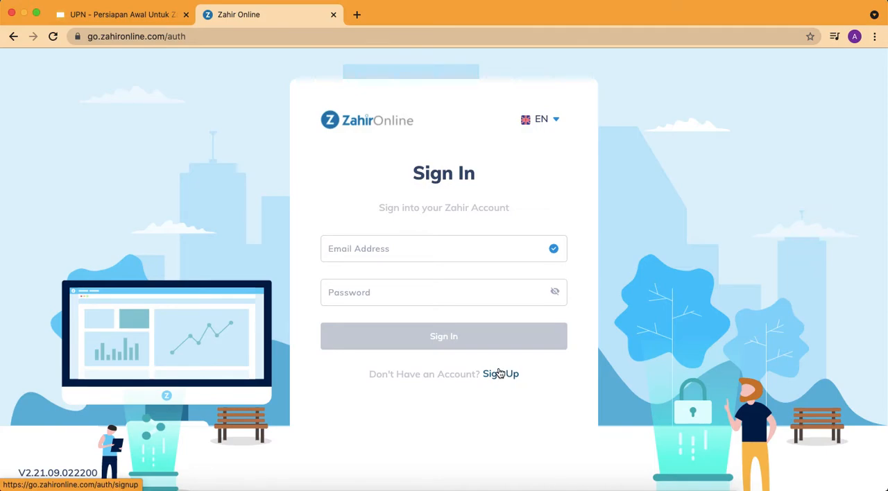
Sign in to Zahir Online with the saved account e-mail and the account password
click(480, 252)
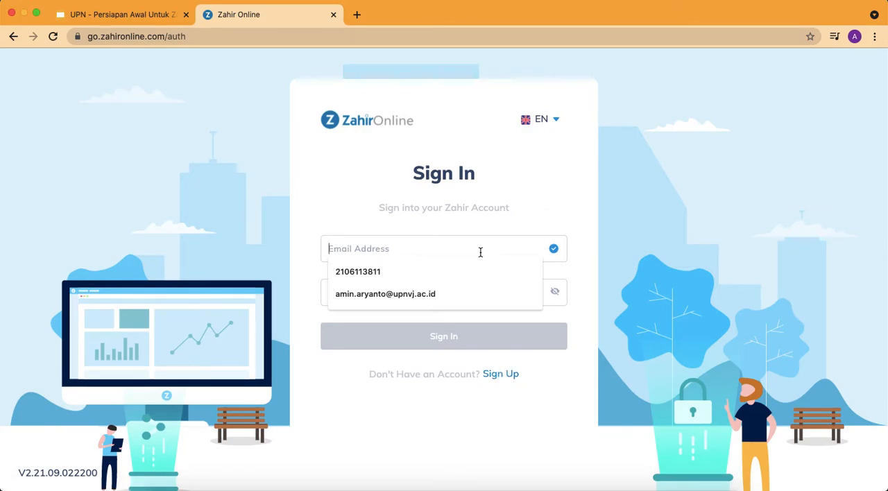
click(459, 291)
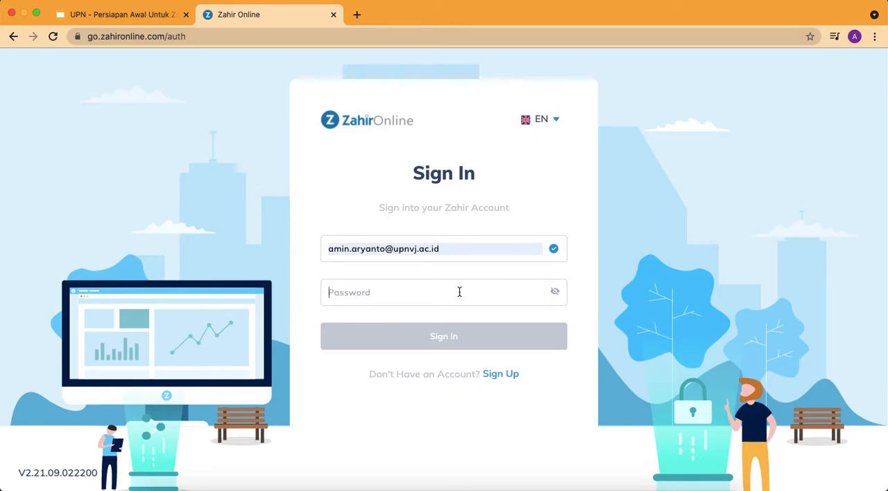
click(460, 292)
text(********)
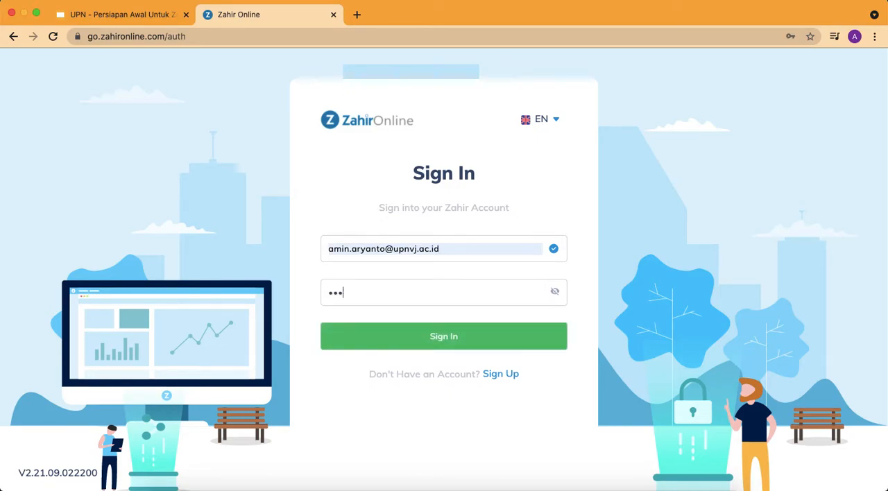
click(485, 341)
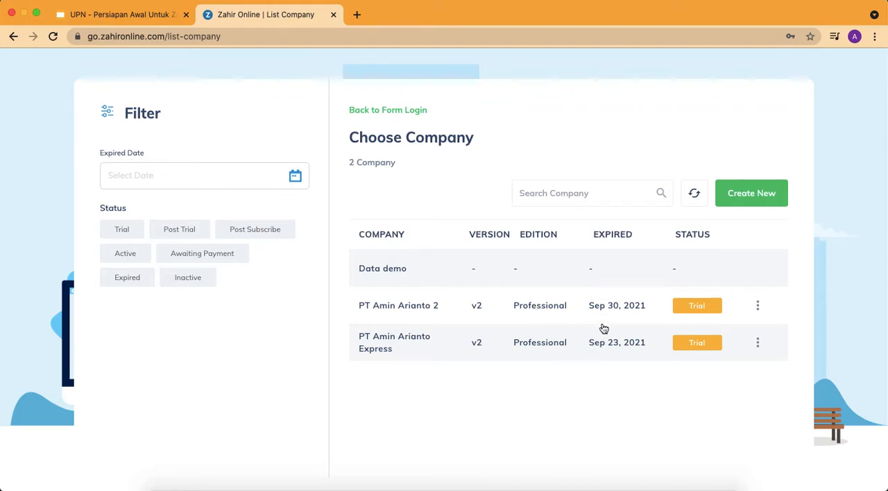
Start creating a new company and enter its name as PT, the owner's full name and Express
click(751, 199)
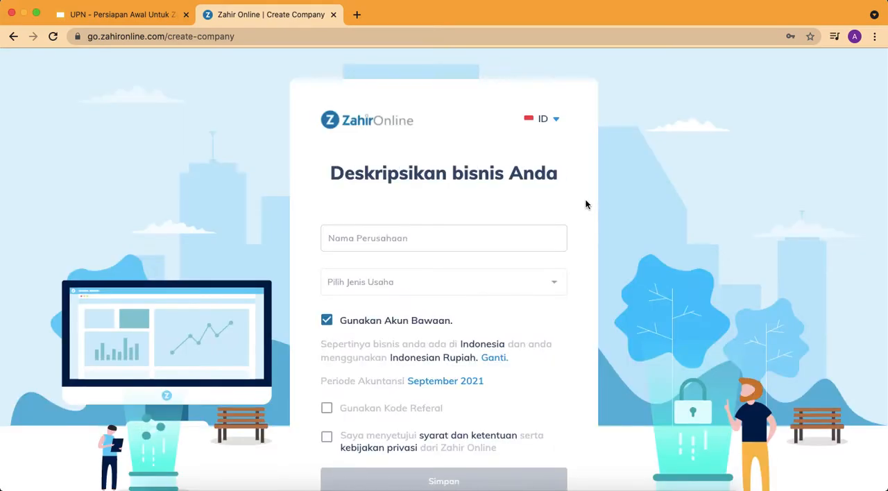
click(491, 238)
click(472, 247)
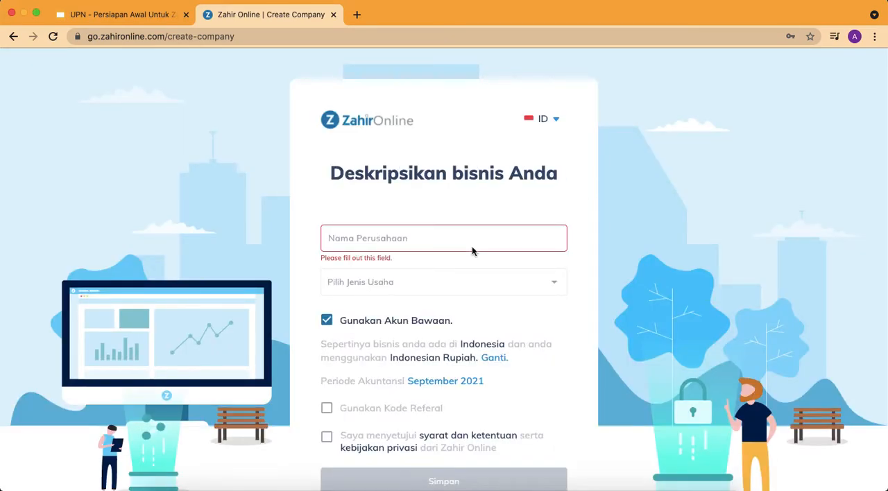
click(465, 236)
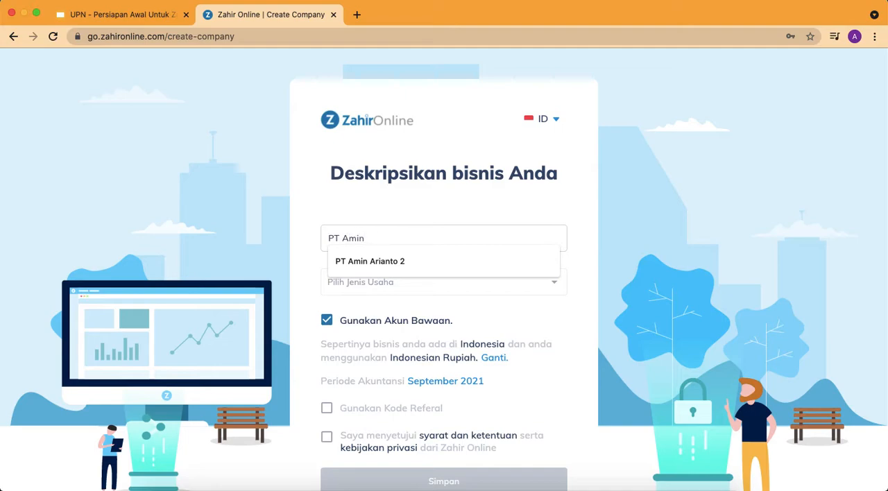
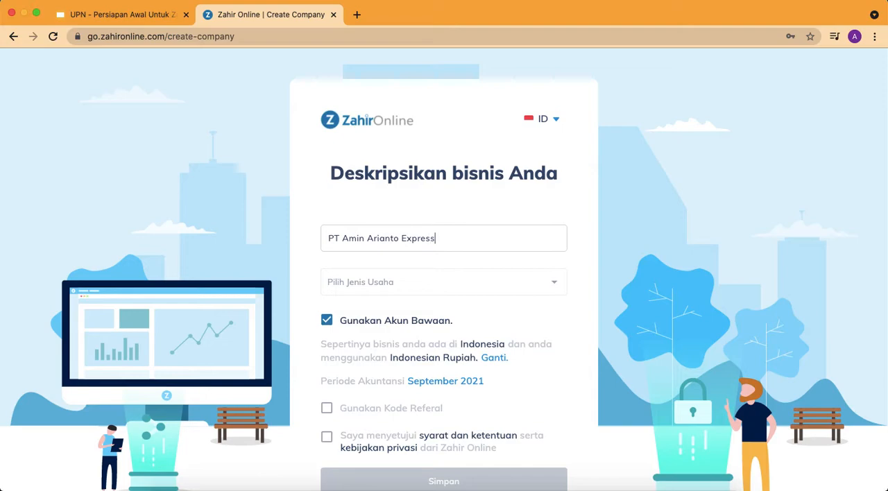
Set the business type to Perdagangan dan Distribusi and turn off Gunakan Akun Bawaan
click(483, 274)
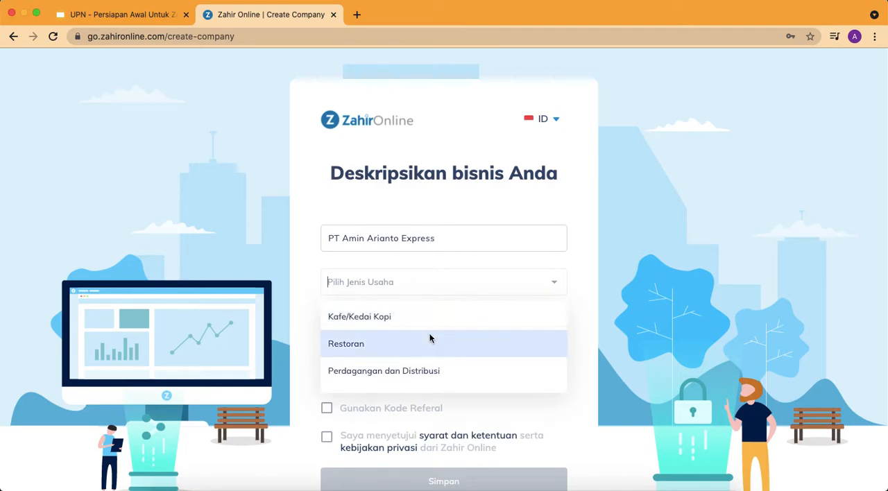
scroll(430, 337, down, 1)
click(430, 339)
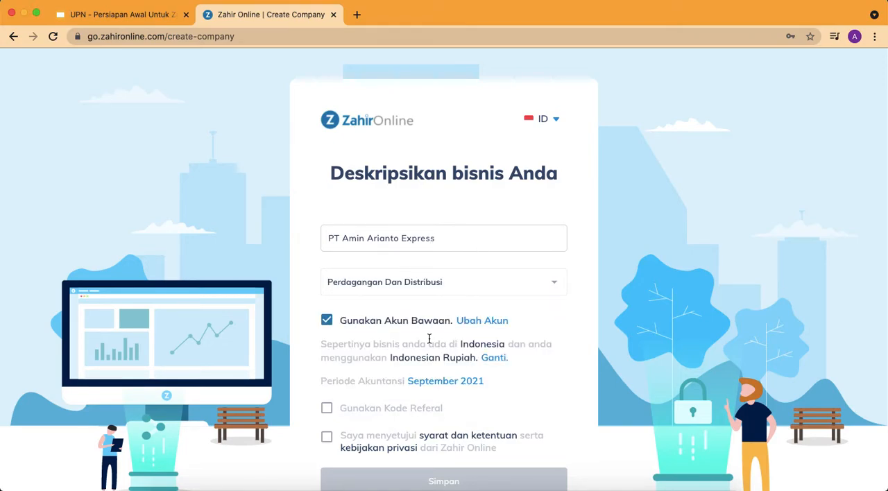
click(327, 323)
Set the accounting period to start in January 2021 and save it
scroll(356, 319, down, 1)
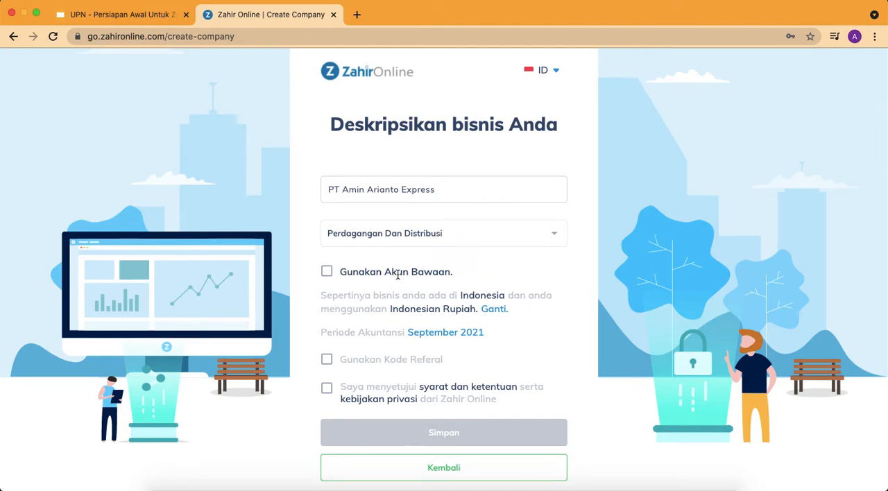
click(453, 334)
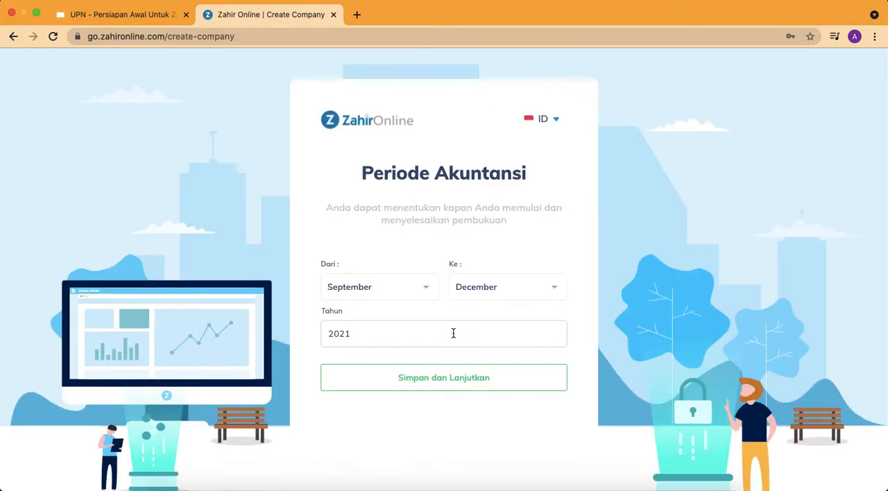
click(396, 288)
click(381, 326)
click(444, 377)
Accept the terms and privacy policy, save the new company, and continue to its dashboard without requesting help
scroll(444, 378, down, 2)
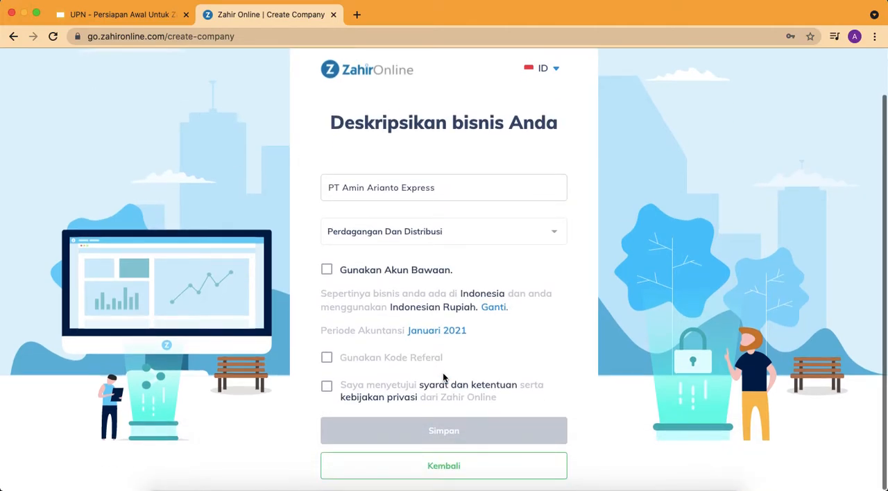
click(327, 389)
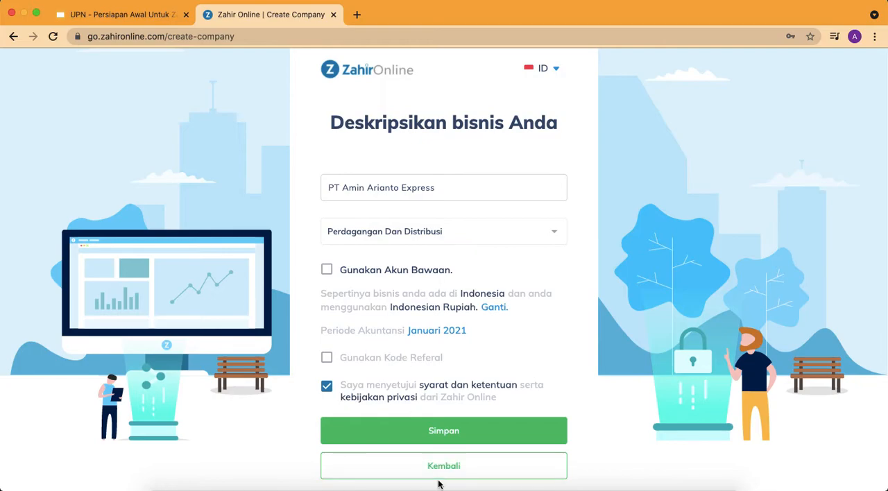
click(468, 435)
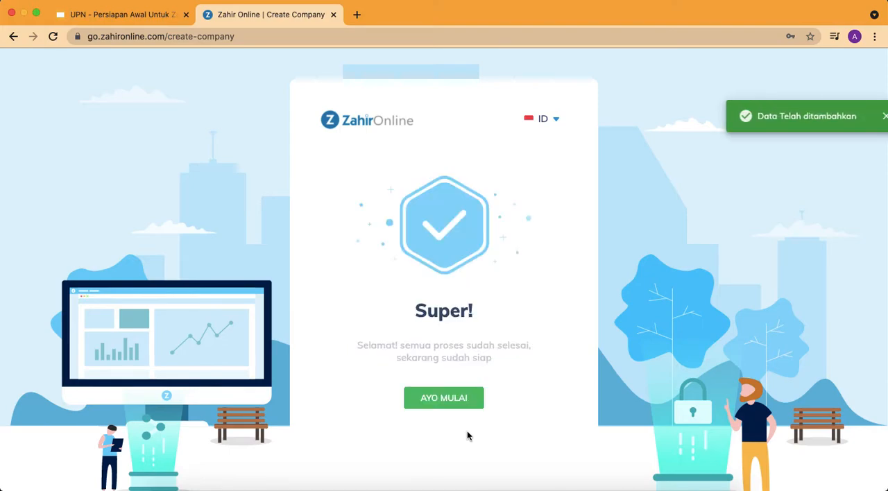
click(463, 405)
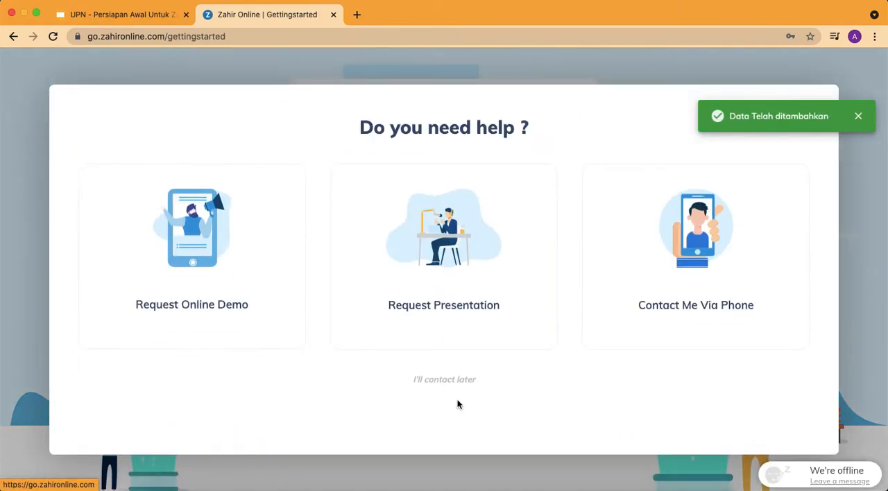
click(459, 382)
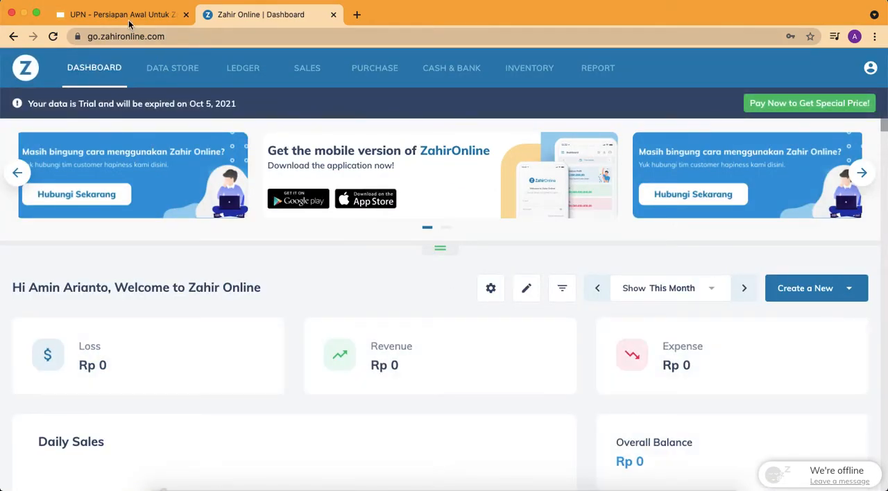
Review the Setup data list on the Persiapan Awal slide in Google Slides, and return to Zahir Online
click(128, 15)
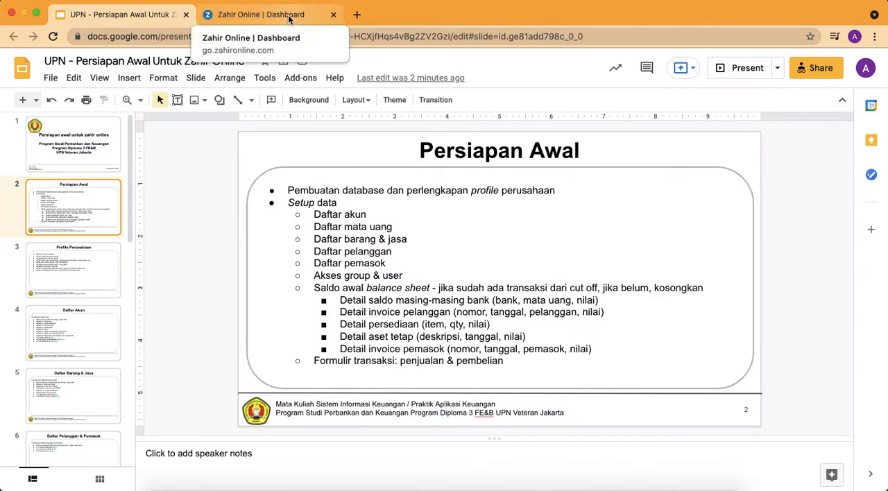
click(368, 219)
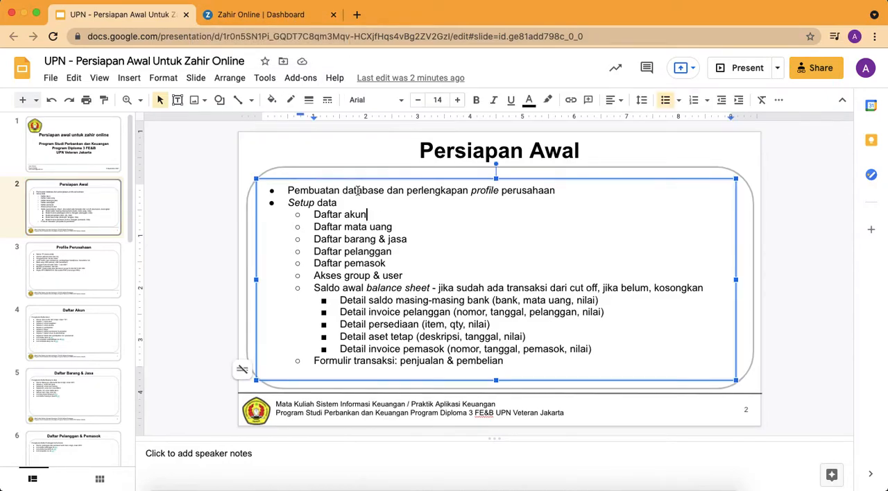
click(264, 15)
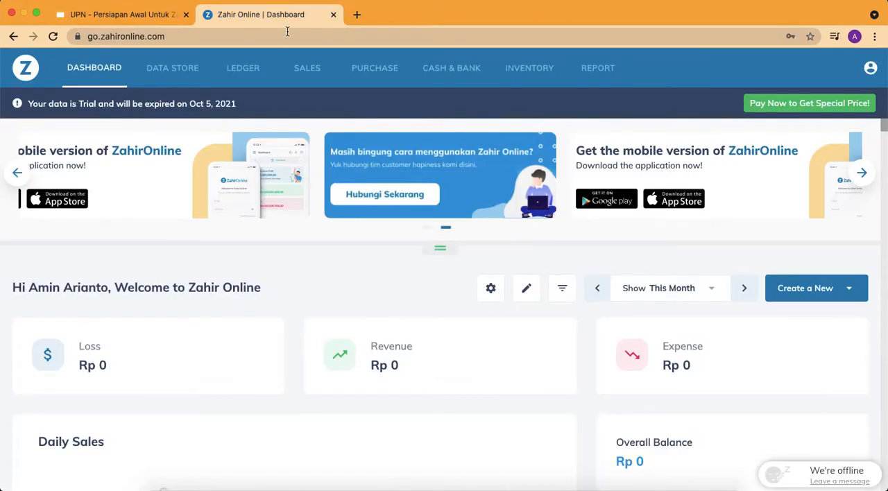
Switch the application's display language to Indonesian
click(871, 69)
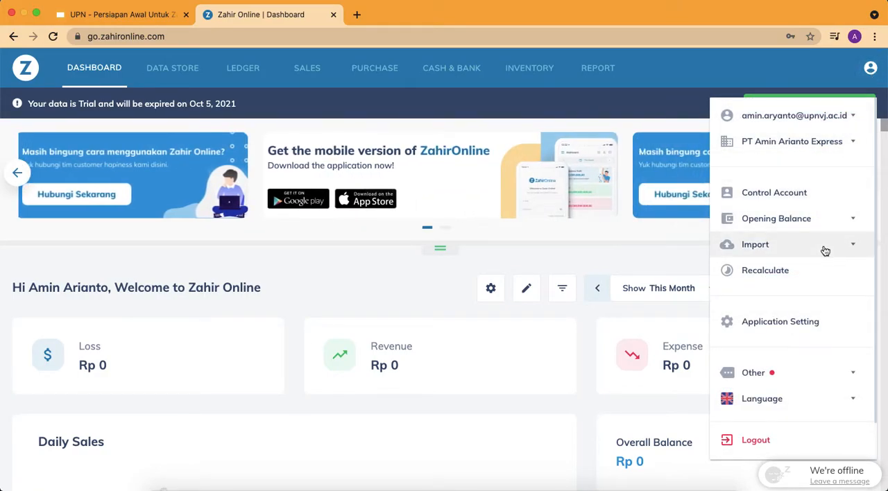
click(825, 248)
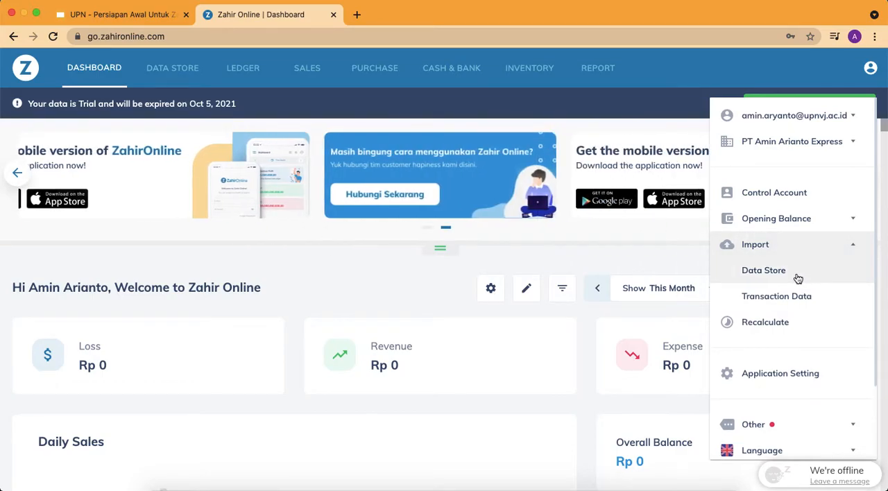
scroll(783, 368, down, 2)
click(781, 391)
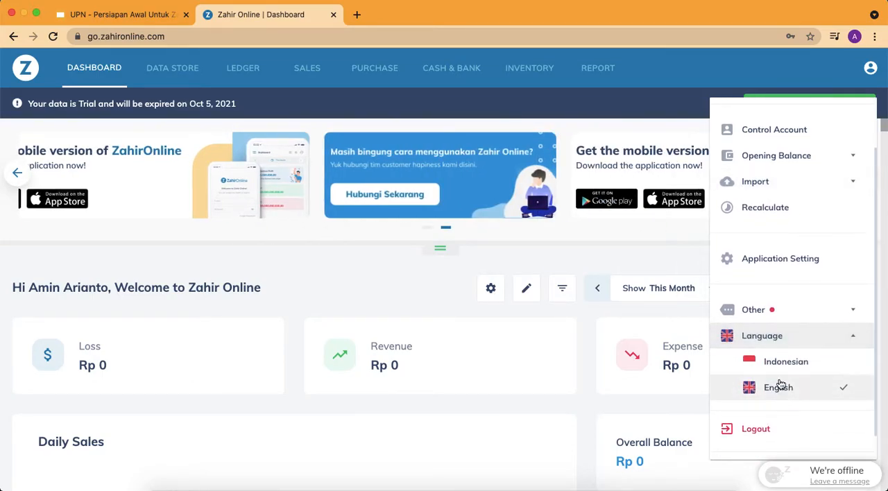
click(788, 366)
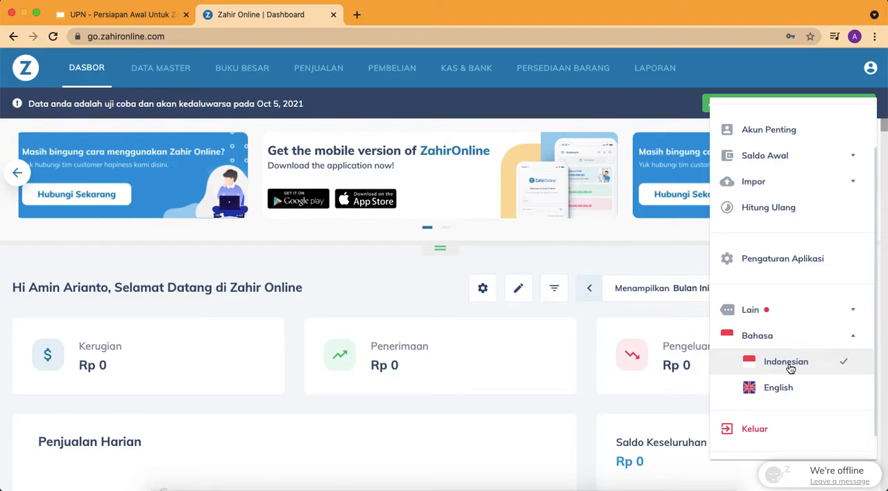
Open the Data Master CSV import, set Tipe Data to Akun Subklasifikasi, and load Template Subklasifikasi COA Zahir Online.csv from the Desktop
click(806, 186)
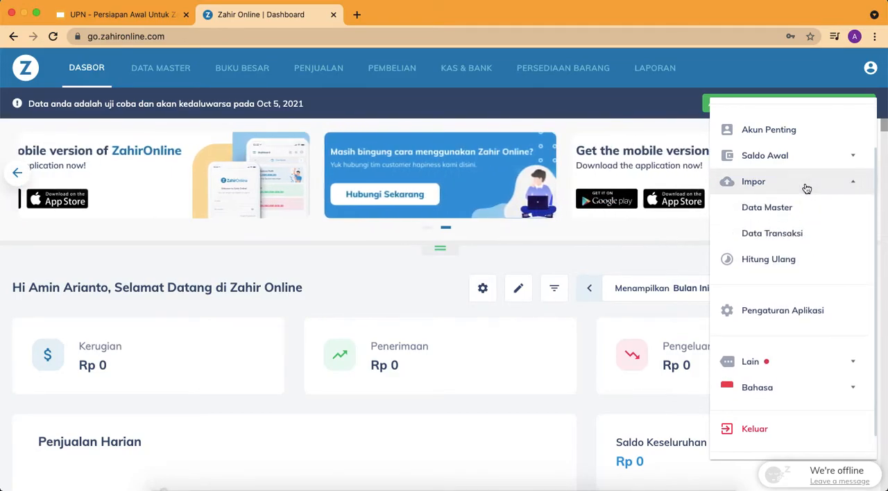
click(796, 211)
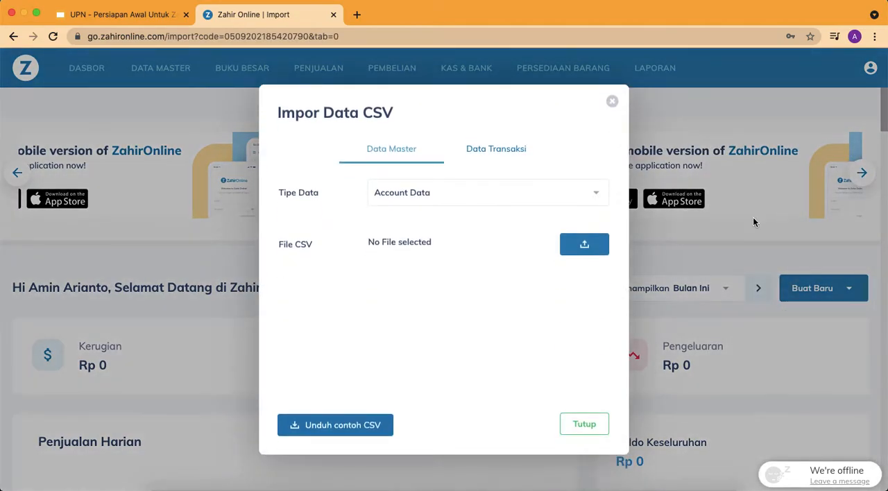
click(527, 194)
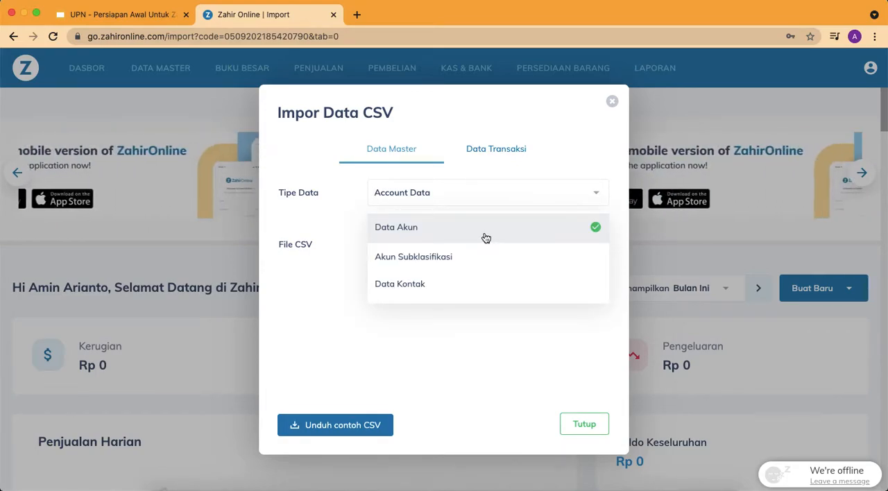
click(470, 266)
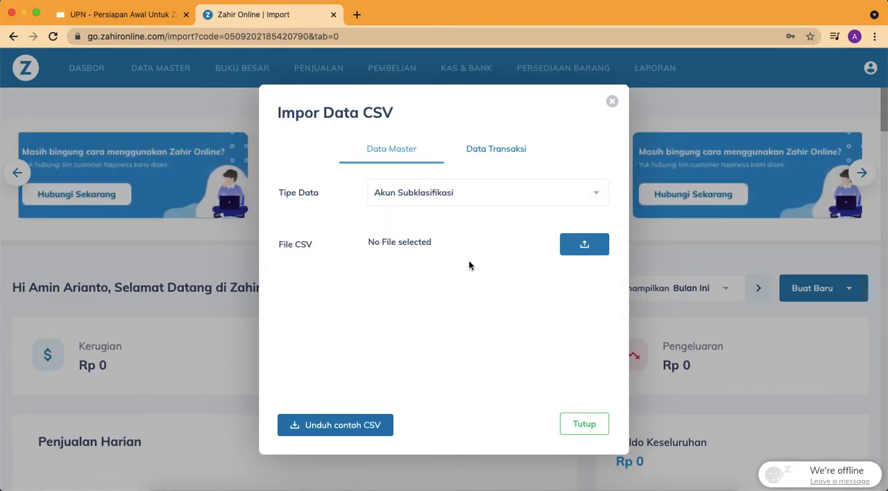
click(566, 249)
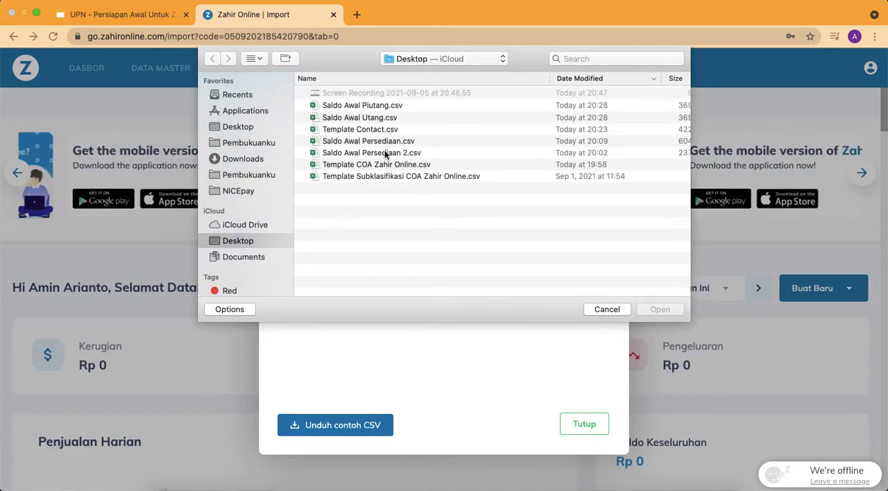
double_click(386, 176)
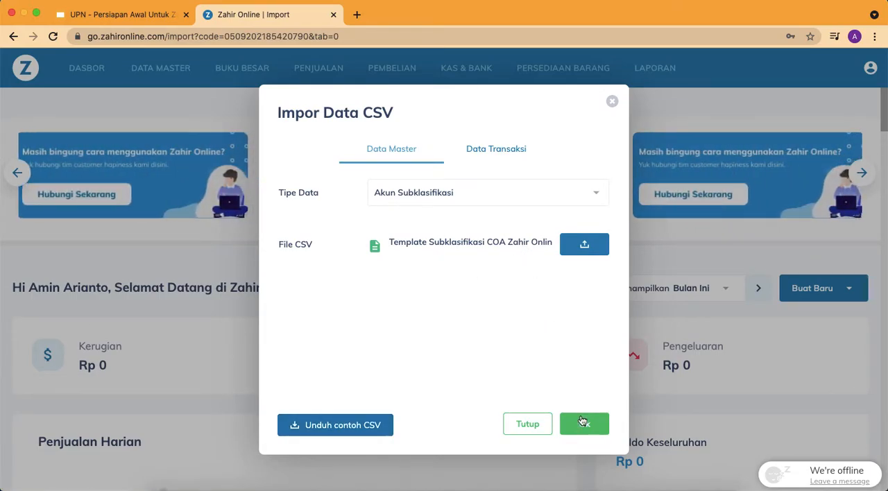
Check the subclassification CSV template link on the Daftar Akun slide in Google Slides, and return to the Zahir Online import
click(127, 15)
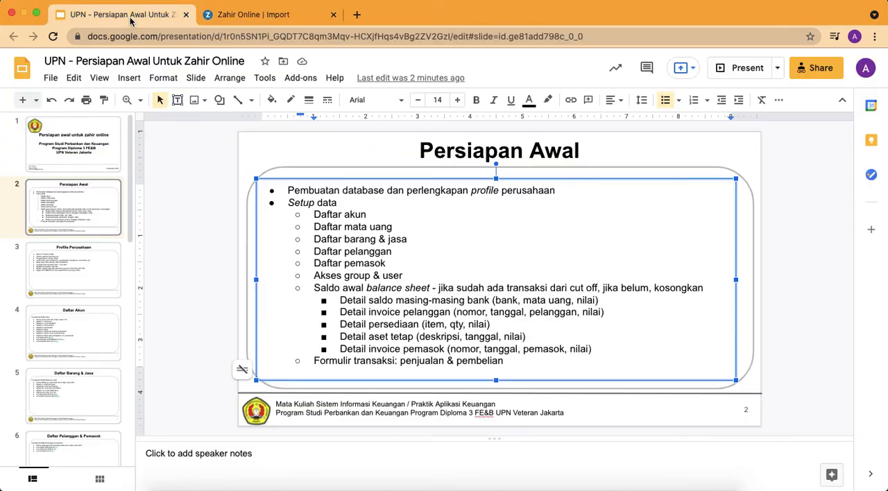
click(60, 264)
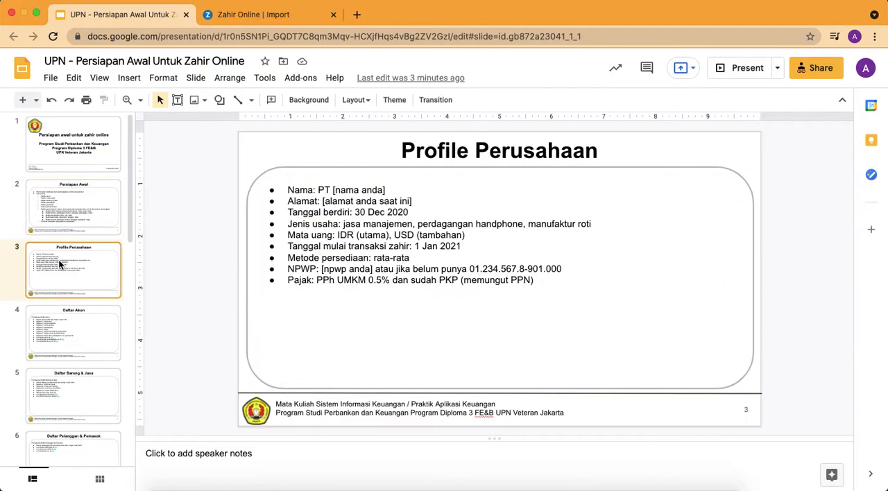
click(66, 313)
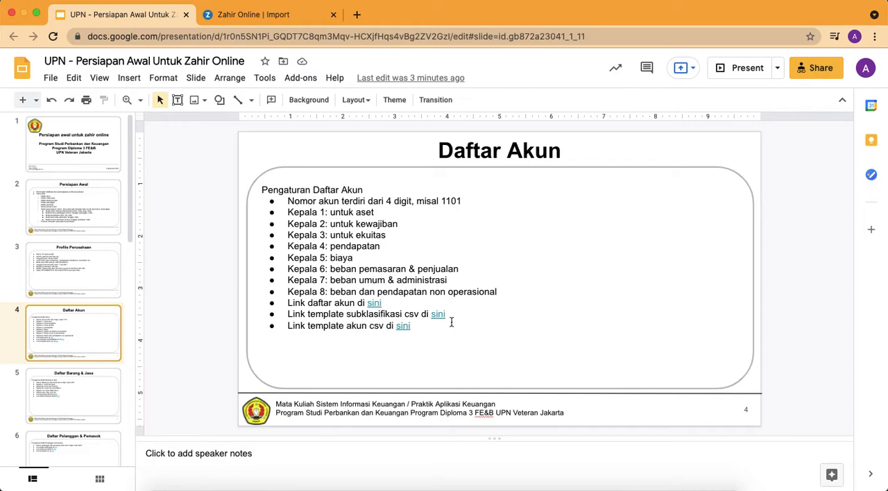
drag(386, 314, 453, 314)
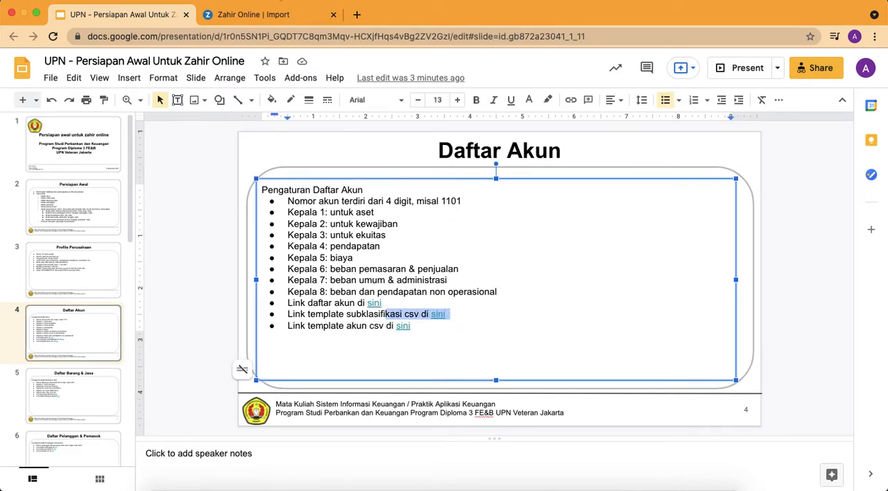
click(272, 16)
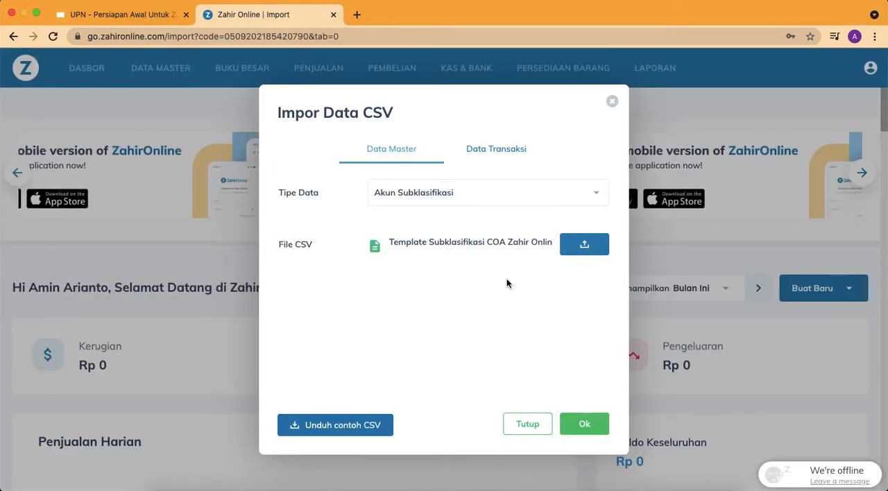
Run the account subclassification import, and import Template COA Zahir Online.csv from the Desktop as Data Akun
click(596, 426)
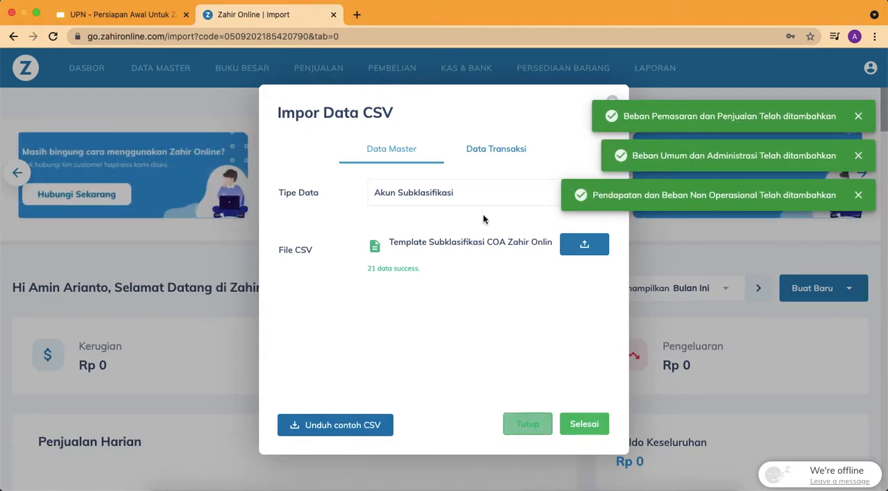
click(467, 193)
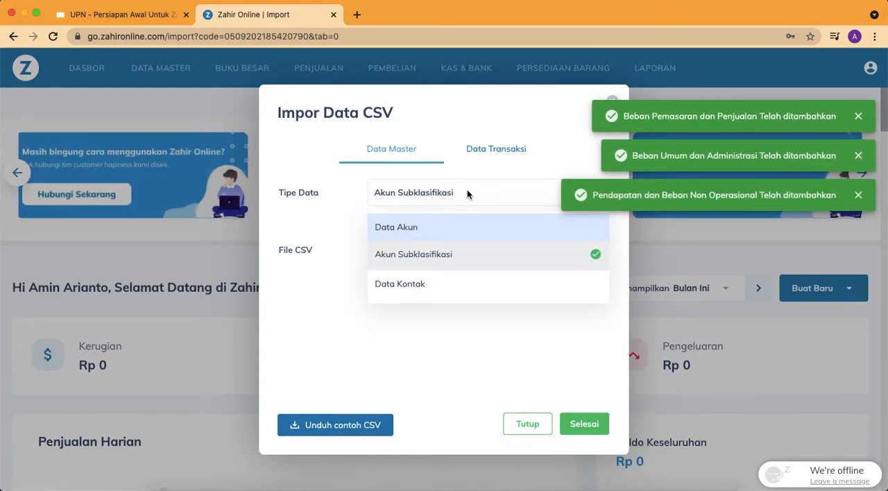
click(457, 231)
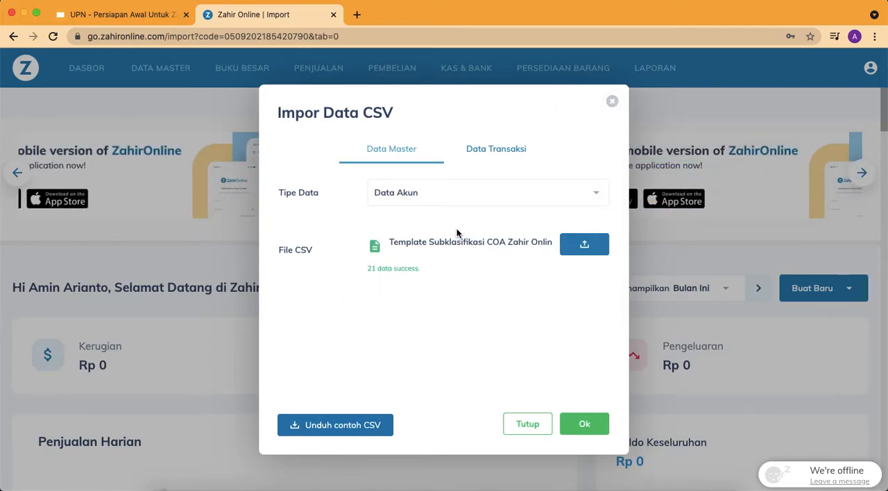
click(580, 254)
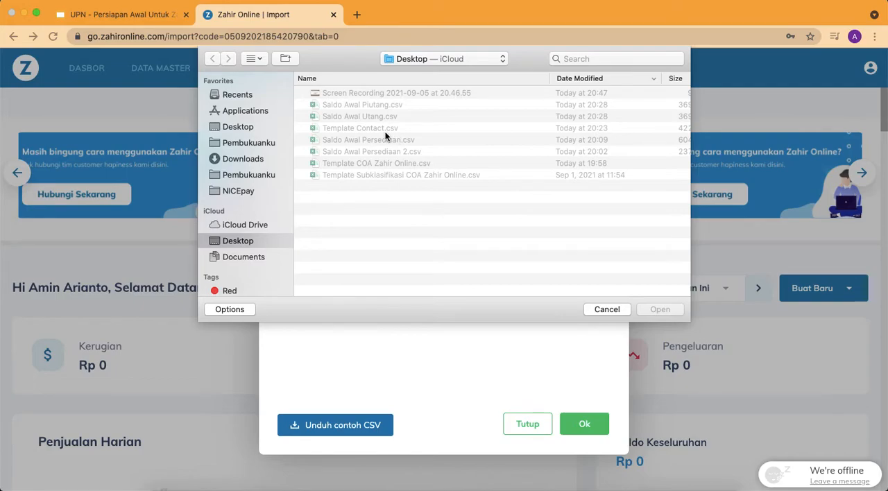
click(368, 165)
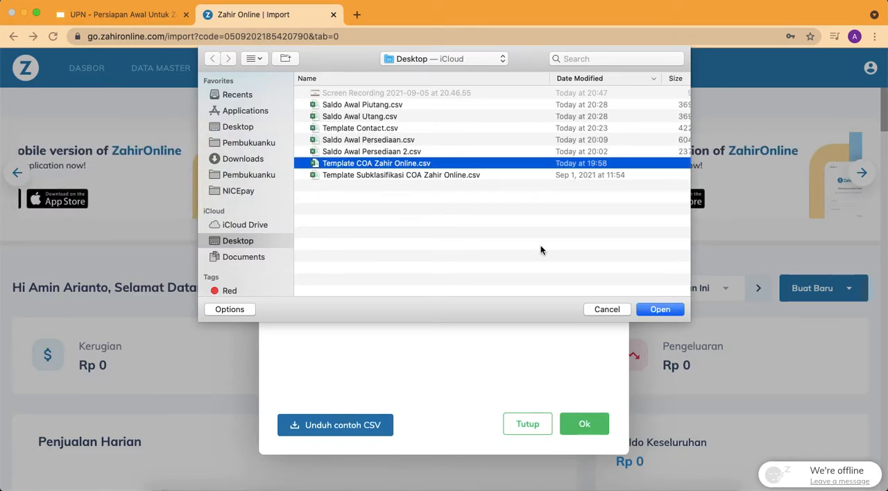
click(667, 313)
click(585, 423)
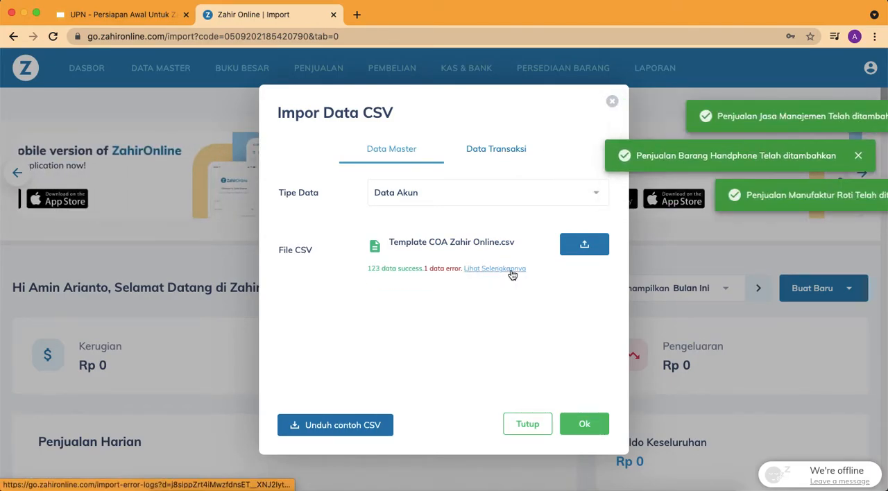
Review the error log of the account import for the rejected row and its reason, and close the CSV import
click(512, 273)
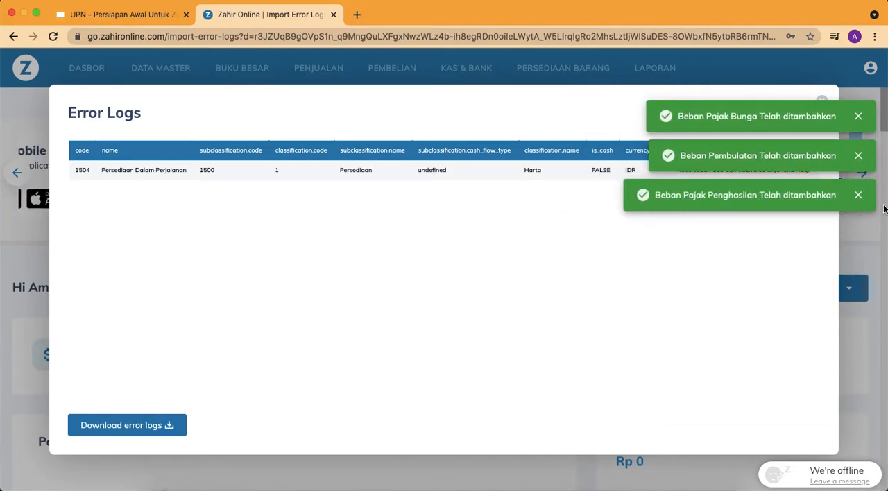
click(862, 199)
click(858, 161)
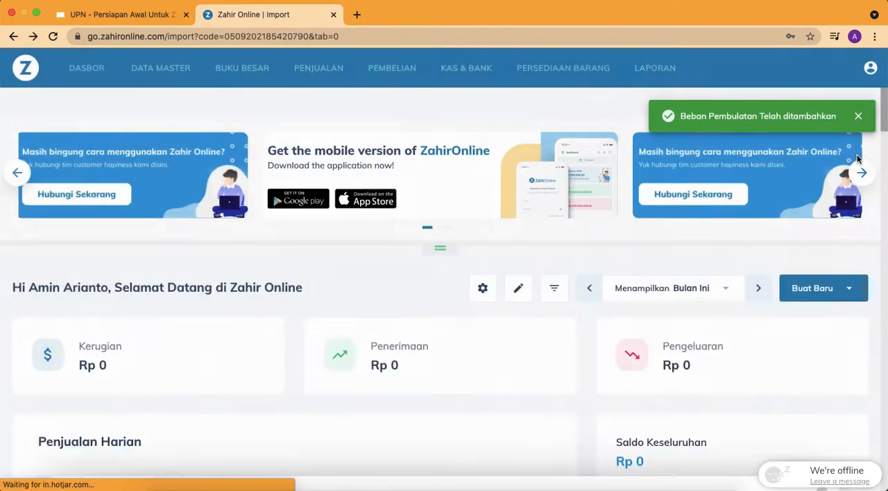
click(512, 270)
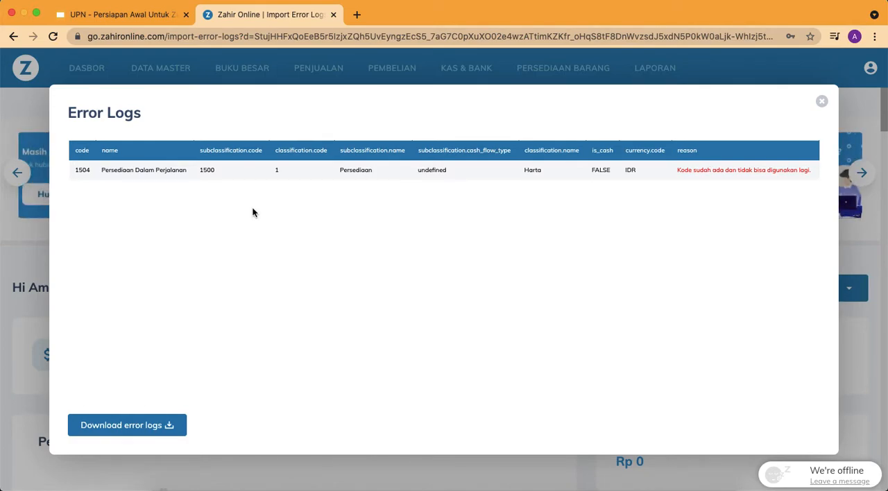
double_click(80, 168)
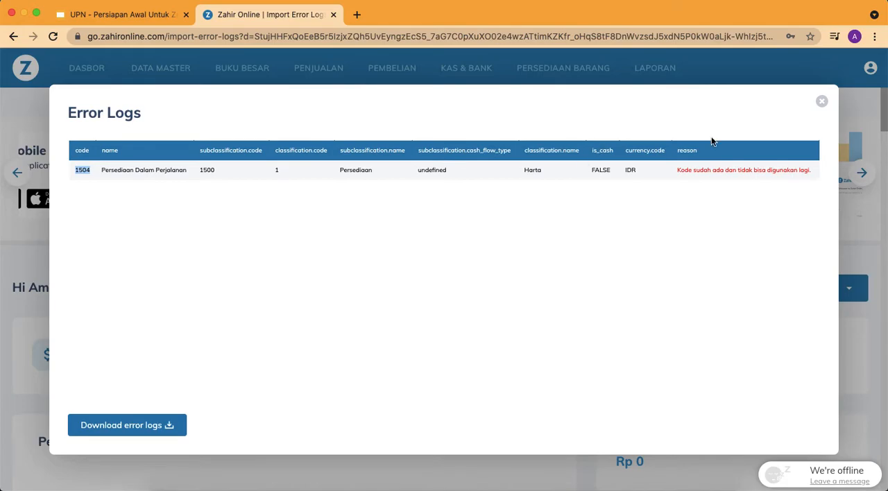
click(822, 101)
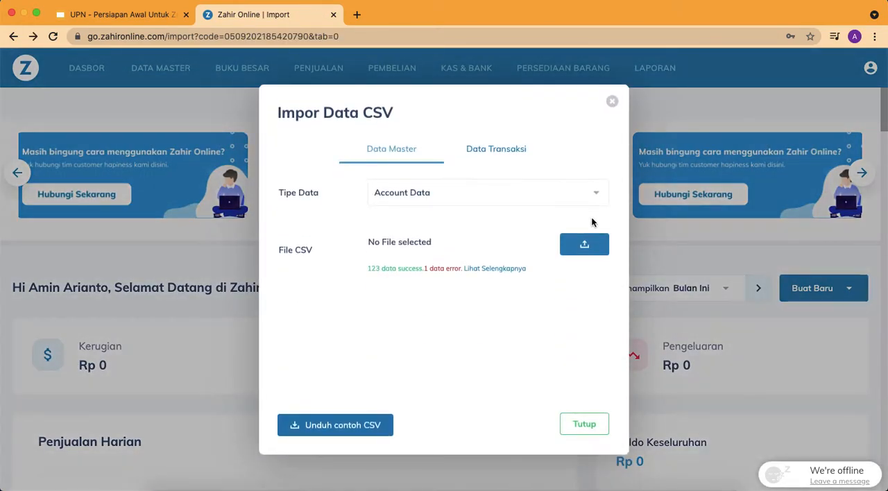
click(613, 102)
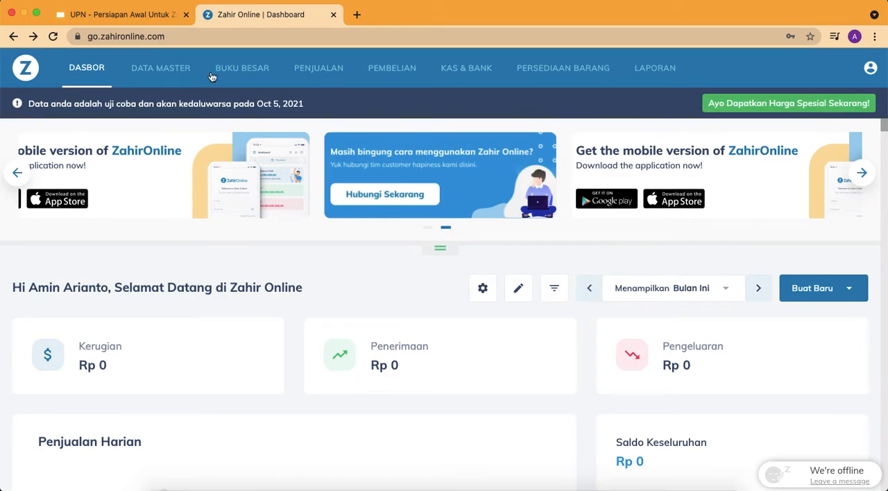
Open Daftar Akun under Data Master and look through the imported accounts
click(182, 73)
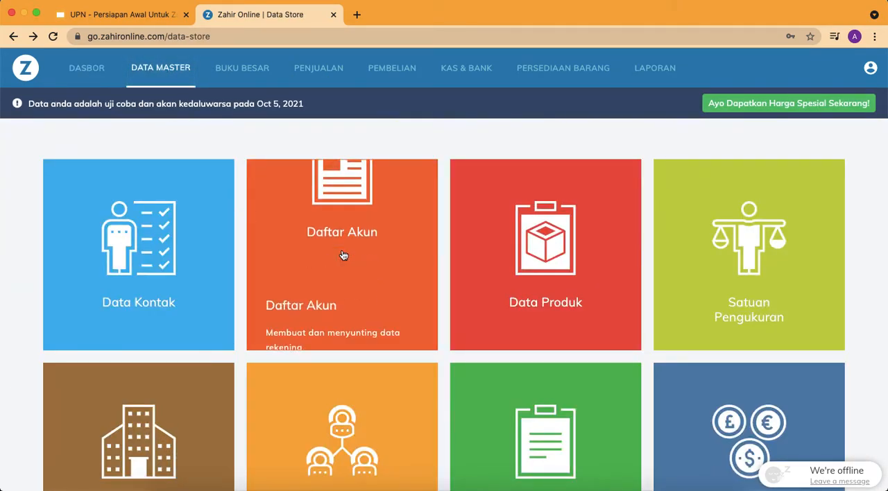
click(418, 239)
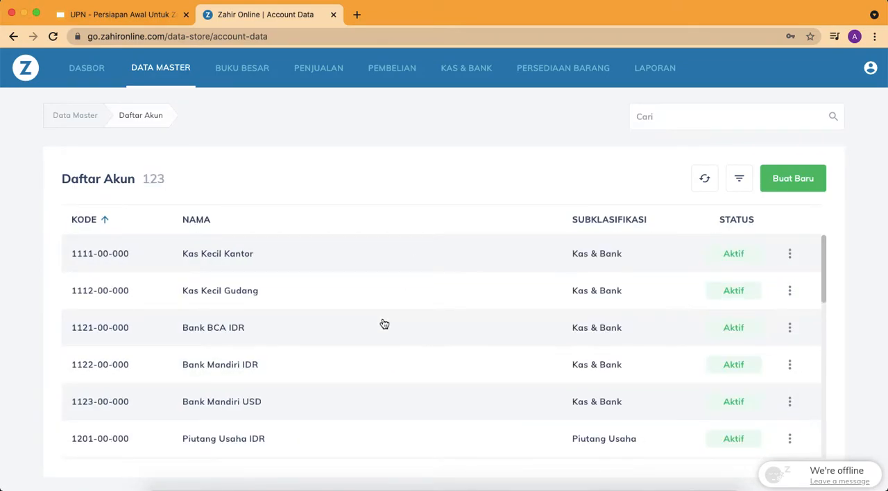
scroll(385, 324, down, 10)
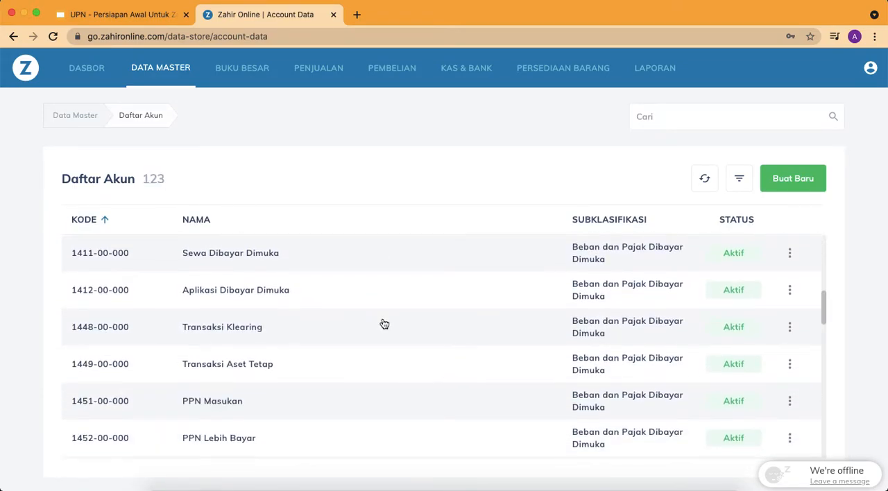
scroll(384, 324, up, 10)
Examine the details and edit form of the Kas Kecil Kantor account, and close both without saving
click(337, 261)
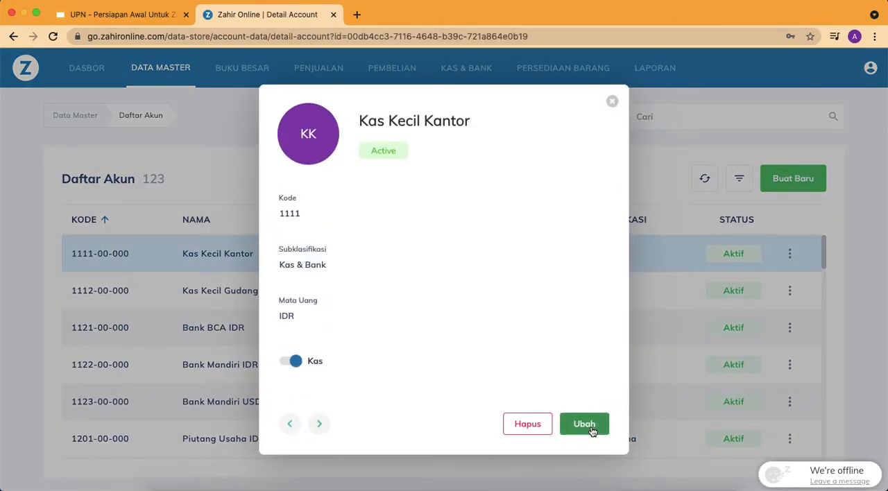
click(588, 426)
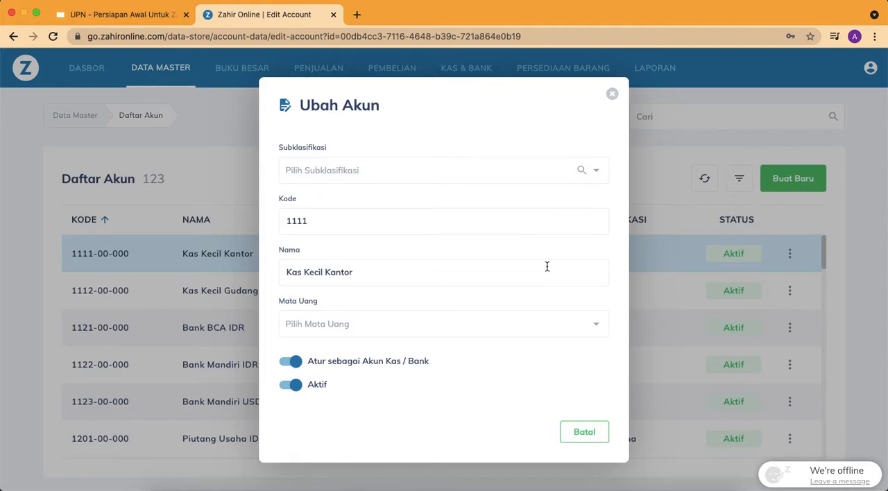
click(612, 95)
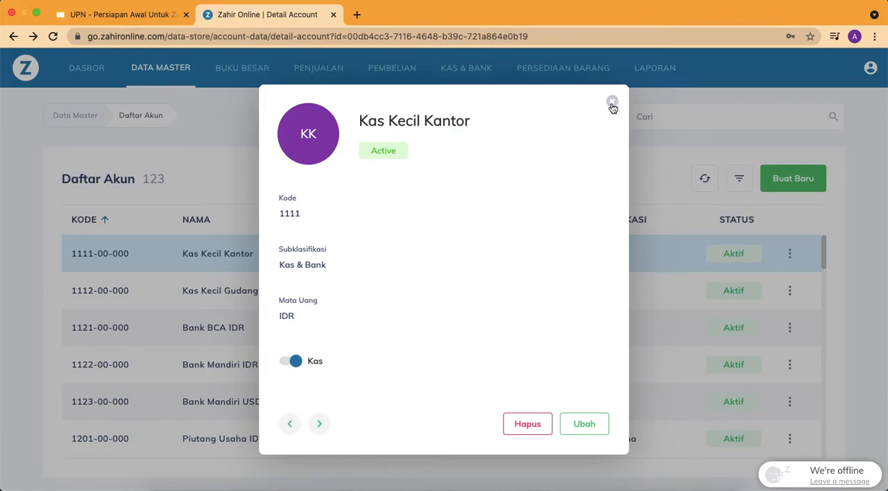
click(612, 103)
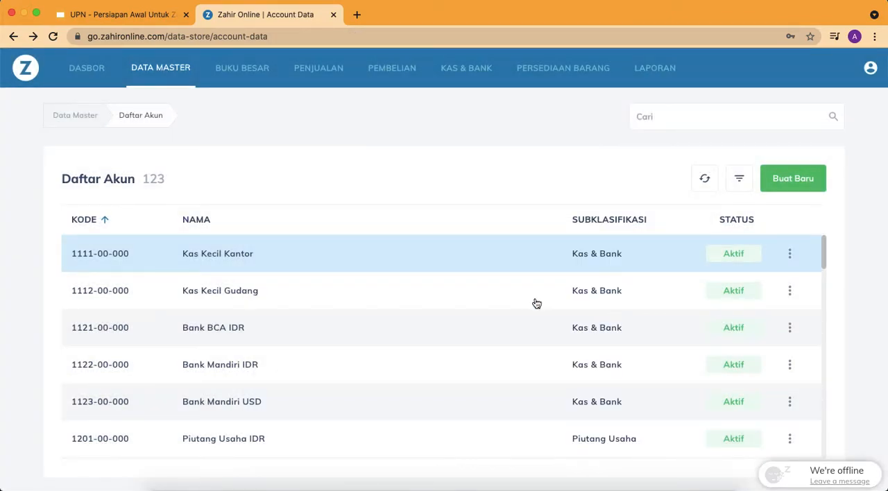
Try editing Bank BCA IDR with subclassification Kas & Bank and code 1124, and discard the edit
click(523, 333)
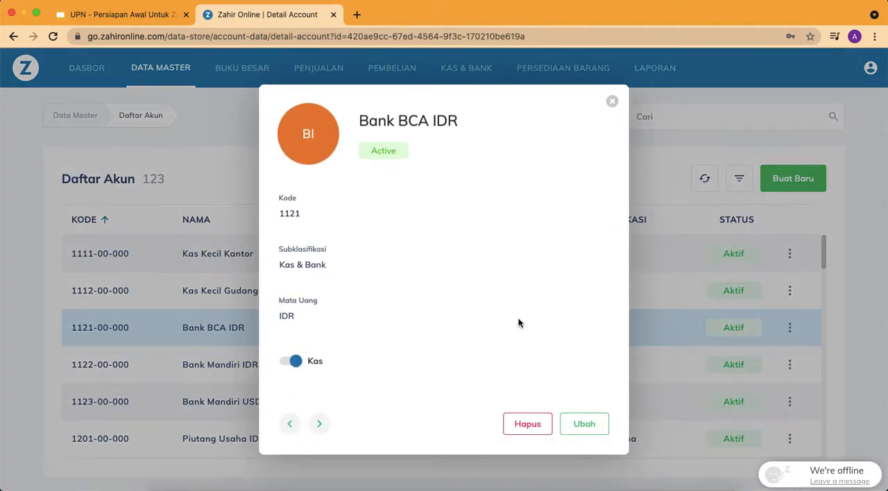
click(585, 424)
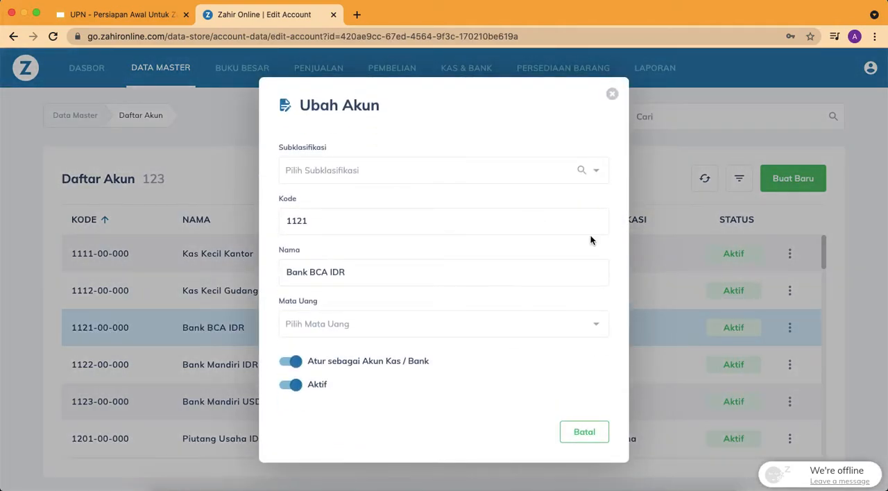
click(593, 171)
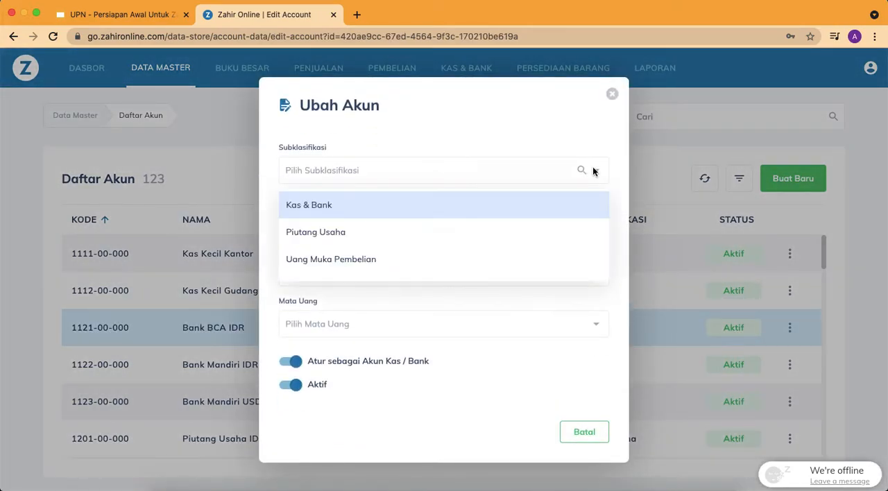
click(532, 207)
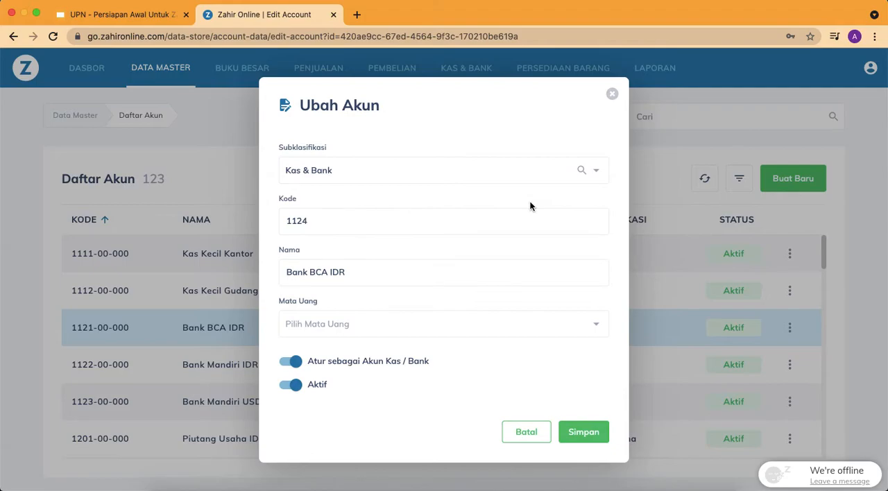
click(531, 429)
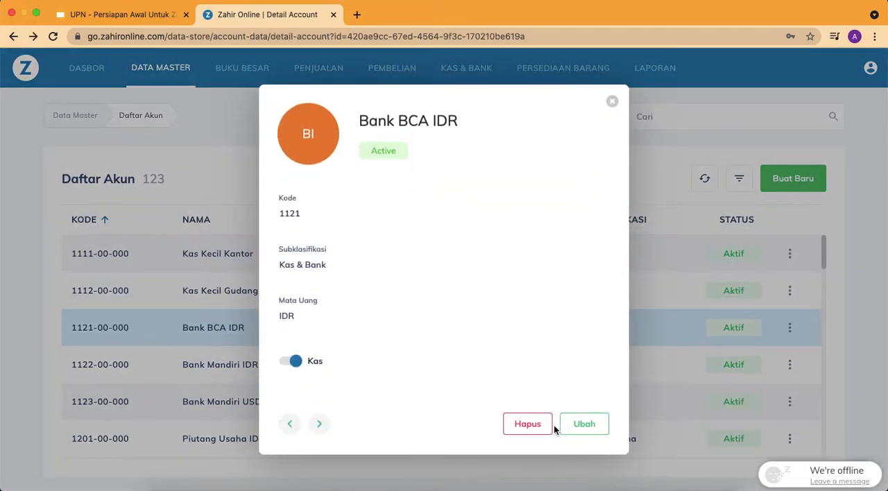
click(612, 103)
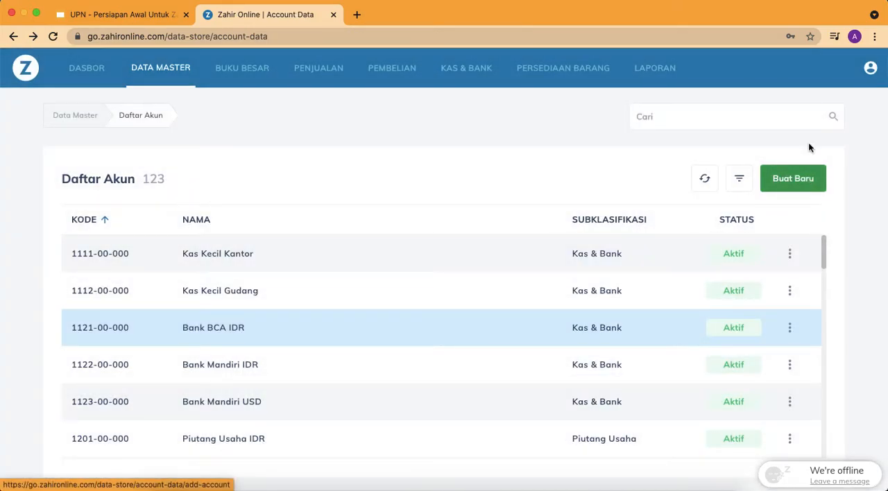
Start the Akun Penting setup and assign Biaya Pengiriman as the Ongkos Kirim Pembelian account
click(870, 70)
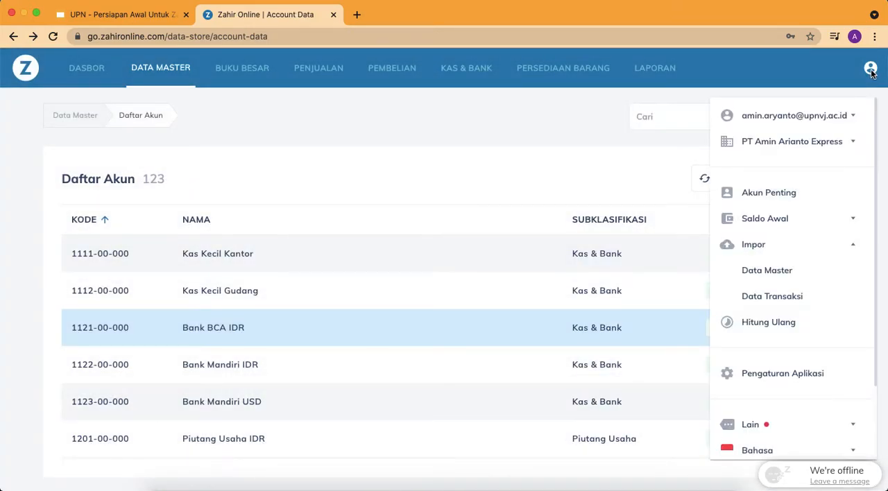
click(818, 193)
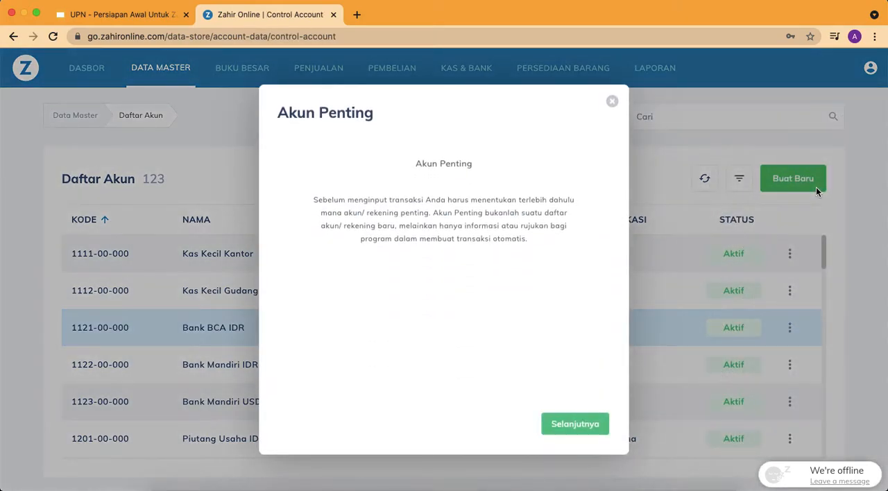
click(580, 422)
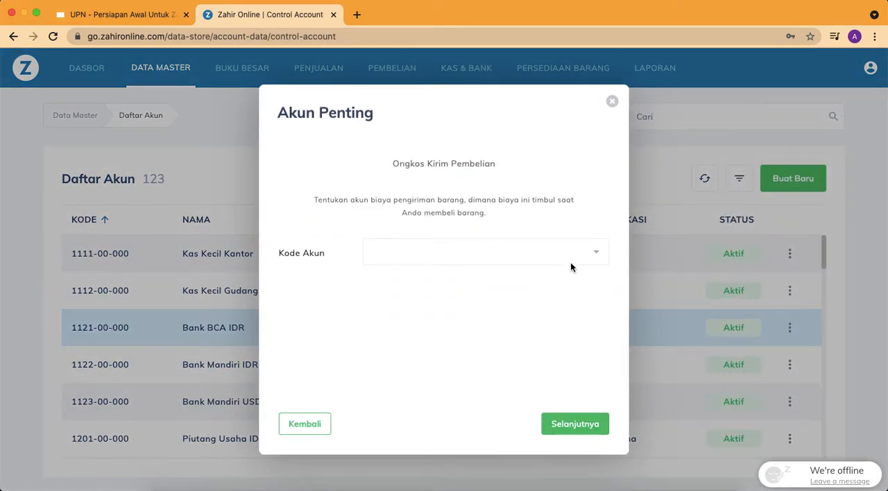
click(519, 258)
text(pengiri)
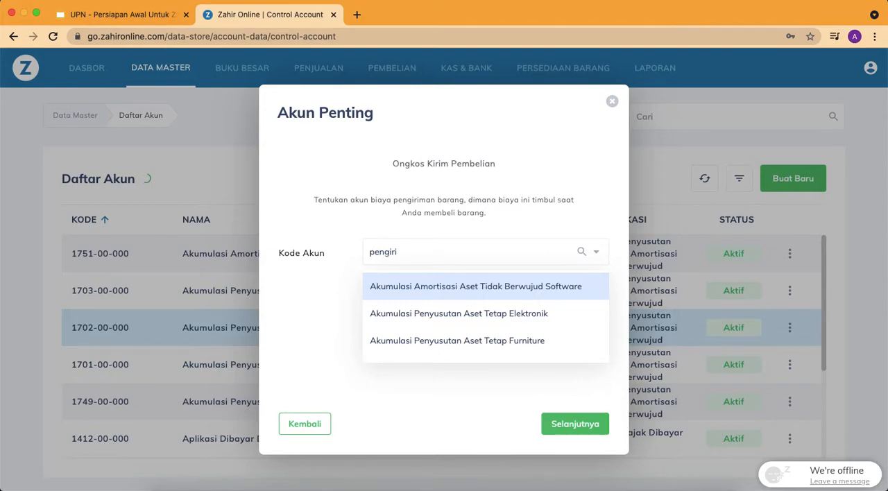
click(526, 295)
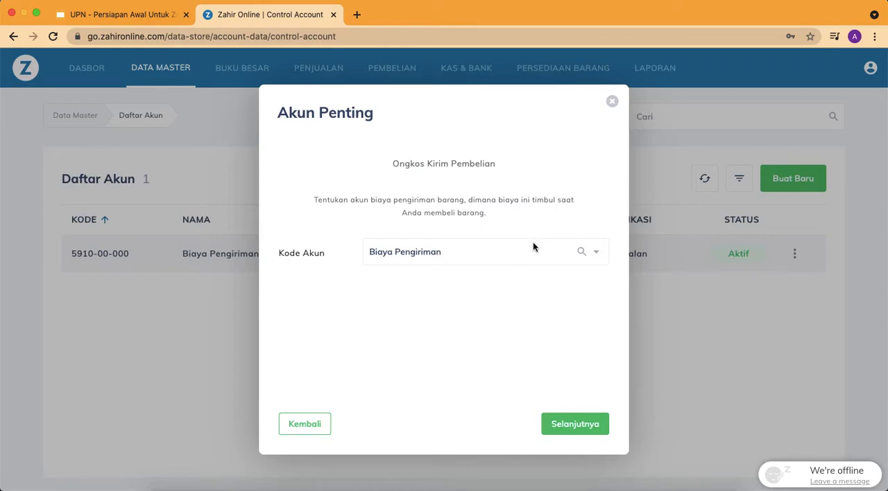
click(582, 429)
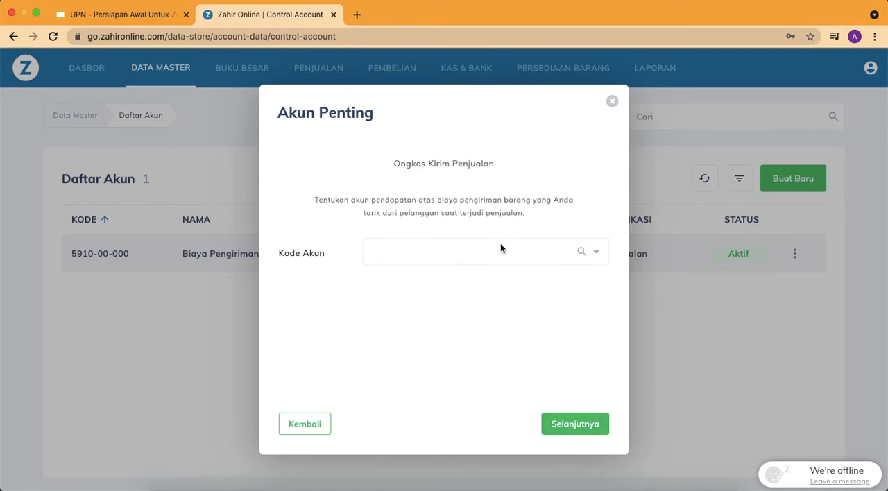
Assign Penjualan Lain-lain as the Ongkos Kirim Penjualan account
click(497, 257)
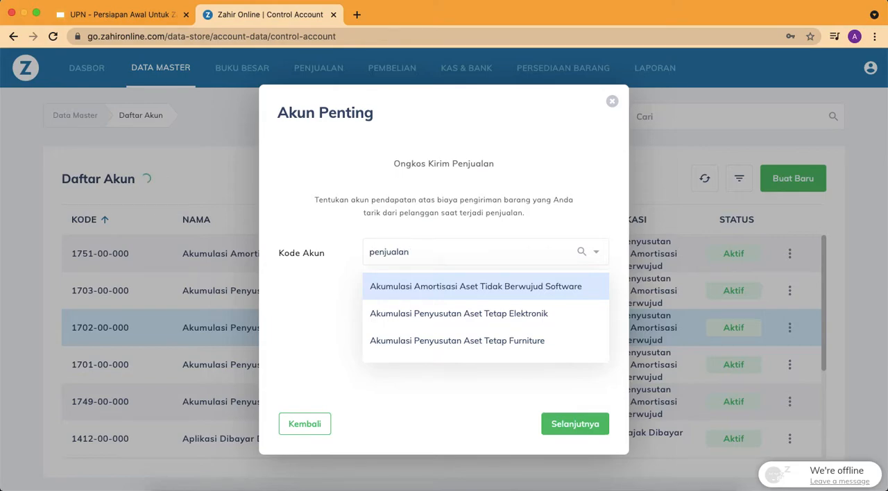
scroll(489, 325, down, 5)
scroll(490, 324, down, 4)
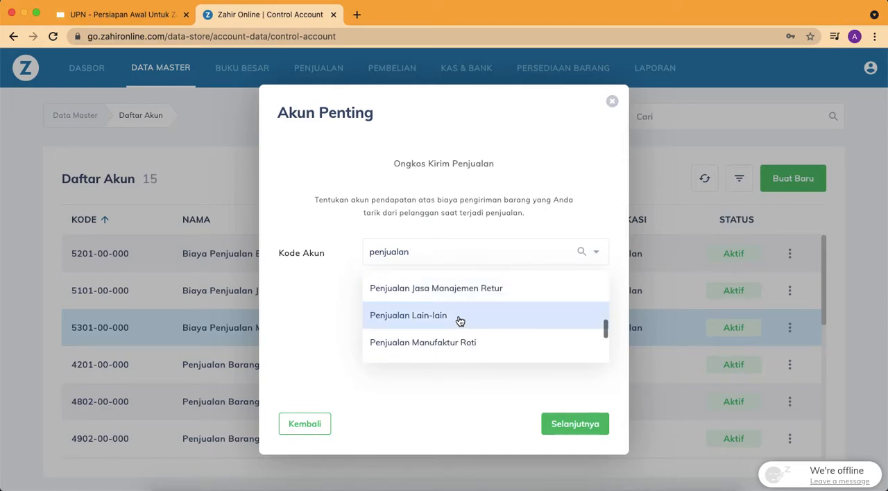
click(460, 321)
click(581, 430)
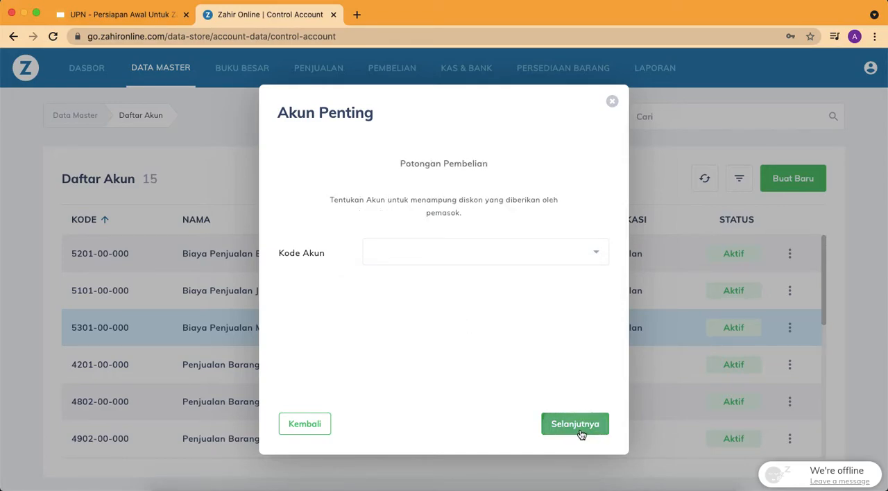
Assign Beban Admin as the account for both Potongan Pembelian and Potongan Penjualan
click(514, 261)
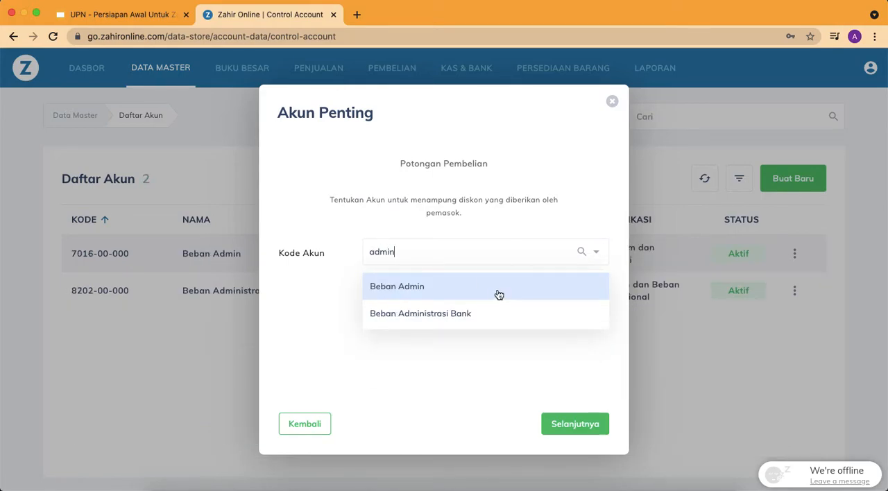
click(499, 295)
click(569, 423)
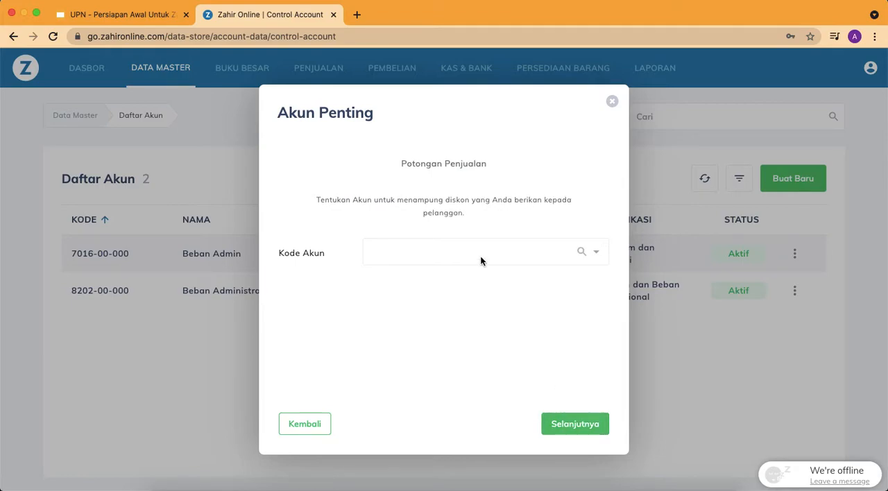
click(480, 258)
text(admi)
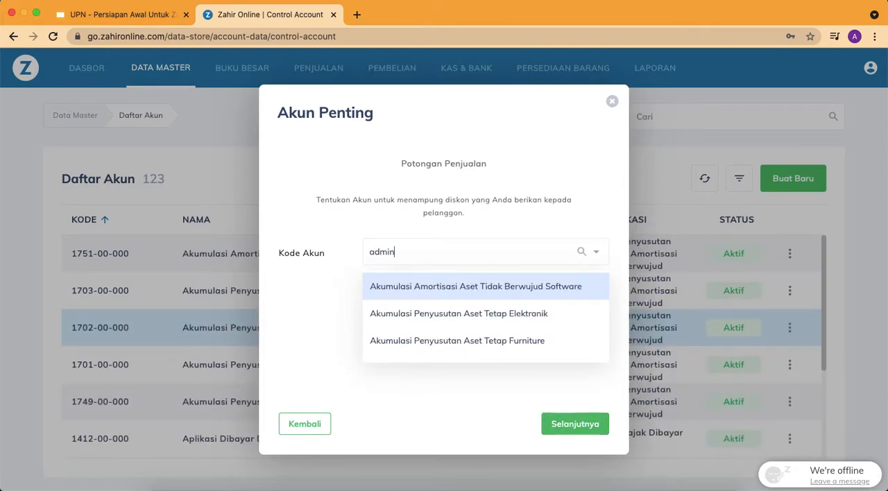
text(n)
click(498, 286)
click(568, 426)
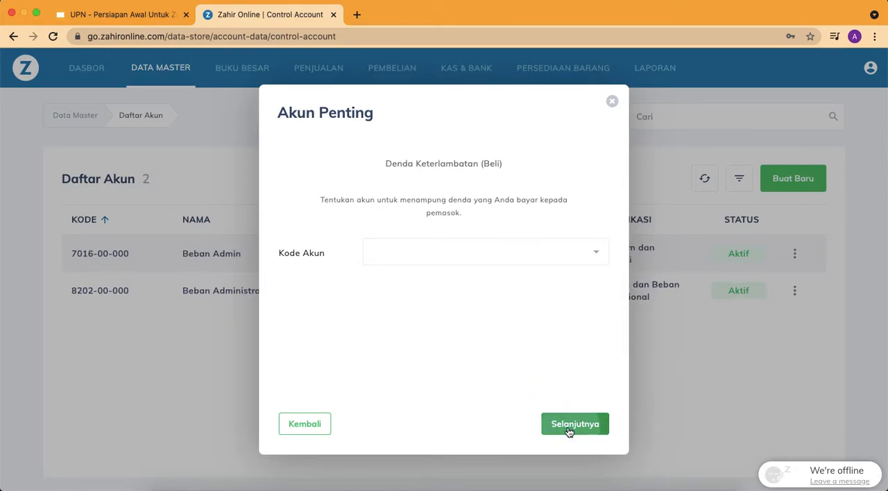
Assign Beban Admin as the account for both Denda Keterlambatan (Beli) and Denda Keterlambatan (Jual)
click(508, 256)
text(admi)
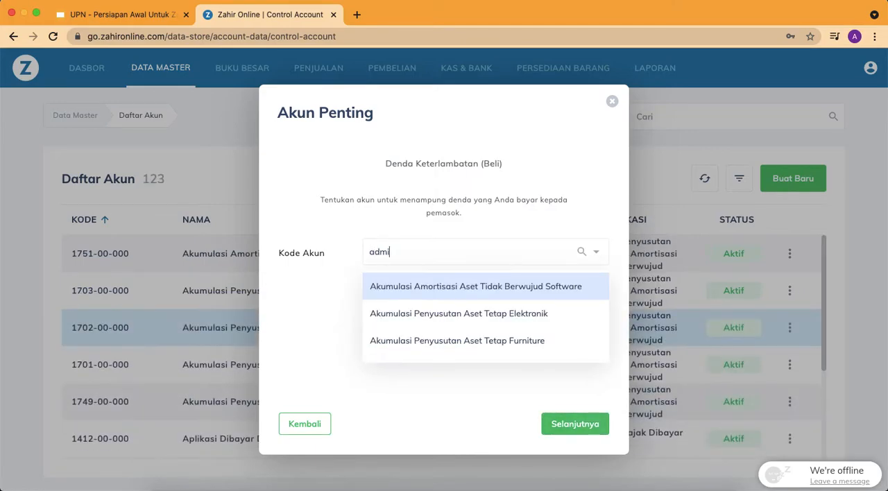
text(n)
click(494, 287)
click(559, 426)
click(440, 254)
text(admi)
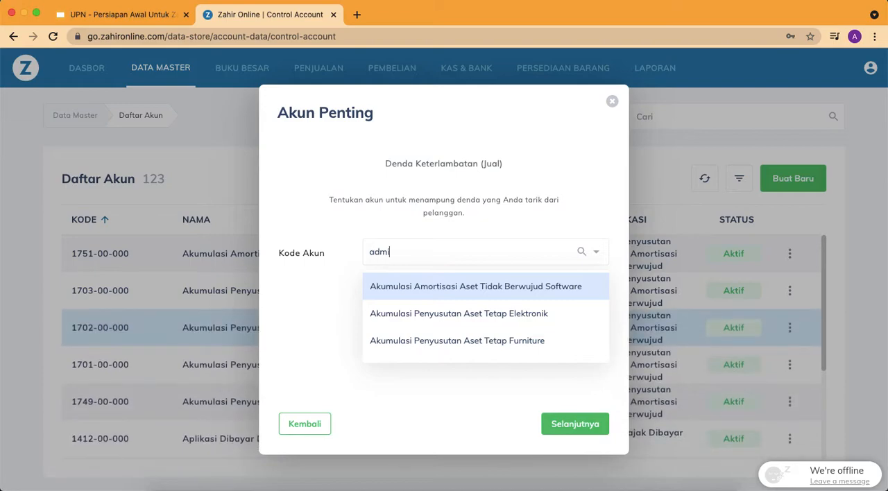
click(458, 284)
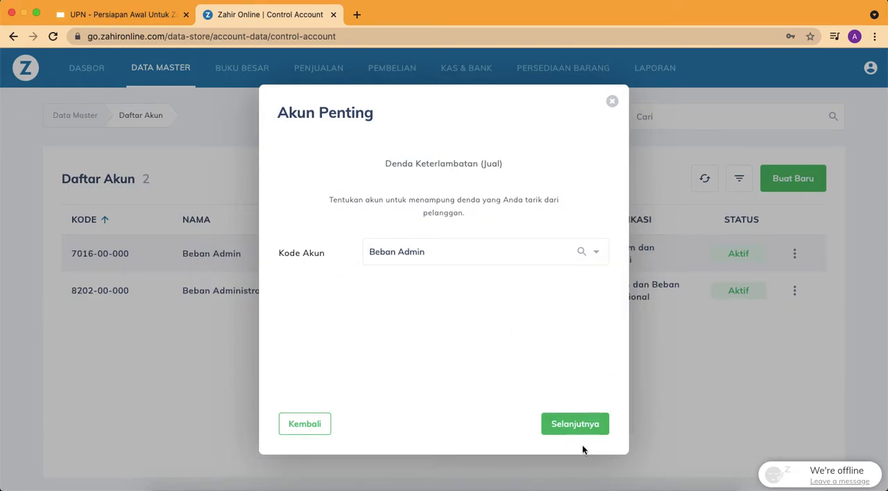
click(575, 424)
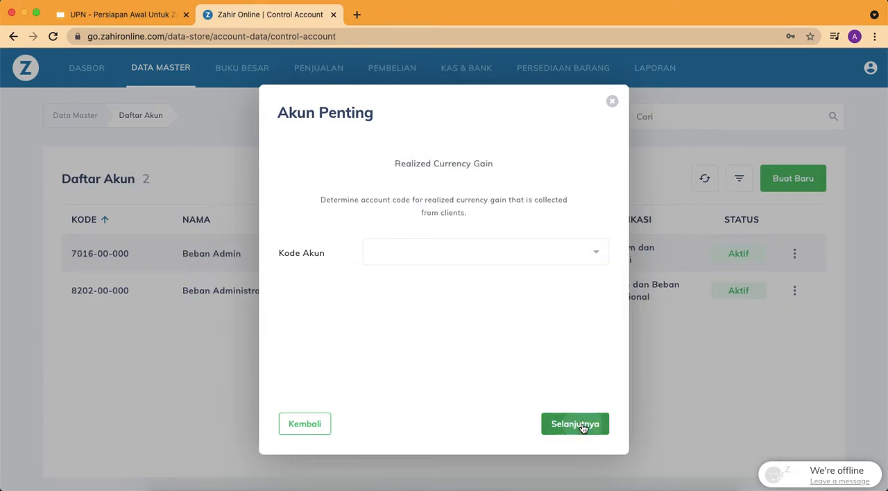
Assign Kerugian (Keuntungan) Selisih Kurs as the account for both Realized Currency Gain and Realized Currency Loss
click(465, 256)
text(kurs)
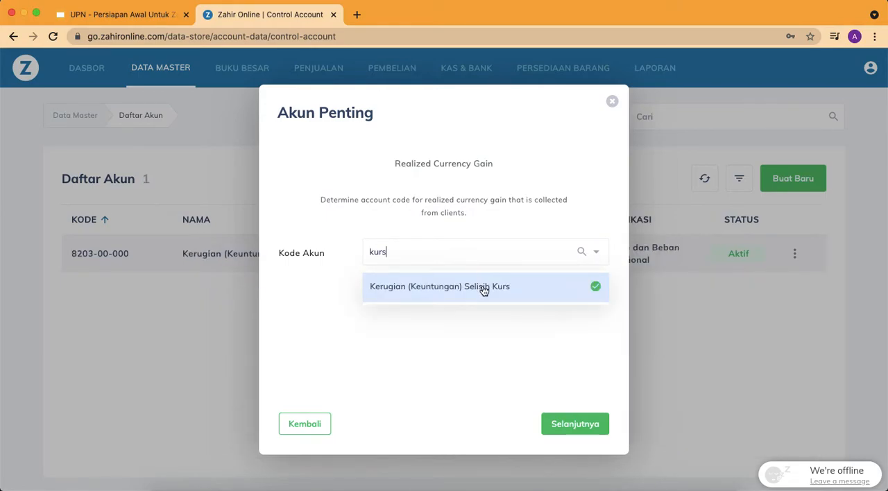
click(483, 288)
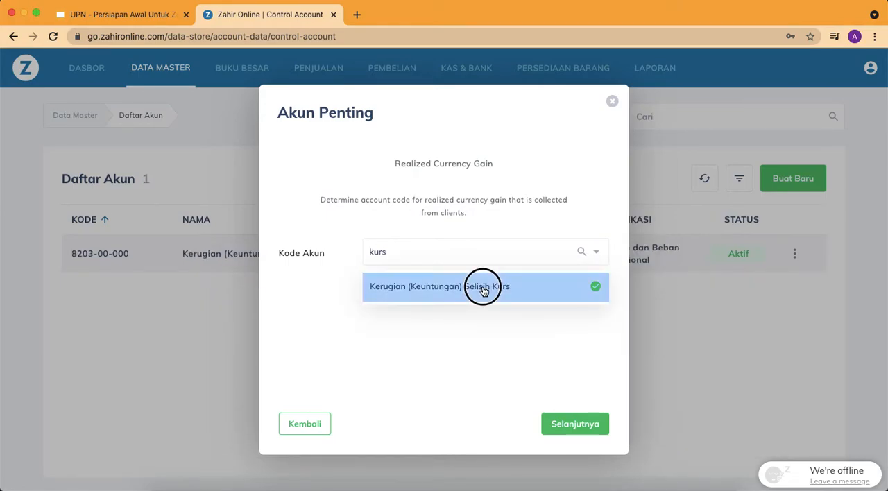
click(575, 424)
click(426, 248)
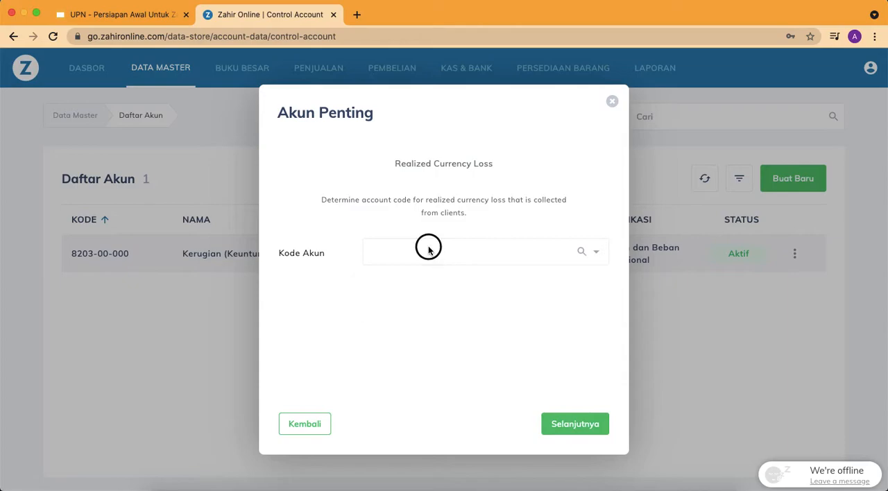
text(kurs)
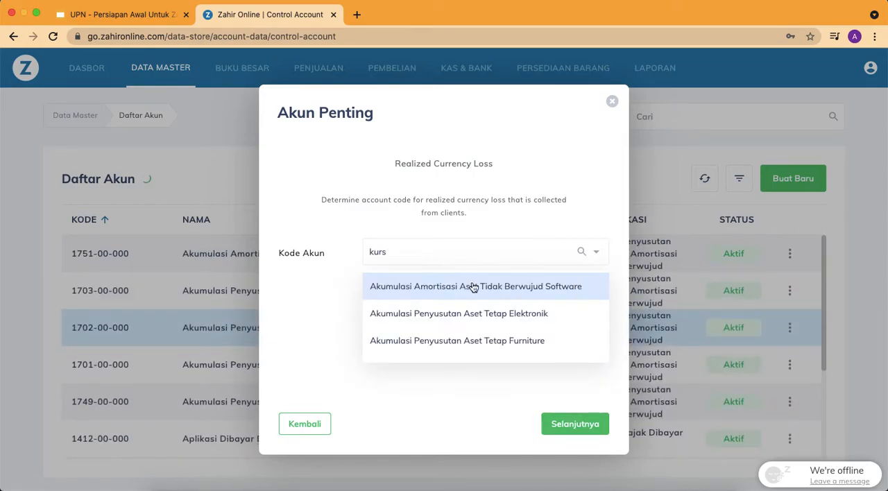
click(472, 288)
click(568, 423)
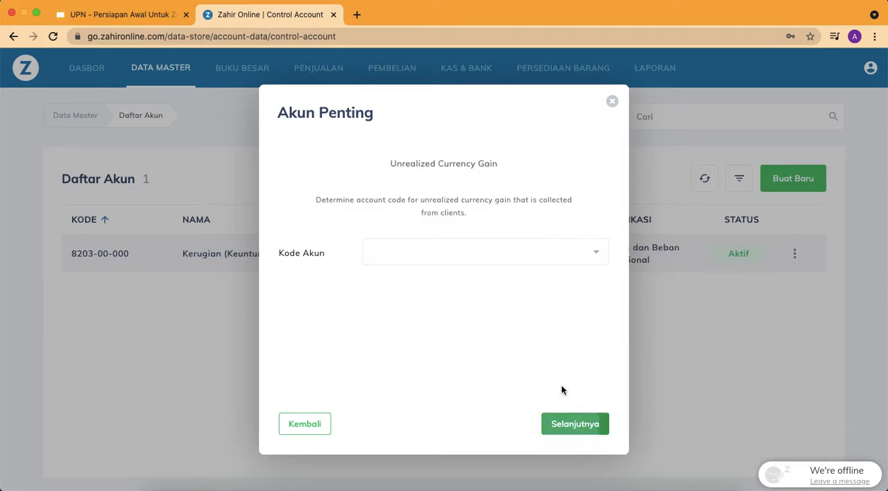
Assign Kerugian (Keuntungan) Selisih Kurs as the account for both Unrealized Currency Gain and Unrealized Currency Loss
click(452, 255)
text(kurs)
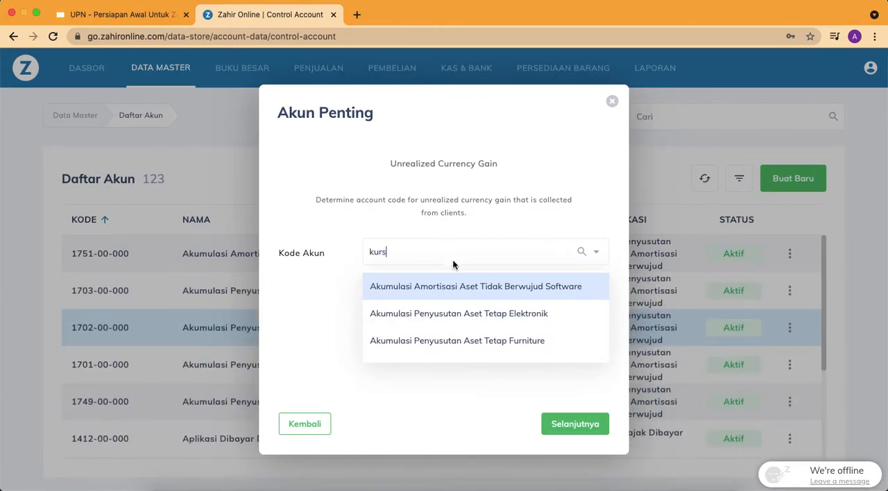
click(478, 289)
click(587, 422)
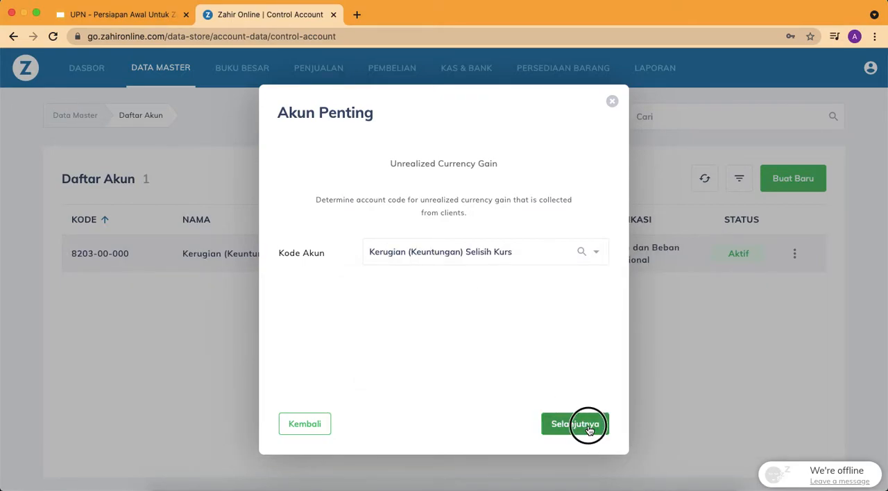
click(460, 252)
text(kur)
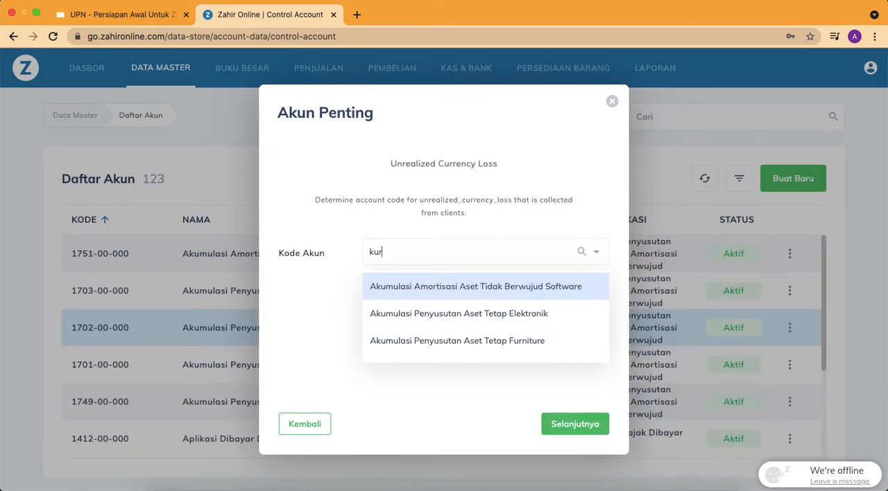
click(479, 289)
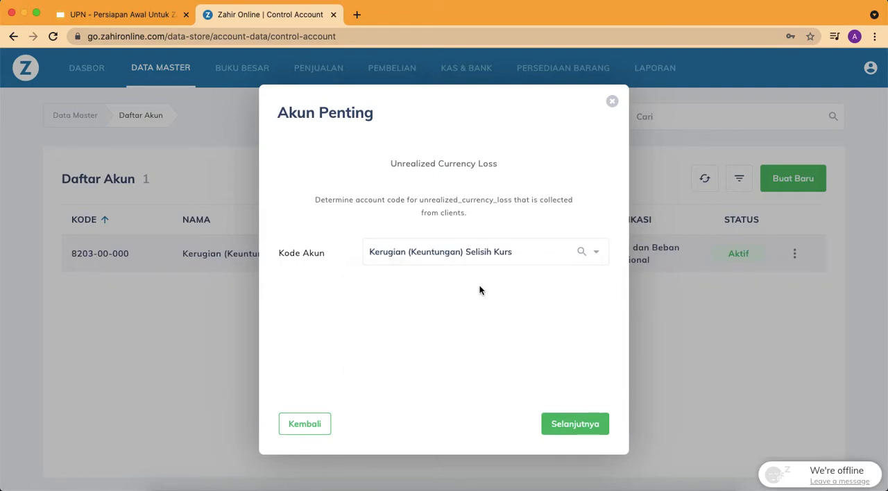
click(587, 416)
Assign Laba (Rugi) Ditahan as the Laba Tahun Berjalan account
click(512, 266)
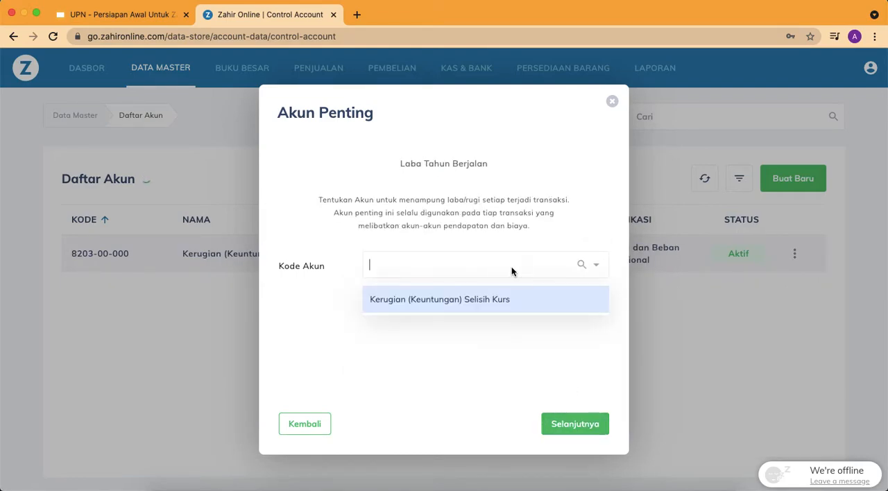
text(laba)
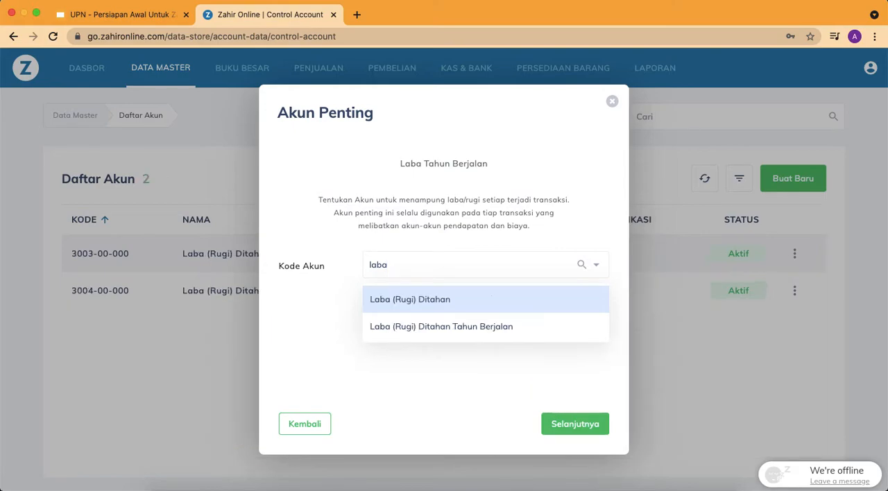
click(505, 306)
click(580, 428)
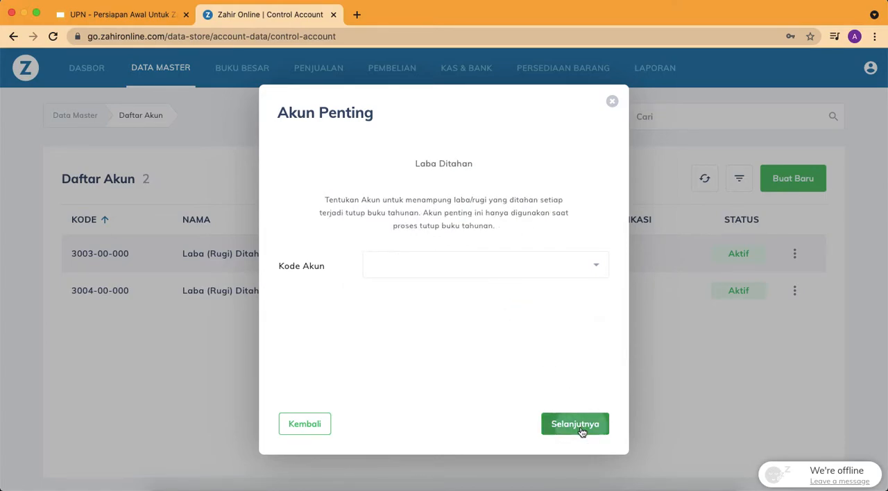
Assign Laba (Rugi) Ditahan Tahun Berjalan as the Laba Ditahan account
click(458, 273)
text(laba di)
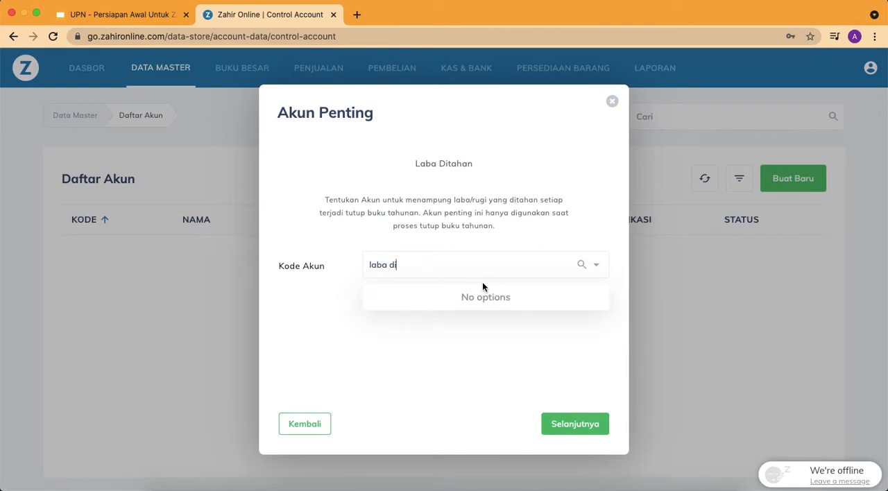
key(BackSpace)
key(BackSpace)
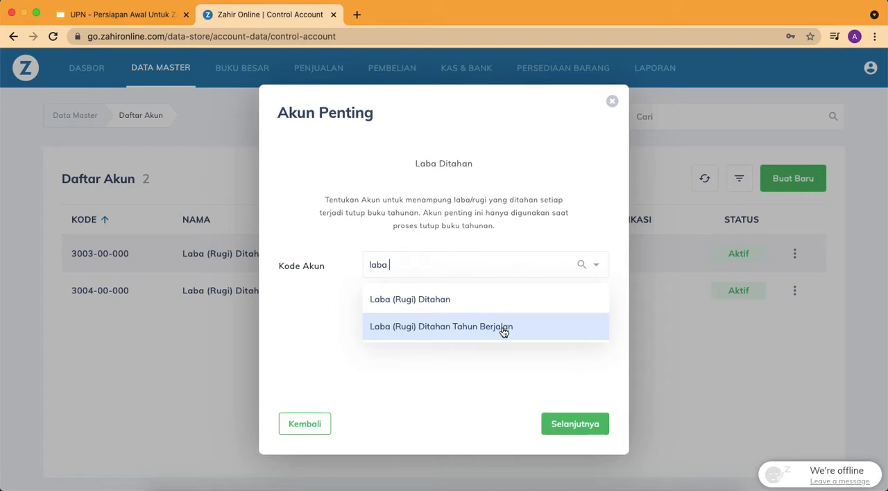
click(504, 333)
click(582, 428)
Find the Penyeimbang Neraca account and assign it as the Pengimbang Neraca account
click(470, 267)
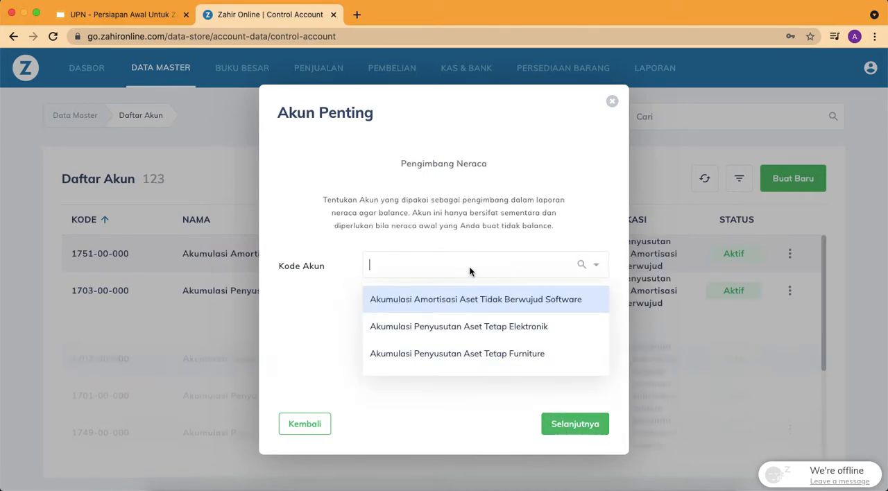
text(penyim)
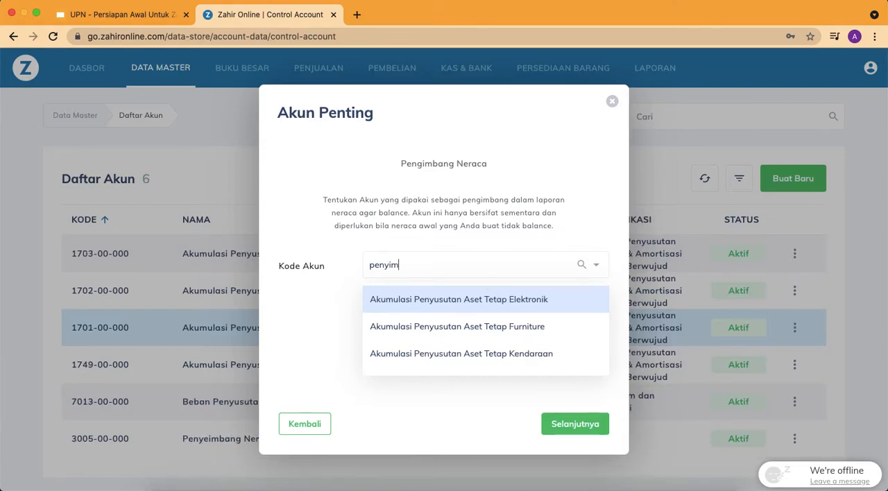
key(BackSpace)
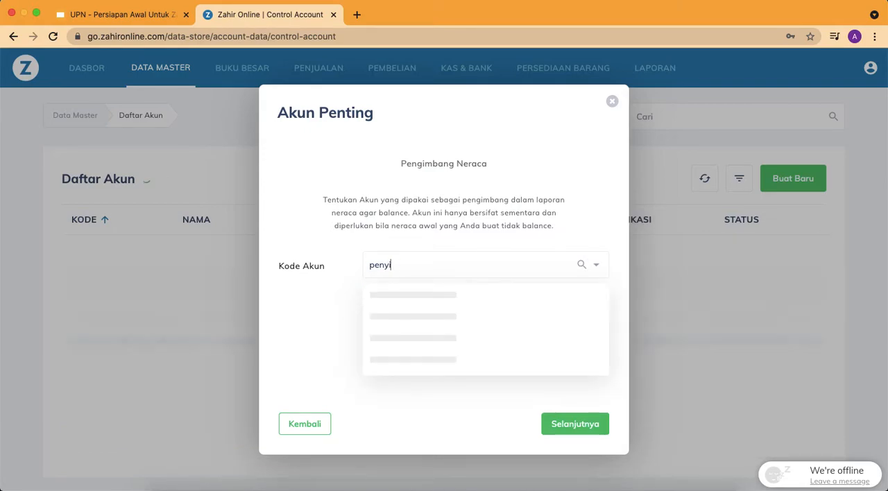
key(BackSpace)
key(BackSpace)
scroll(477, 316, down, 5)
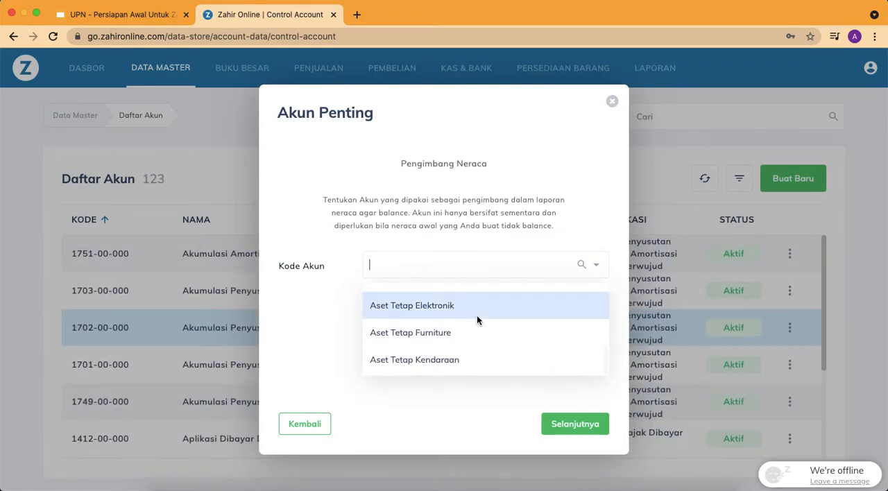
text(nerac)
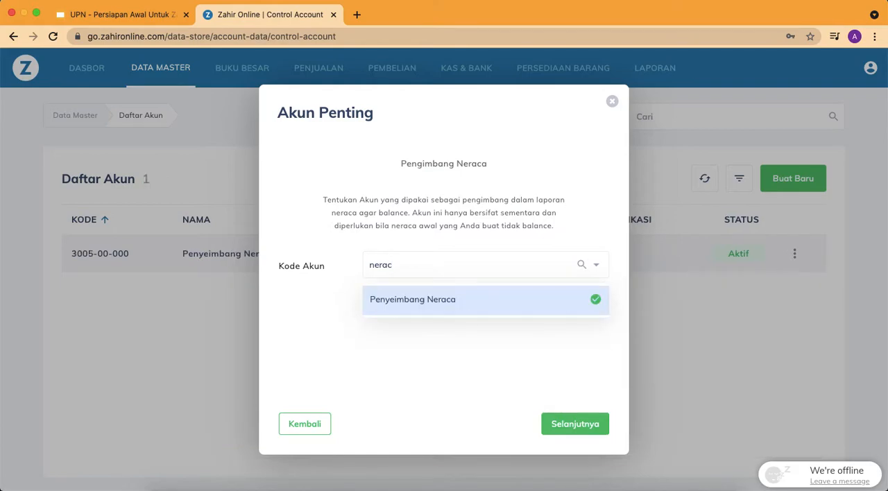
click(488, 303)
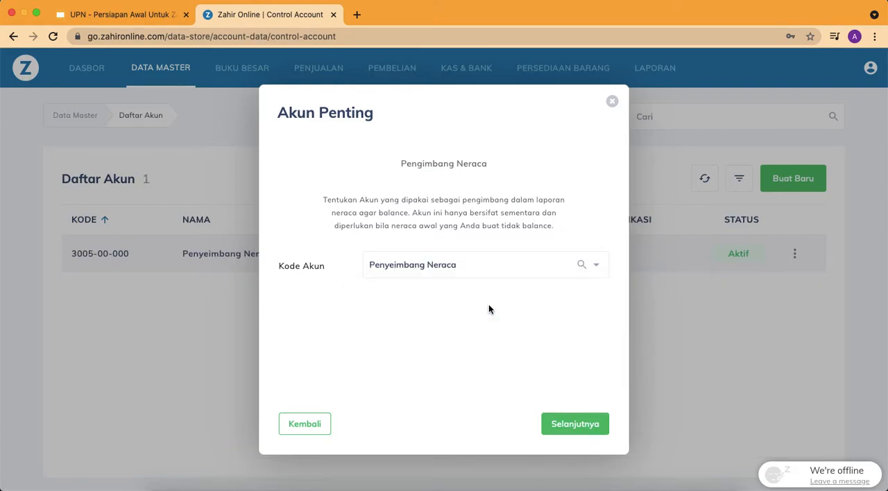
click(589, 424)
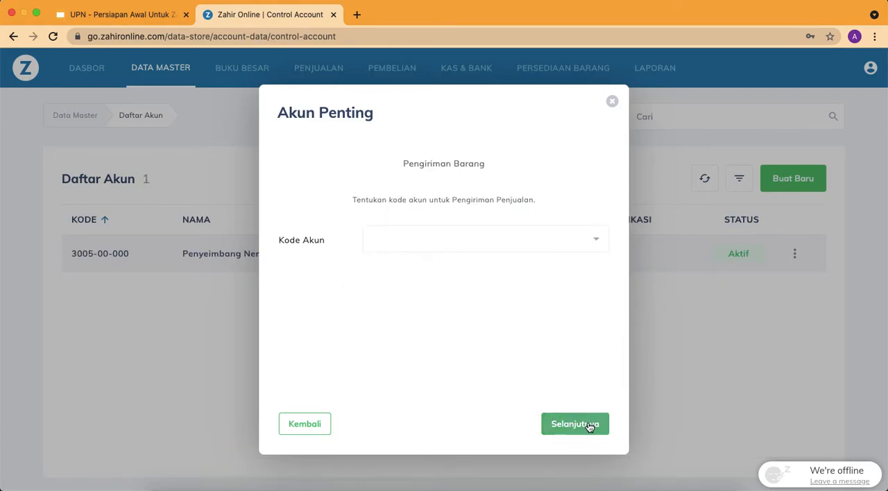
Assign Piutang Usaha Belum Ditagih as the Pengiriman Barang account
click(488, 239)
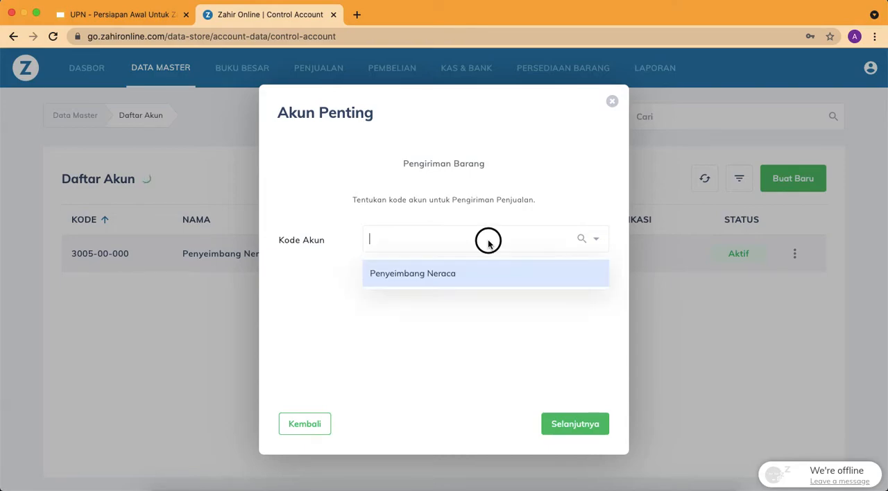
text(piutang)
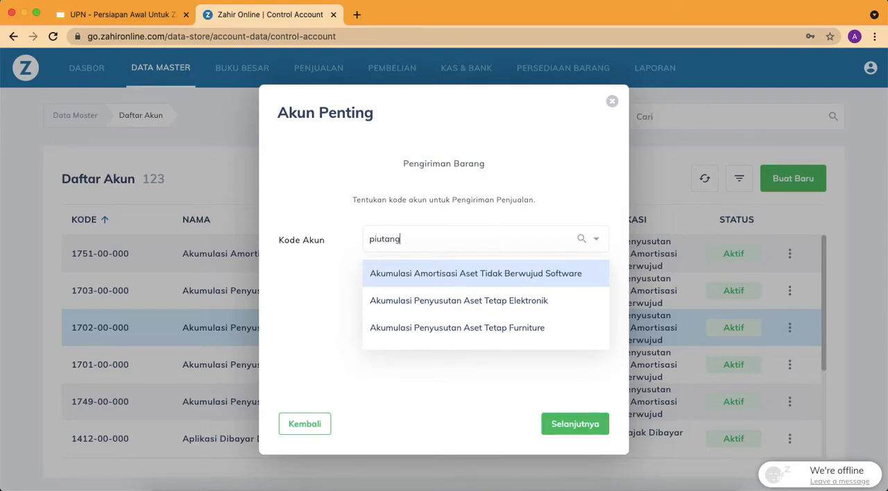
click(490, 275)
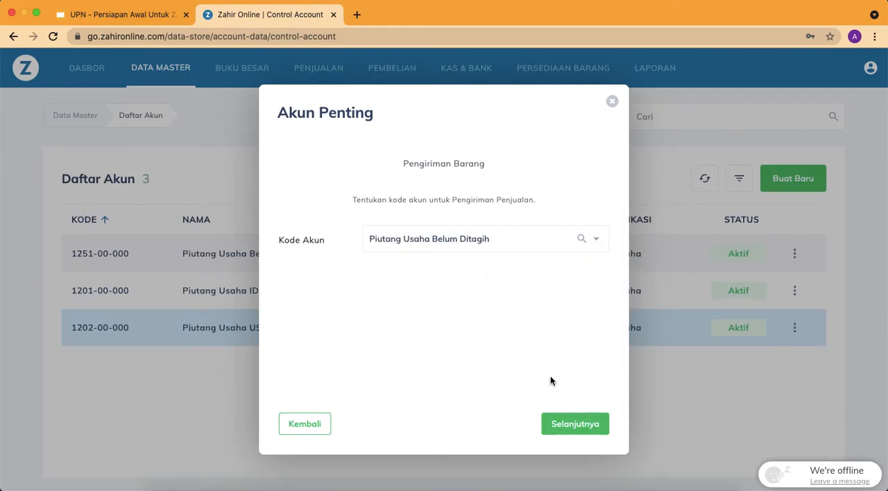
click(561, 425)
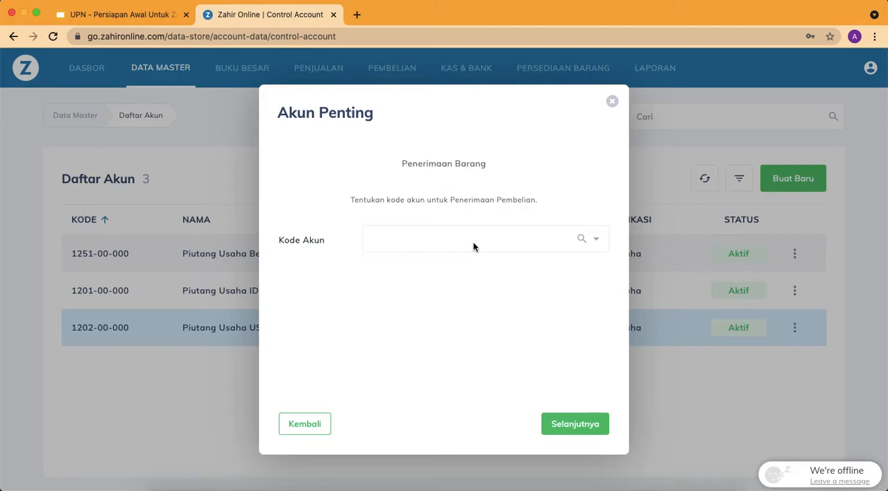
Find the Hutang Pembelian Belum Ditagih account and assign it as the Penerimaan Barang account
click(473, 247)
text(utan)
scroll(470, 299, down, 4)
scroll(471, 299, down, 2)
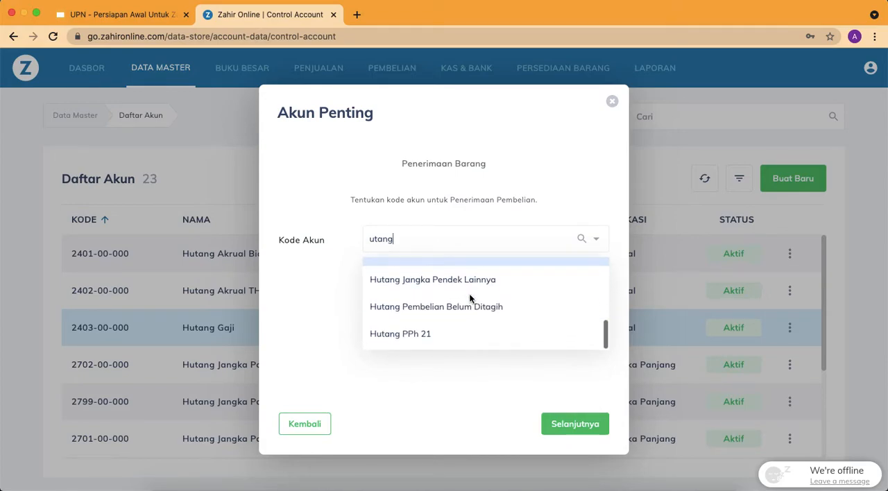
click(470, 319)
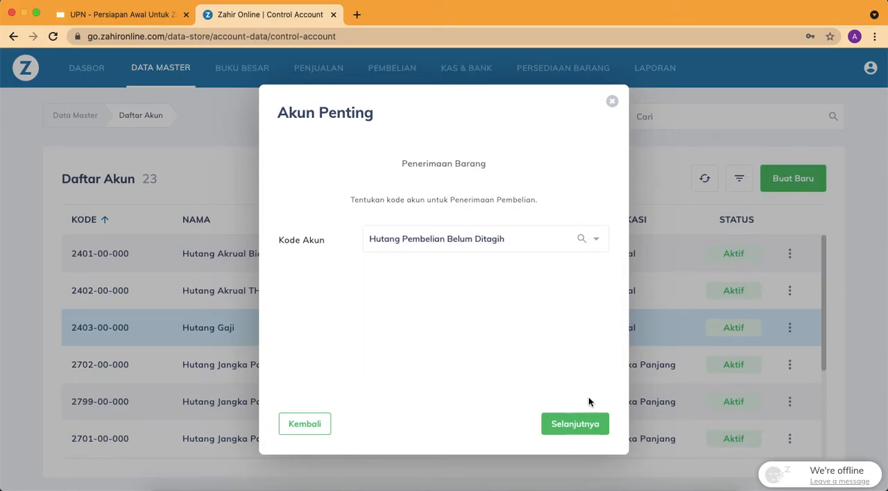
click(583, 429)
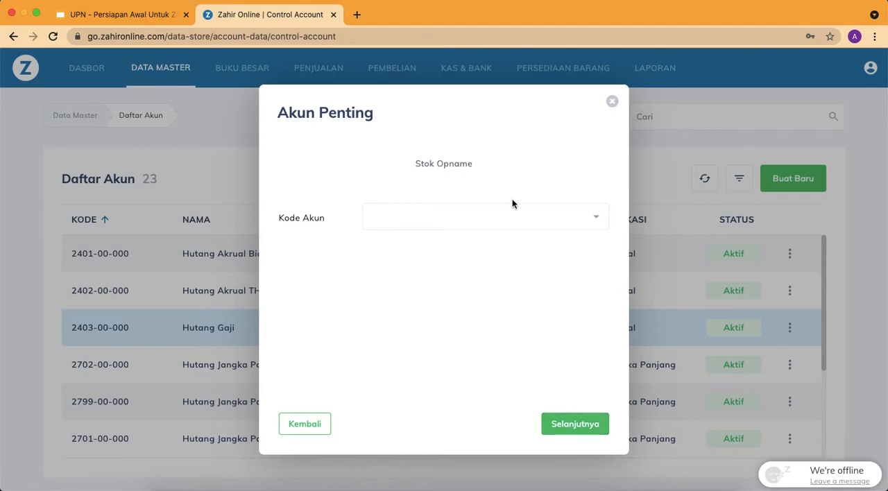
Search the accounts for biaya and assign Biaya Lain-lain as the Stok Opname account
click(510, 220)
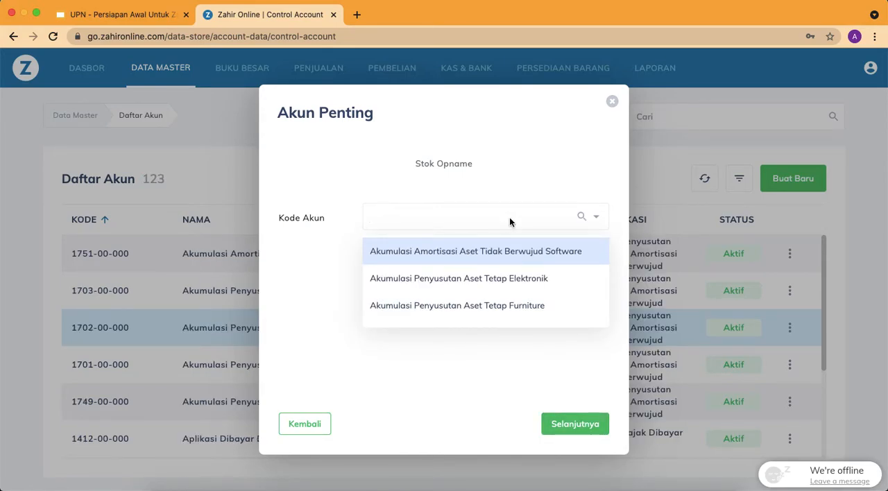
text(biaya)
scroll(492, 262, down, 2)
scroll(493, 262, down, 1)
scroll(492, 262, down, 3)
scroll(493, 262, down, 3)
click(454, 259)
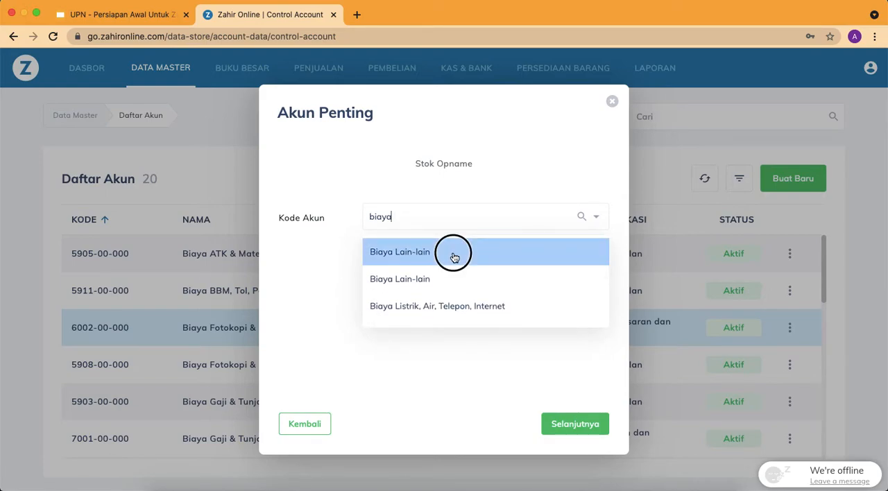
click(573, 426)
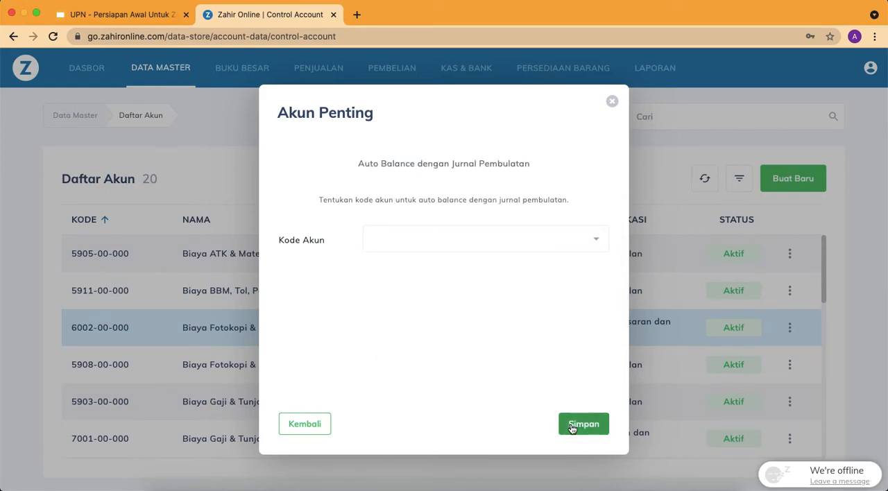
Assign Beban Pembulatan as the Auto Balance dengan Jurnal Pembulatan account and save the Akun Penting settings
click(498, 240)
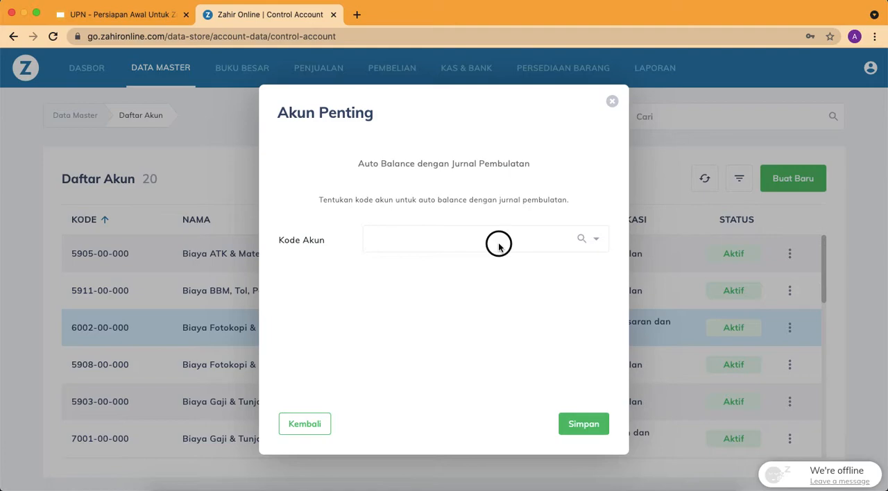
text(pembu)
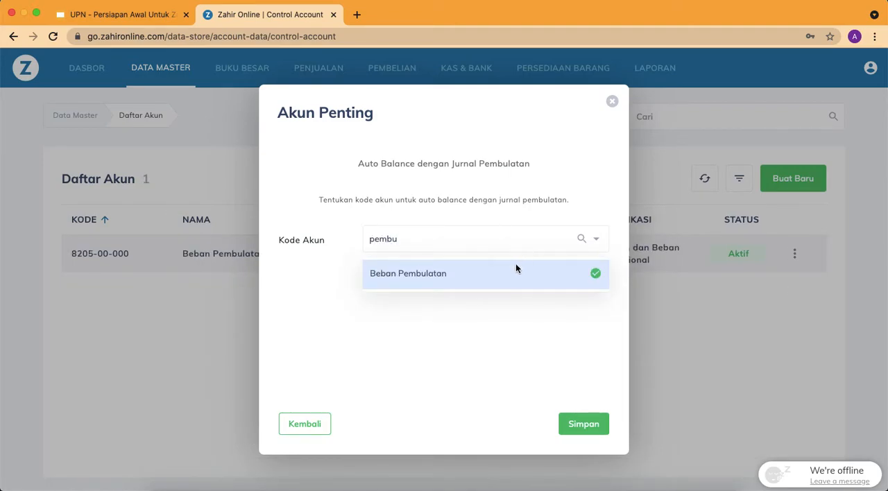
click(515, 270)
click(585, 425)
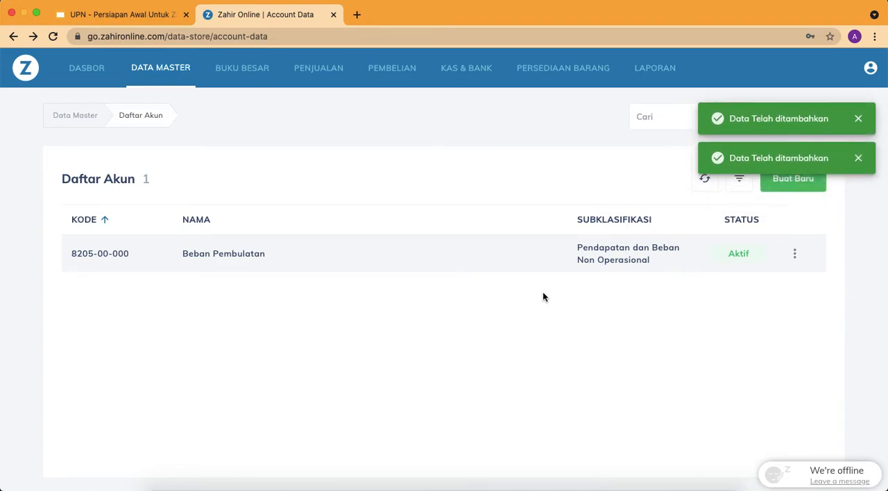
Switch to the Google Slides presentation and review the setup slides for the remaining initial data
click(147, 19)
click(88, 337)
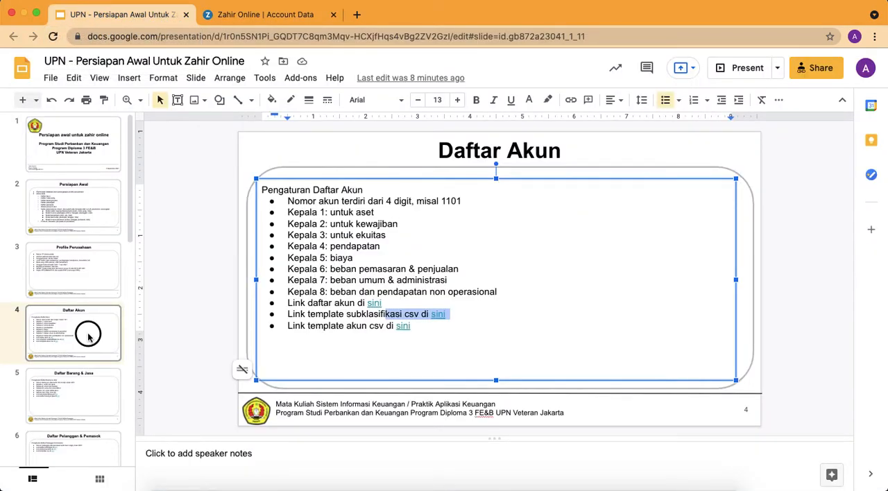
key(Down)
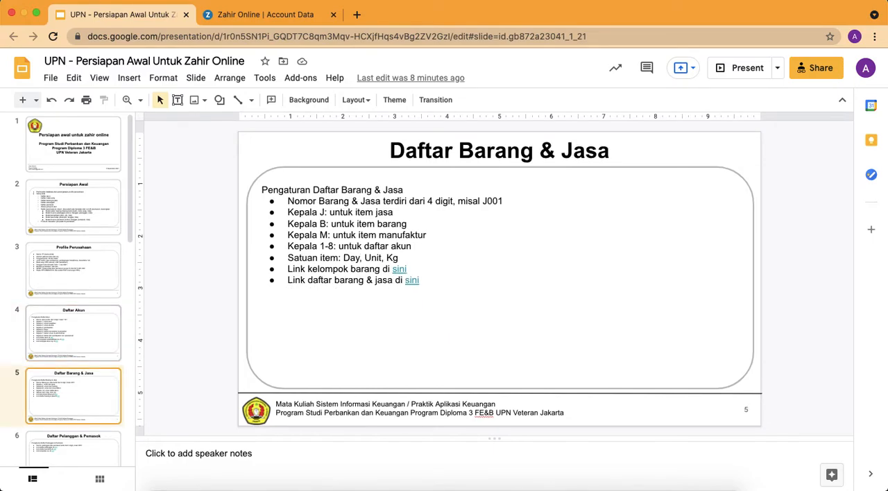
key(Up)
key(Up)
key(Up)
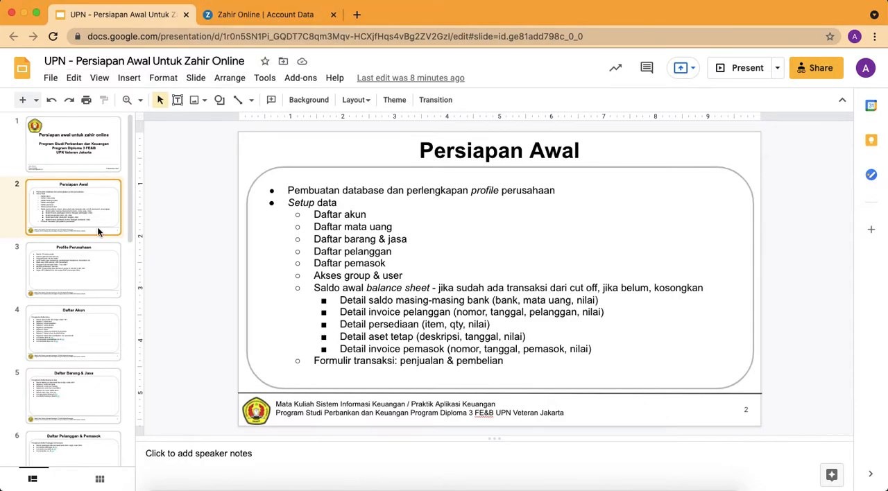
click(77, 281)
Switch back to Zahir Online and open Data Mata Uang in the master data
click(288, 15)
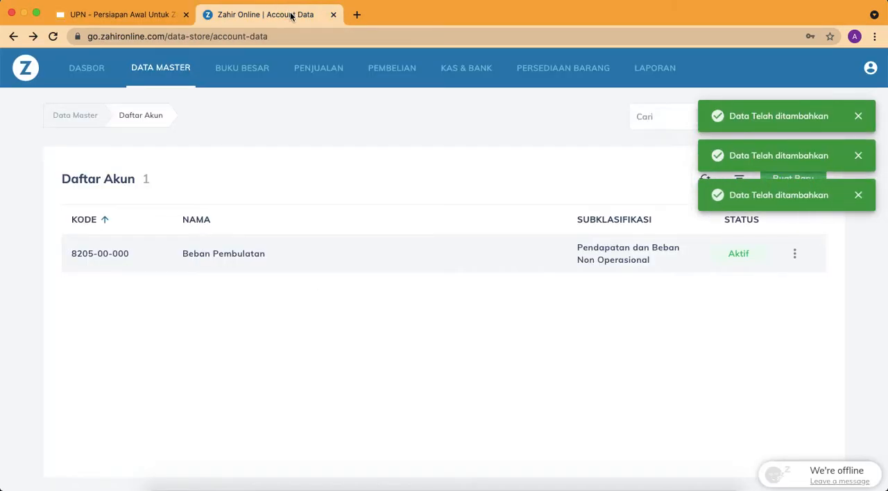
click(466, 68)
scroll(366, 275, down, 2)
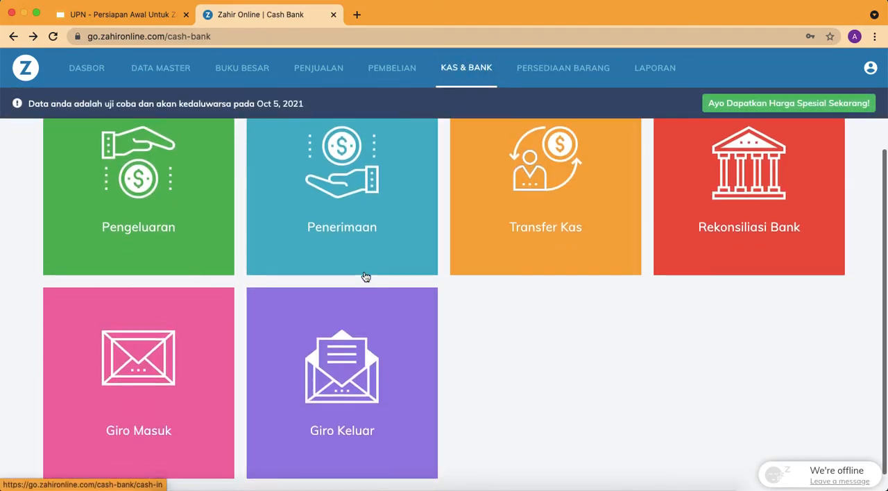
scroll(366, 277, up, 2)
click(170, 75)
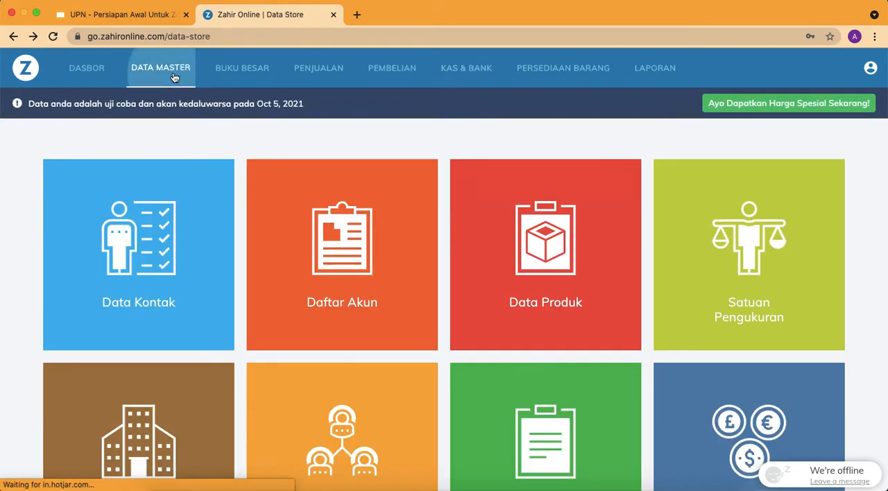
scroll(694, 264, down, 3)
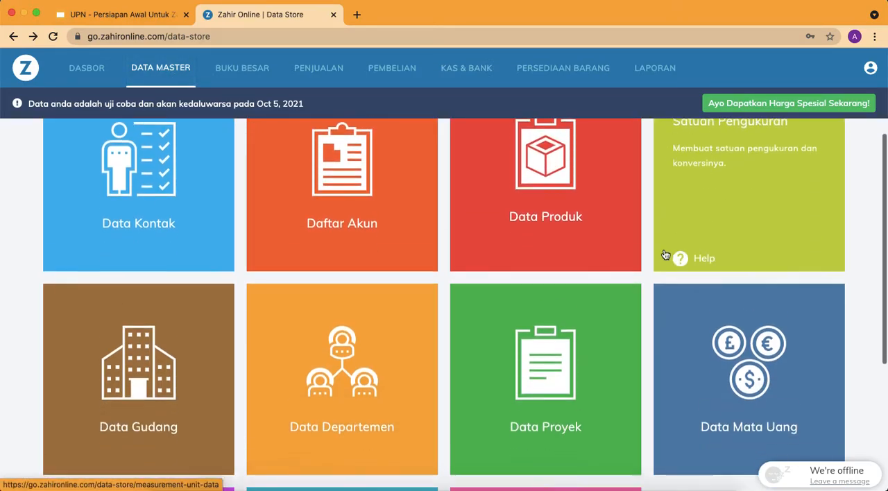
click(728, 301)
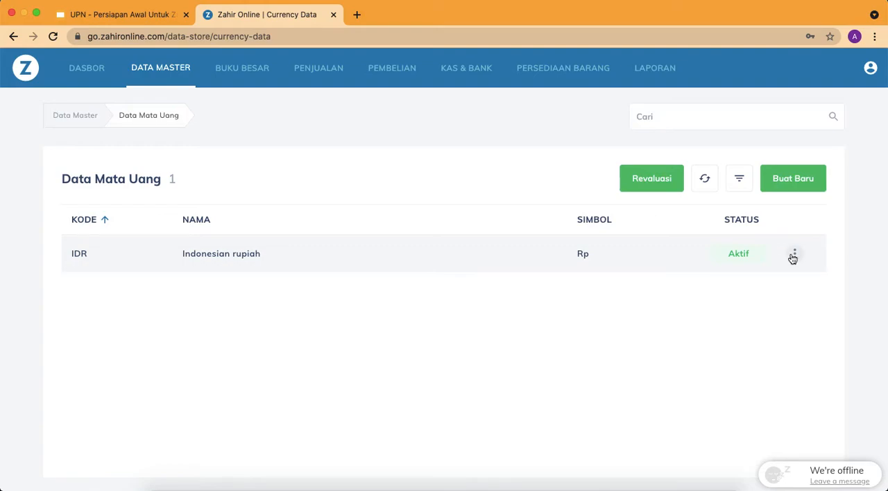
Edit the Indonesian rupiah currency and set both Akun Piutang Usaha and Akun Utang Usaha to Piutang Usaha IDR
click(794, 258)
click(740, 288)
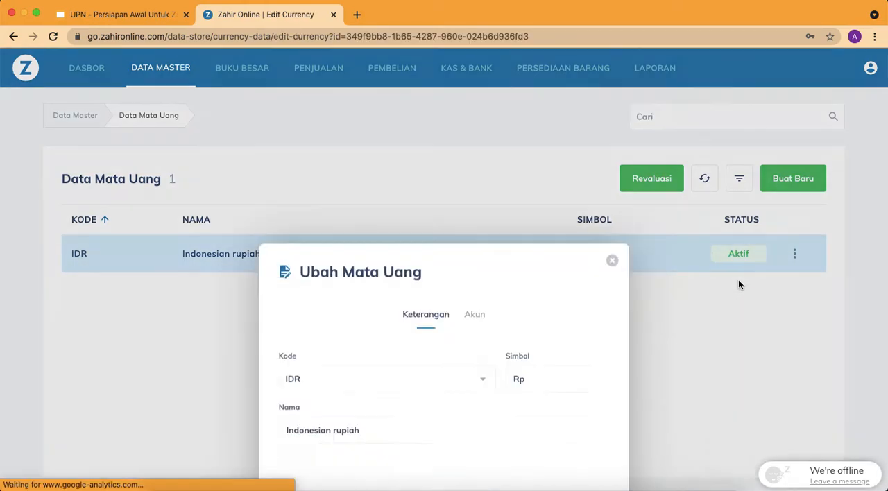
click(477, 159)
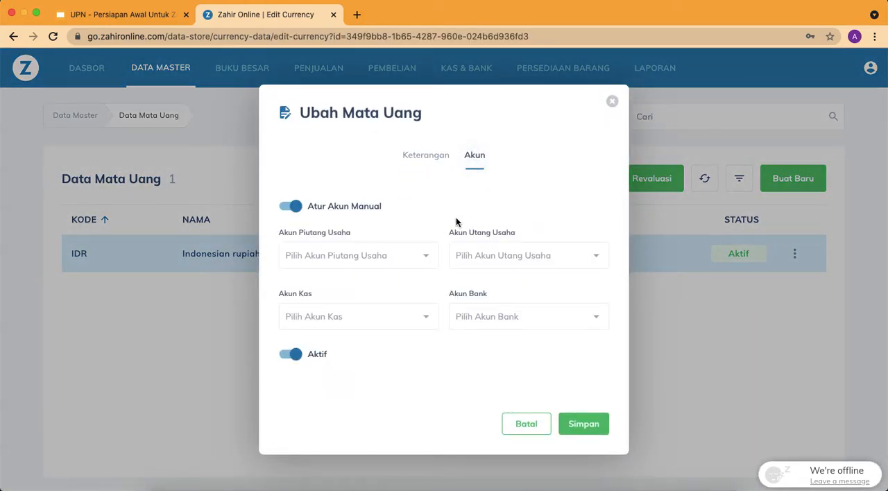
click(386, 263)
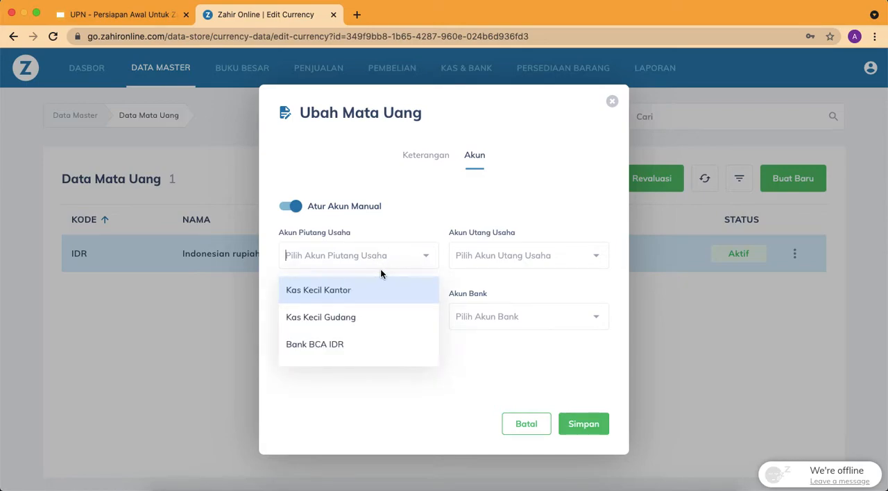
text(piuta)
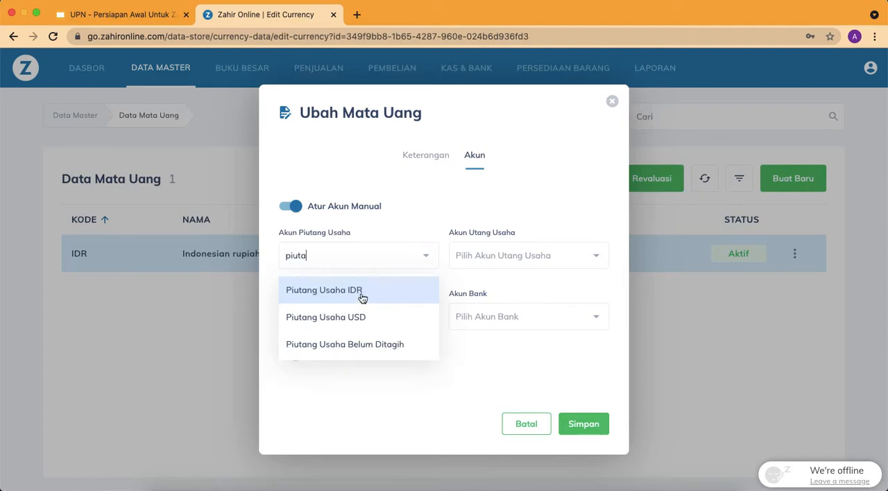
click(361, 296)
click(522, 258)
text(utang)
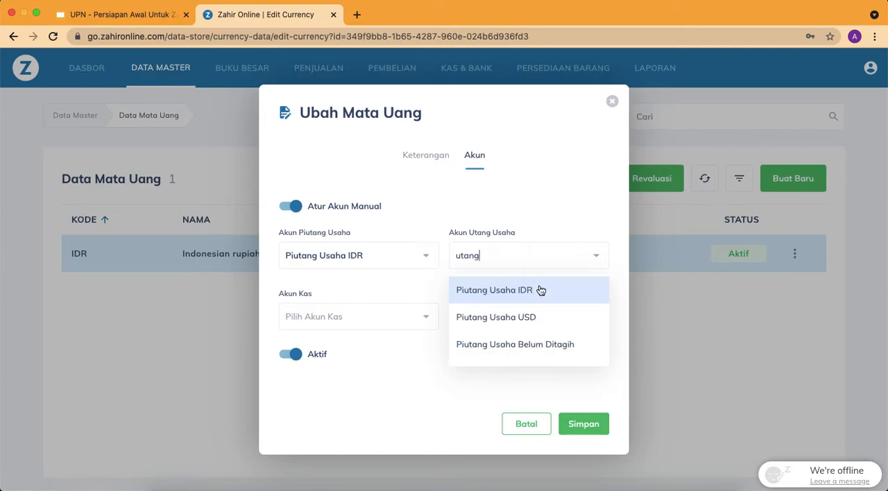
click(541, 290)
Set the rupiah's Akun Kas to Kas Kecil Kantor and Akun Bank to Bank Mandiri IDR, and save the currency
click(383, 316)
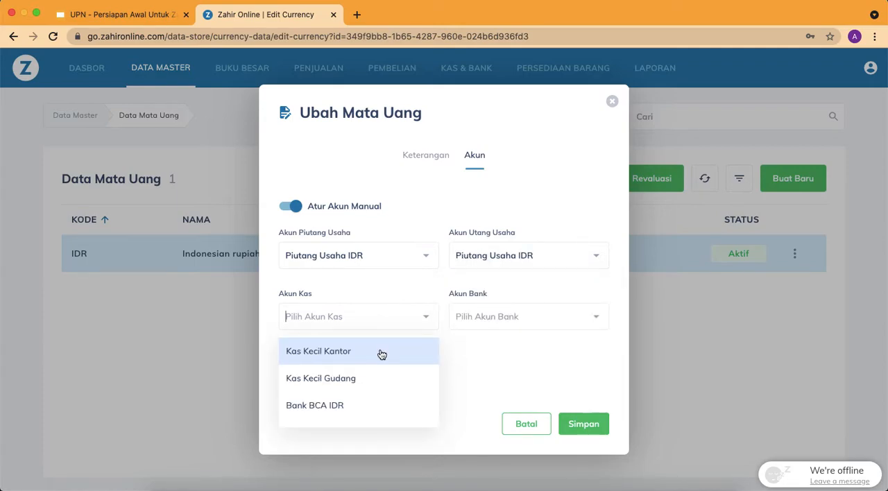
click(382, 354)
click(512, 317)
scroll(518, 361, down, 3)
click(517, 390)
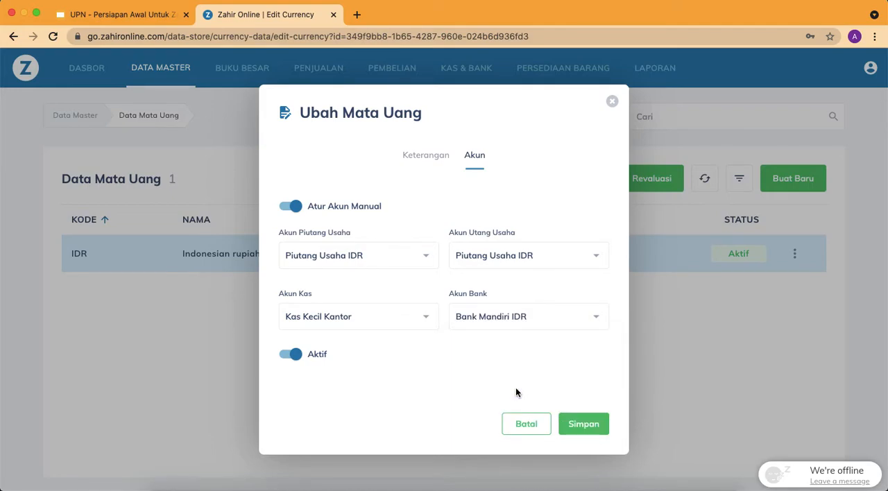
click(587, 431)
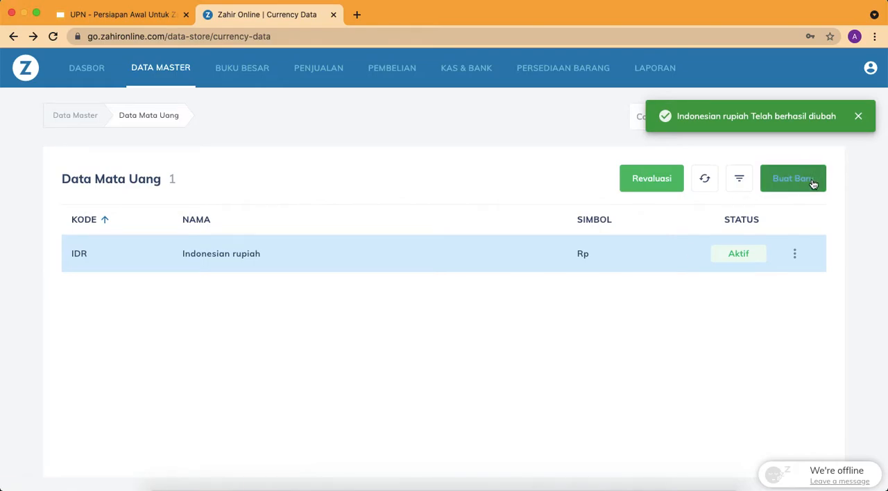
Start a new USD currency with a custom exchange rate of 14,000 IDR per 1 USD
click(812, 182)
click(418, 219)
click(390, 255)
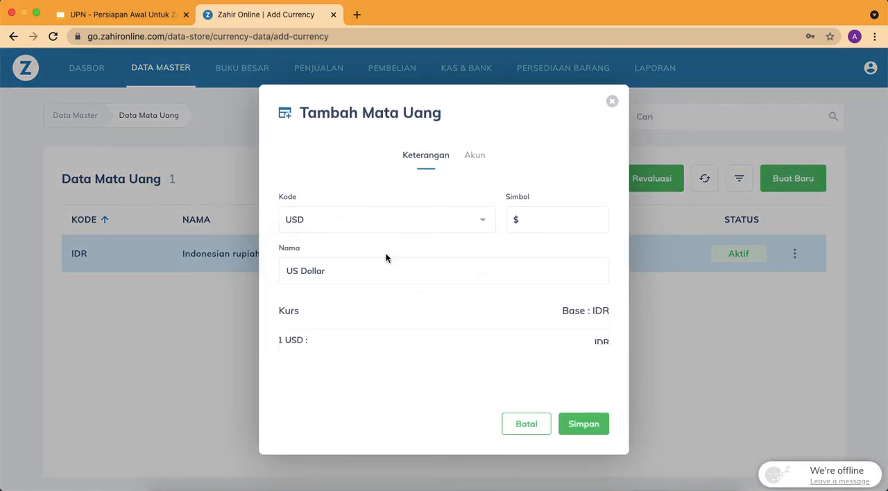
scroll(402, 298, down, 1)
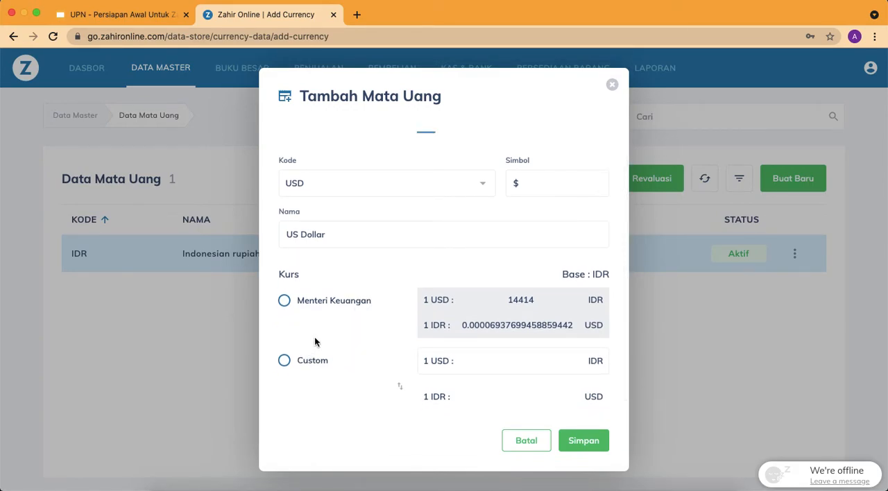
click(286, 362)
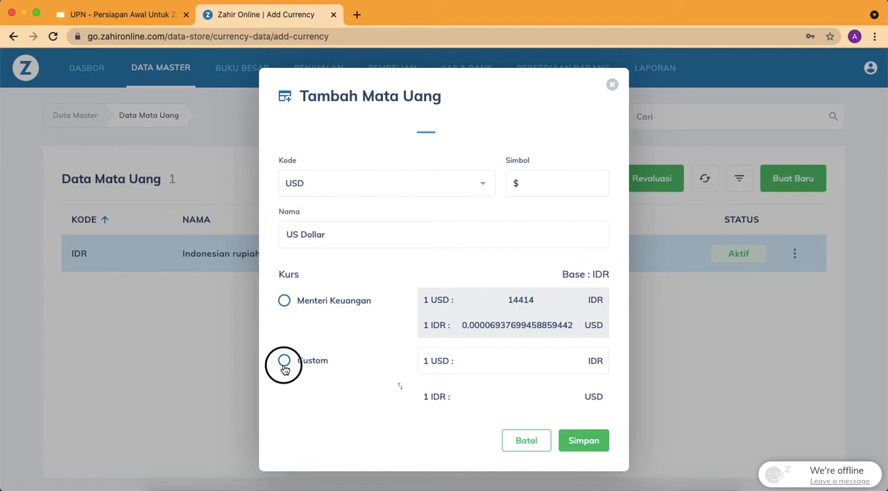
click(516, 366)
text(140000)
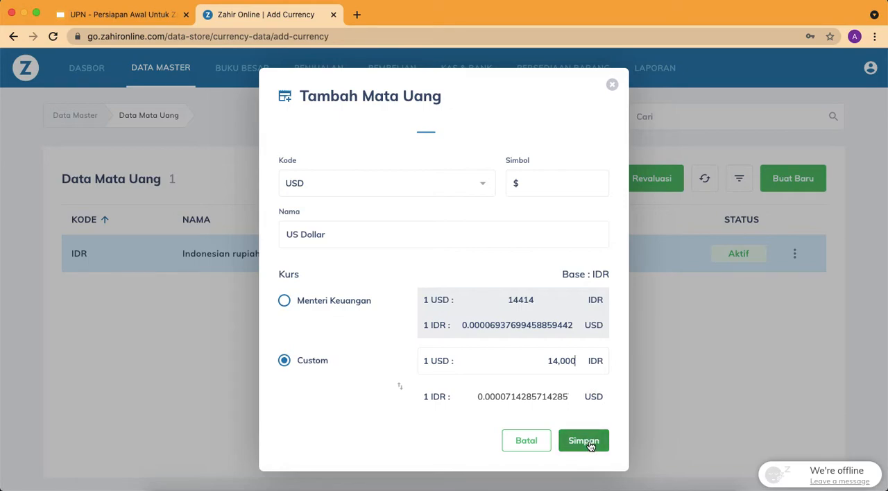
Enable Atur Akun Manual for the US Dollar and set Akun Piutang Usaha and Akun Utang Usaha to Piutang Usaha USD
scroll(531, 260, up, 1)
click(476, 142)
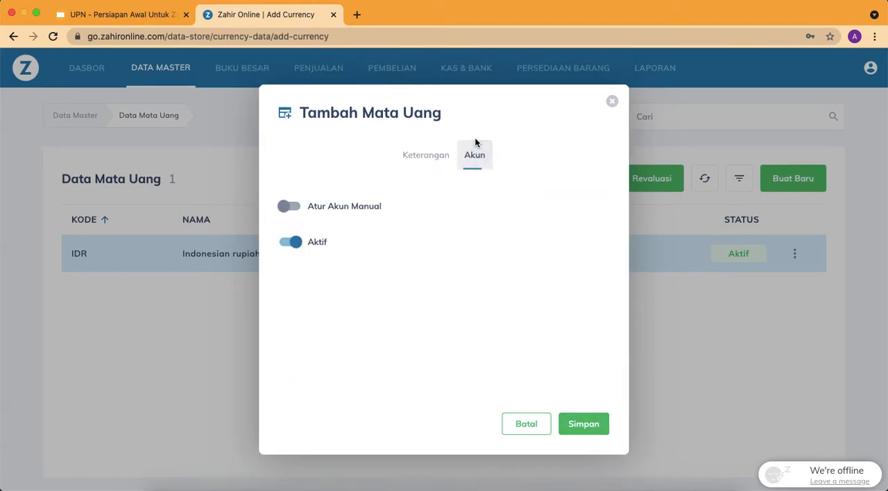
click(290, 210)
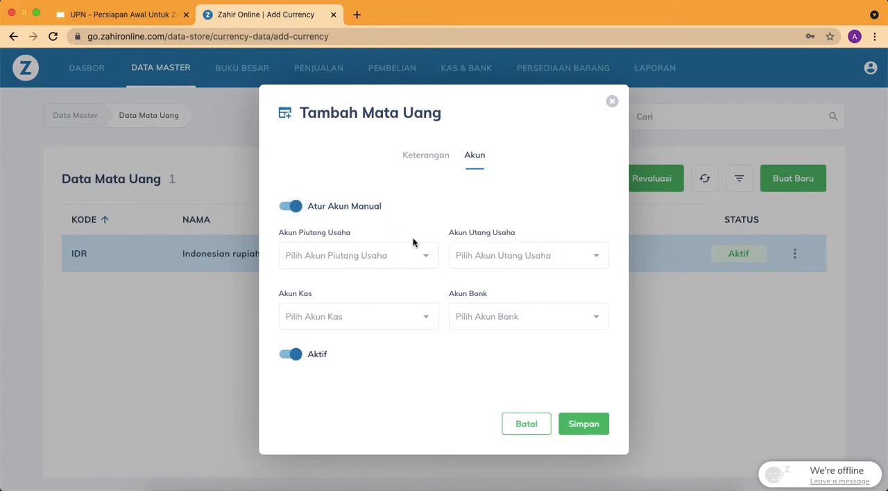
click(392, 256)
text(piuta)
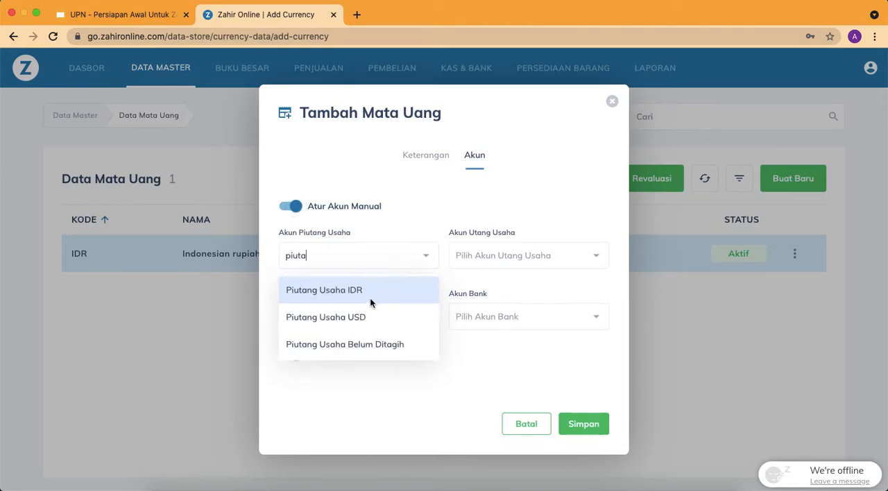
click(358, 321)
click(504, 262)
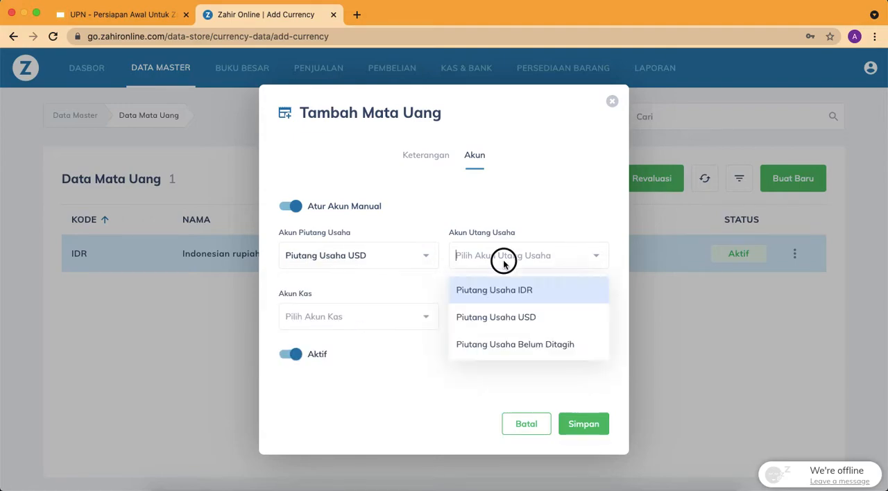
text(utang usah)
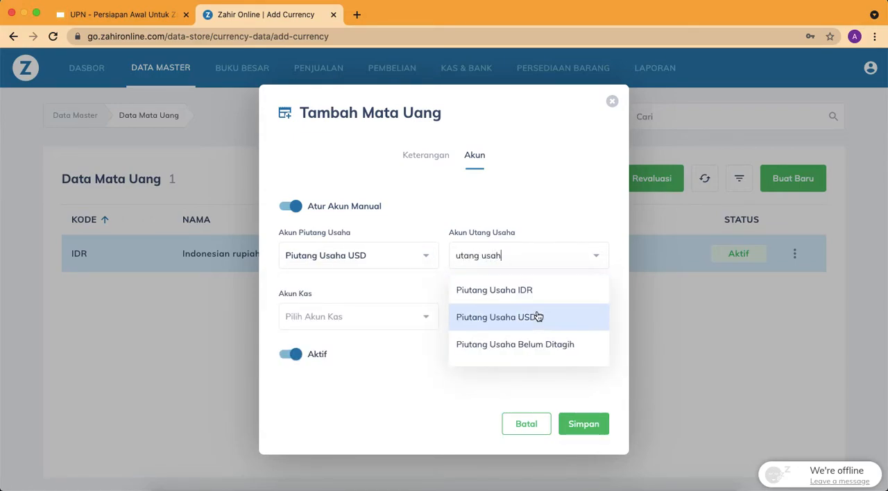
click(533, 317)
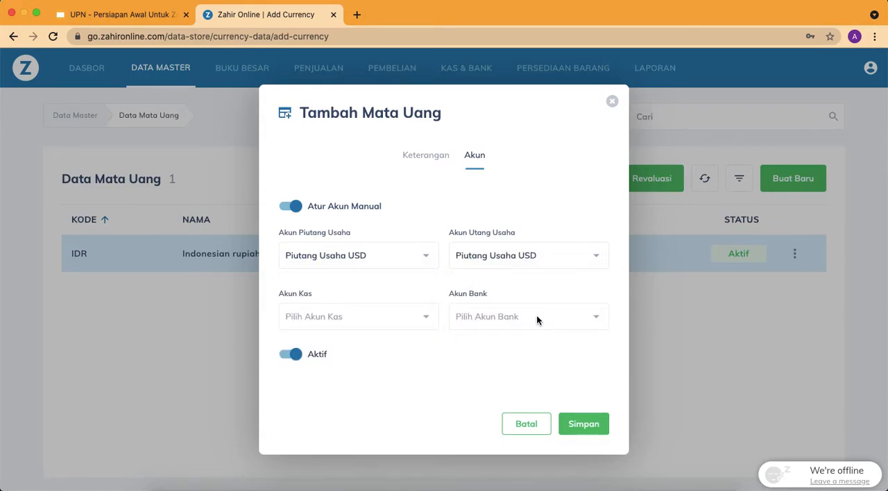
Set the US Dollar's Akun Kas to Kas Kecil Kantor and Akun Bank to Bank Mandiri USD, then save the currency and close its form
click(358, 321)
click(365, 350)
click(505, 317)
scroll(510, 385, down, 4)
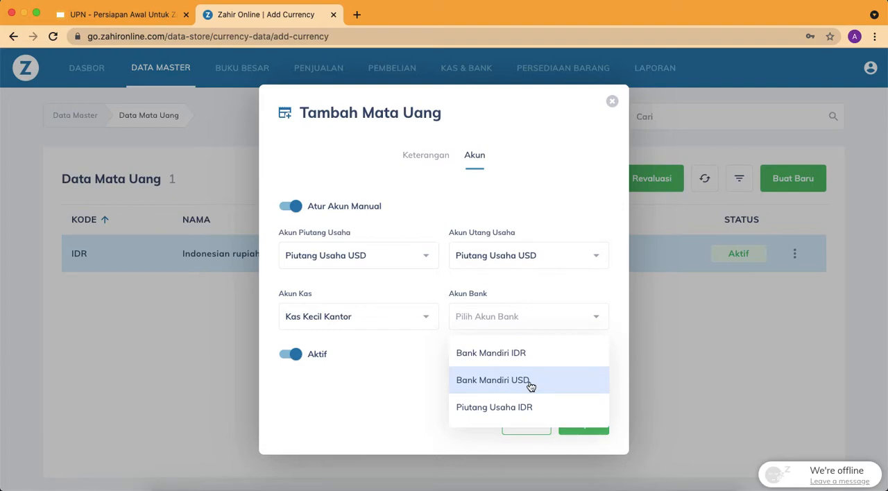
click(531, 384)
click(590, 424)
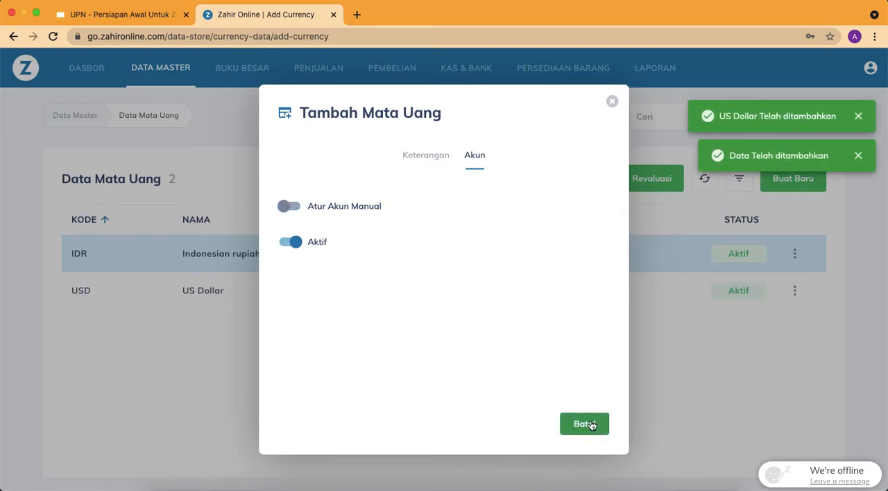
click(611, 101)
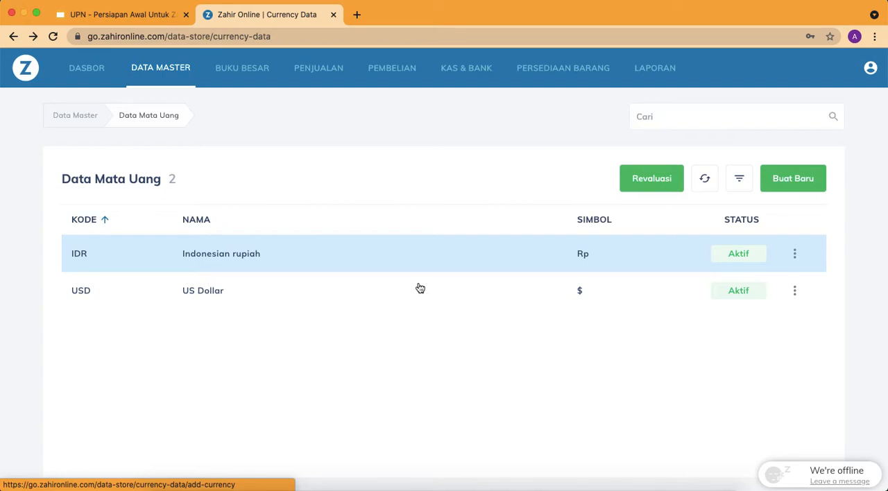
Switch to the Google Slides presentation and copy the sample NPWP number from the Profile Perusahaan slide
key(ctrl+Left)
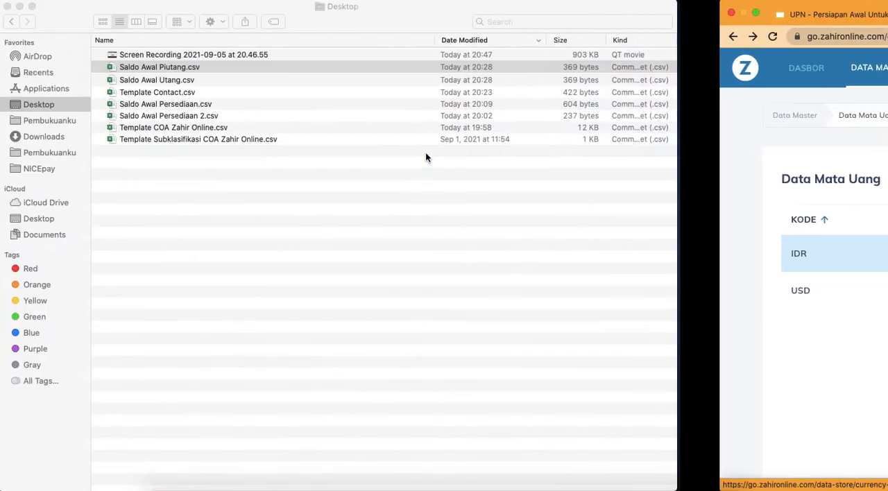
key(ctrl+Right)
click(144, 13)
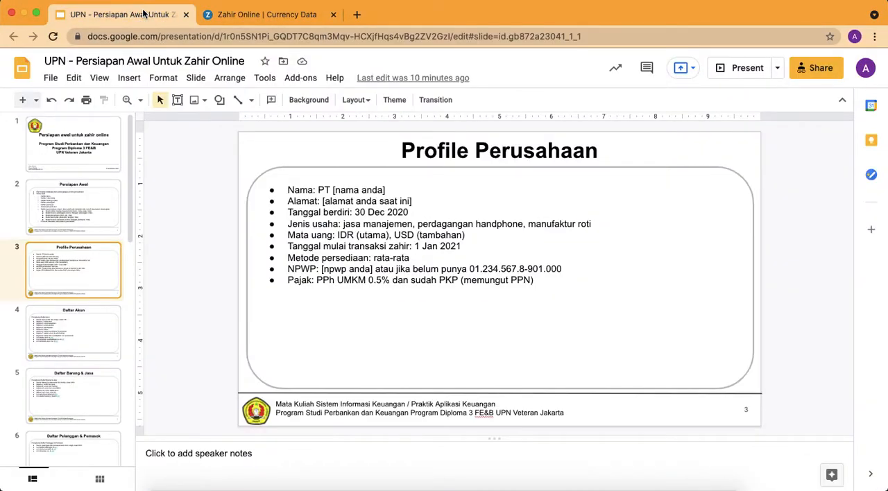
click(75, 278)
click(397, 271)
shift+click(563, 270)
key(super+c)
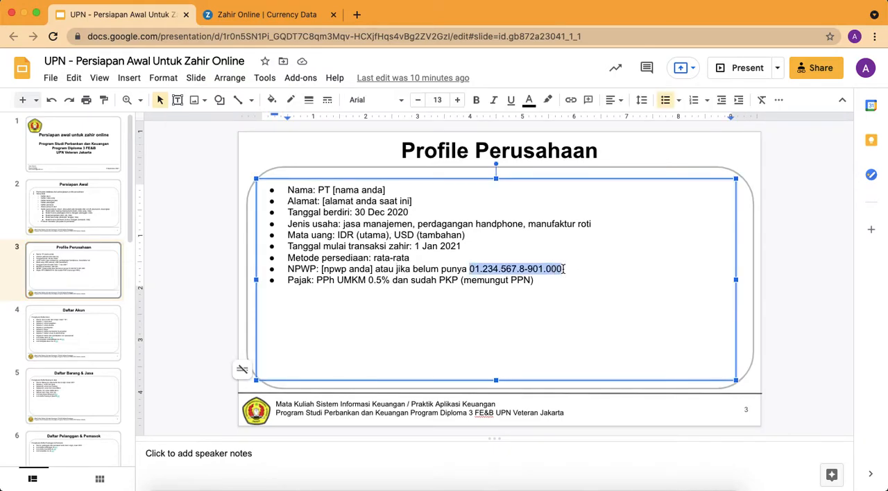
Switch to Zahir Online and open Data Administrasi Pajak for editing in the application's Tax Setting
click(283, 17)
click(870, 68)
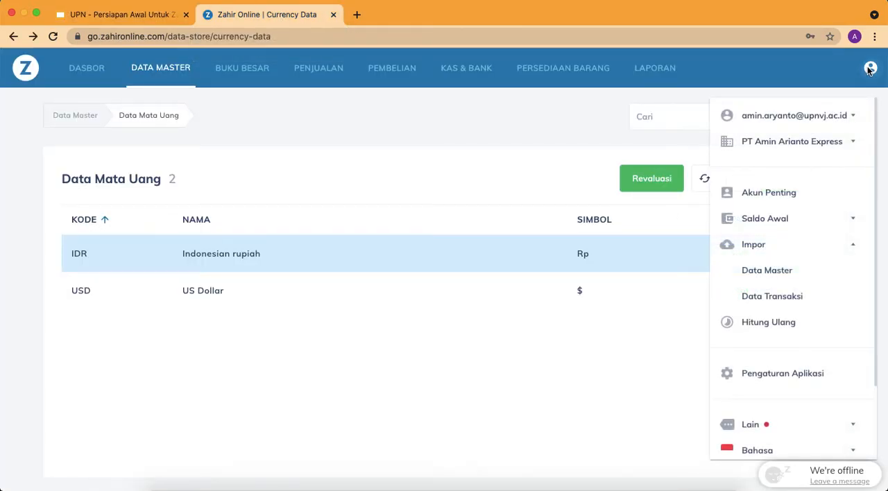
scroll(798, 312, down, 3)
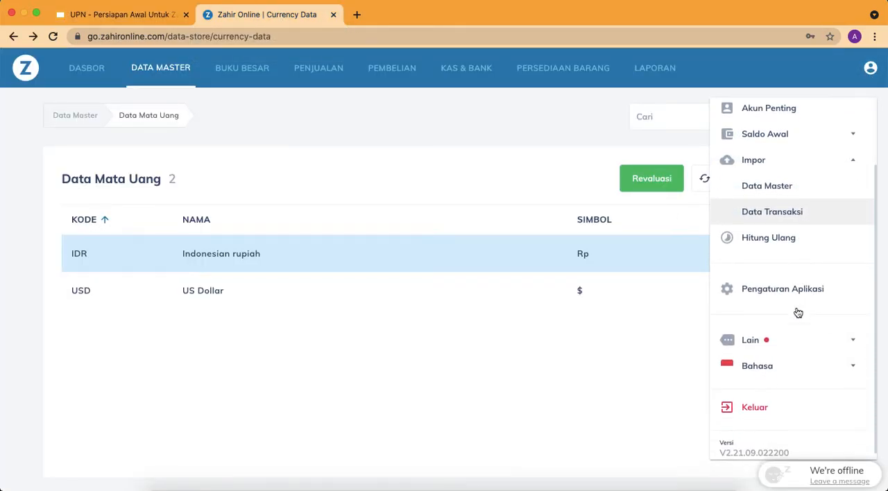
click(787, 342)
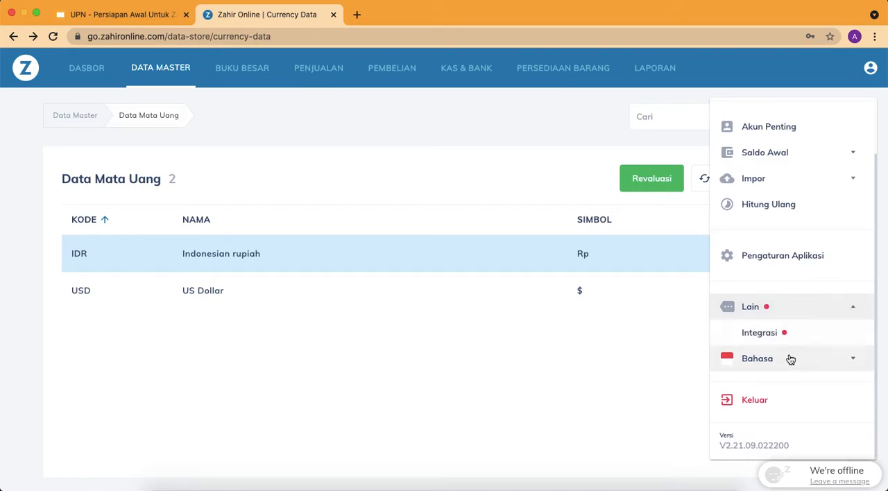
click(797, 258)
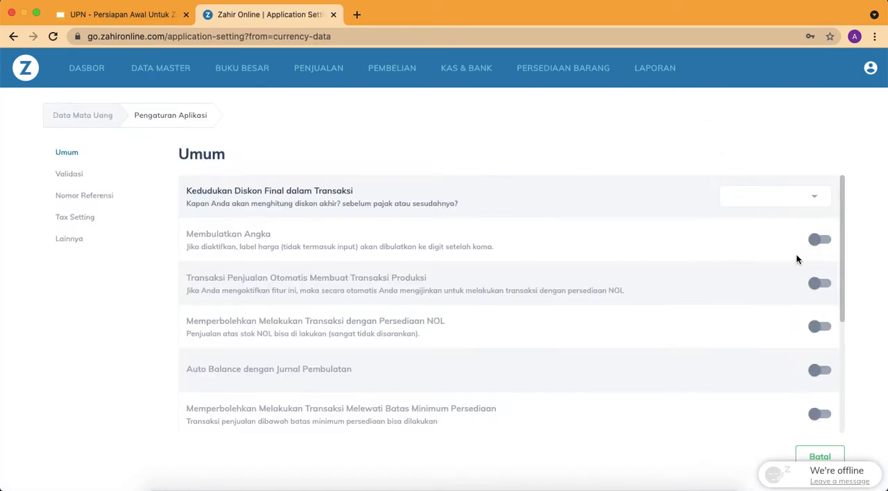
click(80, 220)
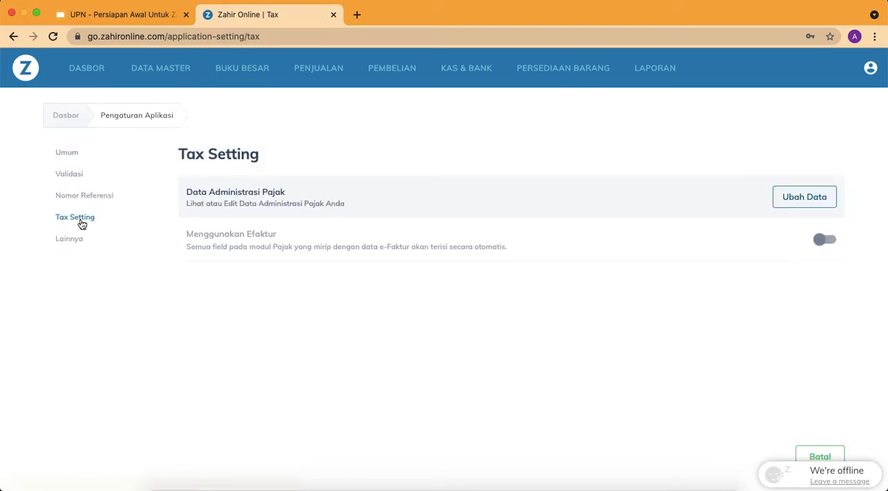
click(787, 197)
Replace the Nomor Pokok Wajib Pajak with the copied tax number and save the tax administration data
click(362, 162)
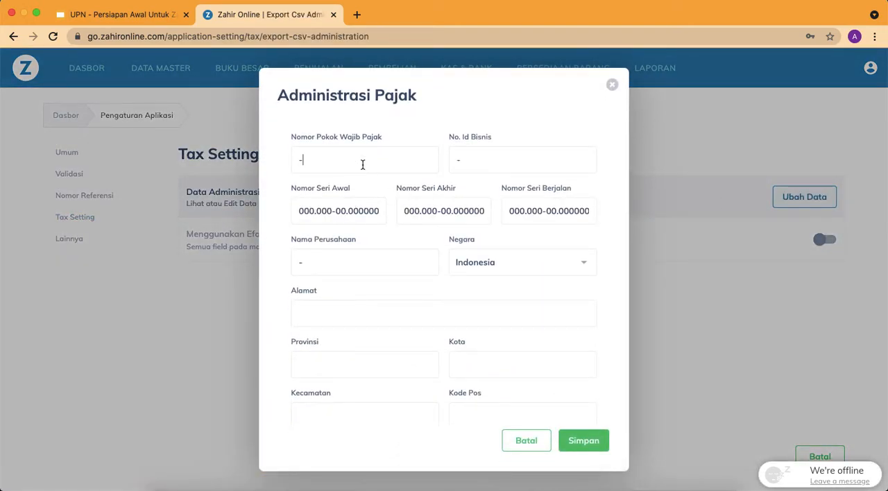
key(BackSpace)
key(super+v)
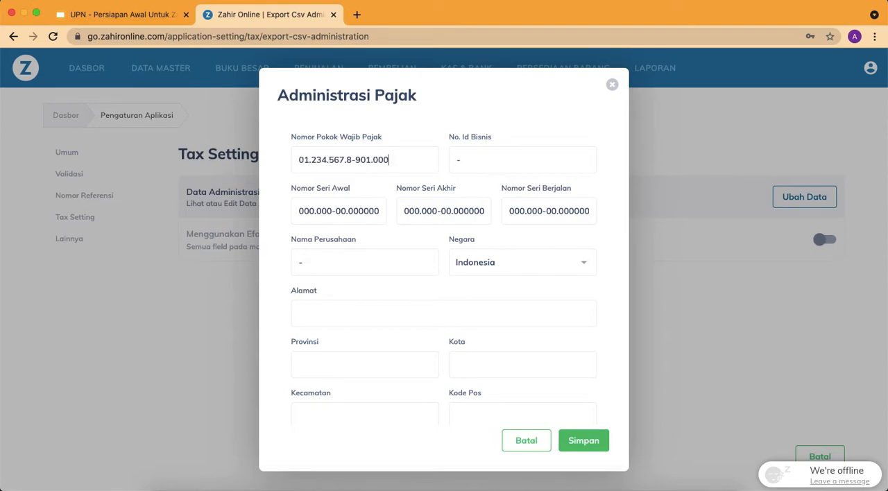
scroll(442, 278, down, 6)
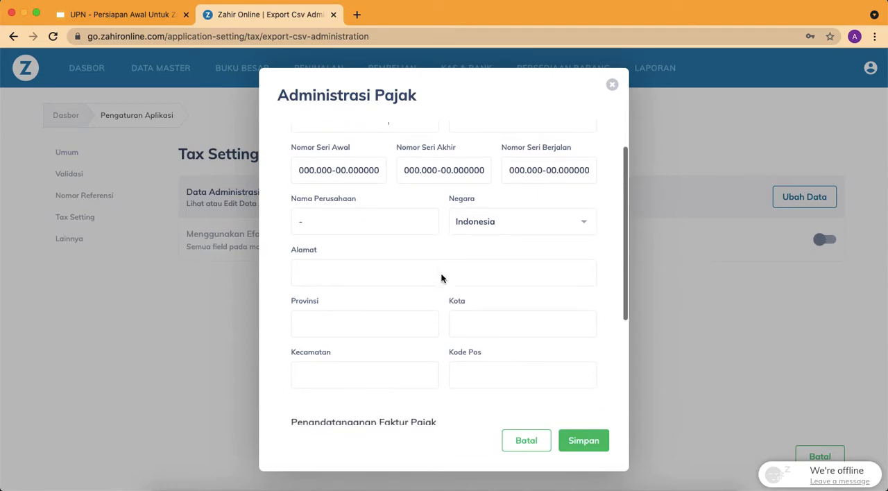
click(582, 441)
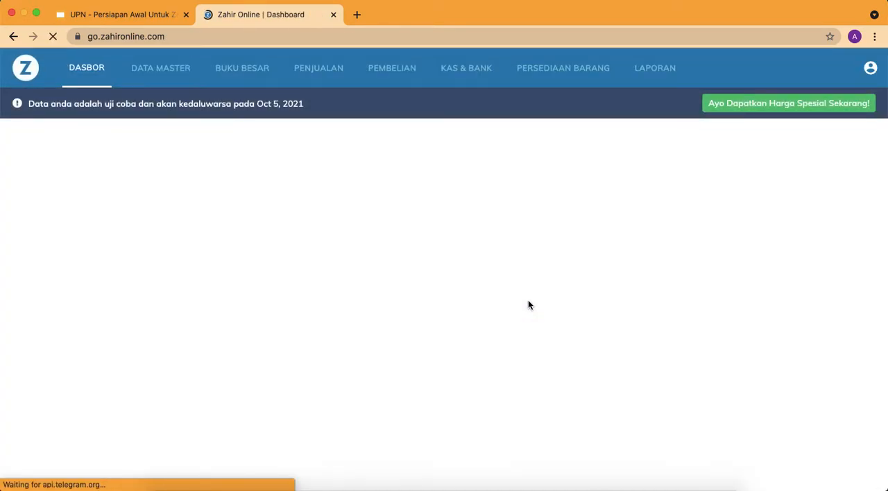
Switch to the Google Slides presentation and look up the required item units on the Daftar Barang & Jasa slide
click(140, 15)
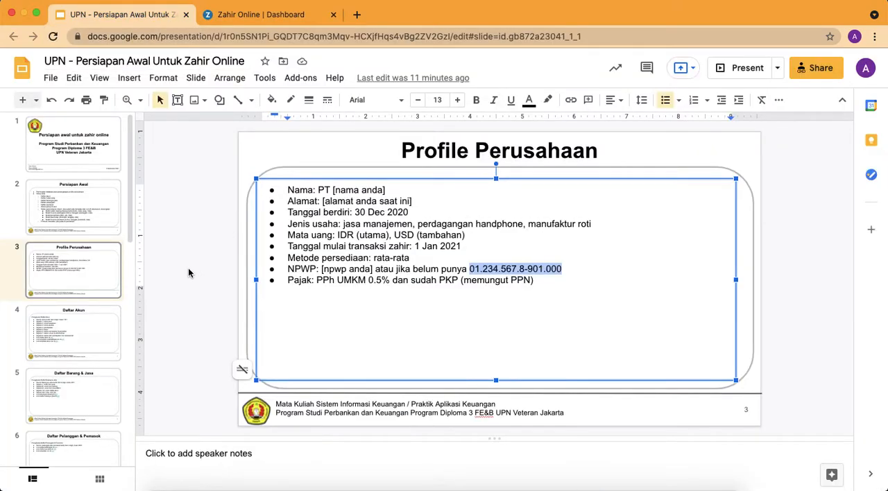
click(66, 283)
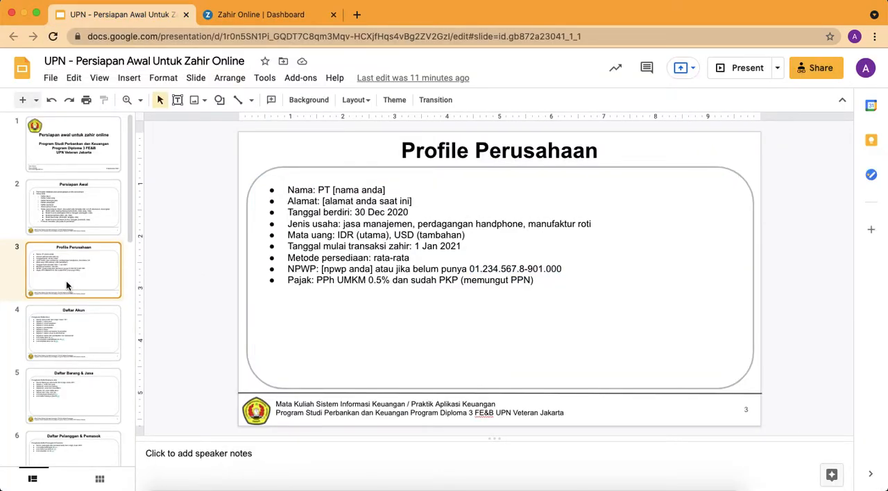
key(Down)
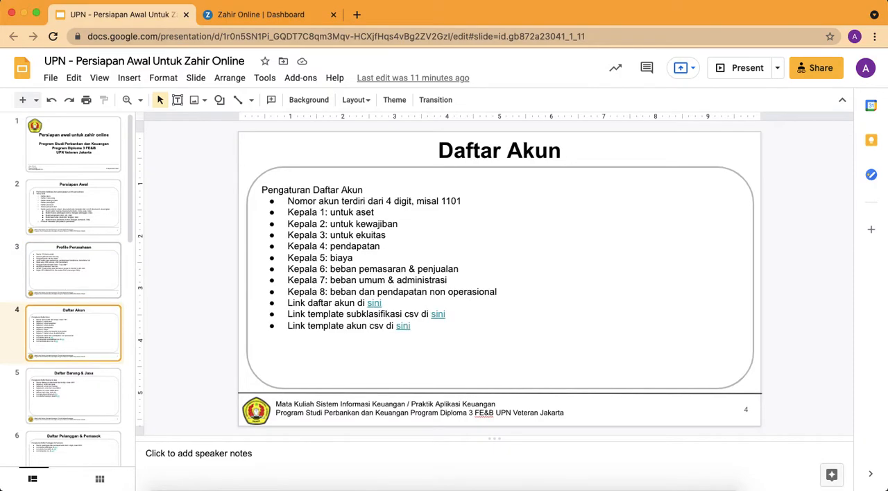
key(Down)
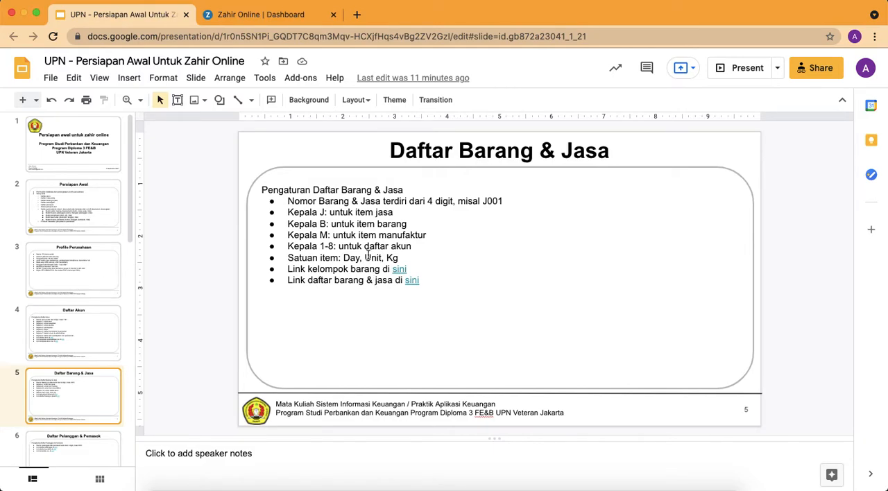
drag(289, 258, 409, 260)
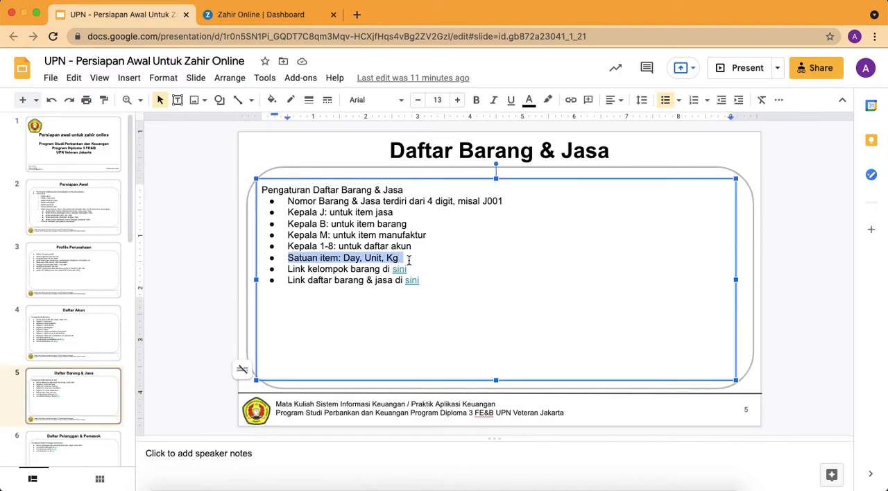
In Zahir Online, add an active base measurement unit with Unit as code, name and description, and check it in the Satuan Pengukuran list
click(279, 11)
click(137, 73)
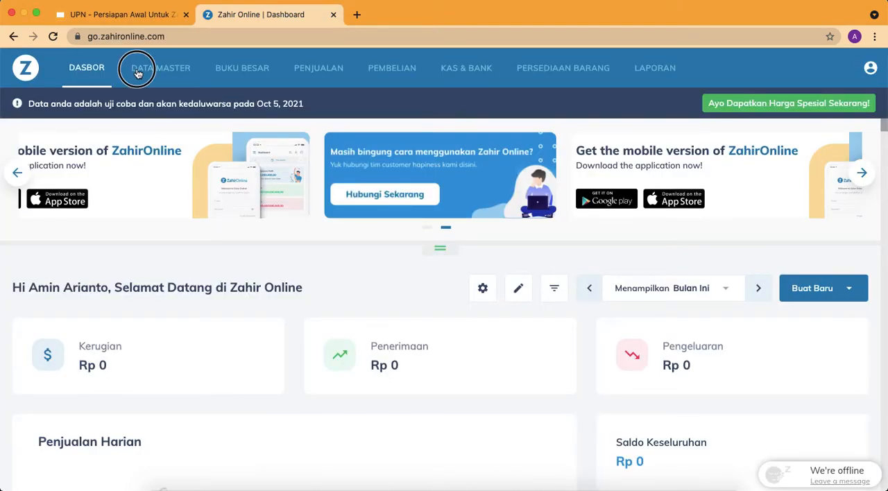
click(745, 230)
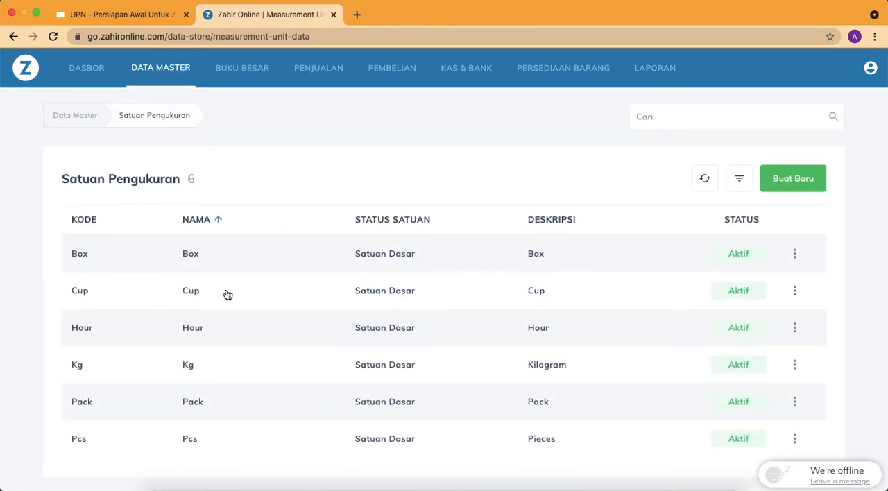
click(790, 186)
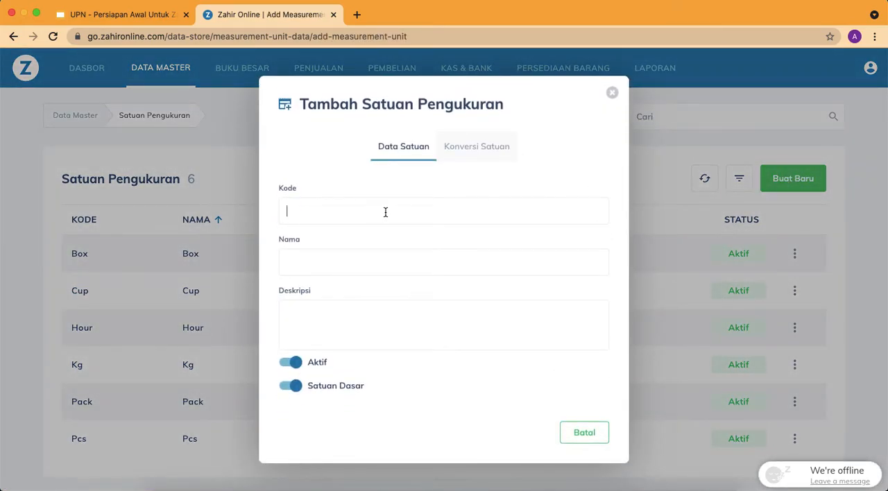
click(386, 212)
text(Unit)
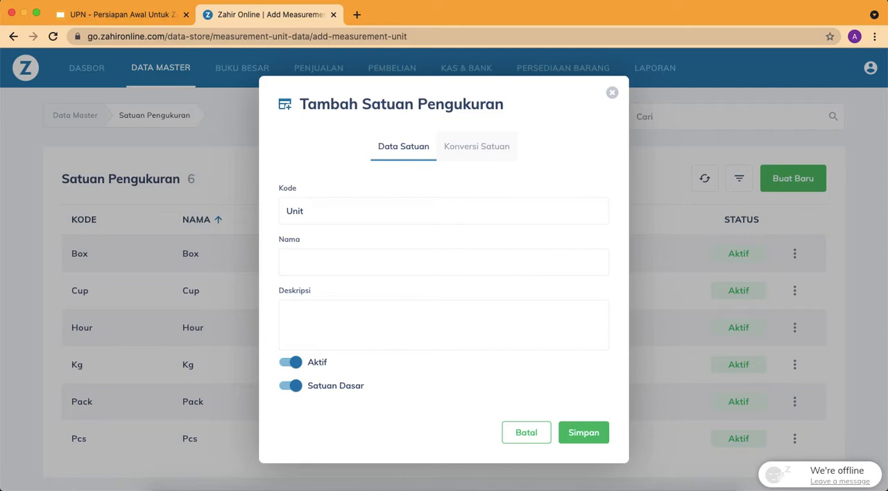
click(382, 265)
click(587, 435)
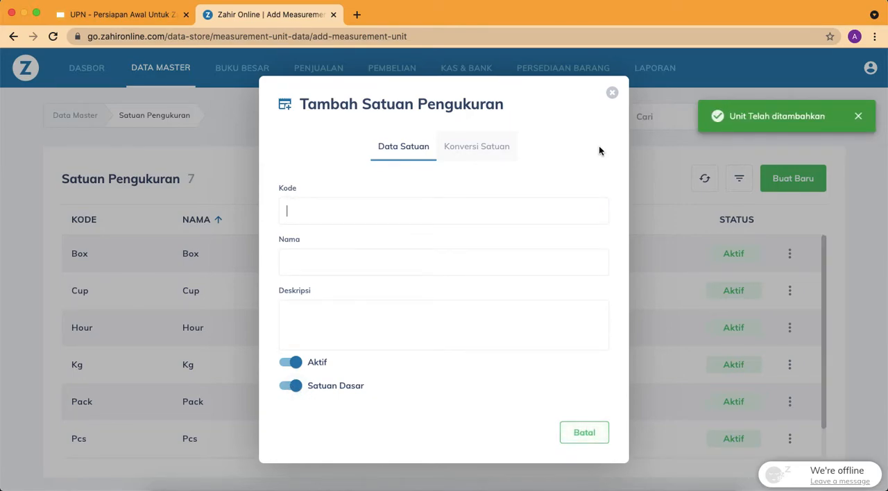
click(612, 93)
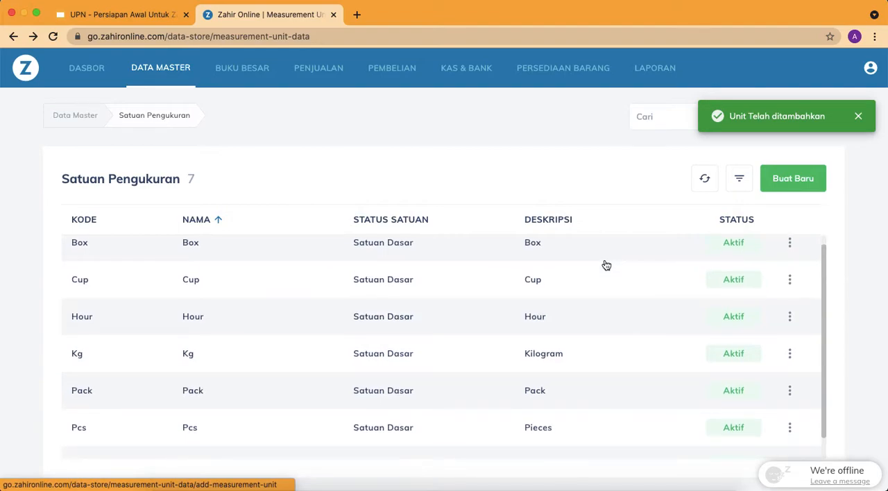
scroll(604, 263, down, 1)
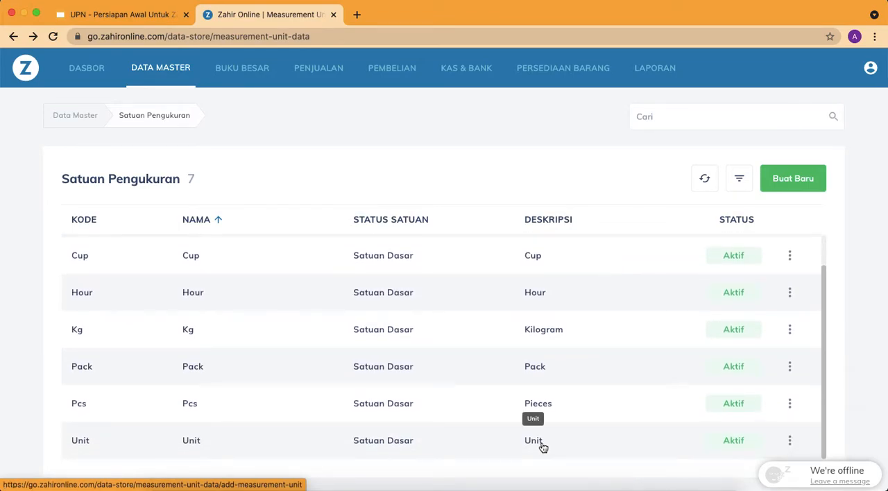
scroll(543, 449, up, 1)
scroll(544, 449, down, 1)
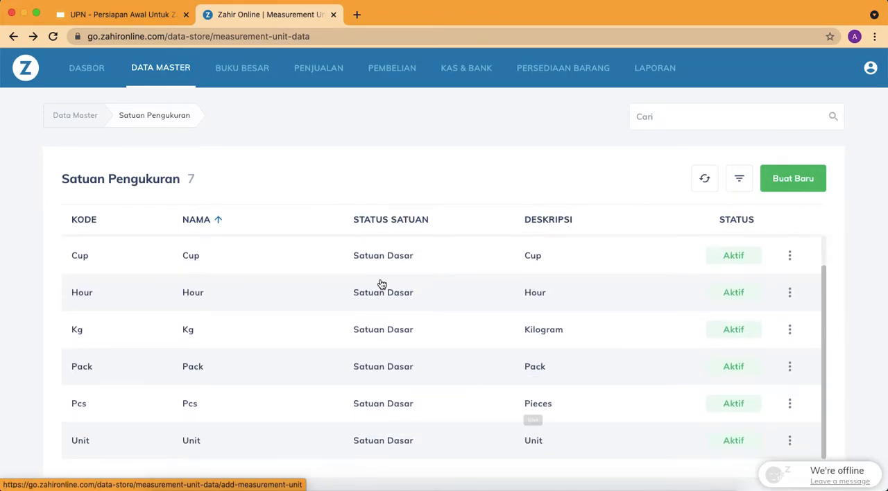
Check the required item units on the Daftar Barang & Jasa slide, and fill a new Zahir Online measurement unit with Day as code, name and description
click(157, 14)
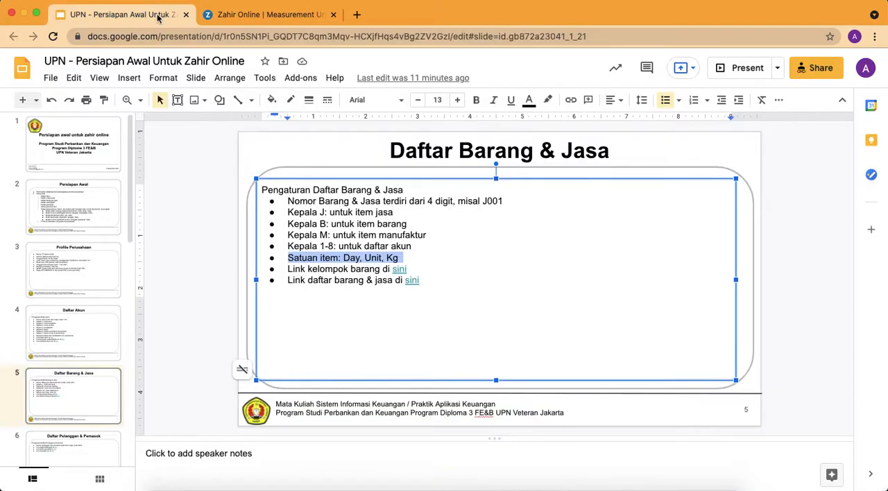
click(239, 15)
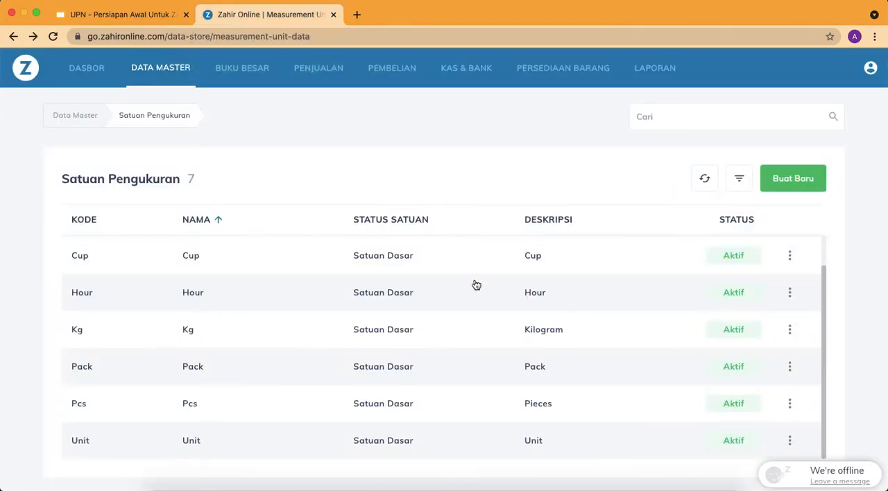
scroll(474, 285, up, 1)
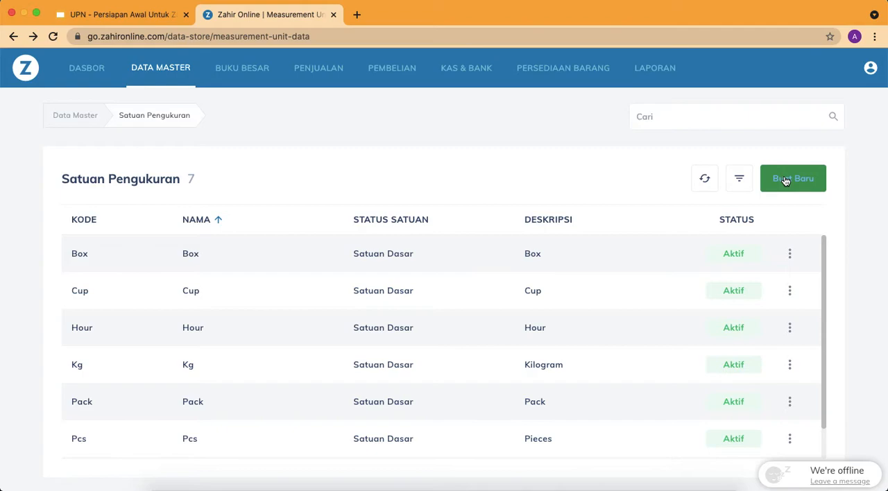
click(785, 181)
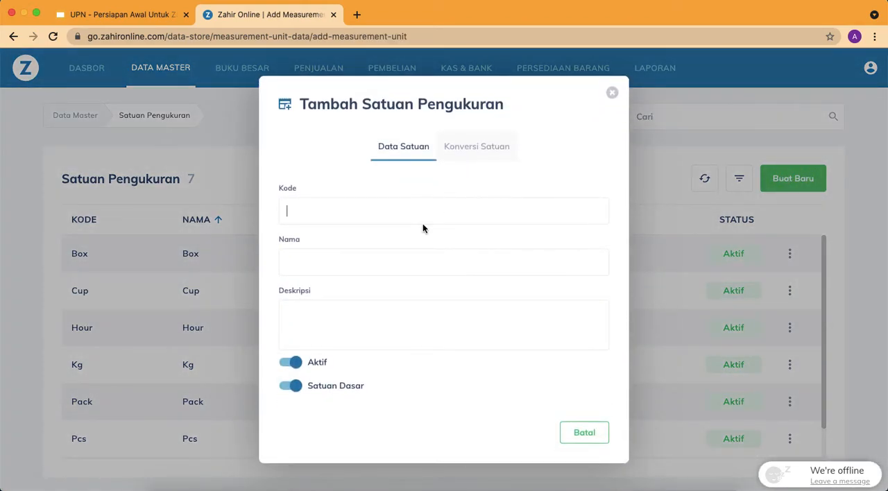
text(Day)
click(428, 261)
text(D)
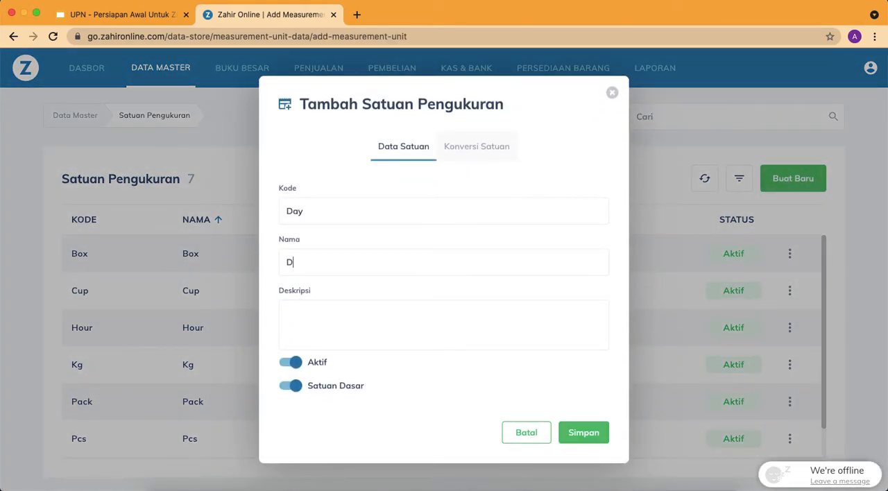
click(432, 313)
text(Day)
Turn off Satuan Dasar for the Day unit, look at its Konversi Satuan section, save it, and check it in the Satuan Pengukuran list
click(291, 388)
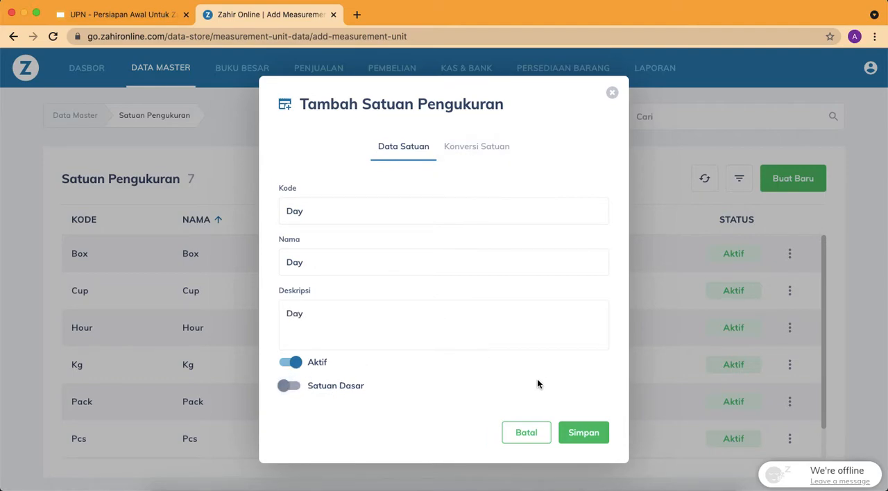
click(479, 151)
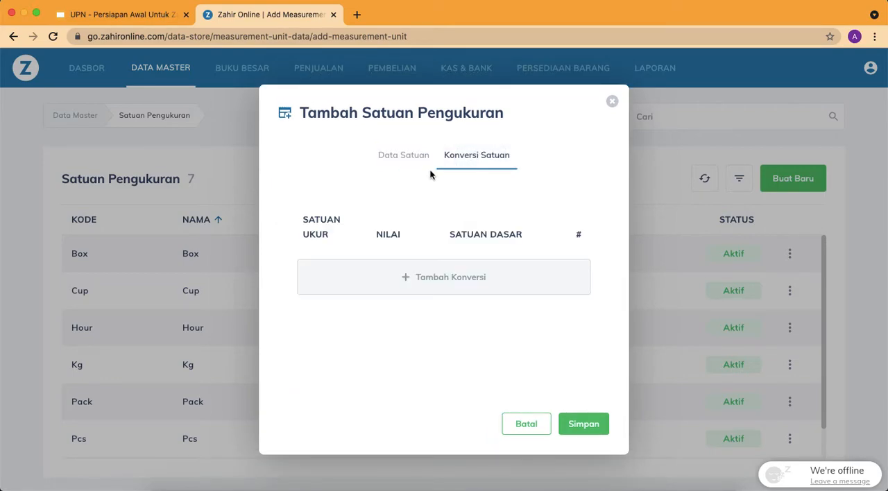
click(407, 156)
click(587, 436)
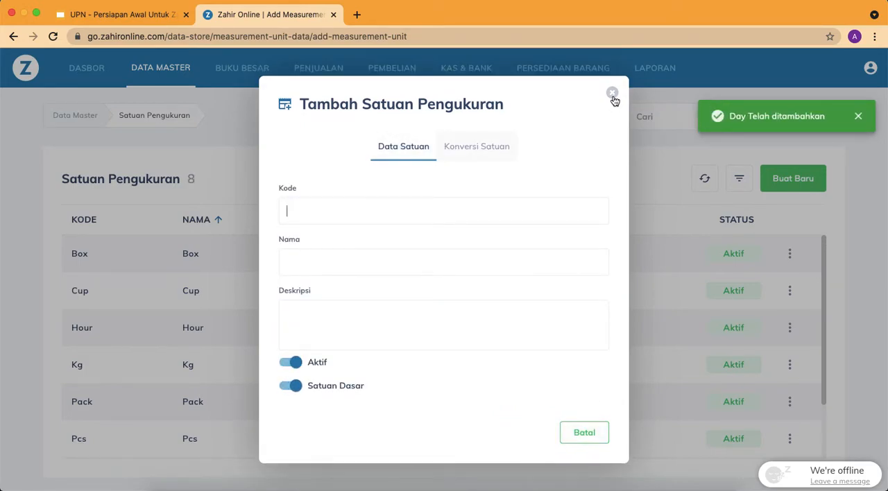
click(612, 94)
scroll(481, 339, down, 3)
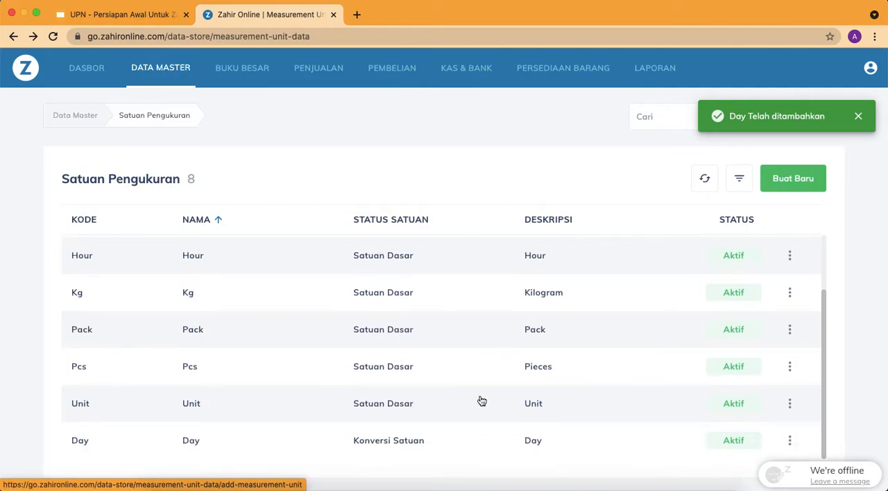
Review the item numbering rules on the Daftar Barang & Jasa slide and the Saldo Awal options in Zahir Online
click(142, 14)
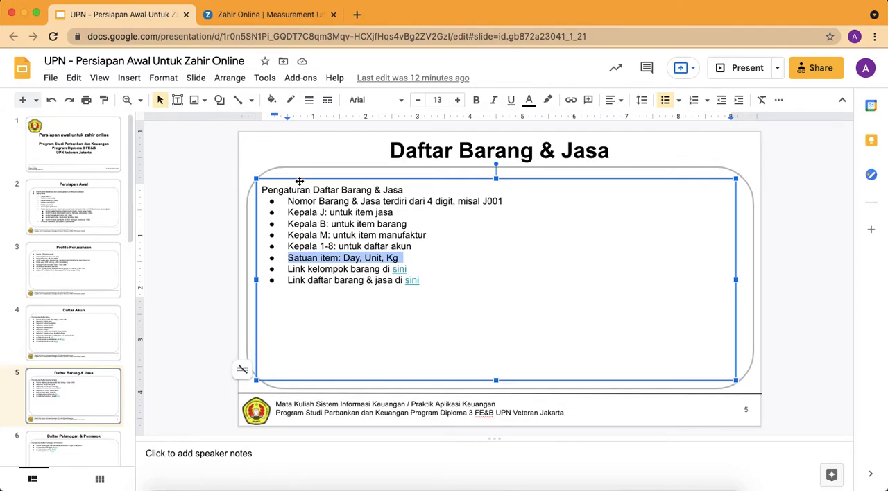
click(348, 201)
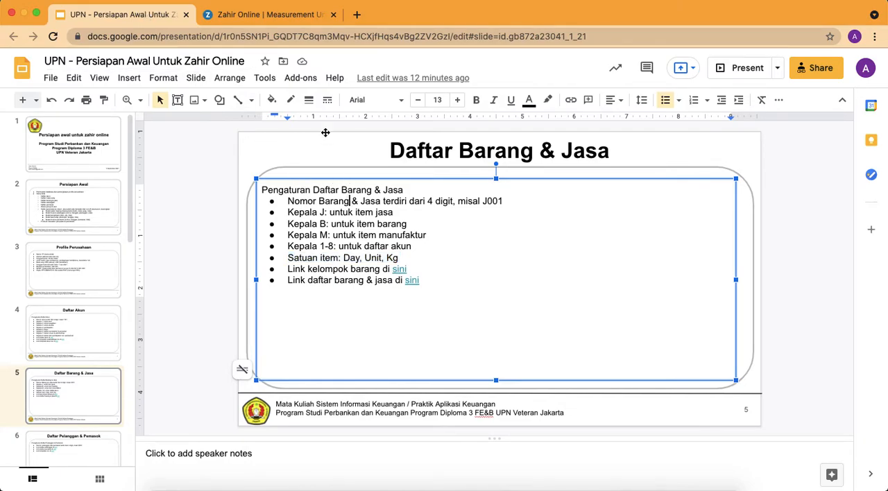
click(262, 17)
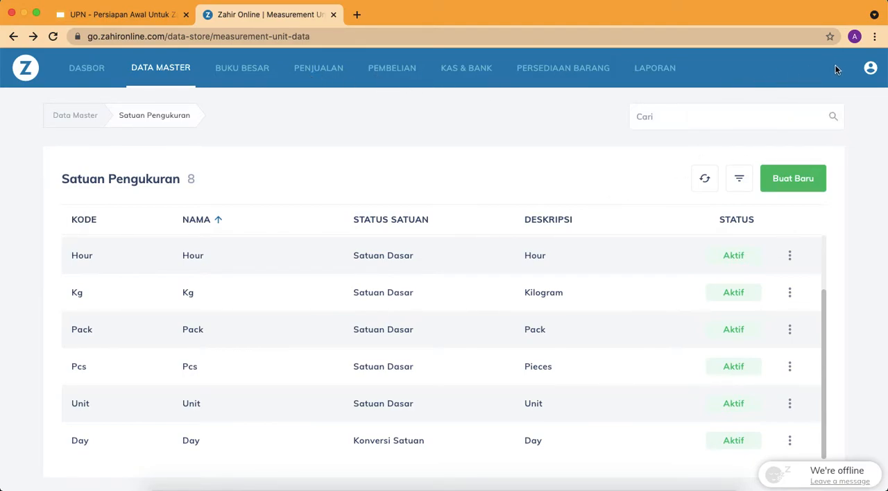
click(871, 72)
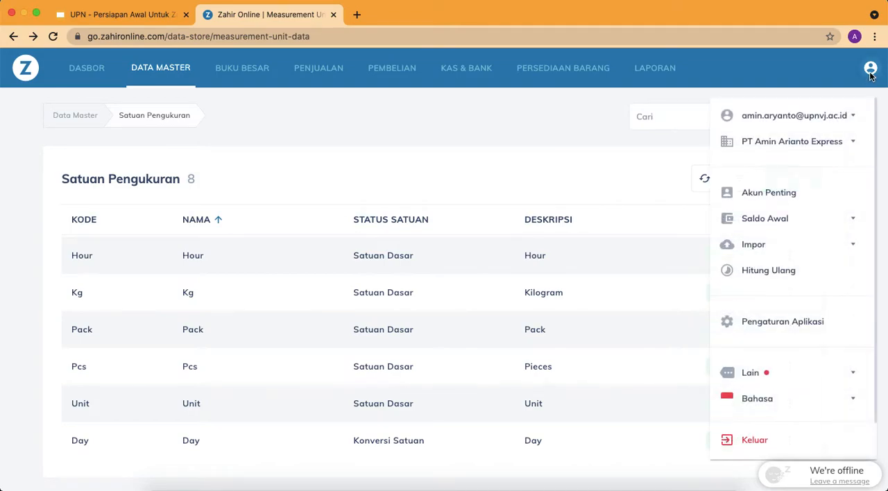
click(822, 228)
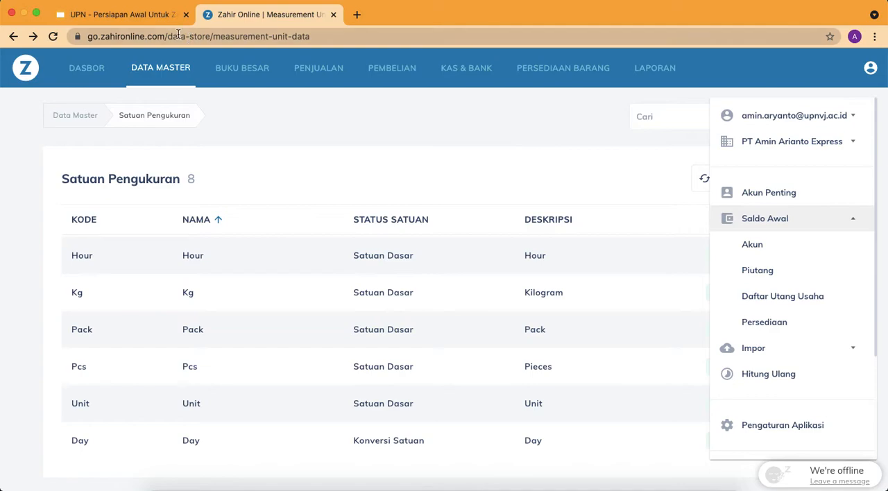
click(133, 18)
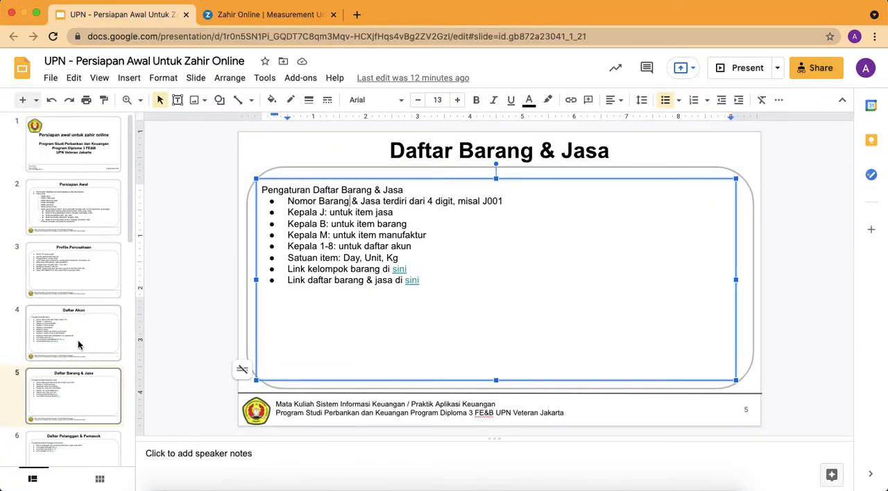
click(267, 16)
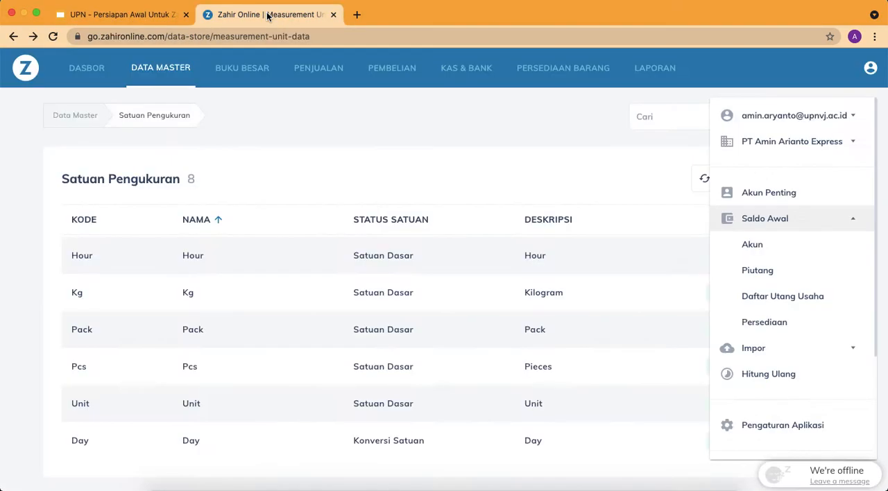
click(407, 159)
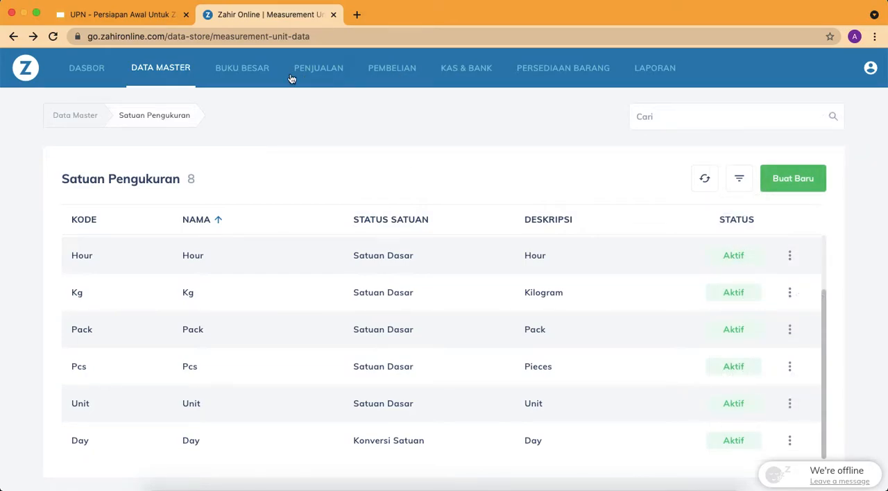
click(535, 70)
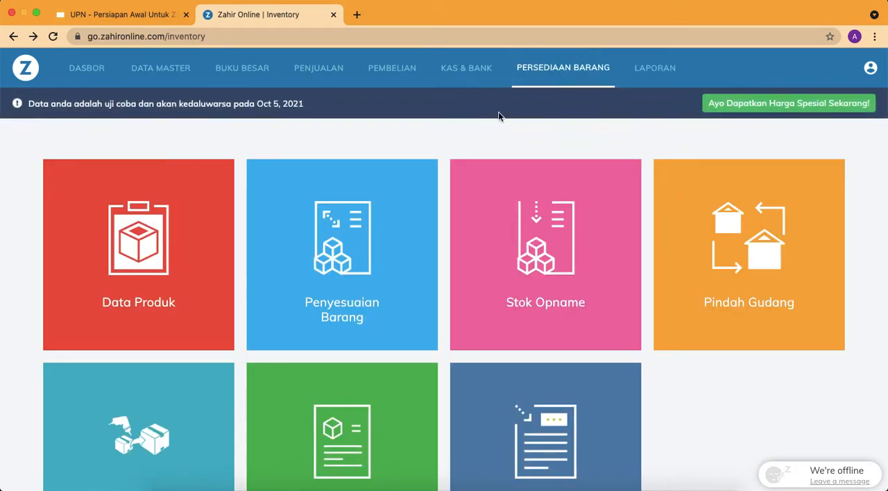
click(171, 219)
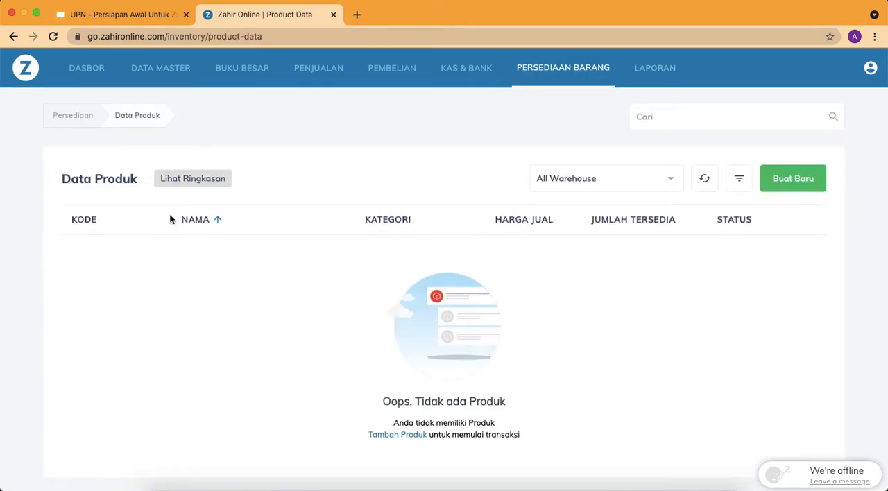
click(793, 179)
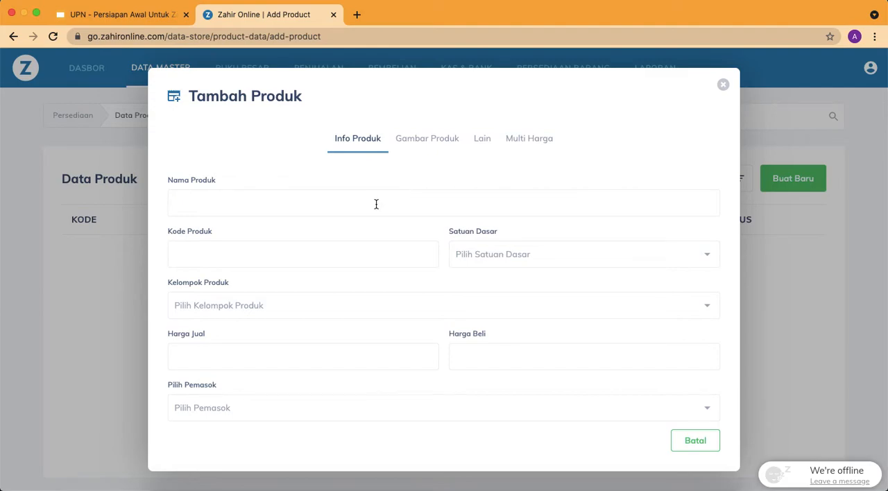
Switch to the Google Slides presentation and open the linked kelompok barang spreadsheet from the Daftar Barang & Jasa slide
click(150, 24)
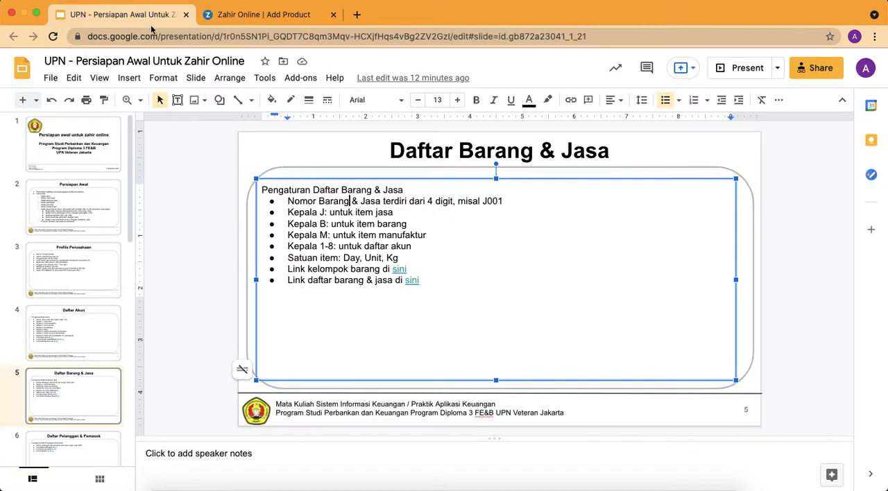
click(404, 268)
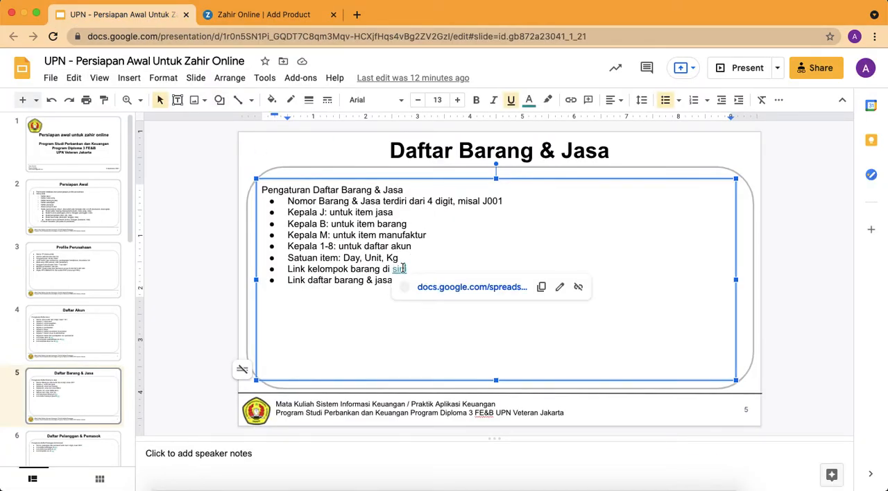
click(448, 290)
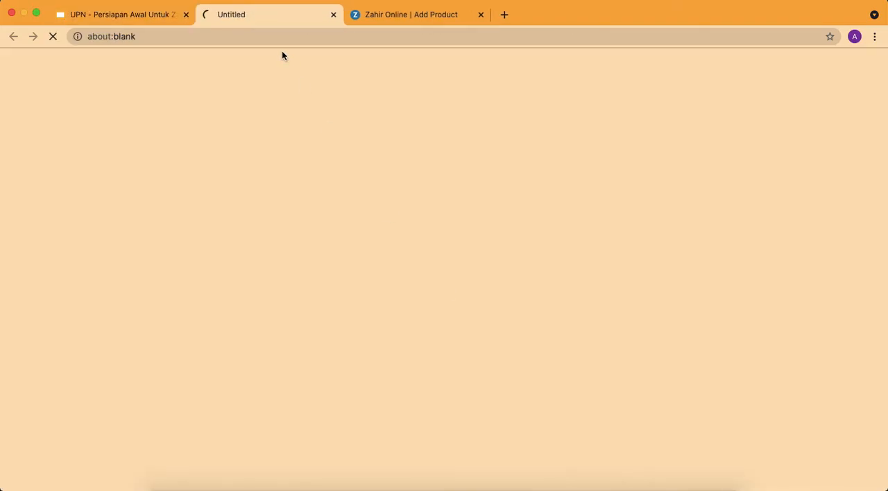
Return to Zahir Online, close the empty product form, and open the Kelompok Produk list in Data Master's Data Lain
click(412, 14)
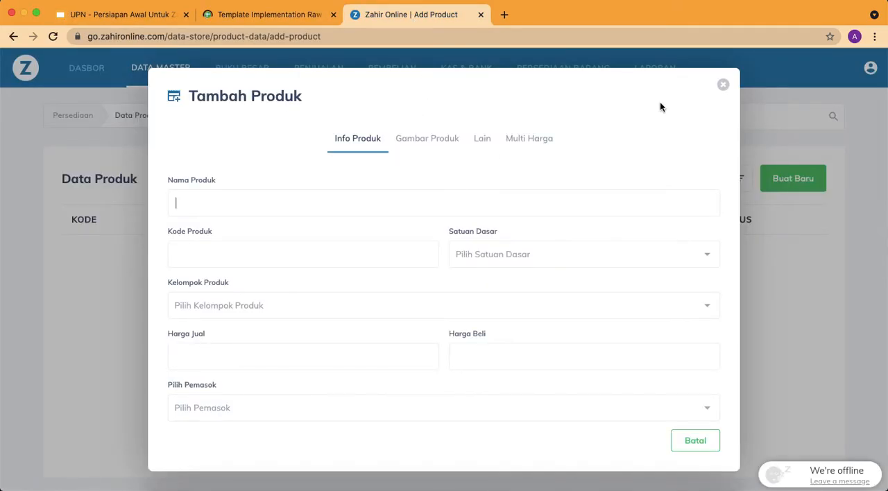
click(724, 86)
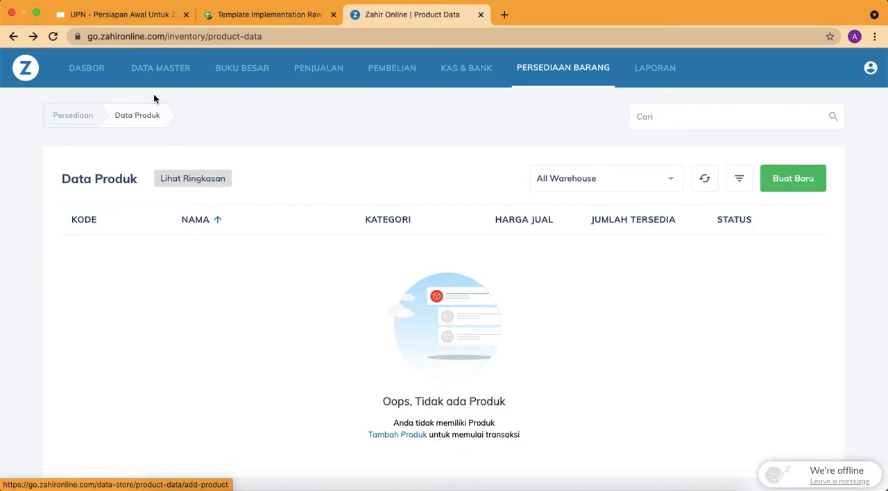
click(146, 76)
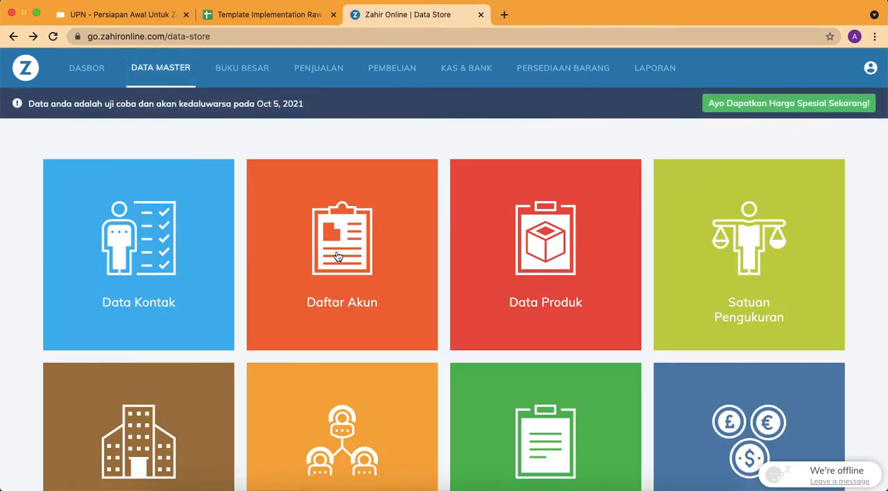
scroll(339, 259, down, 5)
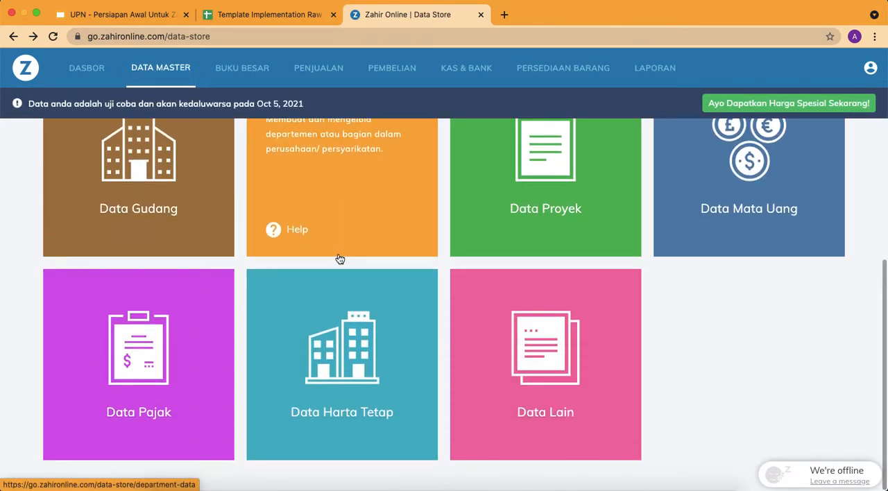
click(571, 370)
click(789, 275)
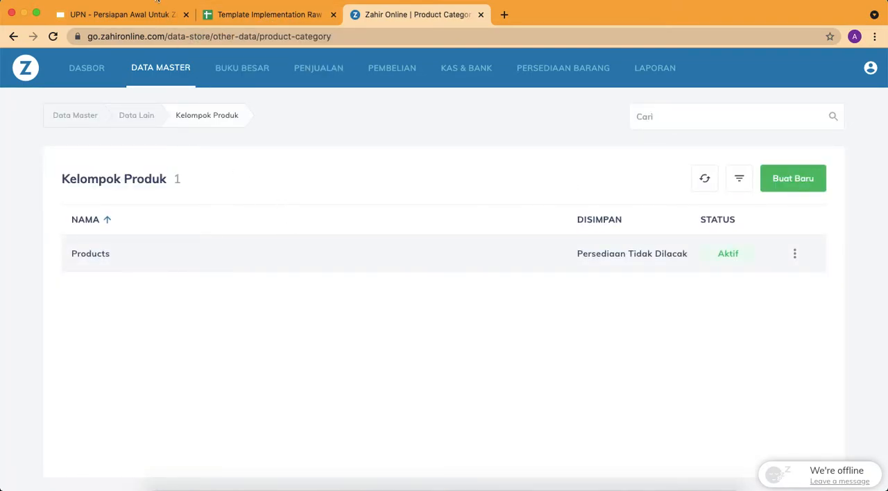
Switch to the Template Implementation Raw spreadsheet and shorten the item group names in A3 and A4 to Jasa and Barang
click(254, 13)
click(111, 191)
double_click(117, 193)
drag(30, 187, 61, 187)
key(BackSpace)
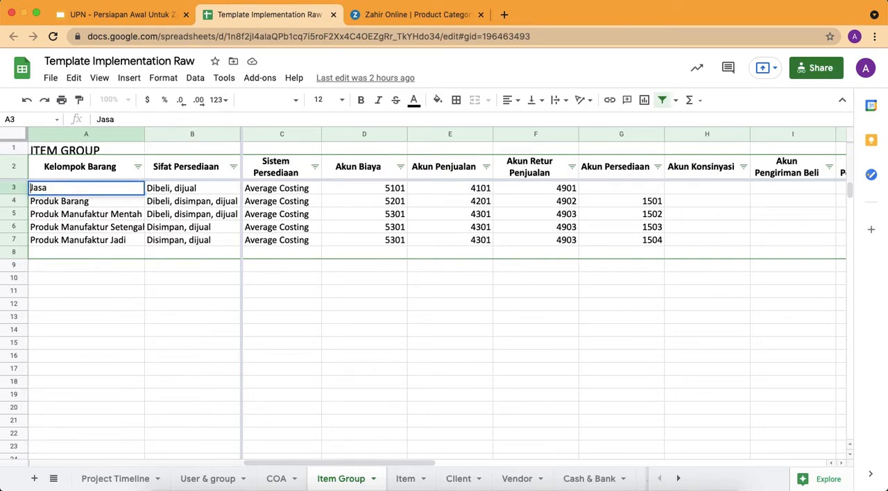
click(68, 200)
double_click(67, 200)
drag(30, 200, 61, 201)
key(BackSpace)
key(Return)
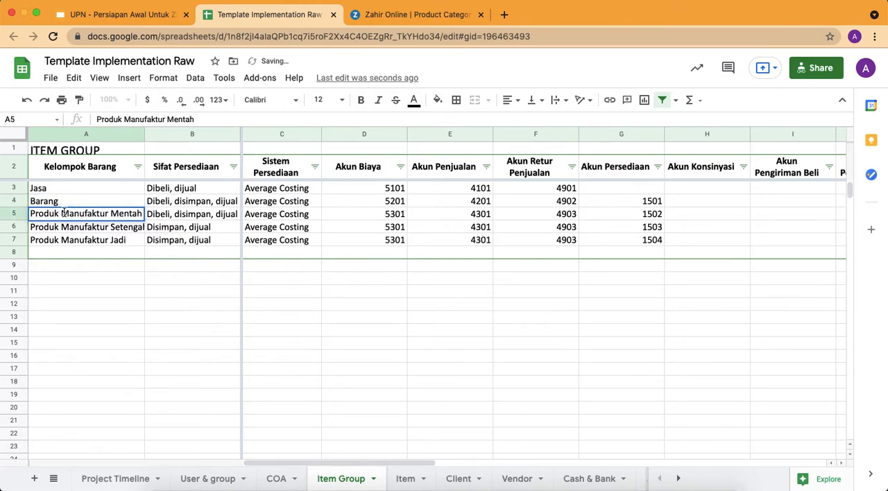
Remove the word Produk from A5 to A7, leaving Manufaktur Mentah, Manufaktur Setengah Jadi and Manufaktur Jadi
double_click(63, 213)
drag(29, 214, 62, 214)
key(BackSpace)
key(Return)
double_click(69, 227)
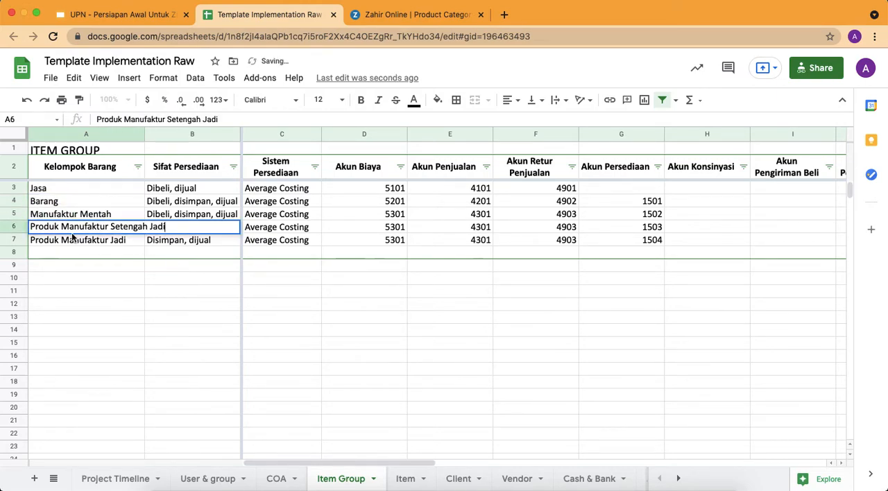
key(BackSpace)
drag(30, 227, 61, 239)
key(Return)
double_click(65, 239)
key(BackSpace)
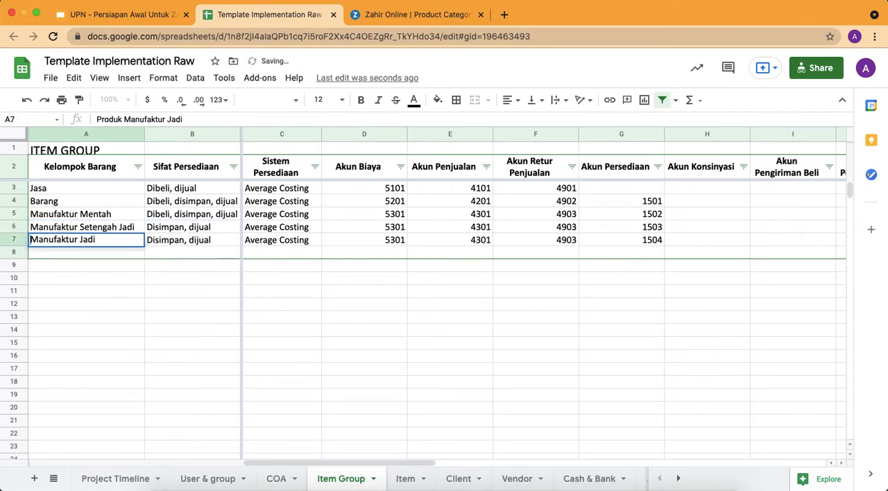
key(Return)
Copy the group name Jasa from A3, switch to Zahir Online, and rename the Products product group as Jasa
click(72, 186)
key(super+c)
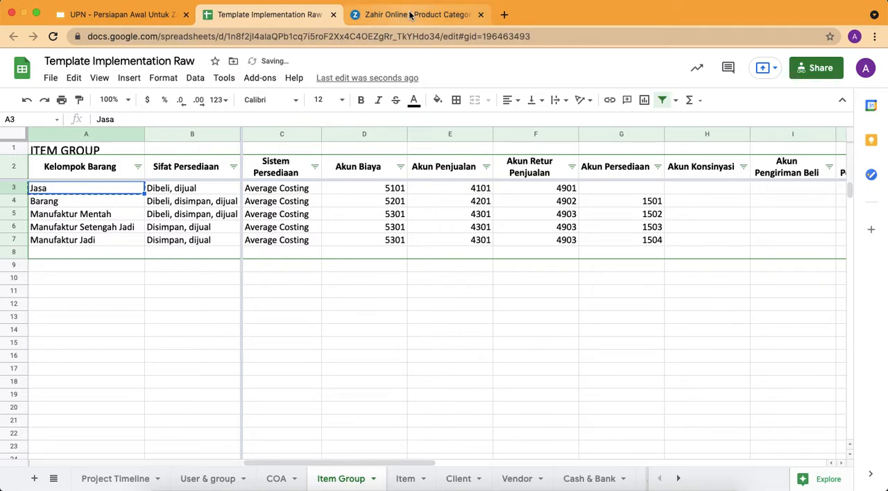
click(409, 15)
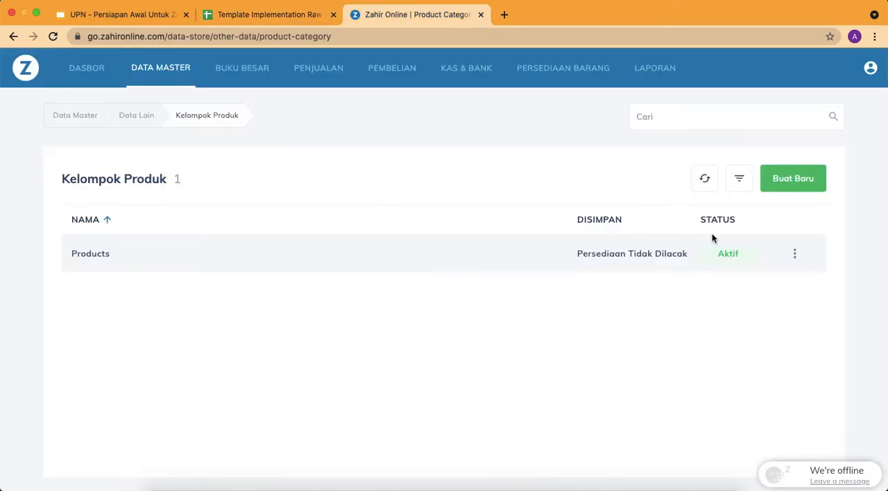
click(795, 254)
click(739, 303)
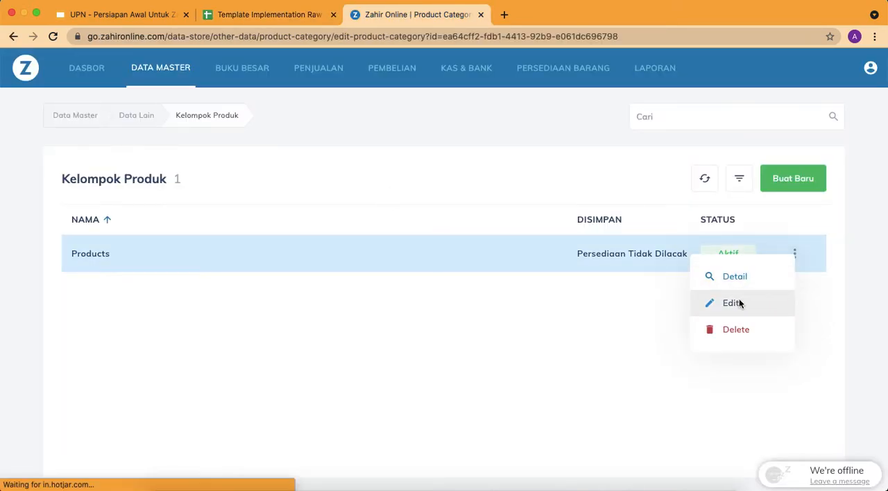
click(381, 220)
double_click(304, 220)
text(Jasa)
Set the Jasa group's Akun COGS and Akun Retur Pembelian to Biaya Penjualan Jasa Manajemen
click(469, 160)
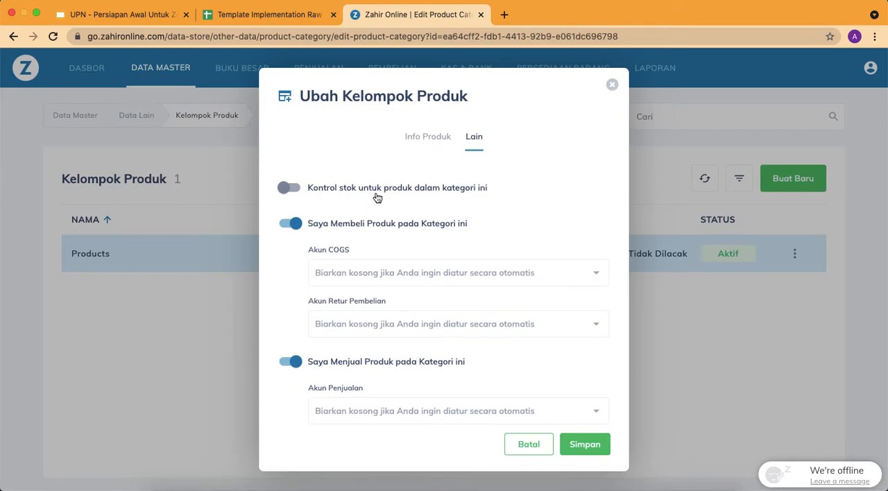
scroll(377, 198, down, 2)
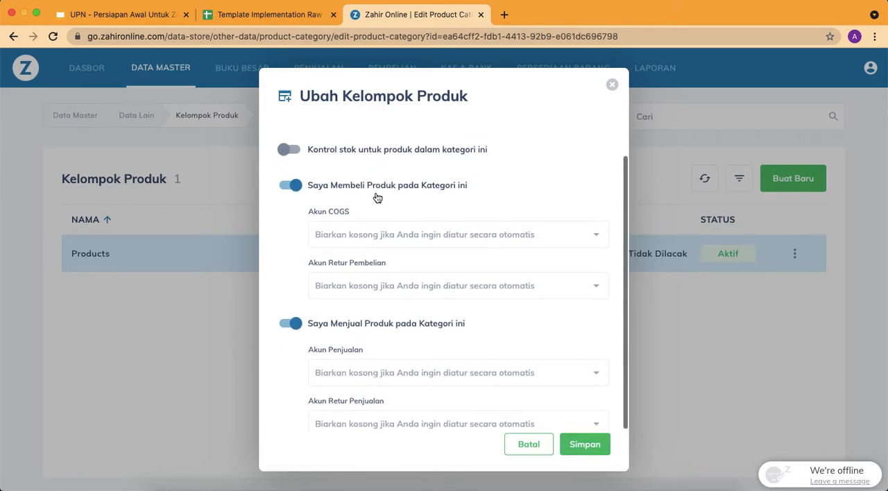
click(417, 238)
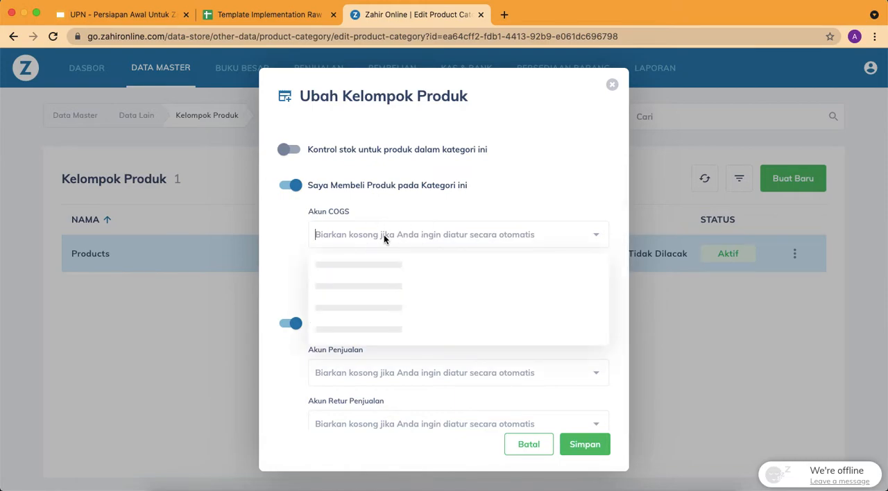
text(biaya)
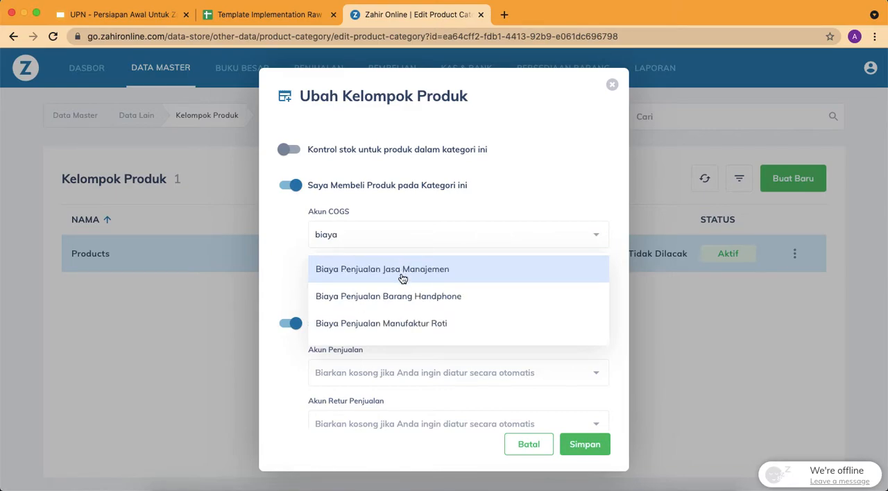
click(404, 272)
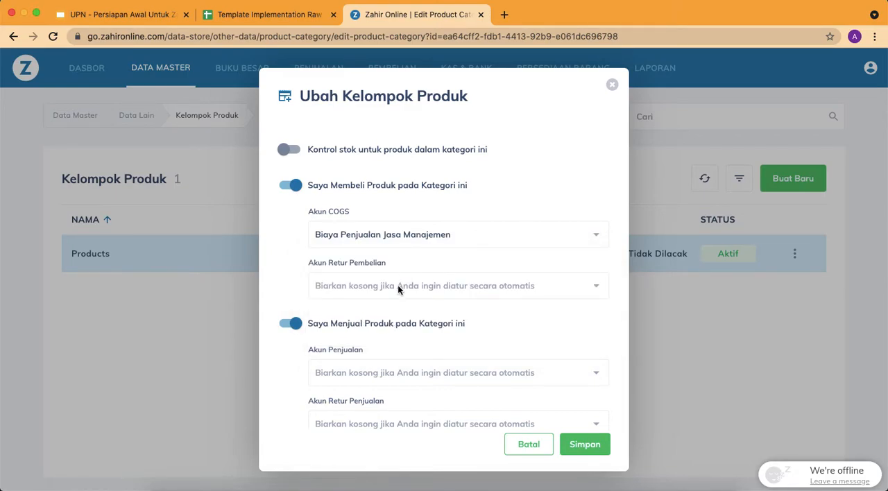
click(398, 285)
text(biaya)
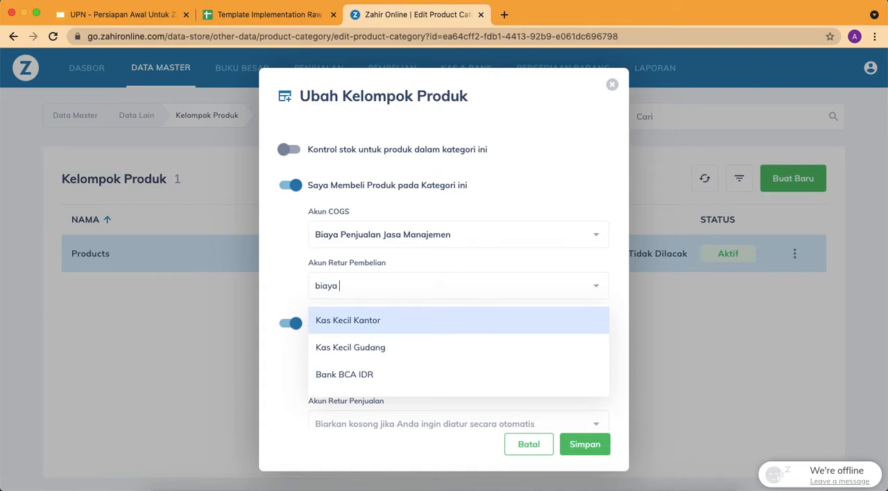
text( penj)
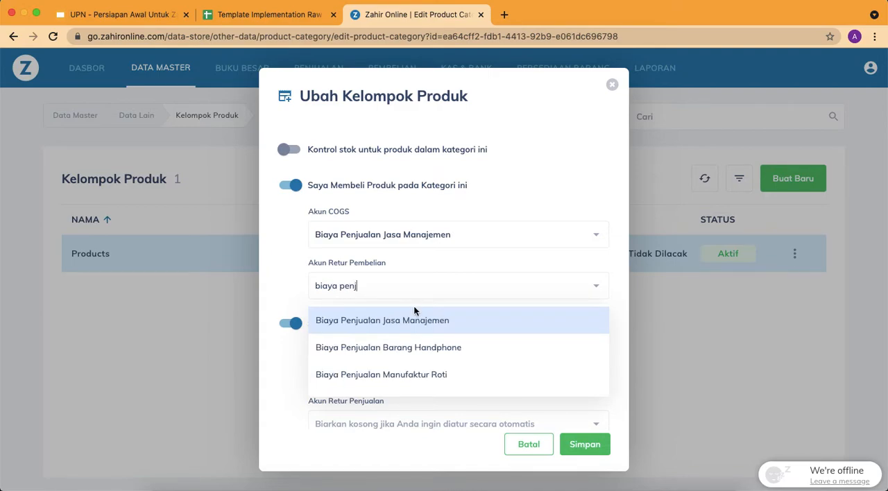
click(417, 316)
Set the Jasa group's Akun Penjualan and Akun Retur Penjualan to Penjualan Jasa Manajemen and save the group
scroll(433, 257, down, 2)
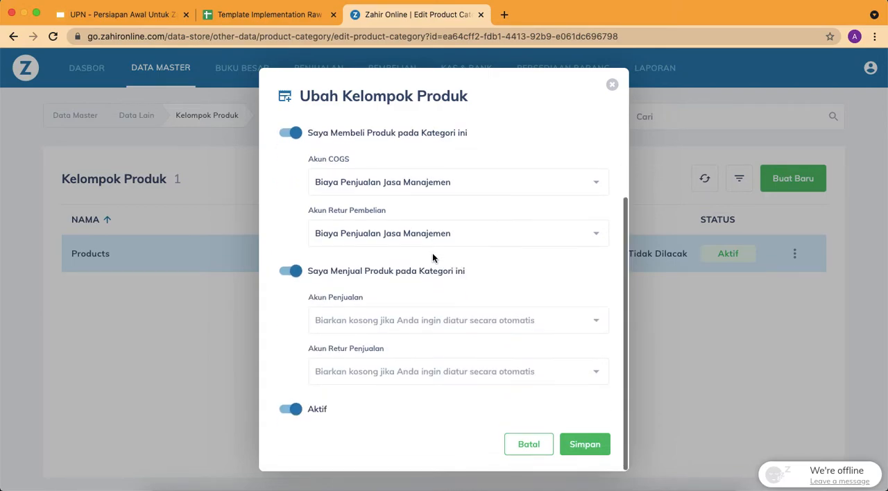
click(394, 324)
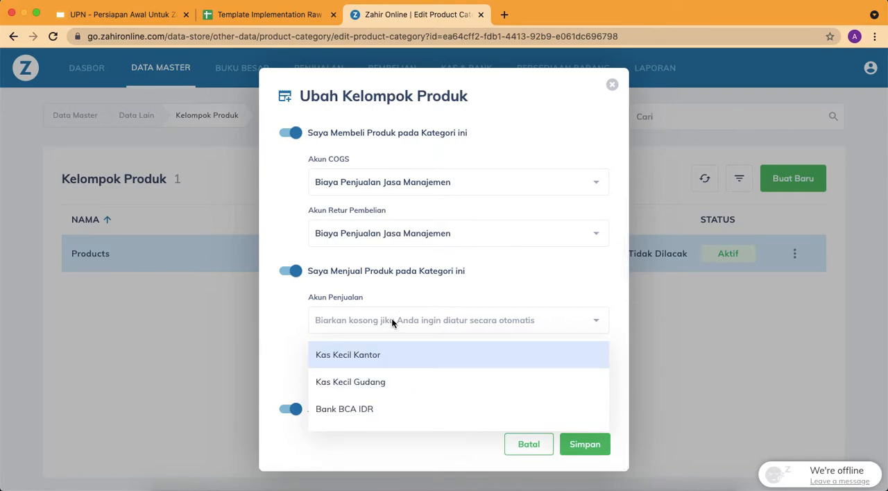
text(penjualan jas)
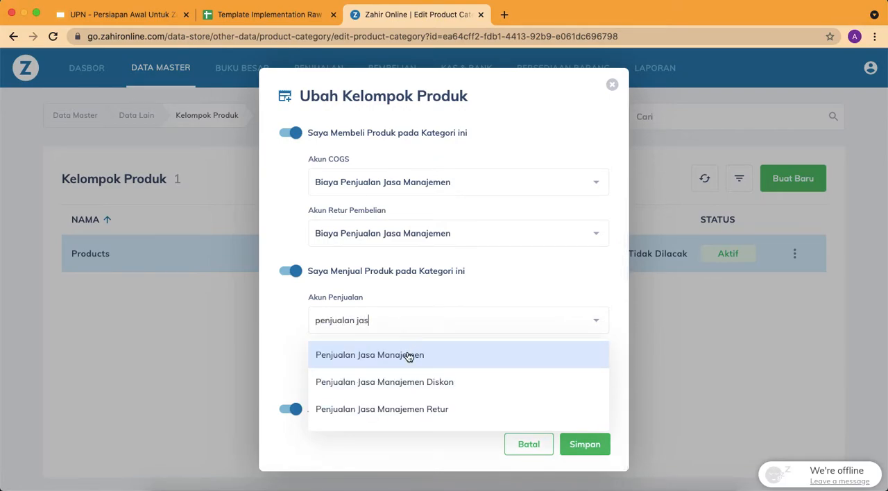
click(408, 355)
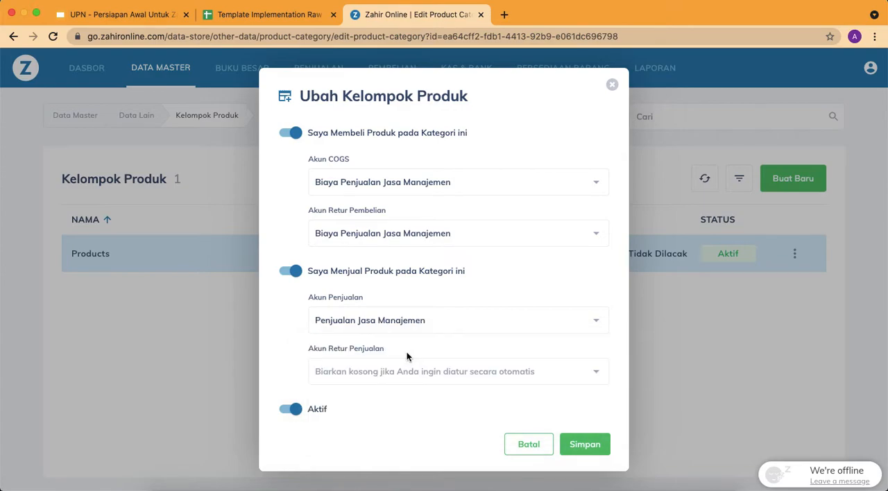
click(380, 376)
text(penjua)
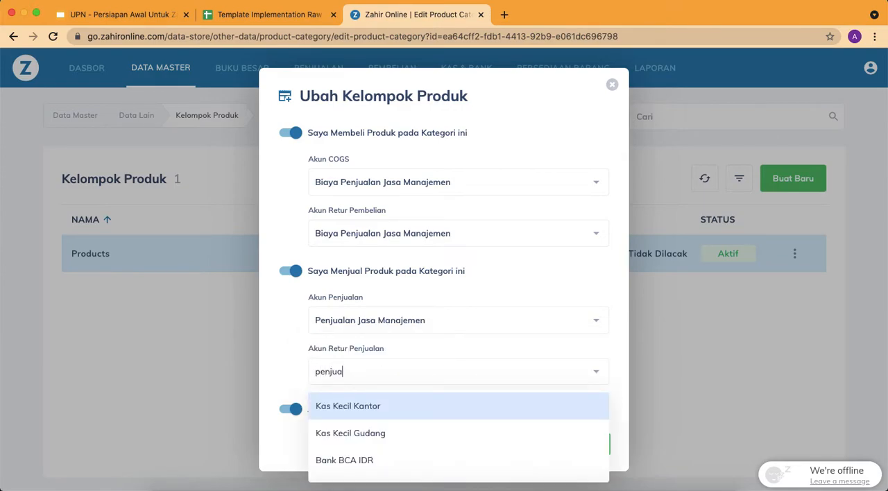
text(lan jasa)
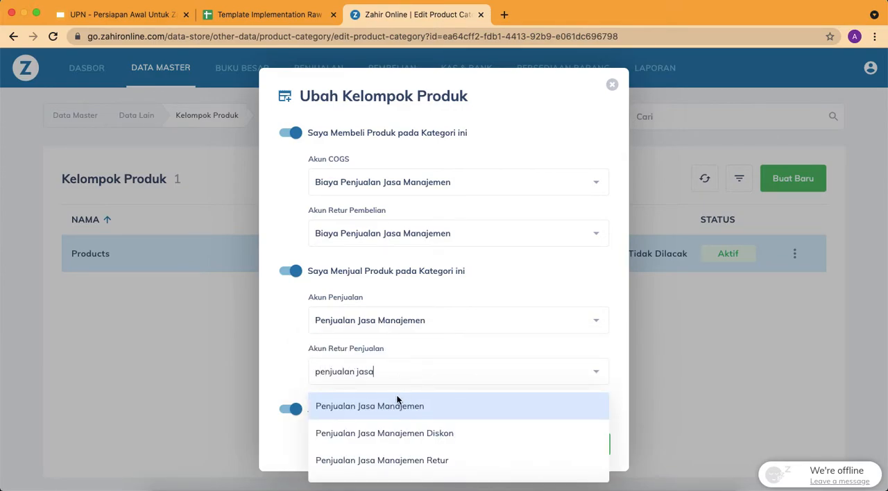
click(396, 408)
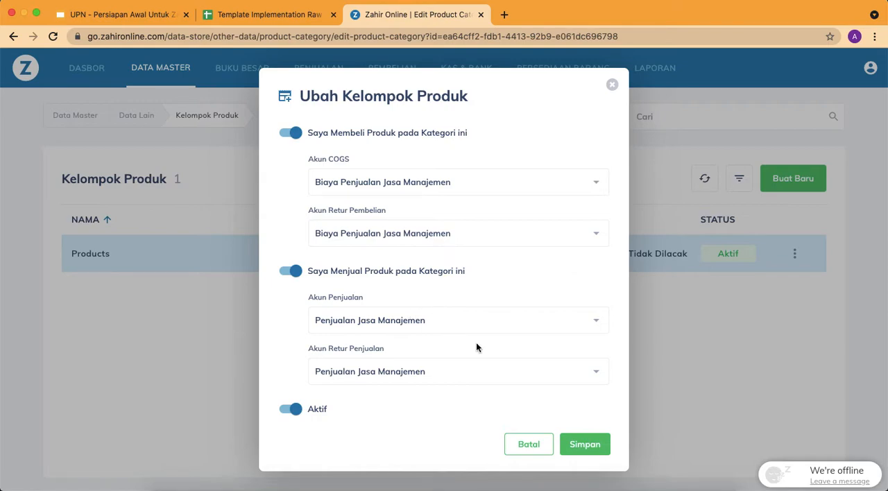
click(585, 445)
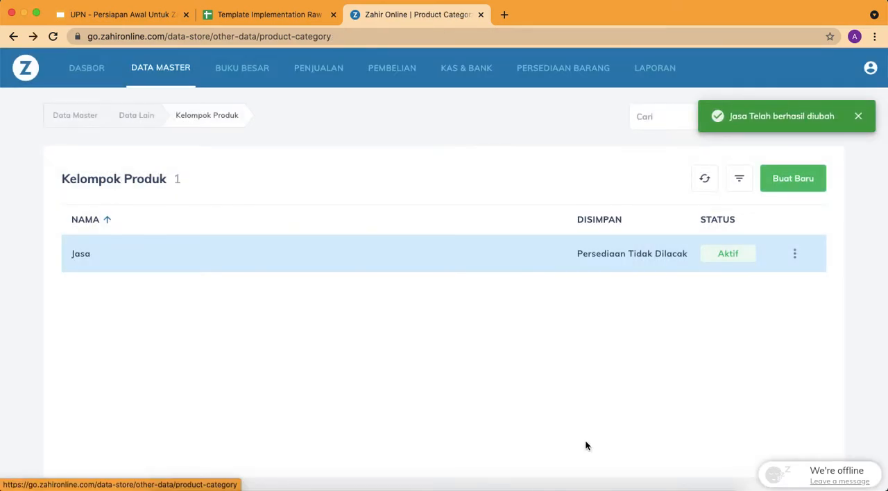
Start a new product group and name it Barang, copied from A4 of the Item Group sheet
click(791, 179)
key(ctrl+shift+Tab)
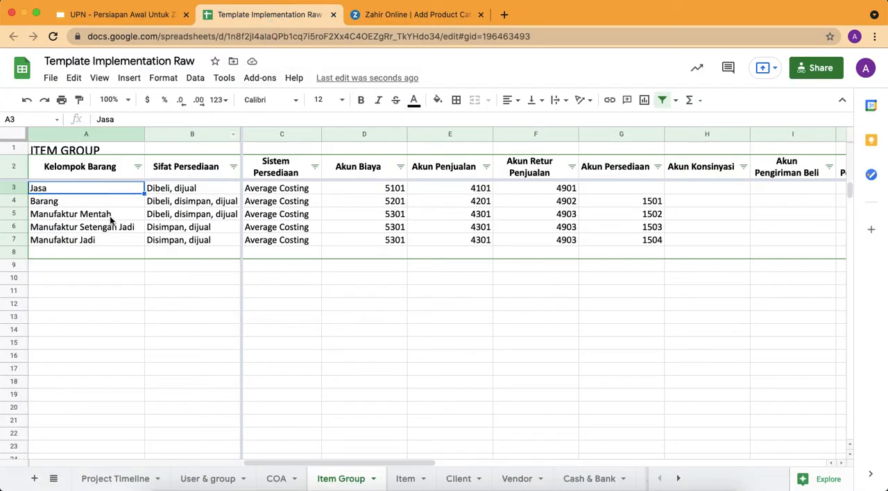
click(94, 202)
click(397, 18)
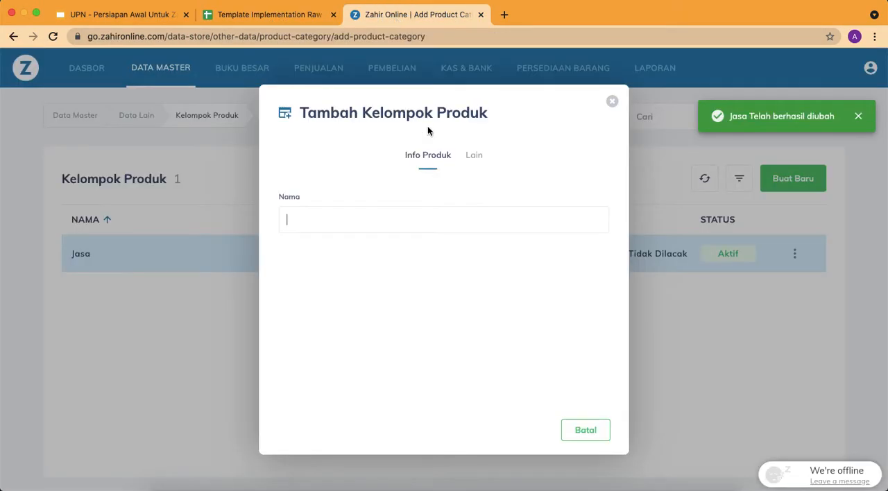
text(Barang)
Set the new group's Akun Persediaan to Persediaan Barang and the first Akun Pengiriman Barang to Piutang Usaha Belum Ditagih
click(477, 156)
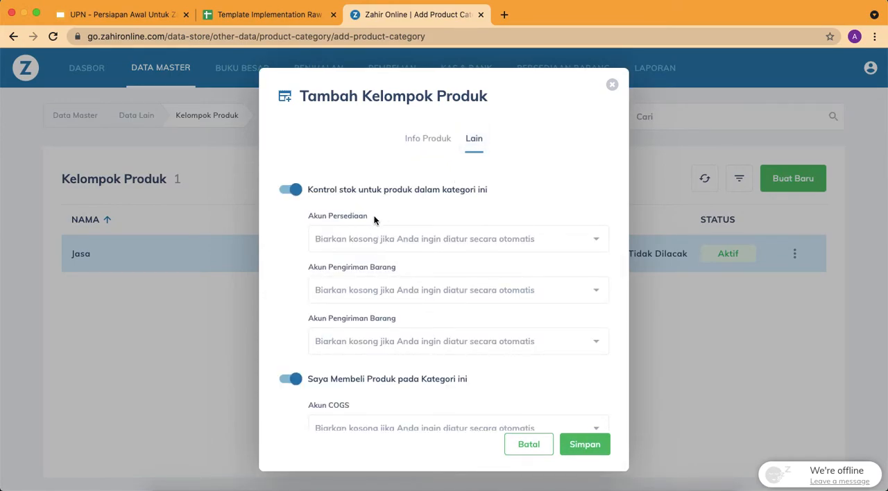
click(375, 240)
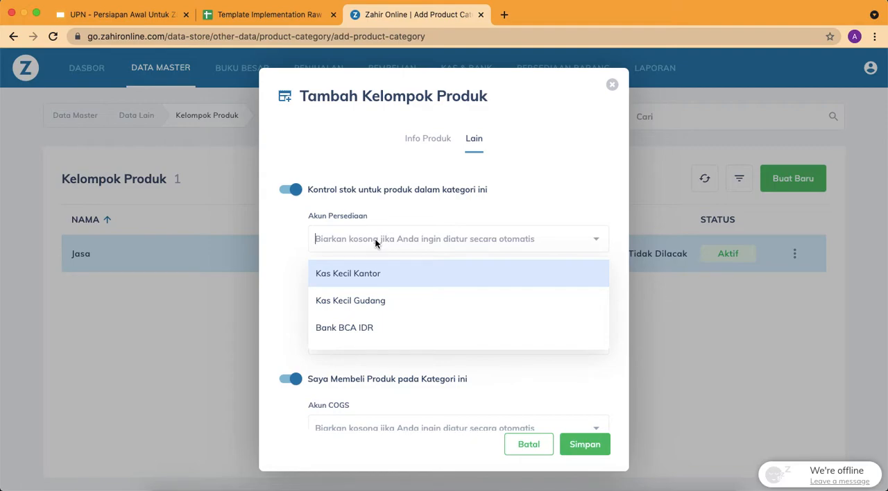
text(persedi)
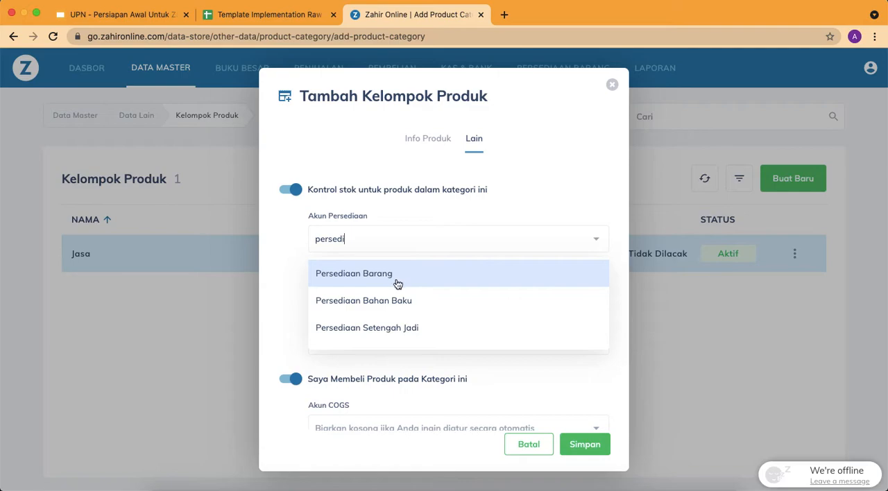
click(397, 278)
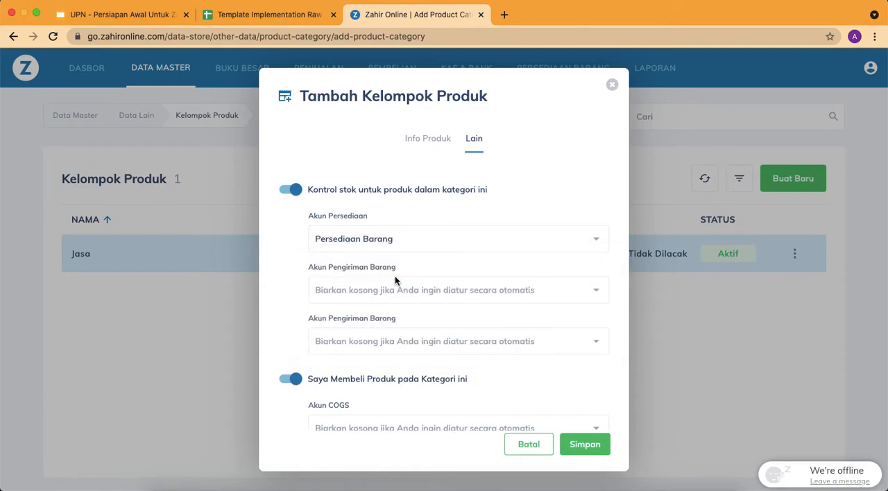
click(354, 289)
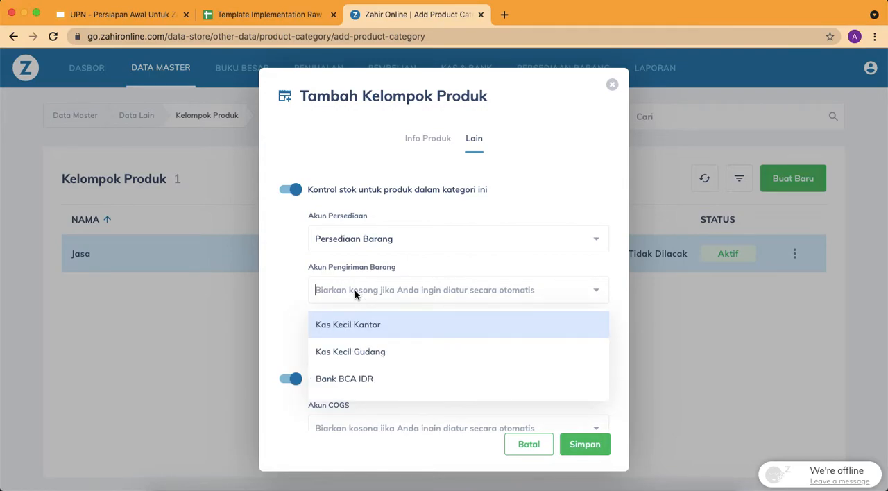
text(piutang)
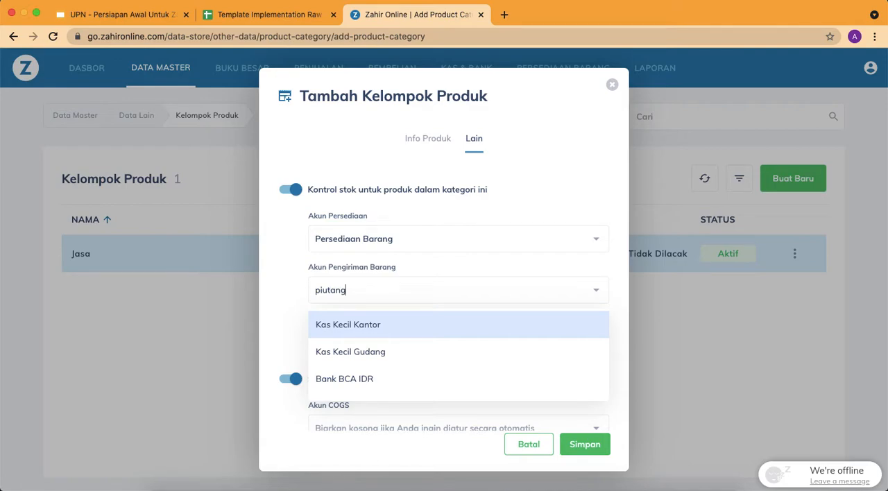
click(405, 381)
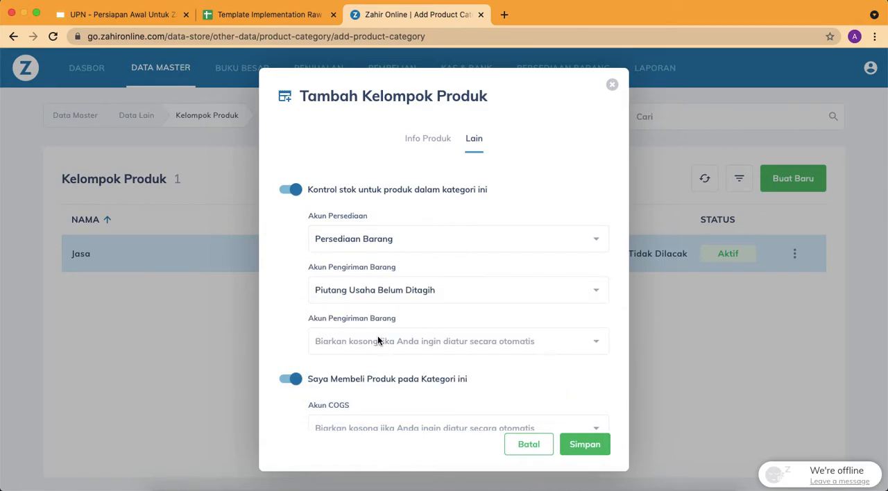
Open the account choices for the new group's second Akun Pengiriman Barang
click(377, 340)
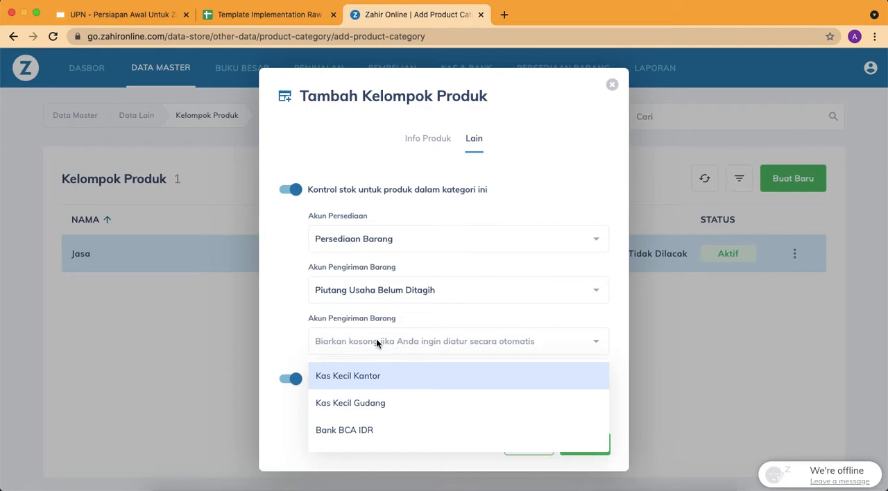
Set the Barang group's second Akun Pengiriman Barang to Hutang Pembelian Belum Ditagih
text(hutang)
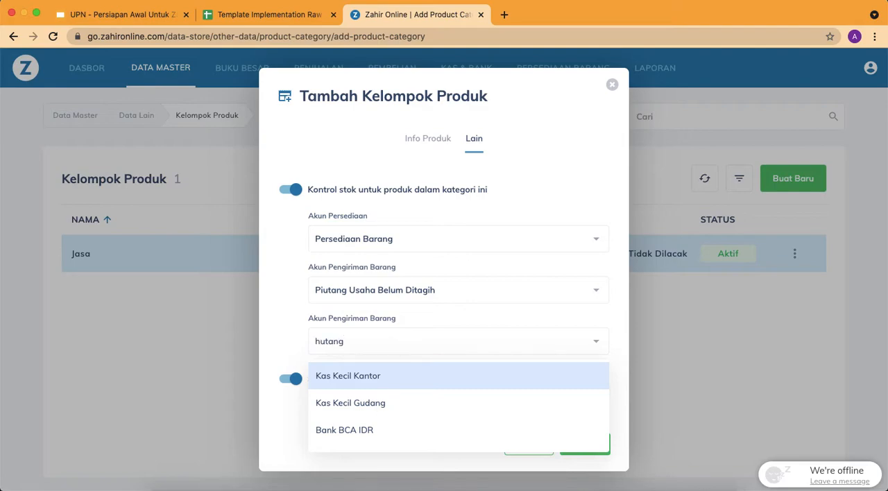
text( usah)
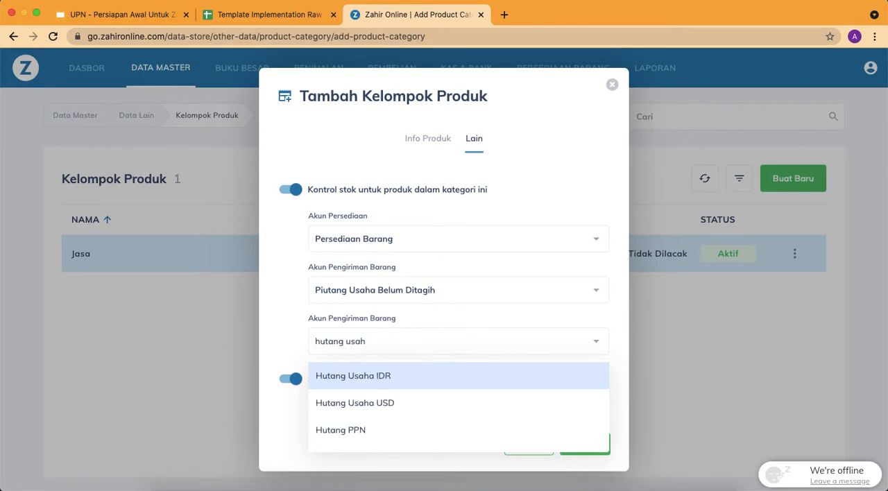
key(BackSpace)
key(BackSpace)
key(BackSpace)
key(BackSpace)
key(BackSpace)
key(BackSpace)
key(BackSpace)
key(BackSpace)
key(BackSpace)
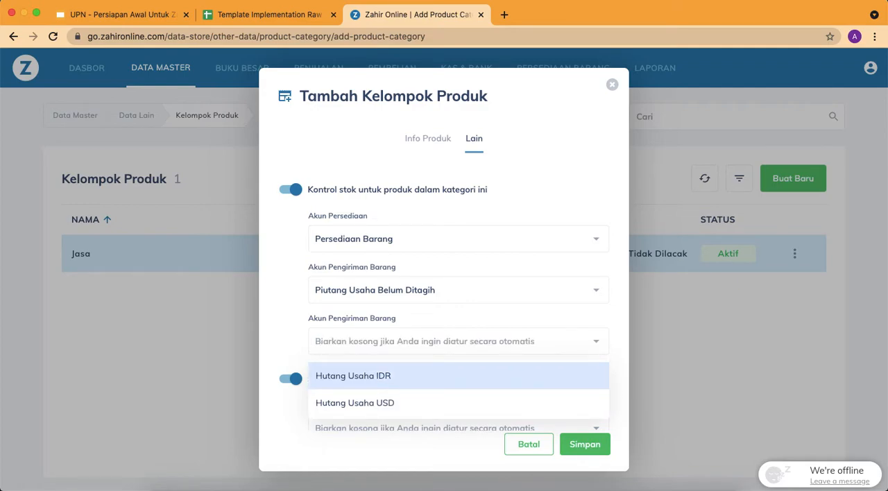
text(utang pem)
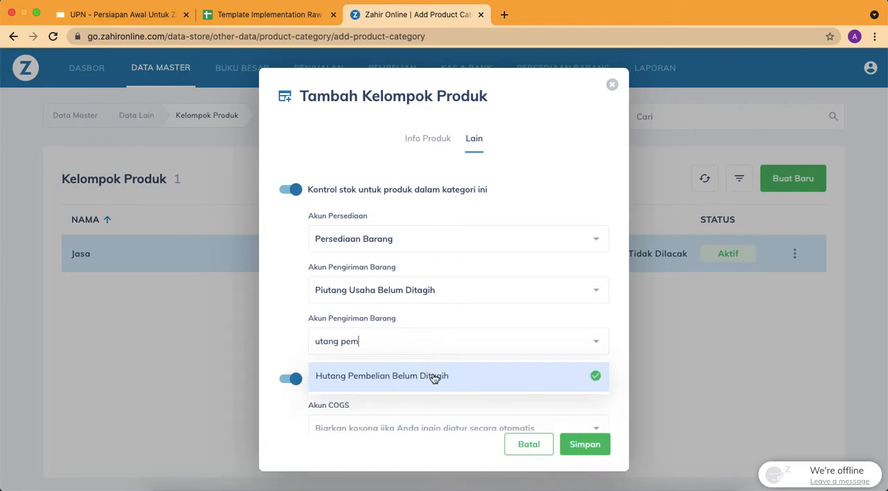
click(374, 377)
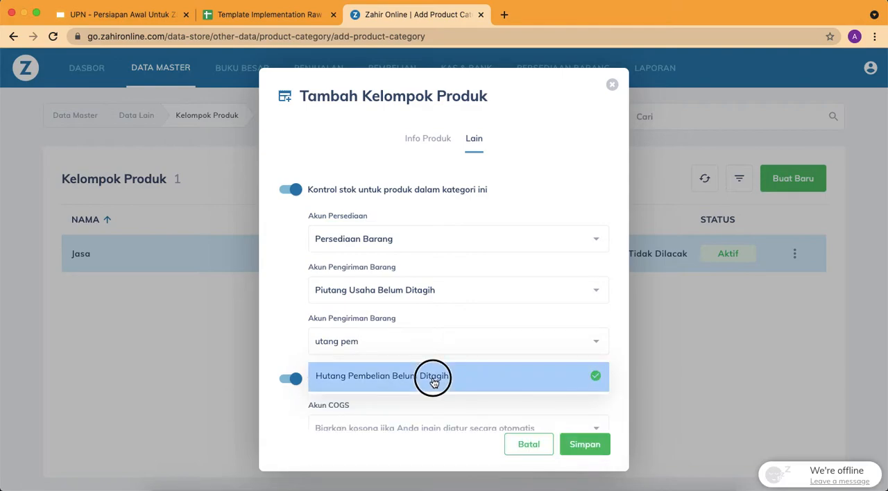
Set the Barang group's Akun COGS and Akun Retur Pembelian to Biaya Penjualan Barang Handphone
scroll(464, 337, down, 2)
scroll(463, 332, down, 2)
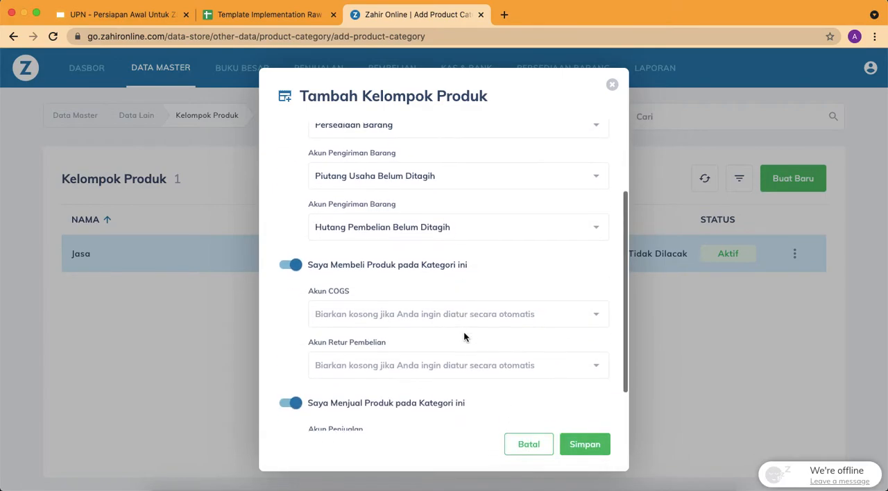
click(408, 305)
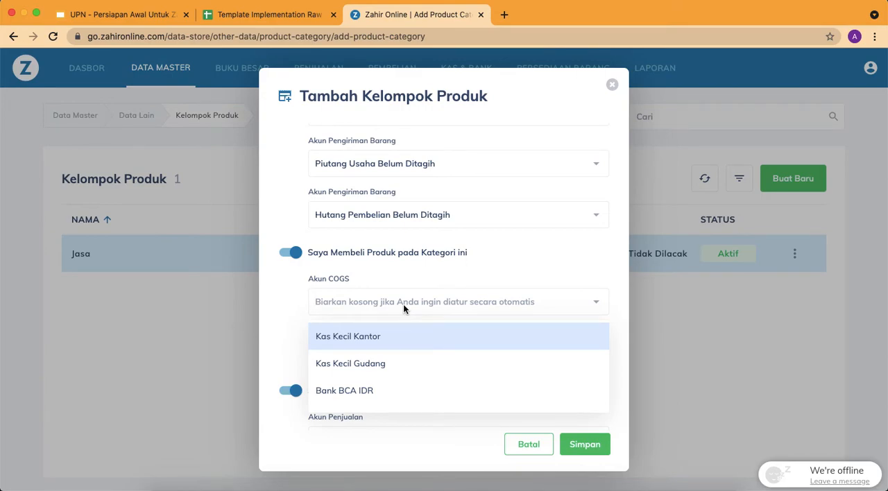
text(biaya)
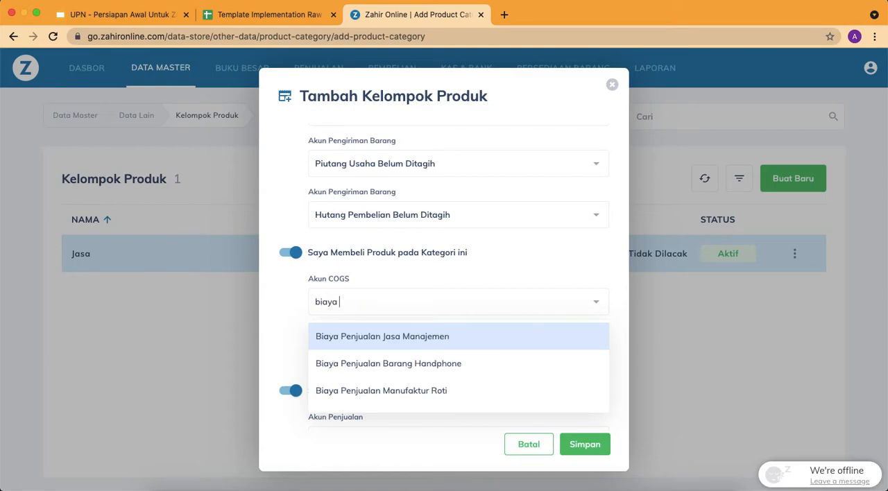
click(446, 364)
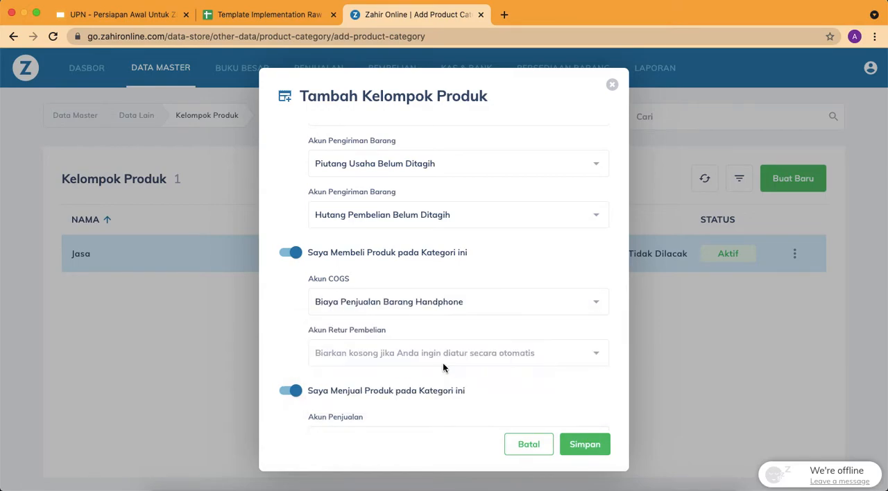
click(375, 353)
text(bia)
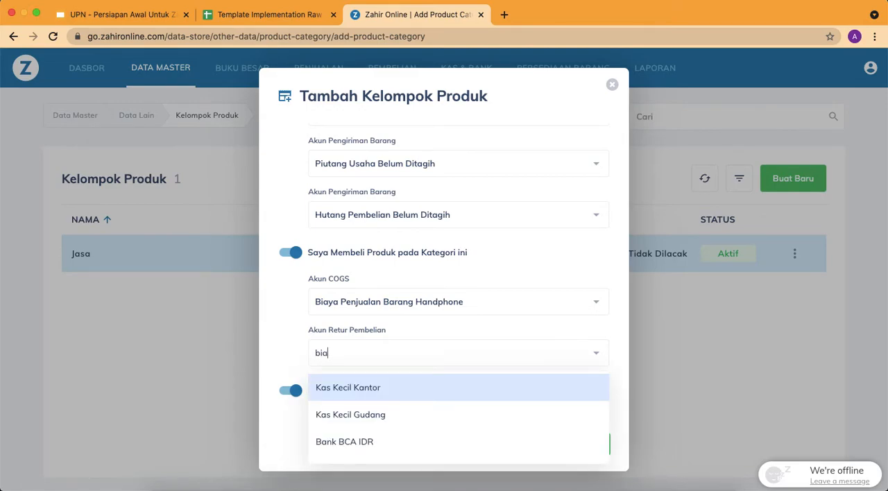
text(ya penj)
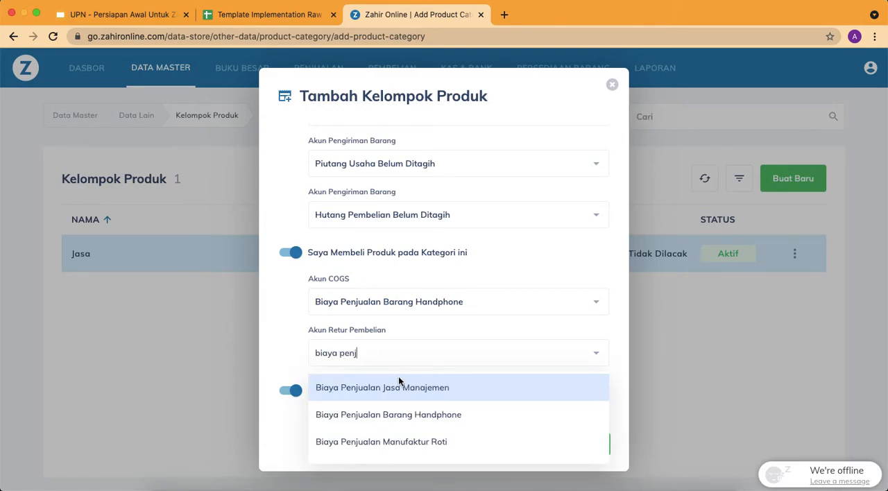
click(400, 418)
Set the Barang group's Akun Penjualan and Akun Retur Penjualan to Penjualan Barang Handphone and save the group
scroll(414, 315, down, 3)
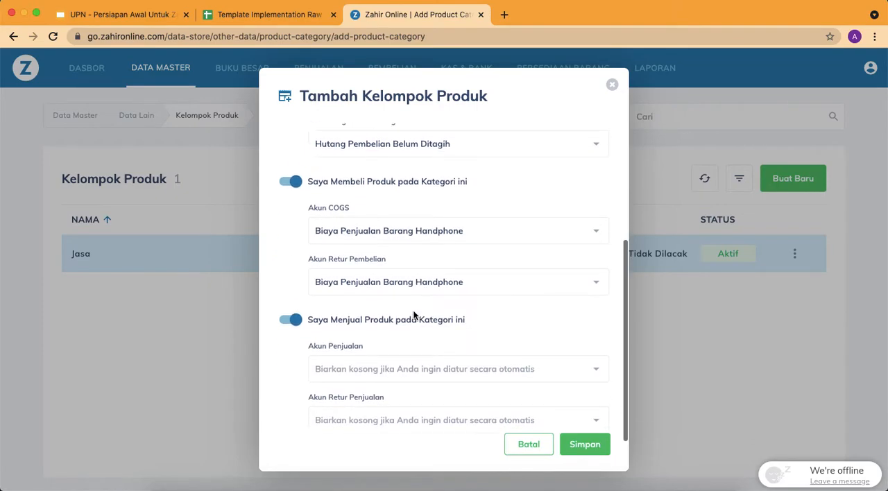
click(384, 320)
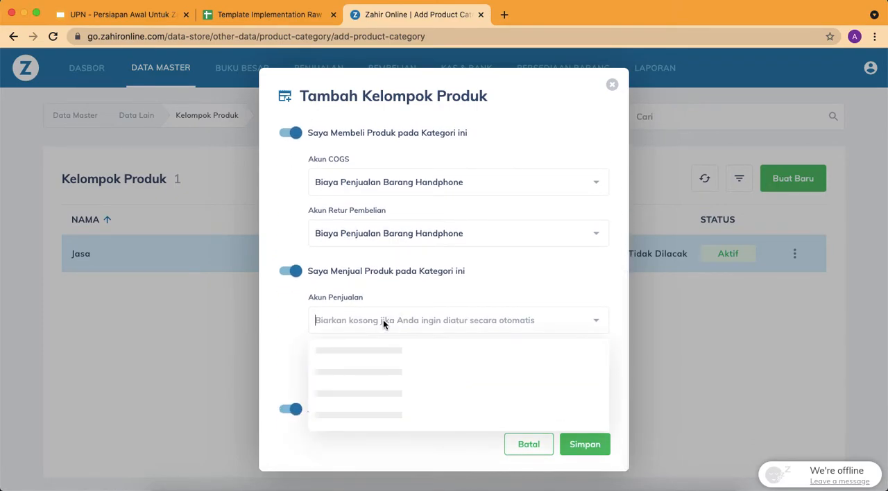
text(penjualan)
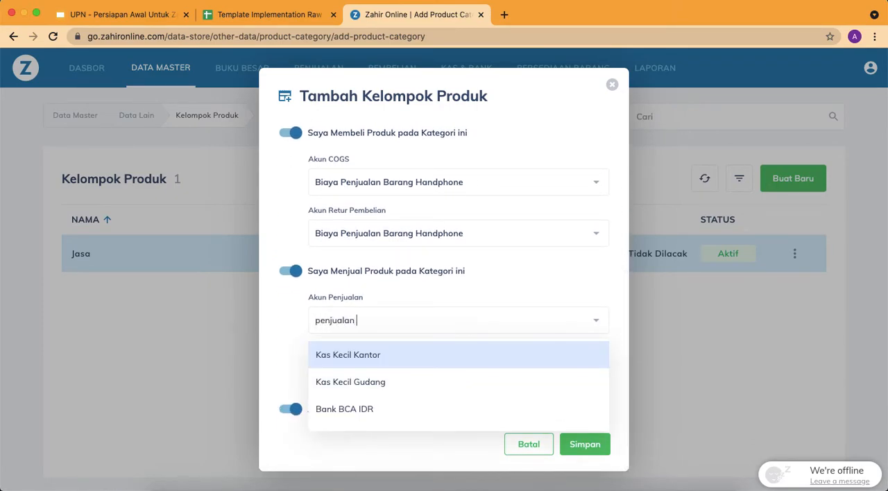
scroll(413, 386, down, 2)
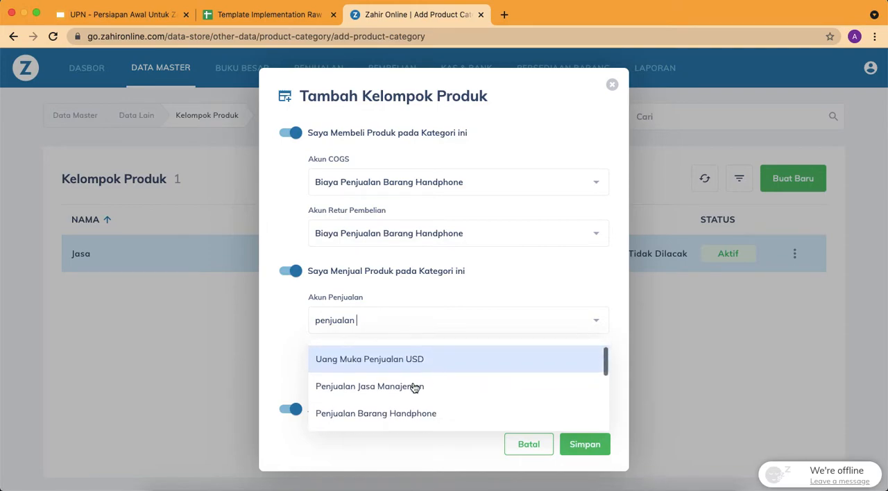
click(415, 383)
click(381, 377)
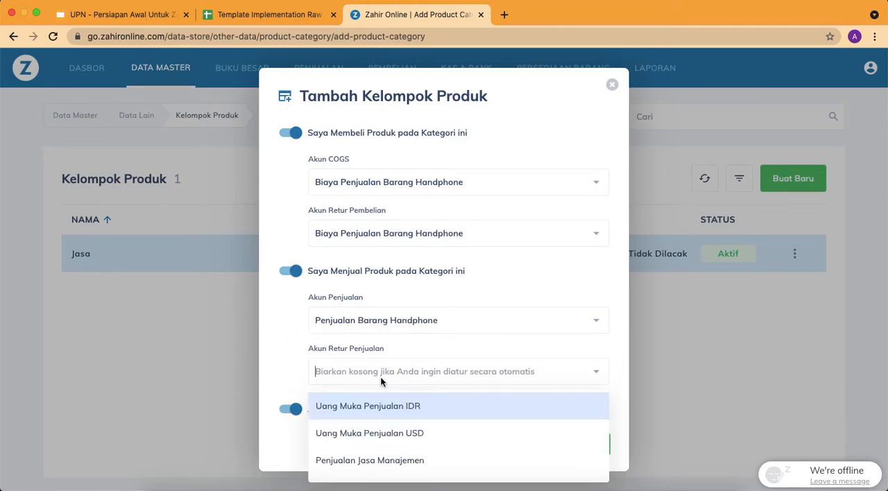
text(penjualan barang)
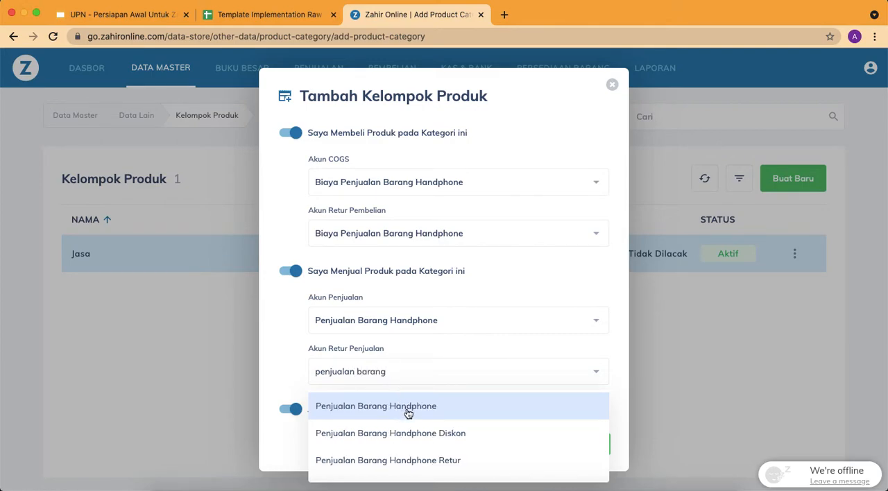
click(410, 411)
click(589, 444)
click(612, 84)
Start a new product group and name it Manufaktur Mentah, copied from A5 of the Item Group sheet
click(794, 179)
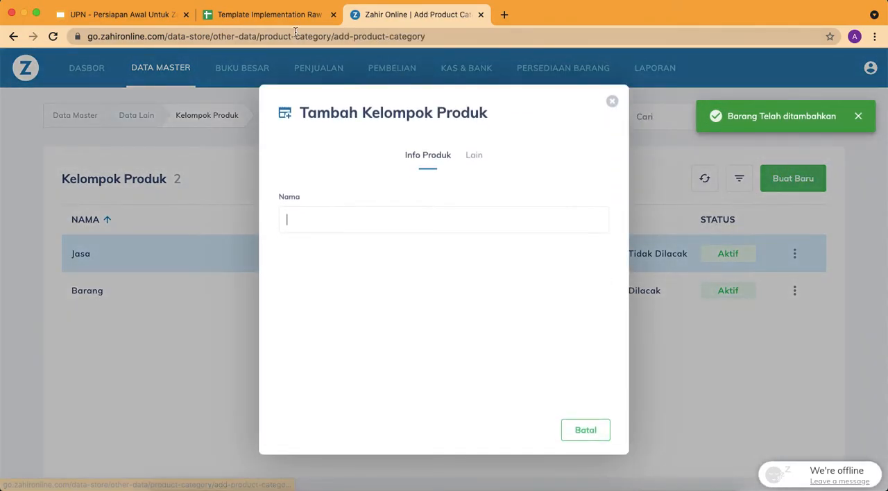
click(277, 15)
click(88, 217)
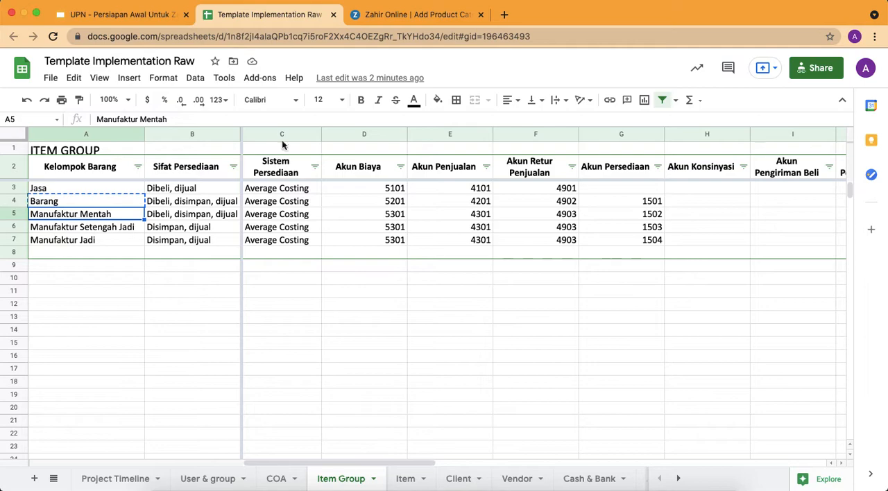
click(419, 15)
text(Manufaktur Mentah)
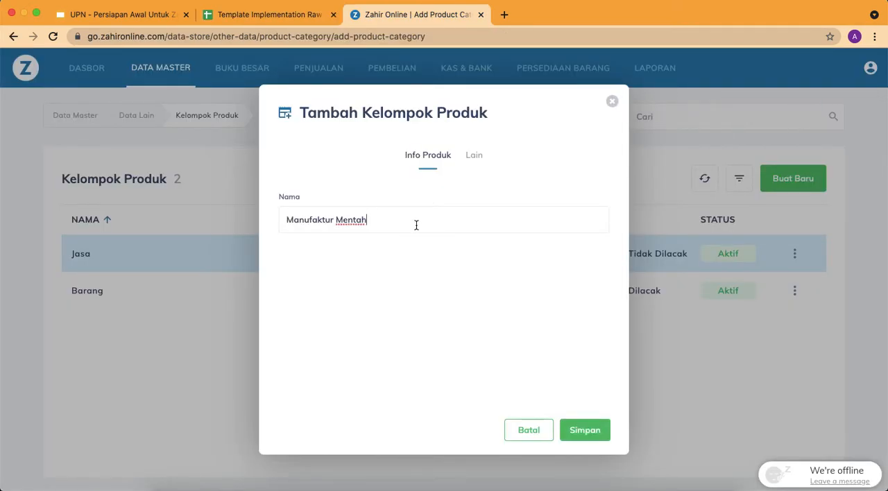
Set the Manufaktur Mentah group's Akun Persediaan to Persediaan Bahan Baku
click(476, 156)
click(379, 239)
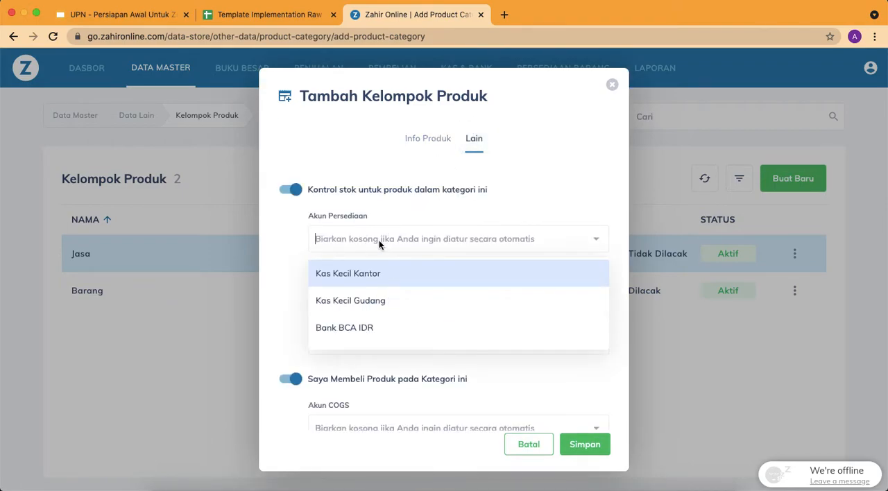
text(persedi)
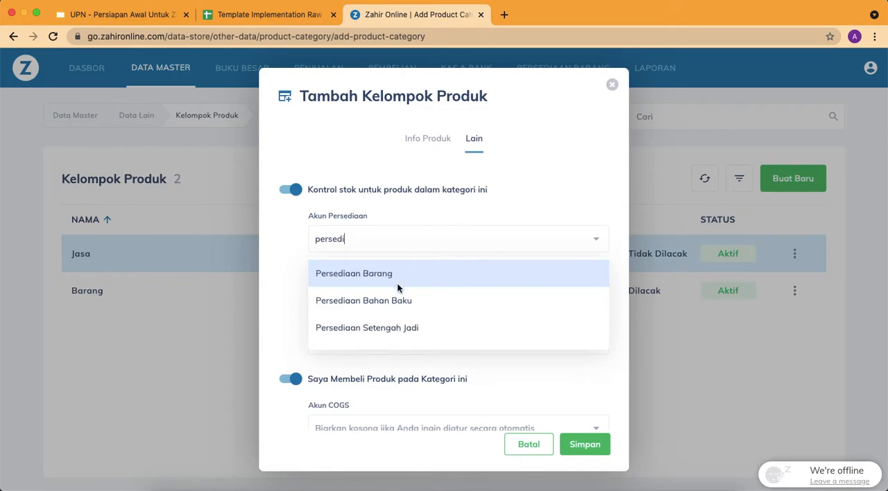
click(402, 299)
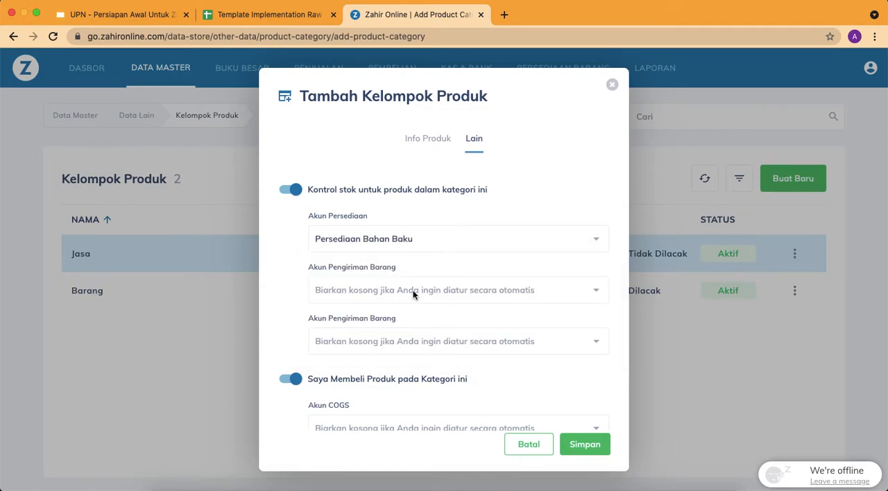
Set the Manufaktur Mentah group's first Akun Pengiriman Barang to Piutang Usaha Belum Ditagih and the second to Hutang Pembelian Belum Ditagih
click(413, 292)
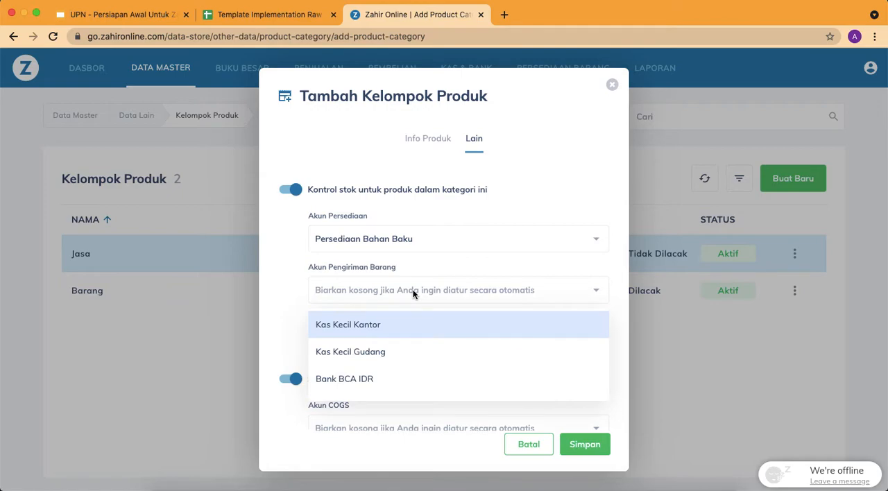
text(piutang)
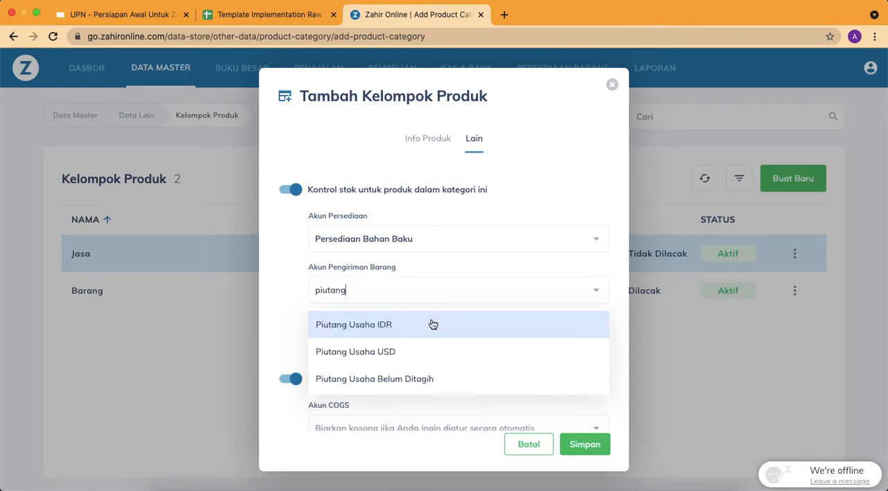
click(407, 378)
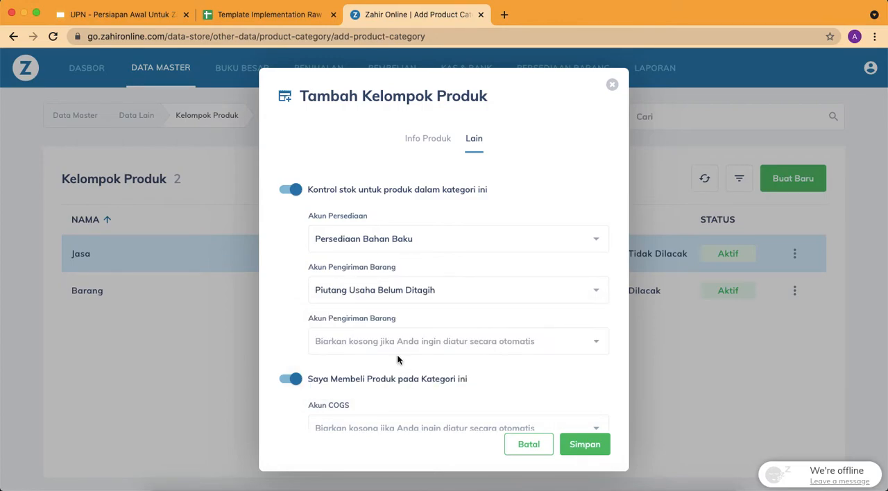
click(381, 342)
text(hutang pem)
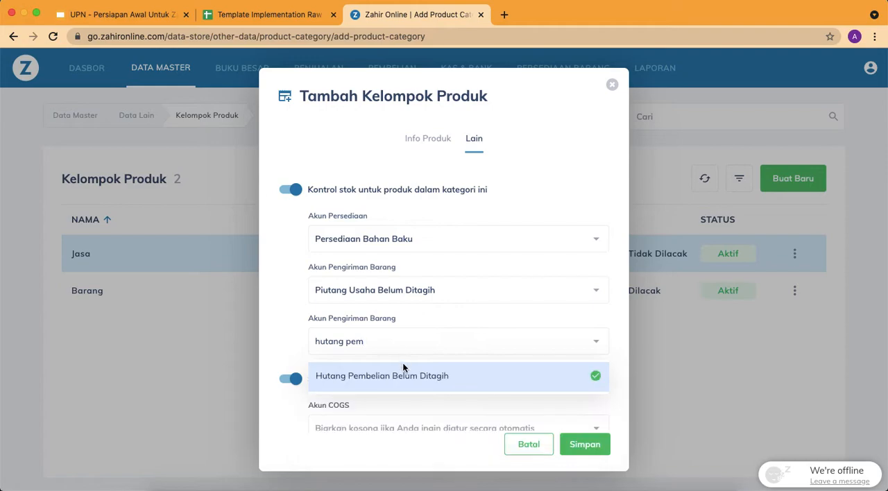
click(406, 377)
Set the Manufaktur Mentah group's Akun COGS and Akun Retur Pembelian to Biaya Penjualan Manufaktur Roti
scroll(421, 343, down, 3)
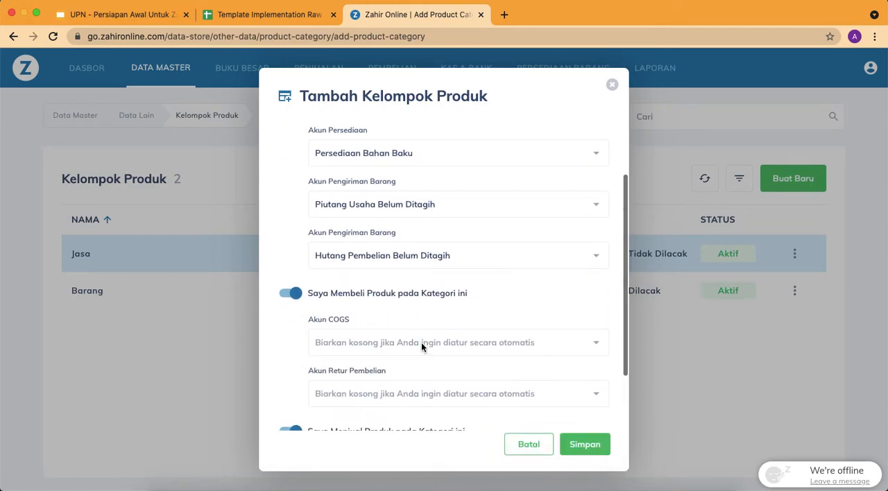
click(373, 342)
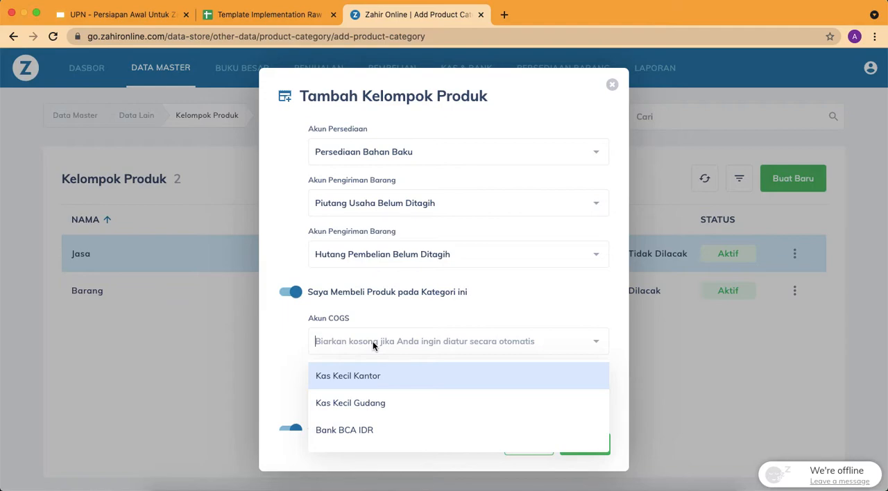
text(biaya)
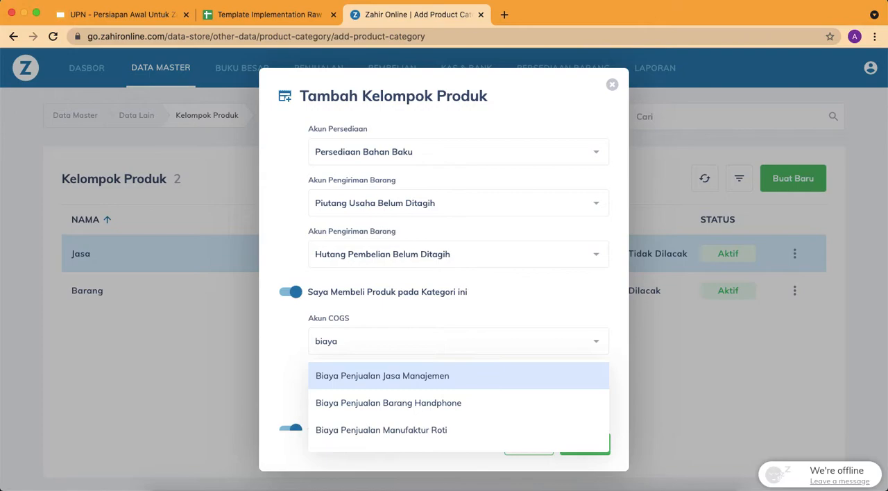
scroll(422, 391, down, 2)
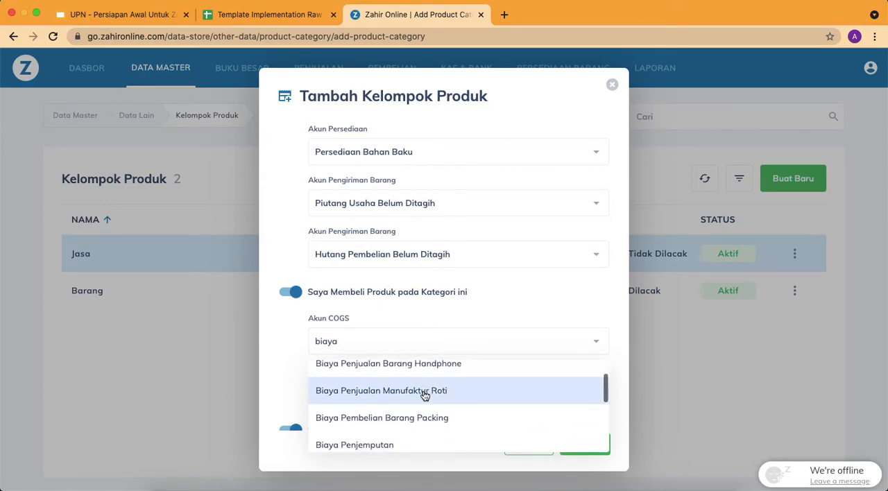
click(423, 392)
scroll(430, 298, down, 2)
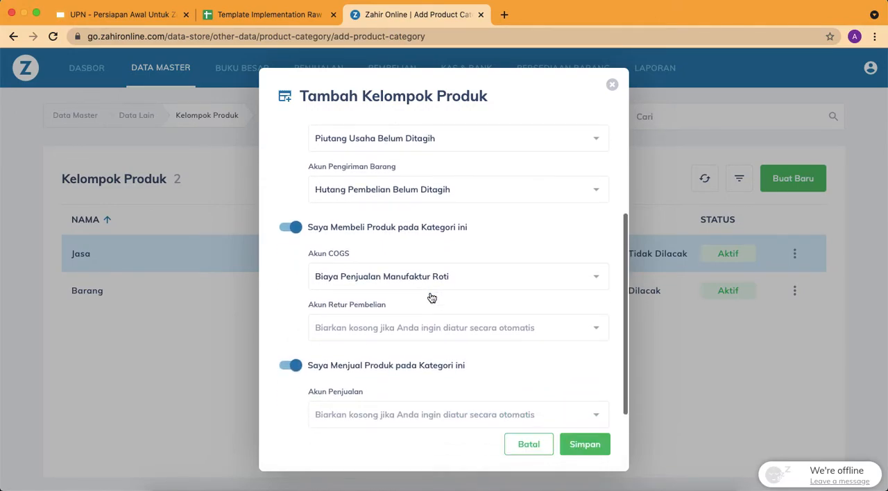
click(409, 327)
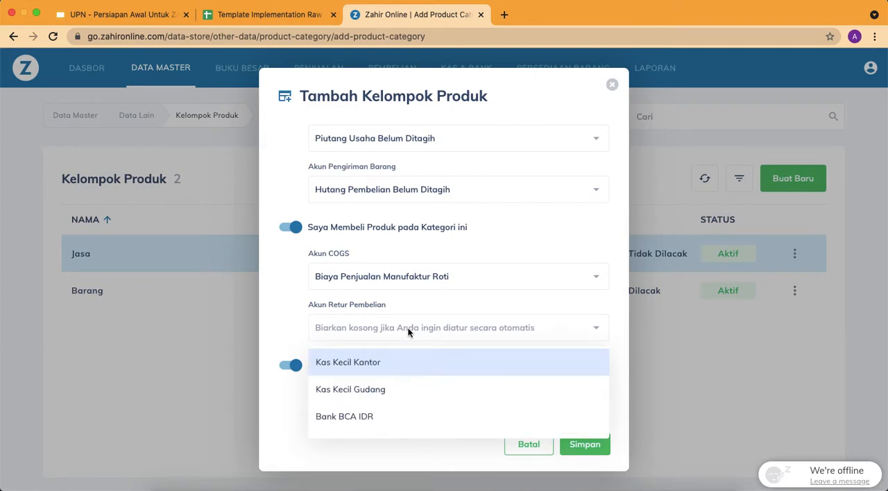
text(biaya penjua)
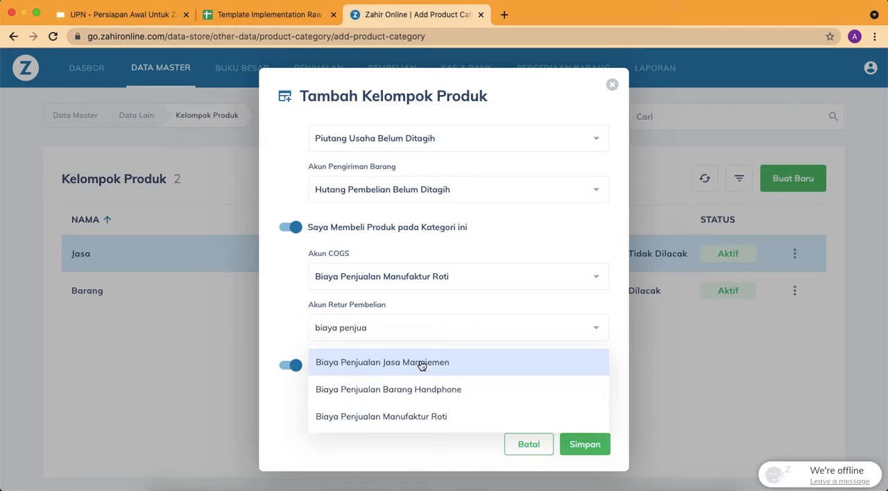
click(423, 409)
Set the Manufaktur Mentah group's Akun Penjualan and Akun Retur Penjualan to Penjualan Manufaktur Roti and save the group
scroll(419, 311, down, 2)
scroll(419, 312, down, 3)
click(414, 319)
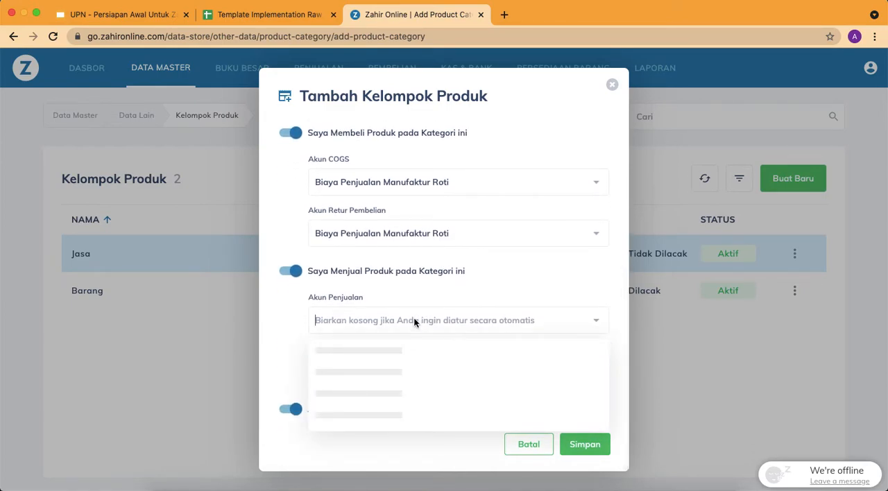
text(roti)
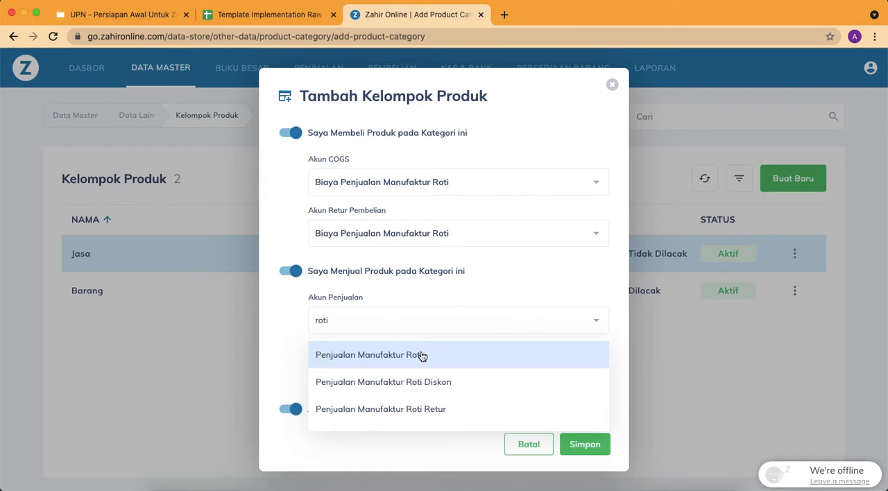
click(422, 355)
click(377, 374)
text(roti)
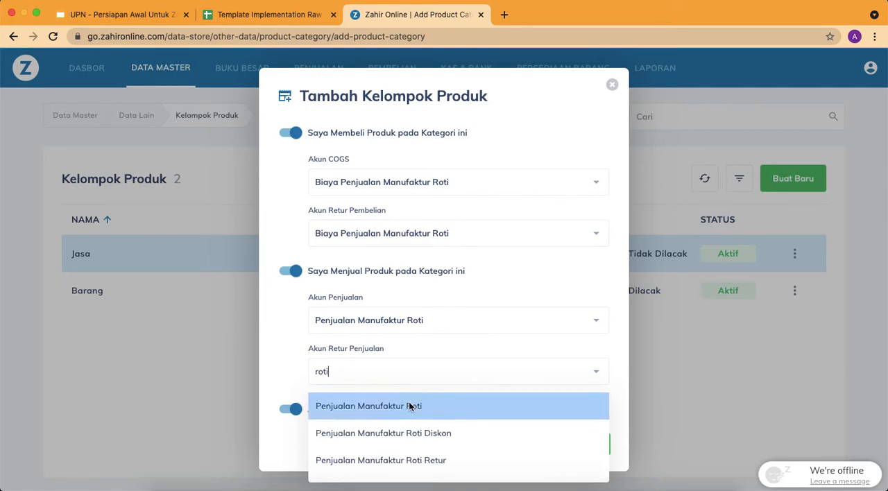
click(408, 406)
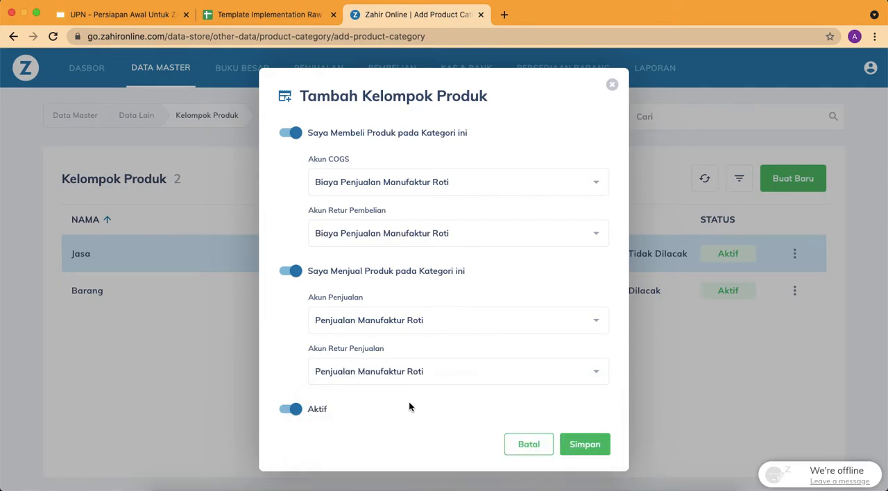
click(587, 445)
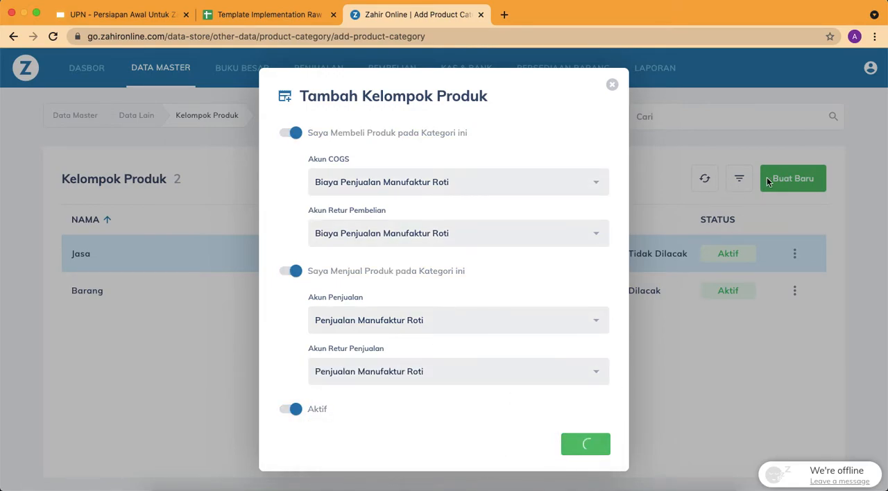
click(612, 84)
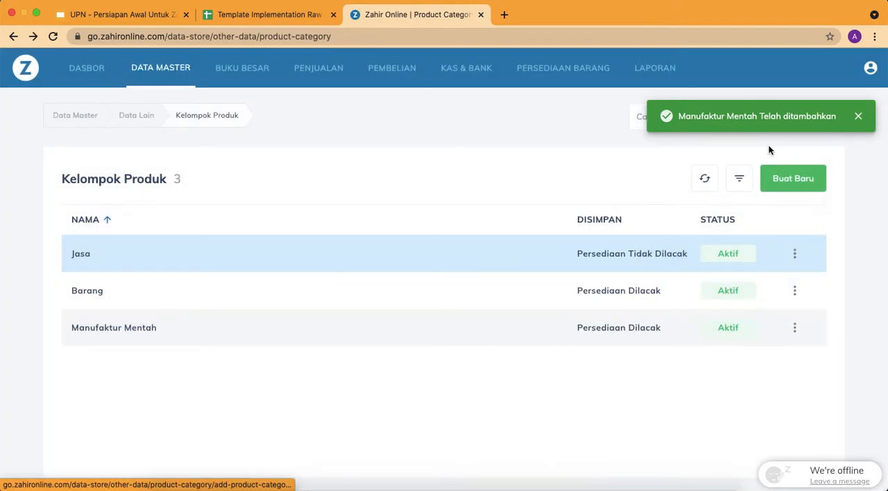
Start a new product group and name it Manufaktur Setengah Jadi, copied from A6 of the Item Group sheet
click(790, 184)
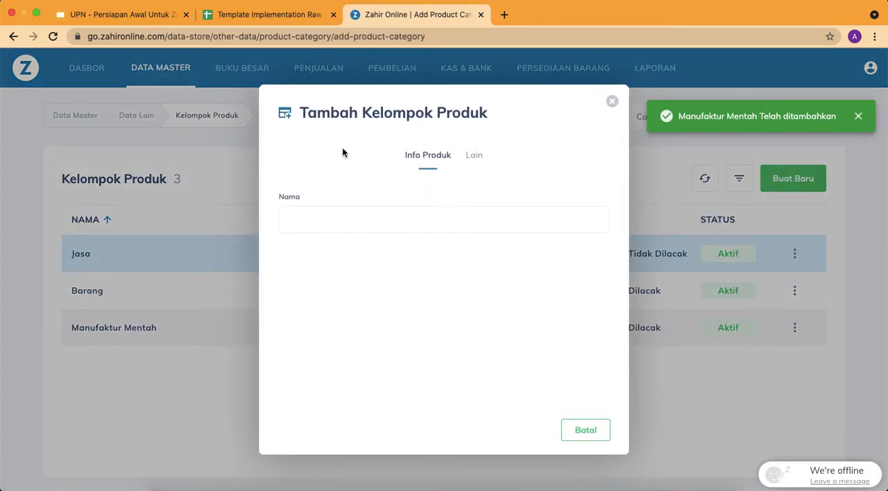
click(266, 16)
click(93, 224)
key(ctrl+c)
click(430, 17)
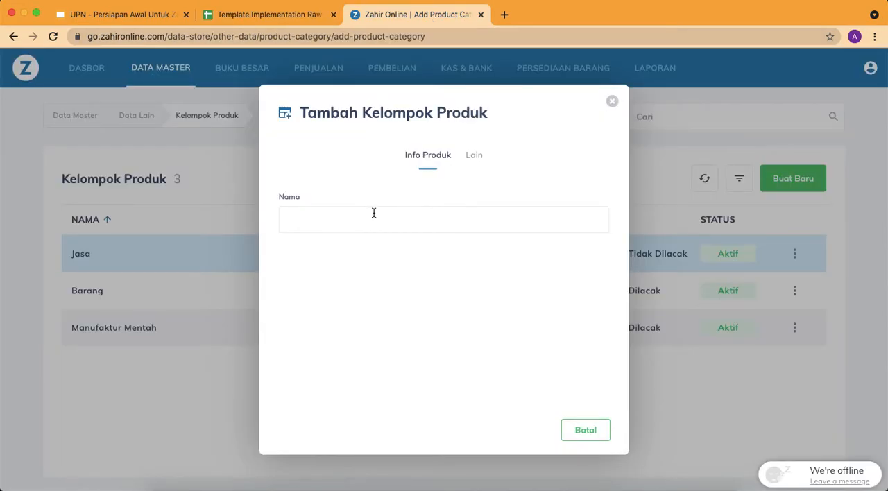
key(ctrl+v)
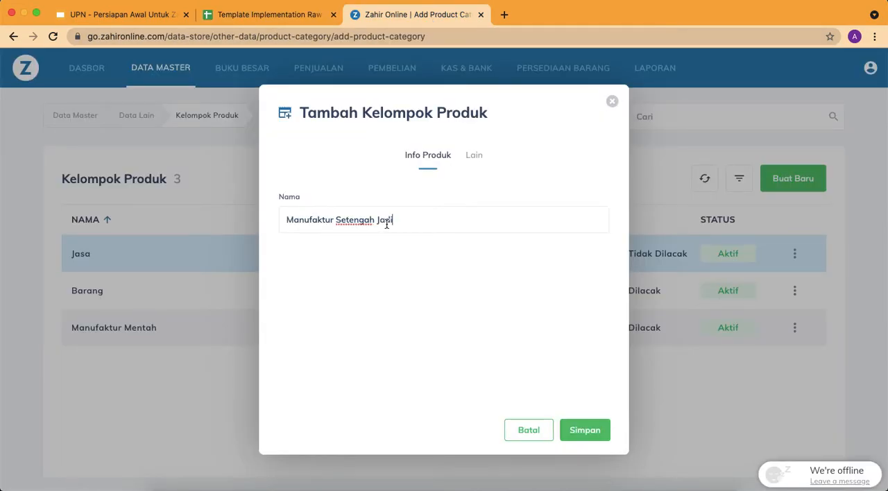
Set the Manufaktur Setengah Jadi group's Akun Persediaan to Persediaan Setengah Jadi
click(474, 155)
click(408, 242)
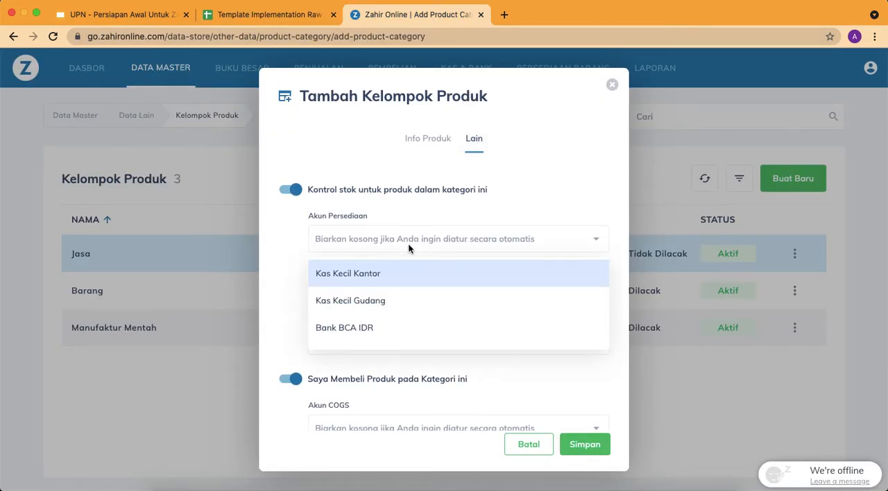
text(persediaan)
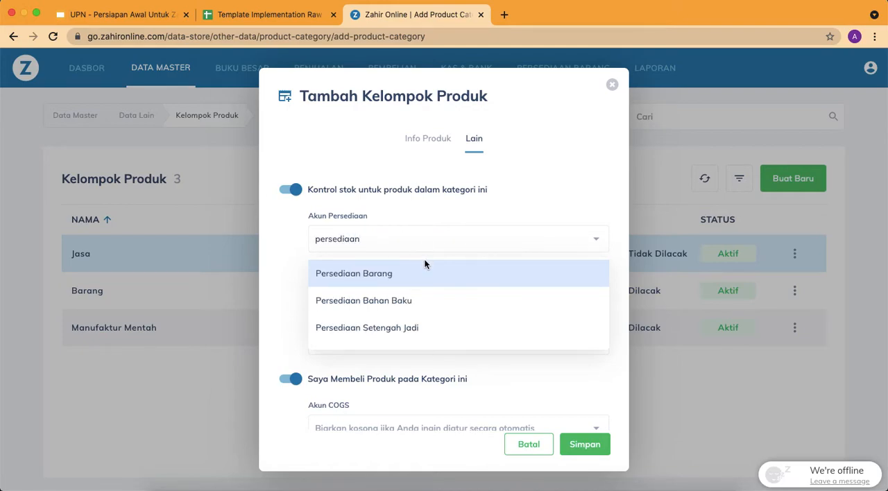
click(424, 326)
Set the Manufaktur Setengah Jadi group's first Akun Pengiriman Barang to Piutang Usaha Belum Ditagih and the second to Hutang Pembelian Belum Ditagih
click(378, 291)
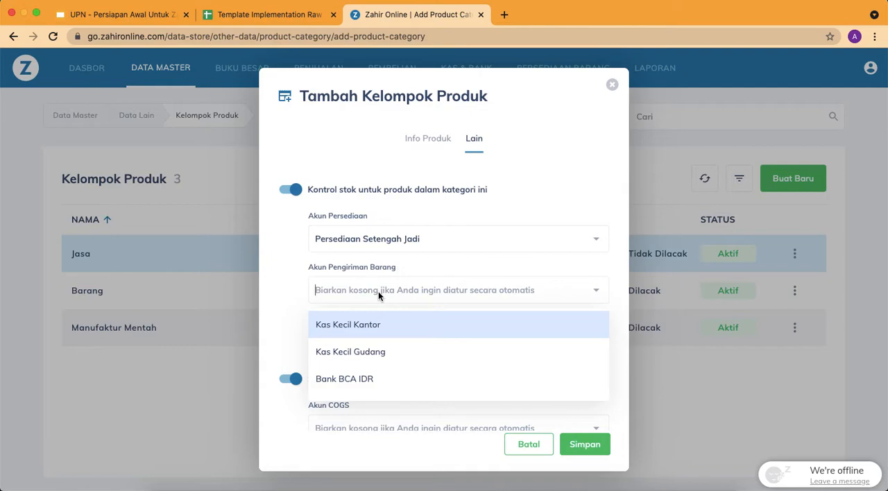
text(piutang)
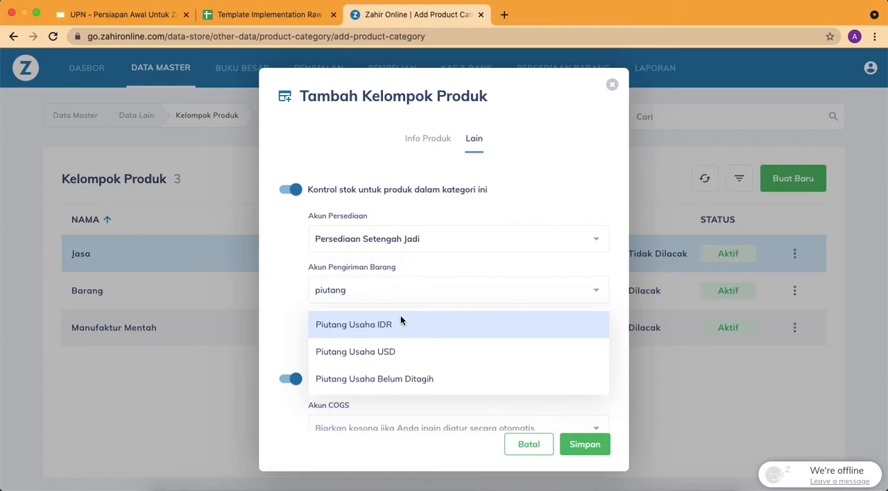
click(411, 381)
click(374, 341)
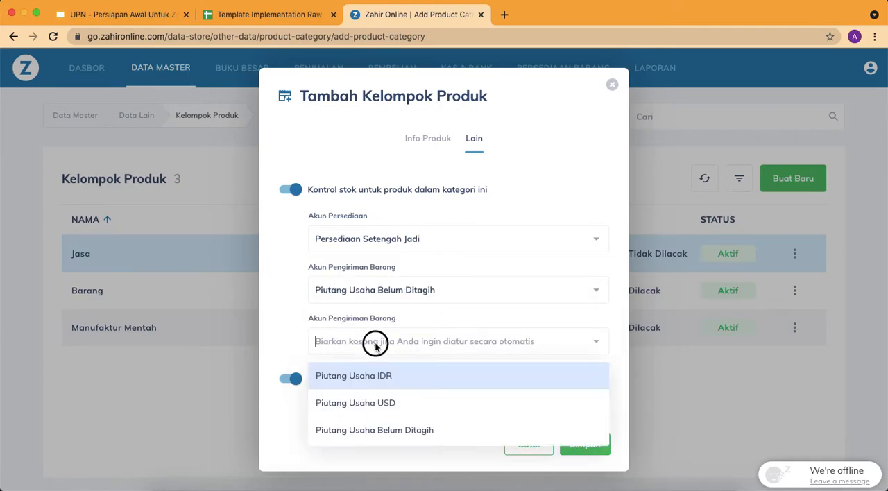
text(hutang pem)
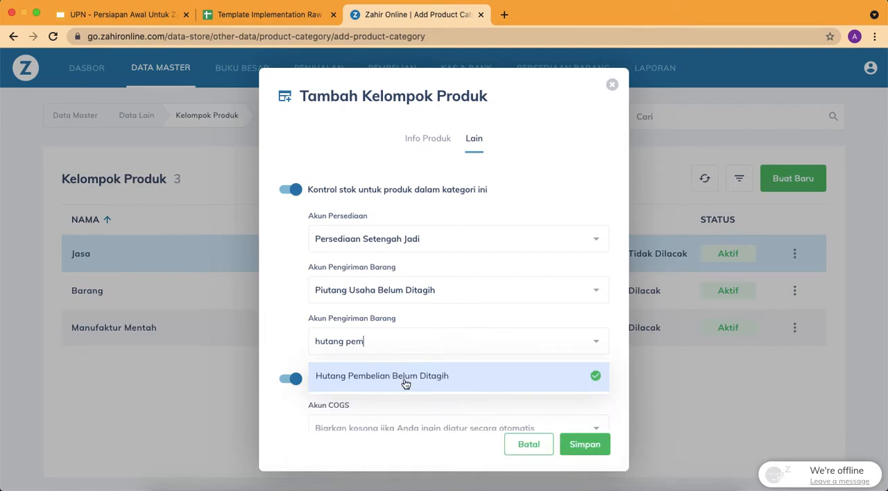
click(405, 380)
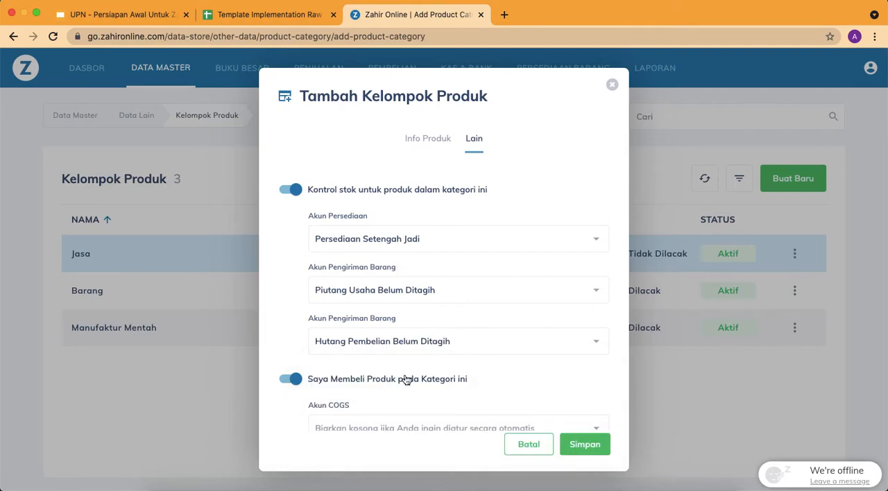
Turn off Saya Membeli Produk pada Kategori ini for the Manufaktur Setengah Jadi group
scroll(416, 366, down, 1)
scroll(436, 366, down, 2)
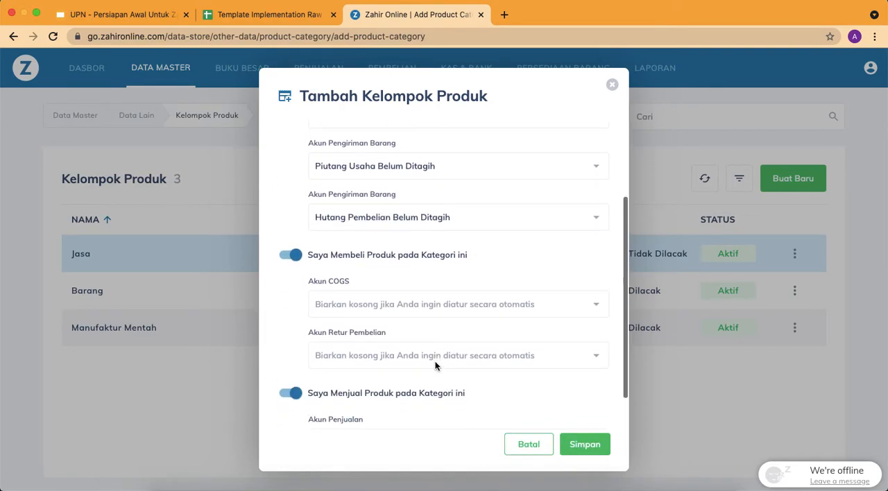
click(381, 257)
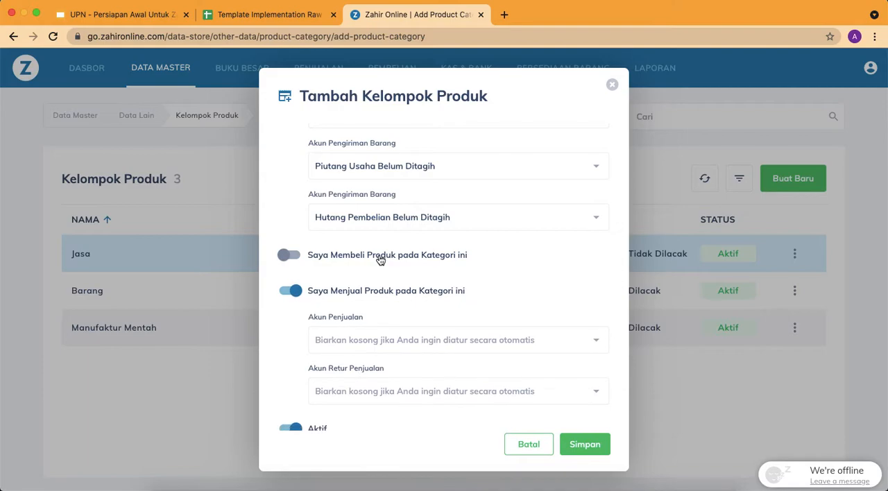
Set the Manufaktur Setengah Jadi group's Akun Penjualan and Akun Retur Penjualan to Penjualan Manufaktur Roti and save the group
scroll(380, 259, down, 1)
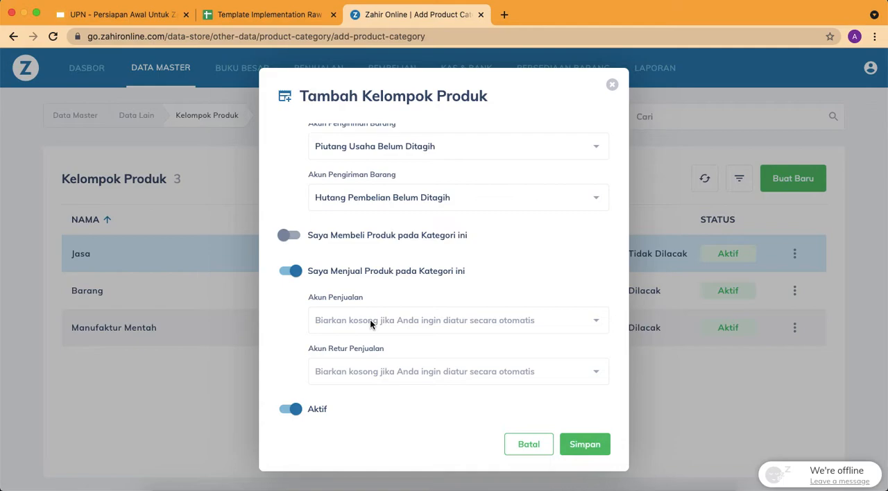
click(409, 322)
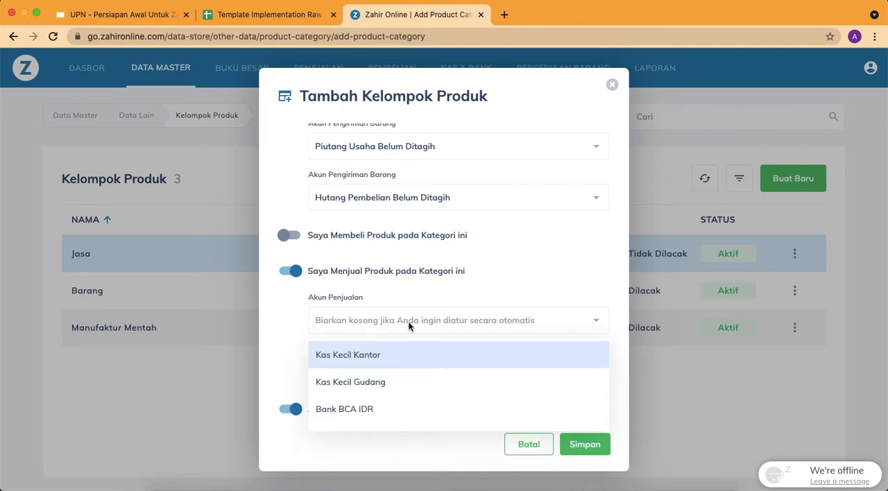
text(roti)
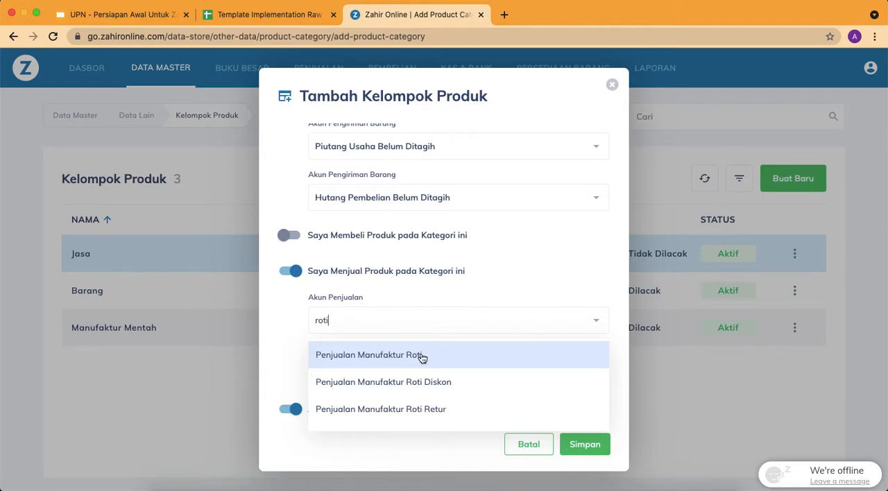
click(421, 357)
text(r Rot)
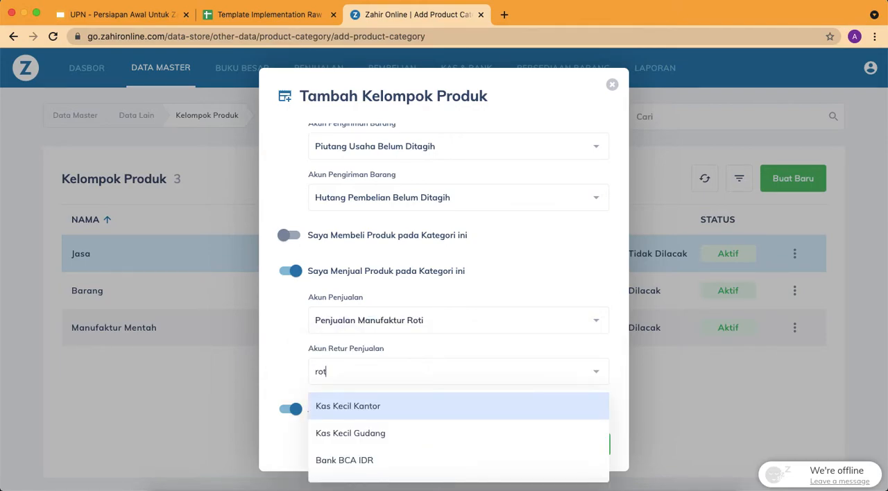
text(i)
click(421, 403)
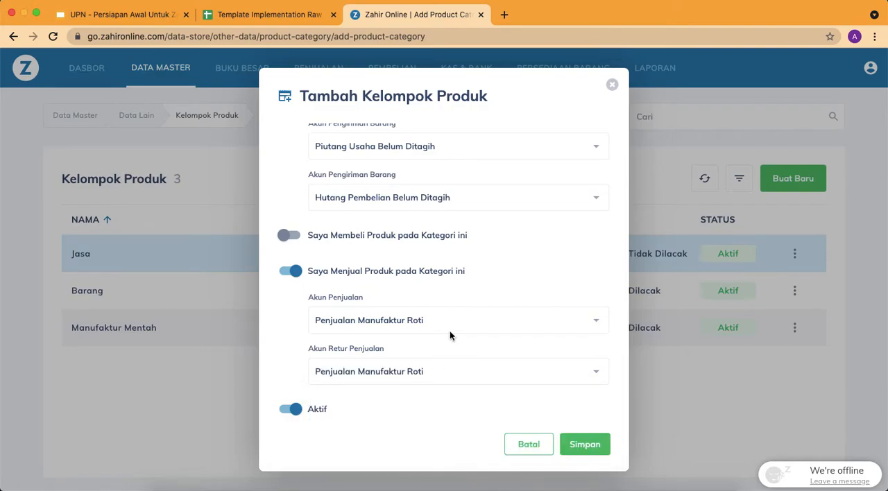
click(588, 446)
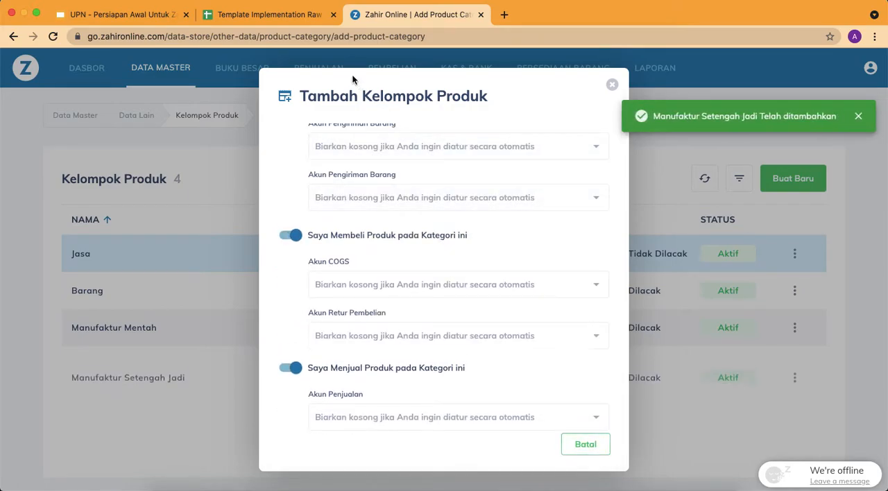
click(613, 86)
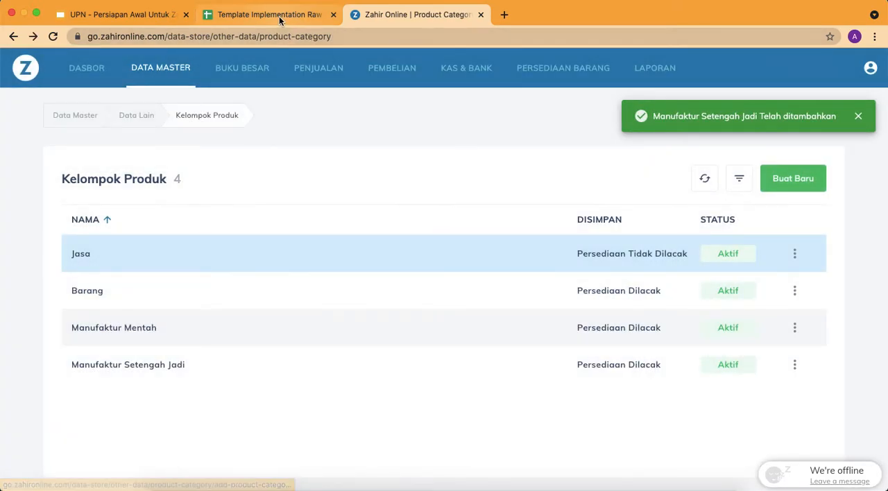
Start a new product group and name it Manufaktur Jadi, copied from A7 of the Item Group sheet
click(278, 16)
click(110, 241)
key(ctrl+c)
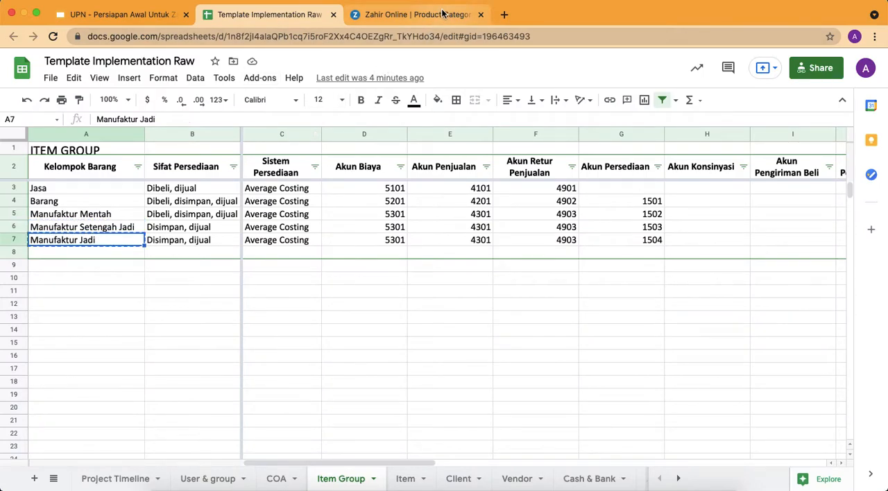
click(416, 14)
click(793, 178)
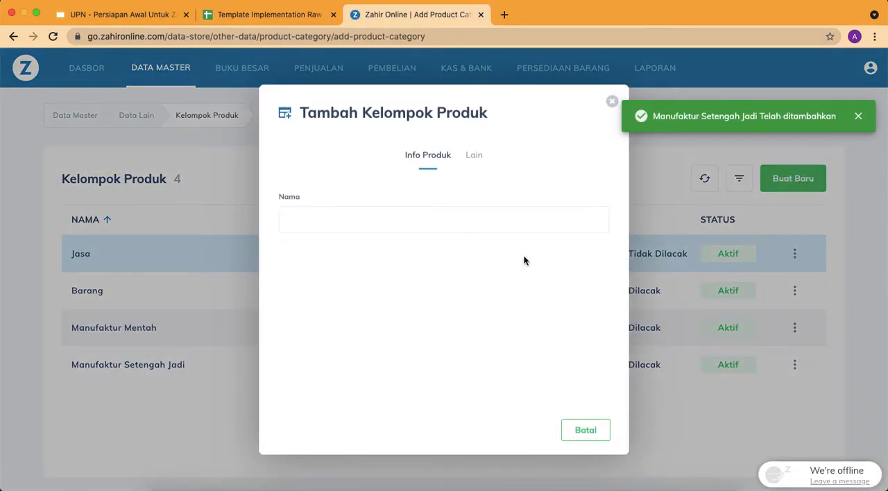
key(ctrl+v)
Set the Manufaktur Jadi group's Akun Persediaan to Persediaan Barang Manufaktur
click(477, 156)
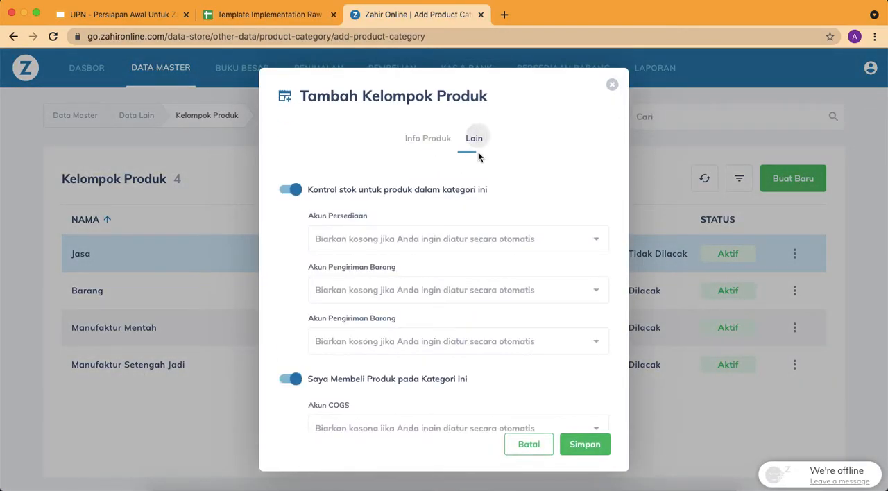
click(433, 240)
text(pe)
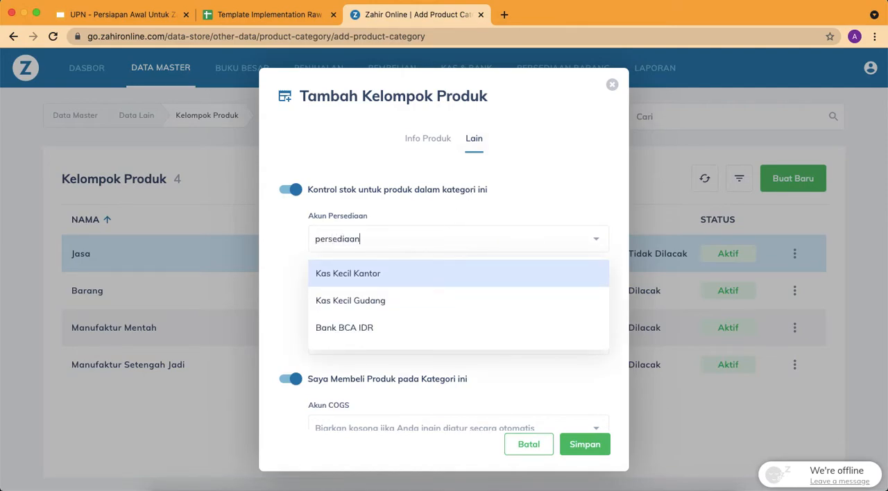
text(rsediaan)
scroll(417, 309, down, 2)
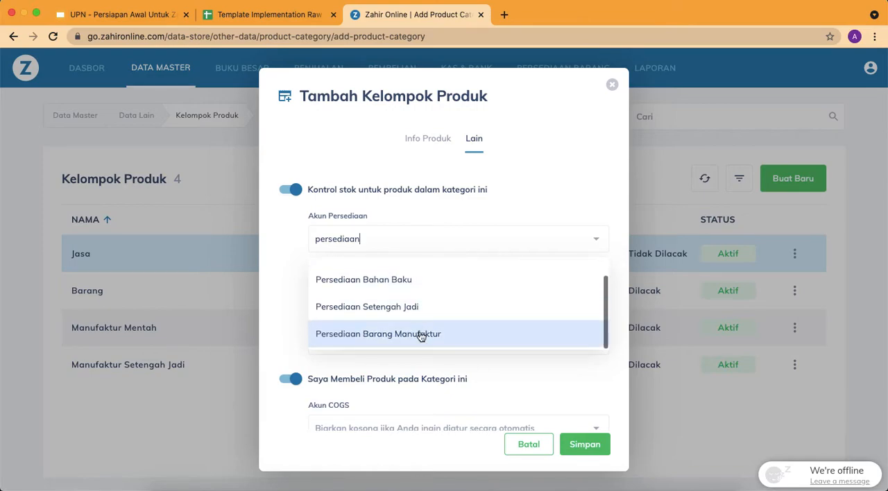
click(420, 335)
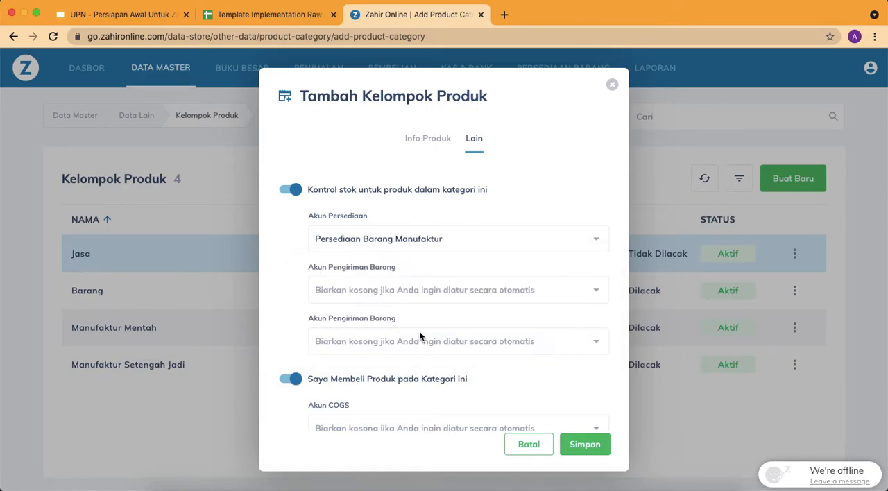
Set the Manufaktur Jadi group's first Akun Pengiriman Barang to Piutang Usaha Belum Ditagih and the second to Hutang Pembelian Belum Ditagih
click(429, 291)
text(piut)
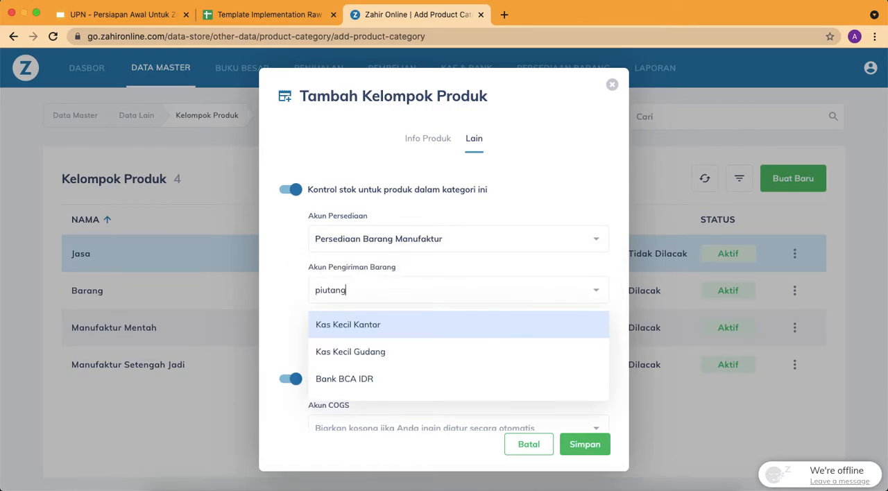
text(ang)
click(370, 376)
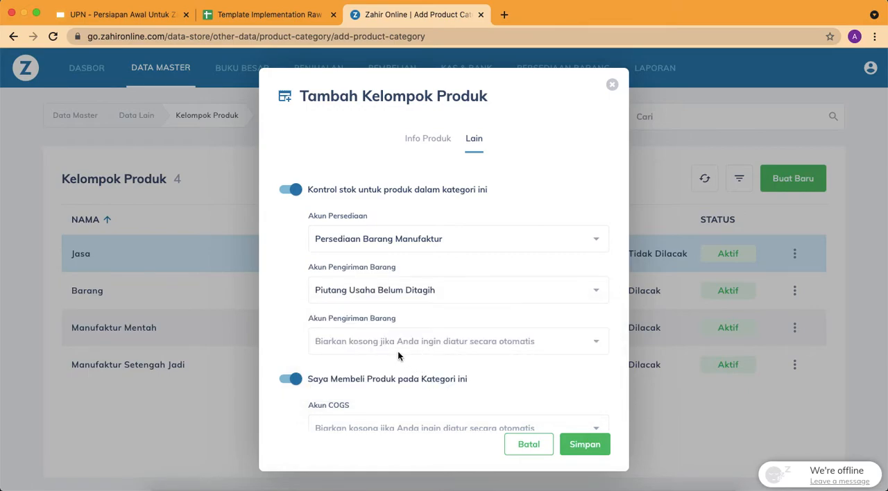
click(392, 349)
text(hutang pem)
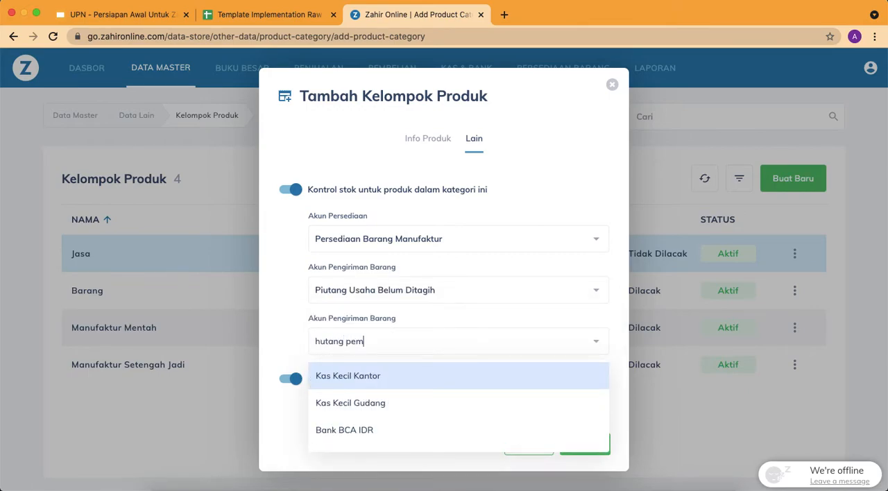
click(411, 377)
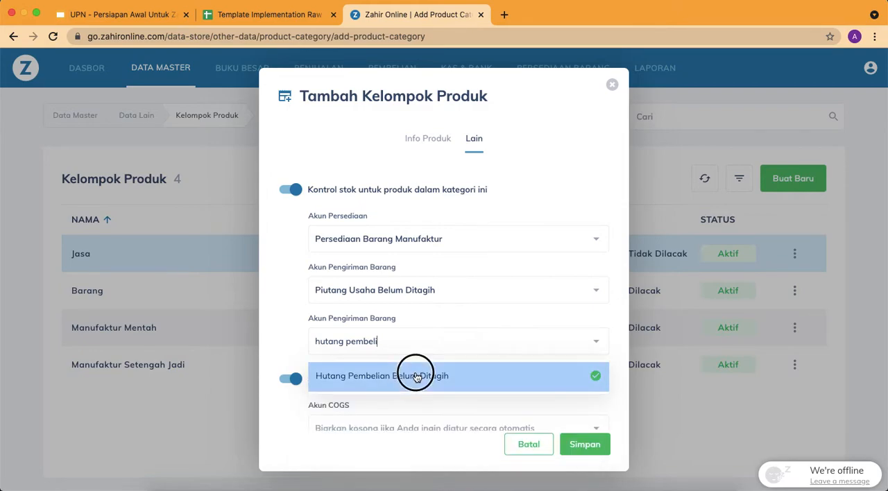
Set the Manufaktur Jadi group's Akun COGS and Akun Retur Pembelian to Biaya Penjualan Manufaktur Roti
scroll(415, 377, down, 3)
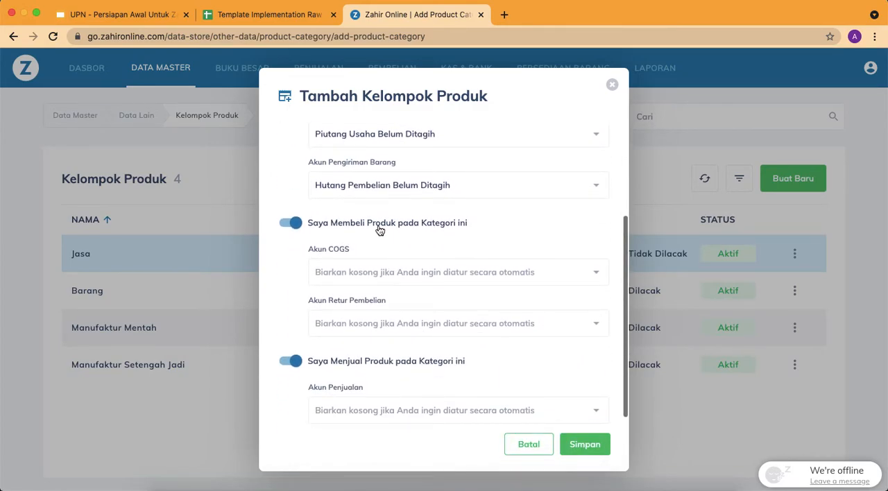
click(379, 230)
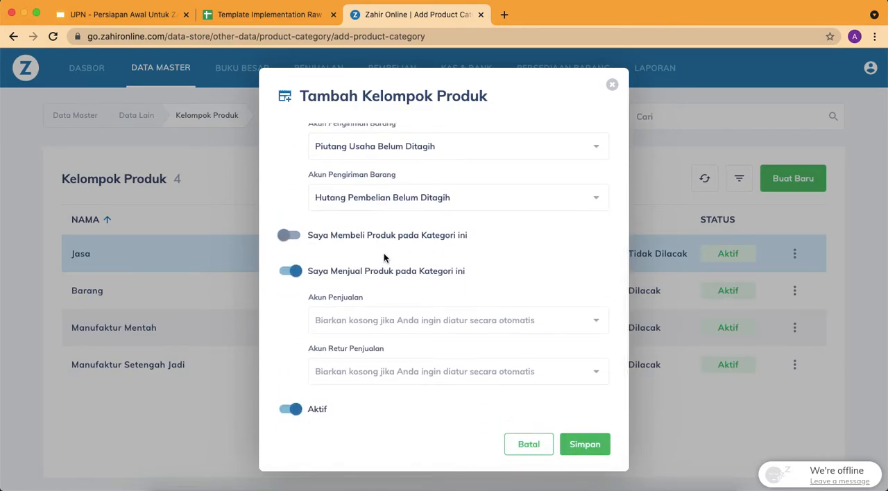
click(387, 238)
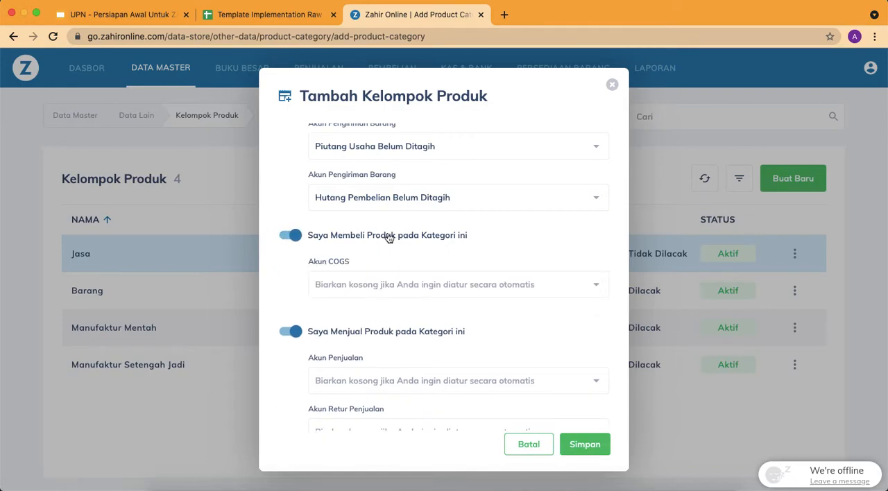
click(387, 283)
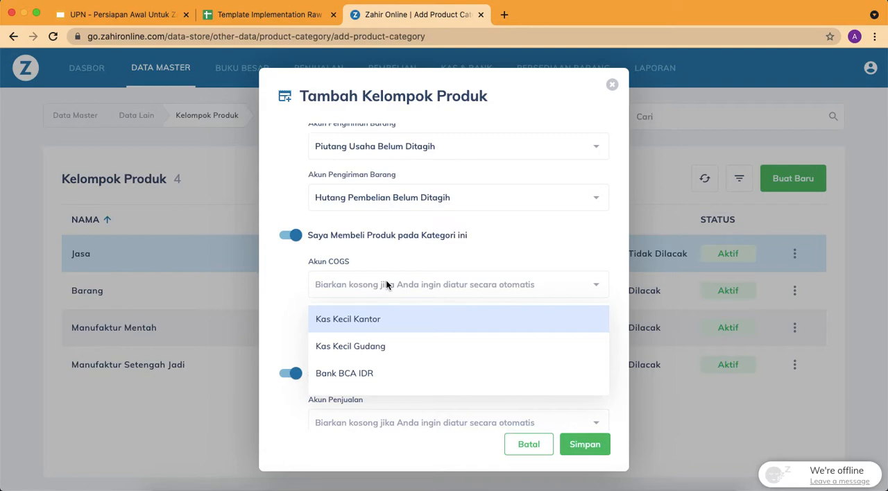
text(biaya)
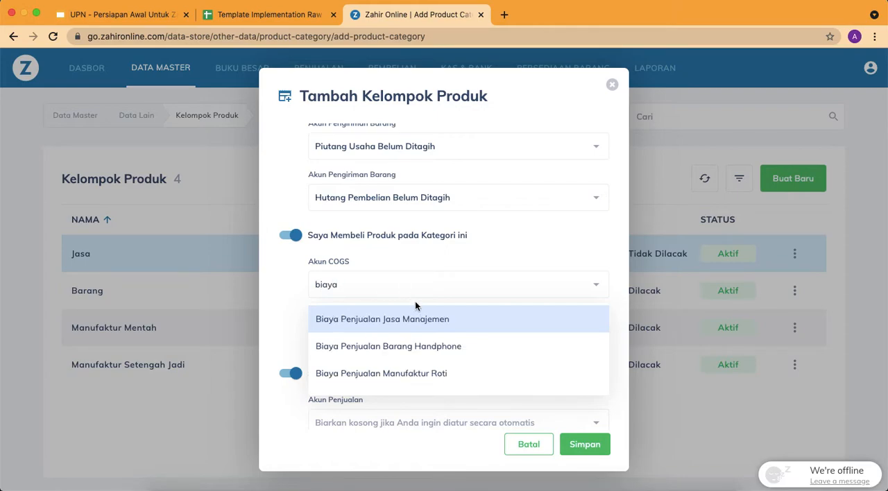
click(420, 374)
click(377, 337)
text(roti)
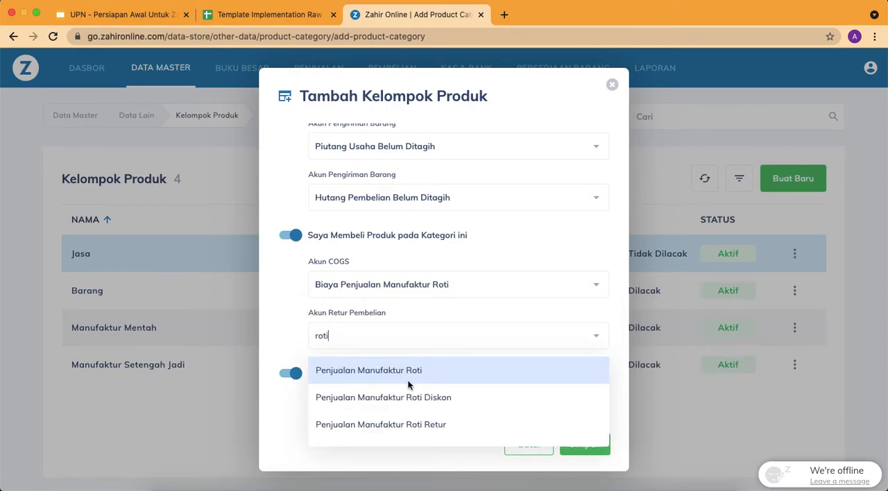
scroll(425, 379, down, 3)
click(428, 381)
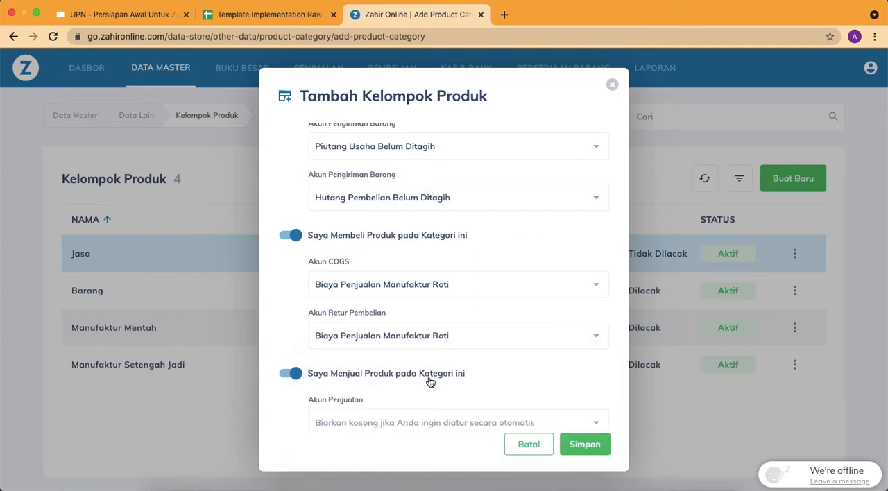
Set the Manufaktur Jadi group's Akun Penjualan and Akun Retur Penjualan to Penjualan Manufaktur Roti, then save the group and close the form
scroll(431, 331, down, 3)
click(403, 323)
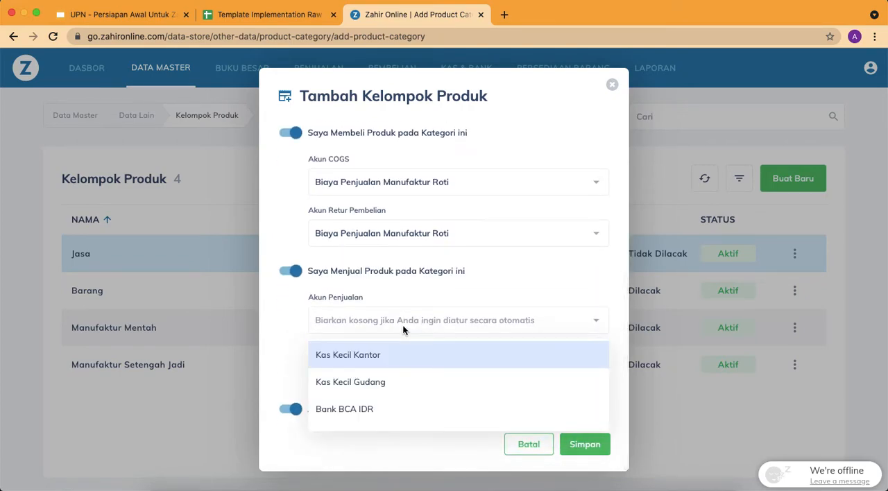
text(r Roti)
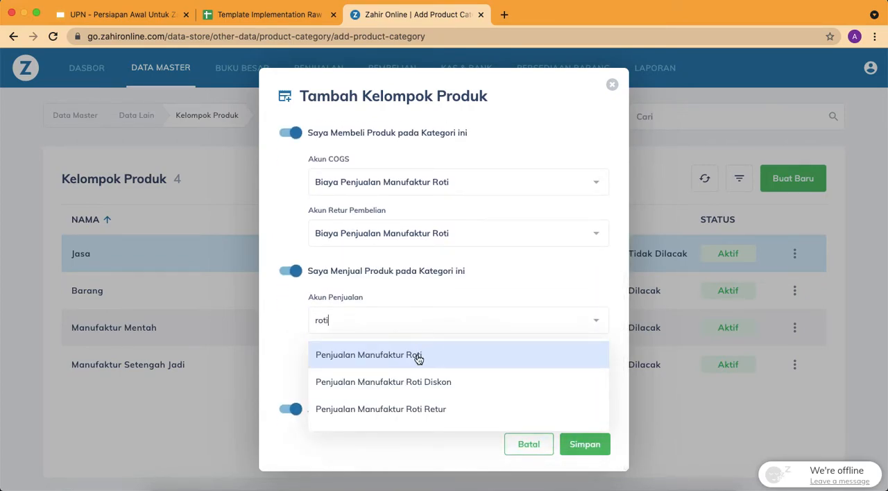
click(418, 357)
click(417, 372)
text(r Ro)
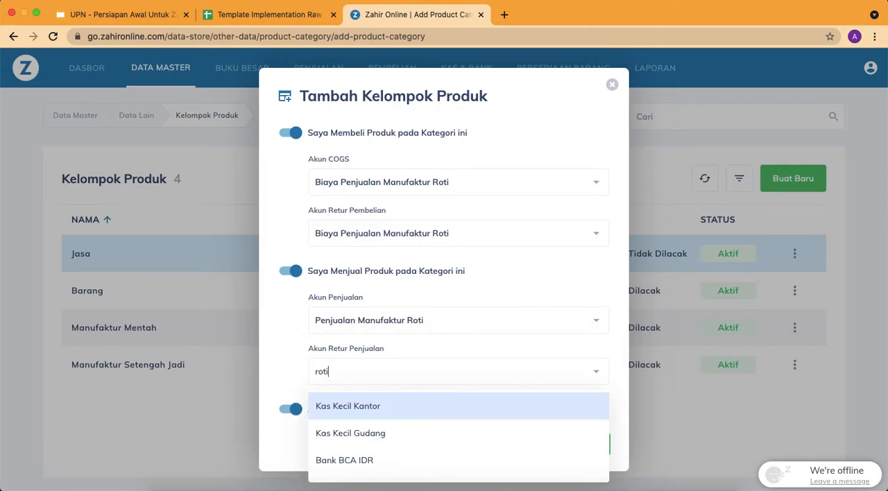
text(ti)
click(440, 406)
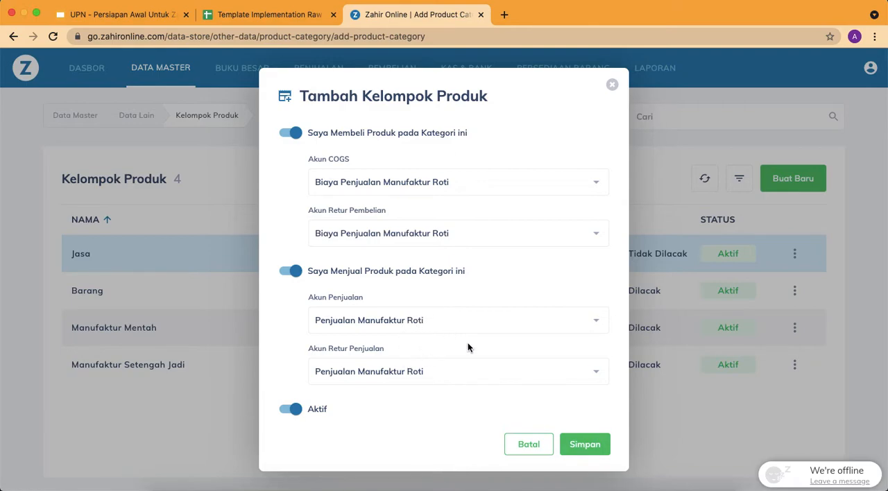
click(587, 445)
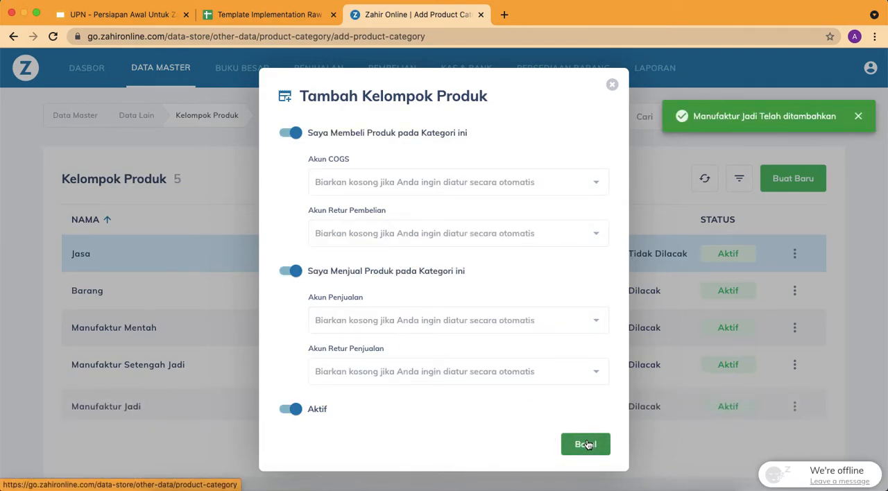
click(612, 86)
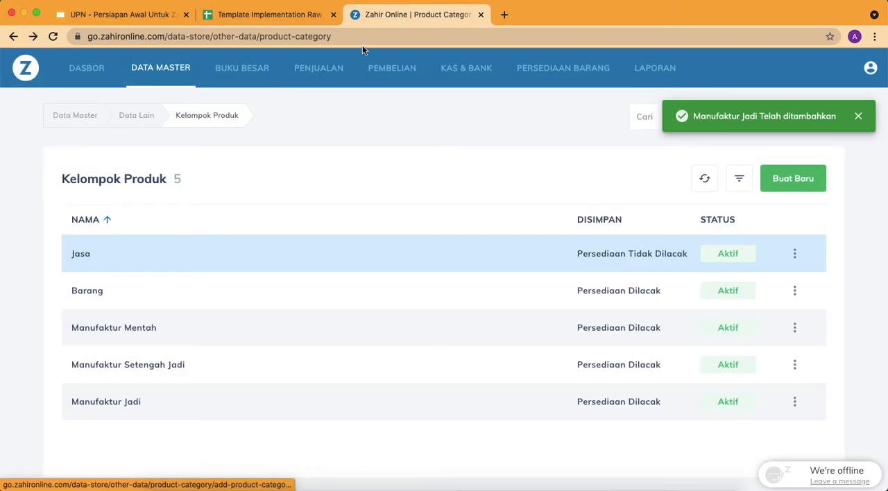
Open the Data Produk list in the Persediaan Barang module
click(303, 19)
click(407, 15)
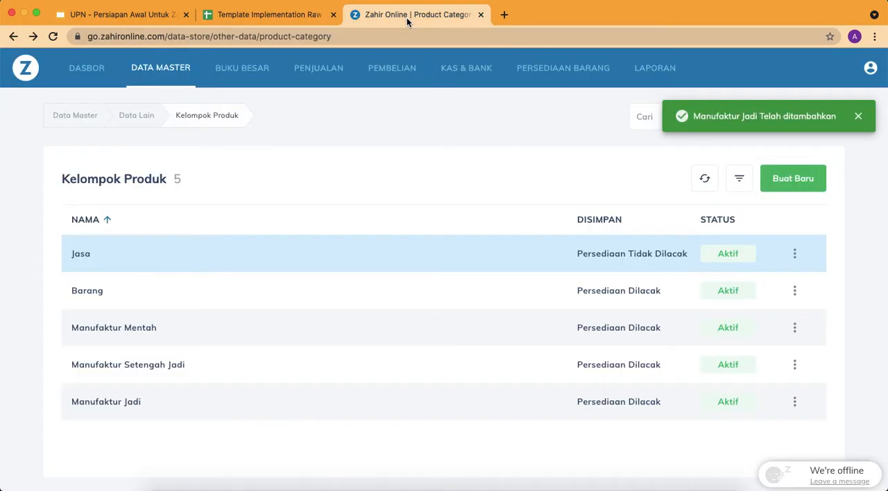
click(572, 72)
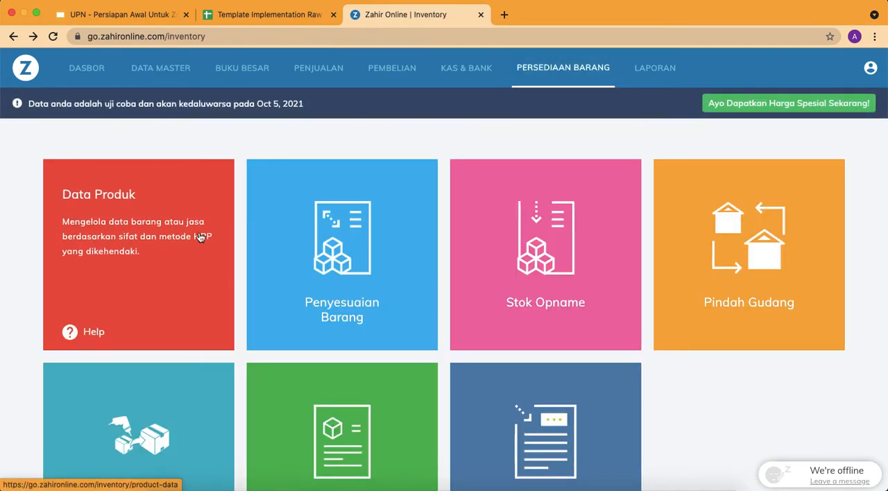
click(172, 246)
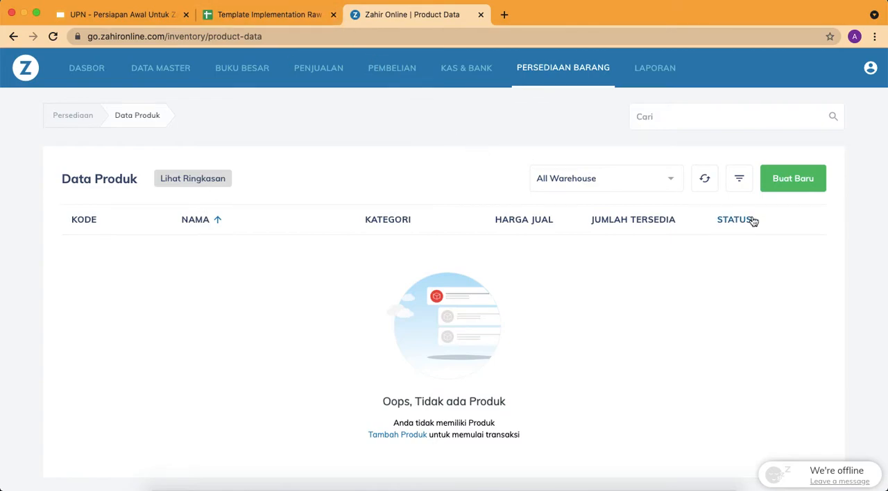
Try to activate the Data Transaksi CSV import through the subscription page, and return to the product list
click(869, 67)
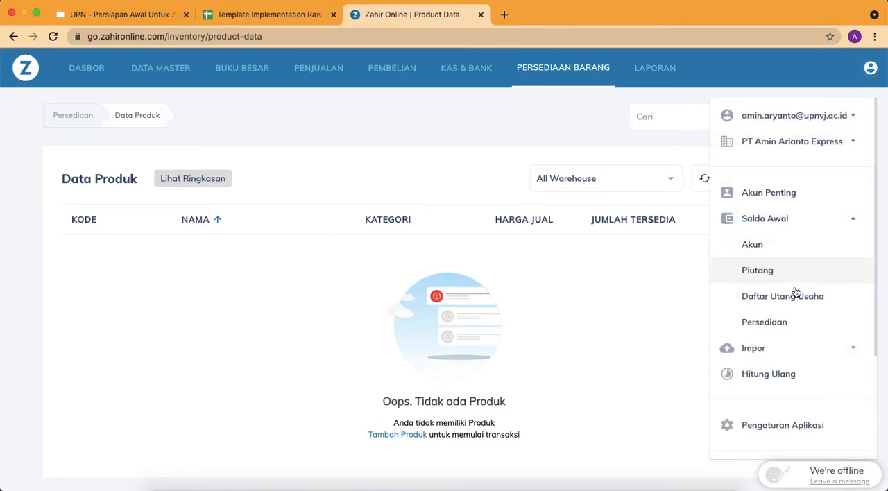
click(799, 348)
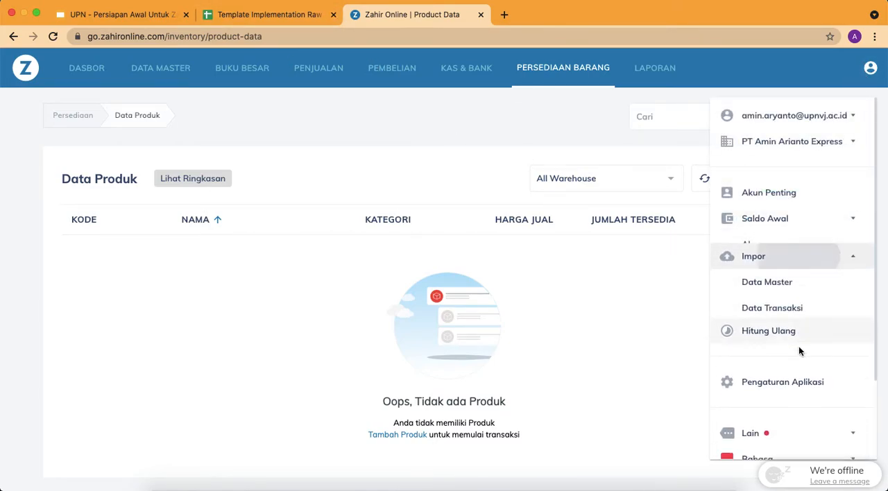
click(799, 296)
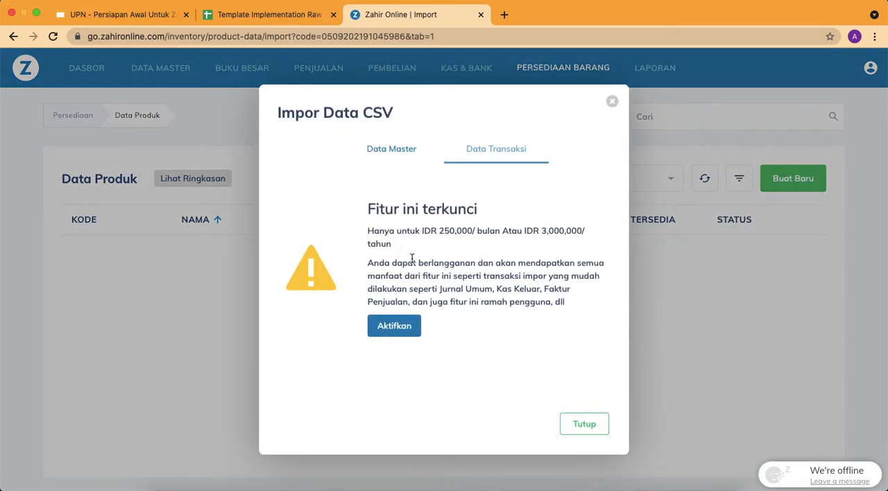
click(395, 326)
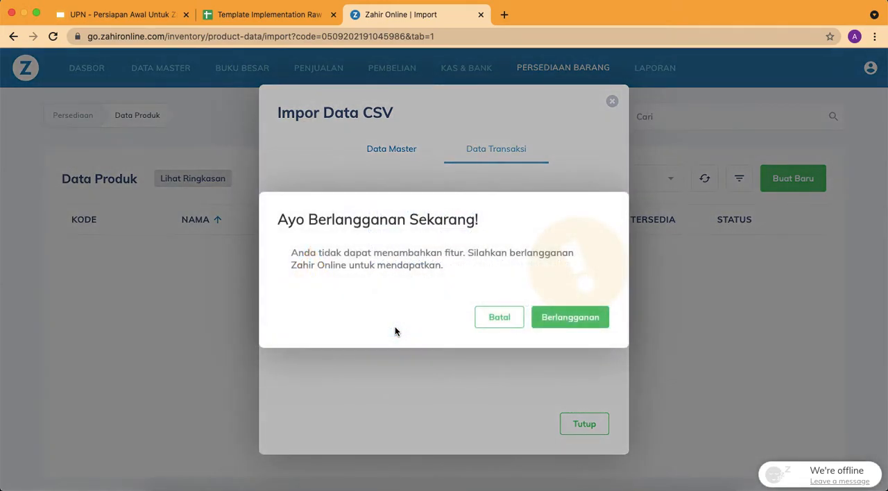
click(544, 322)
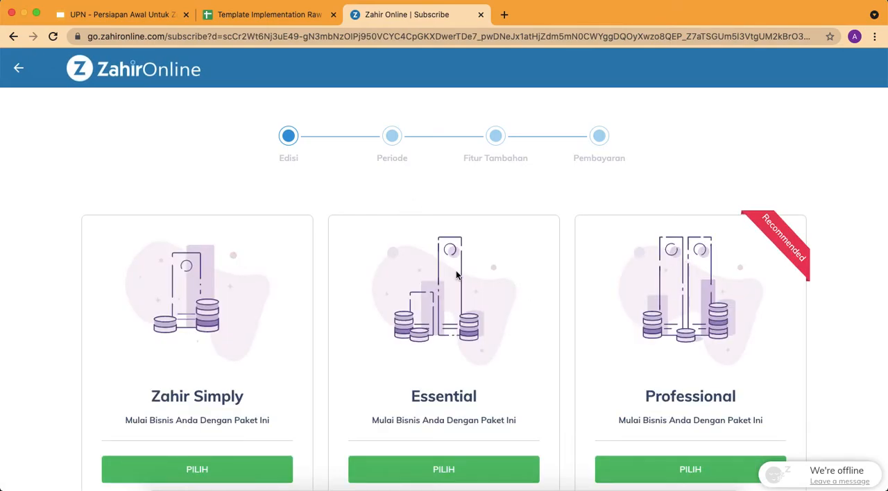
click(14, 36)
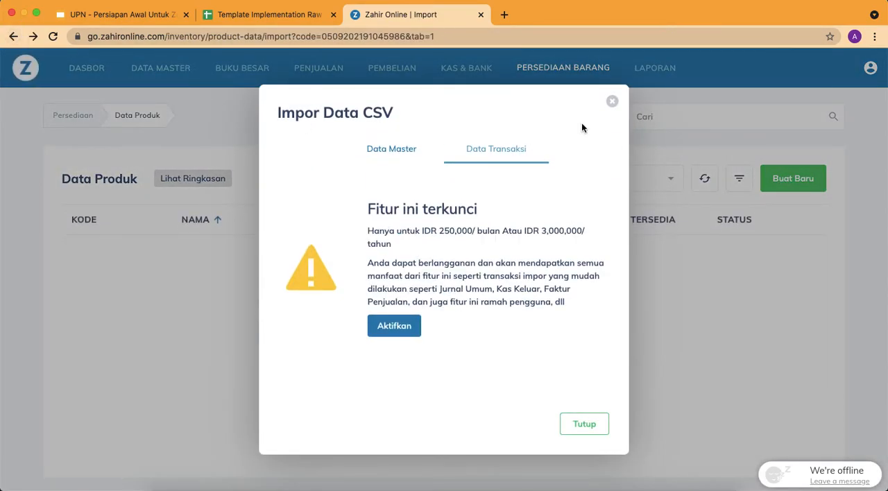
click(612, 101)
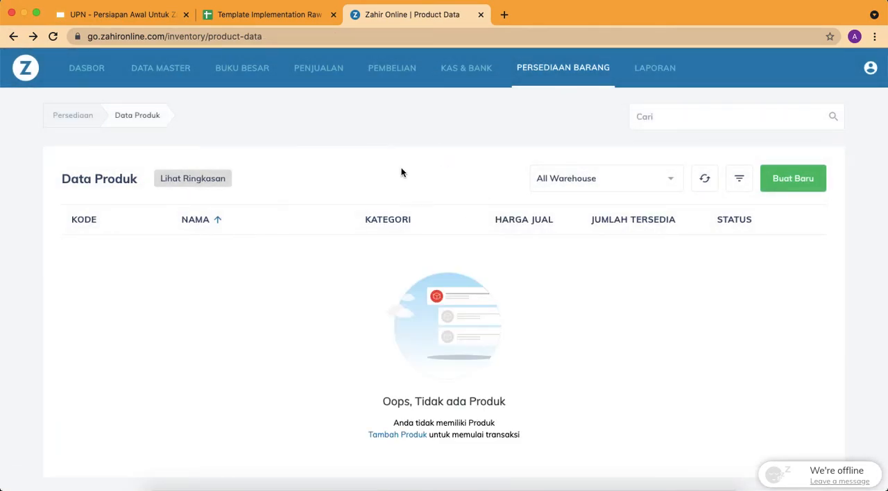
Switch to the template spreadsheet and copy the J001 code and description from row 3 of the Item sheet
click(234, 15)
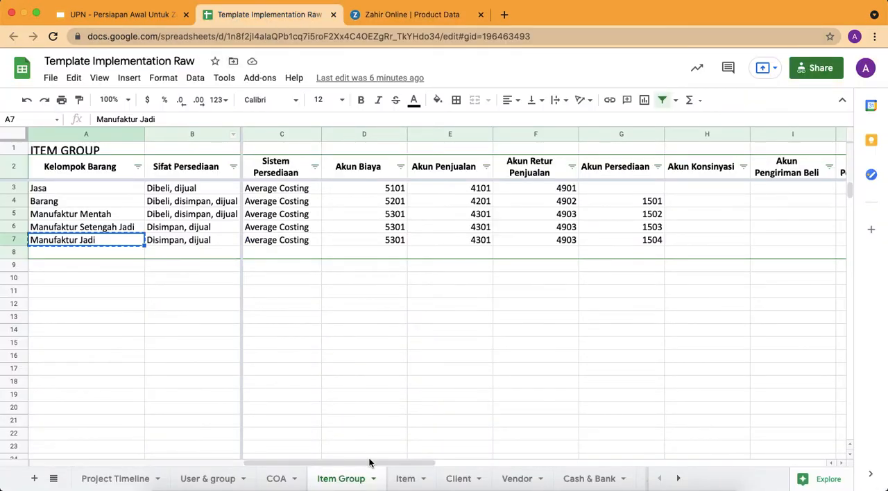
click(406, 478)
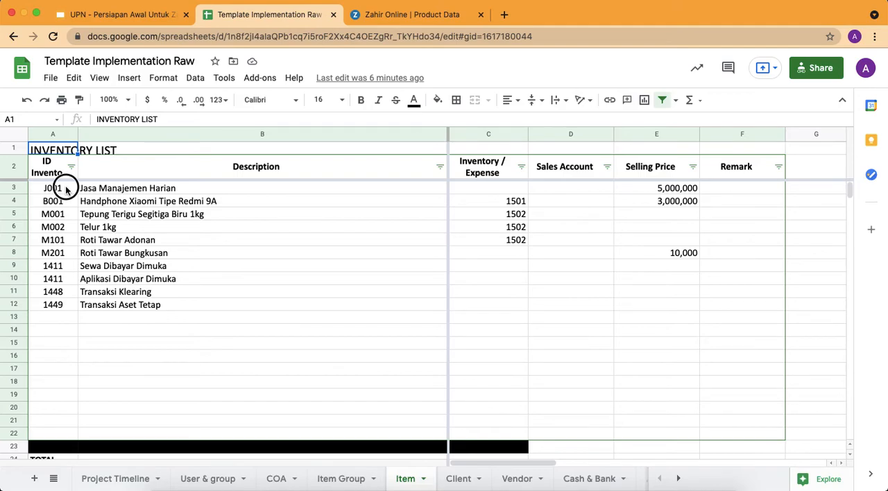
drag(66, 188, 100, 188)
key(ctrl+c)
Start a new product in Zahir Online with the name Jasa Manajemen Harian and product code J001
click(405, 20)
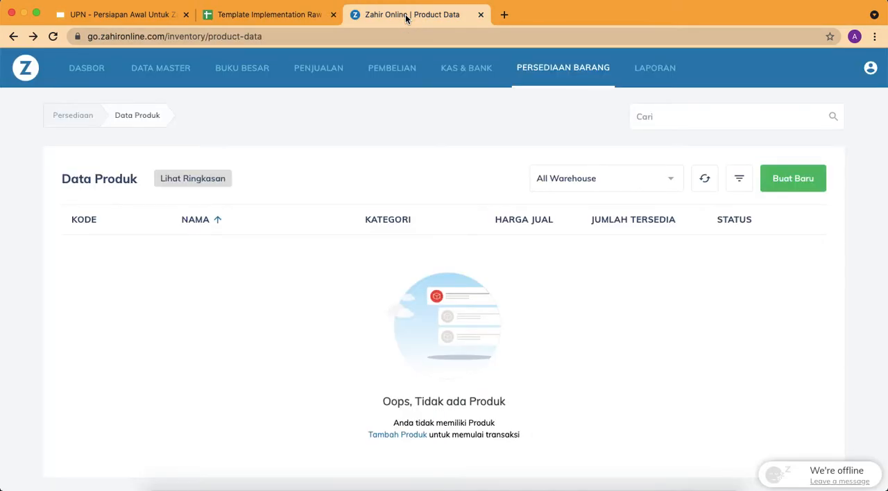
click(794, 184)
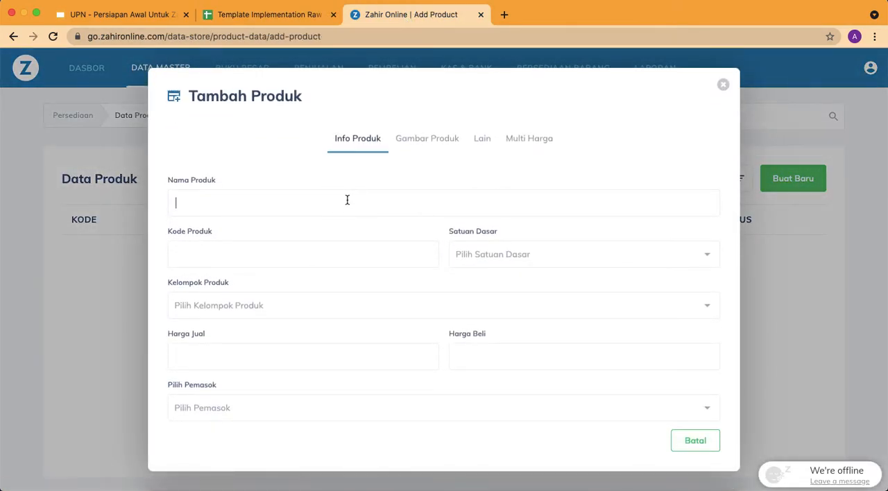
key(super+v)
drag(194, 203, 170, 204)
key(super+x)
key(shift+Right)
key(BackSpace)
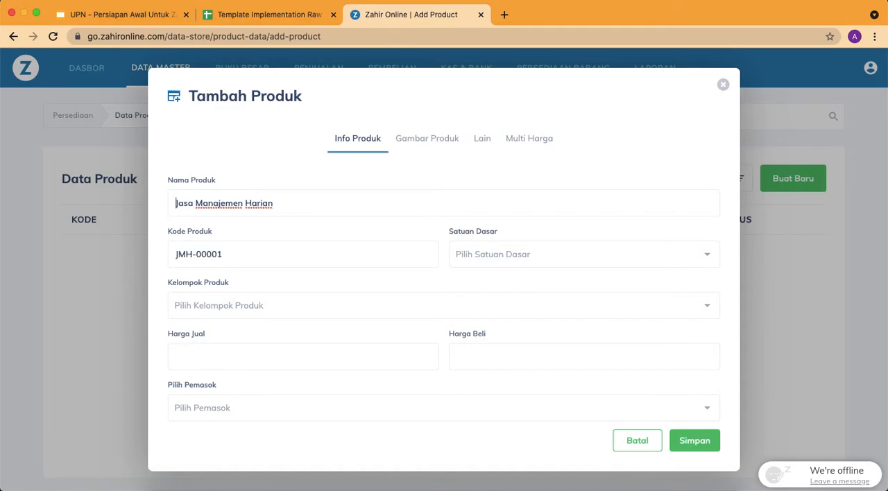
drag(254, 252, 145, 251)
key(super+v)
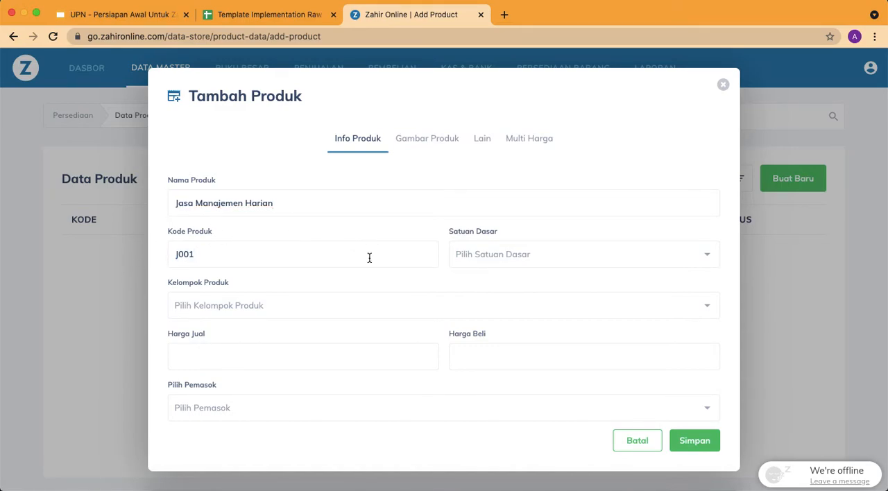
Look for the Day unit in the product's Satuan Dasar options and in the full base unit lookup
click(472, 256)
scroll(490, 324, down, 3)
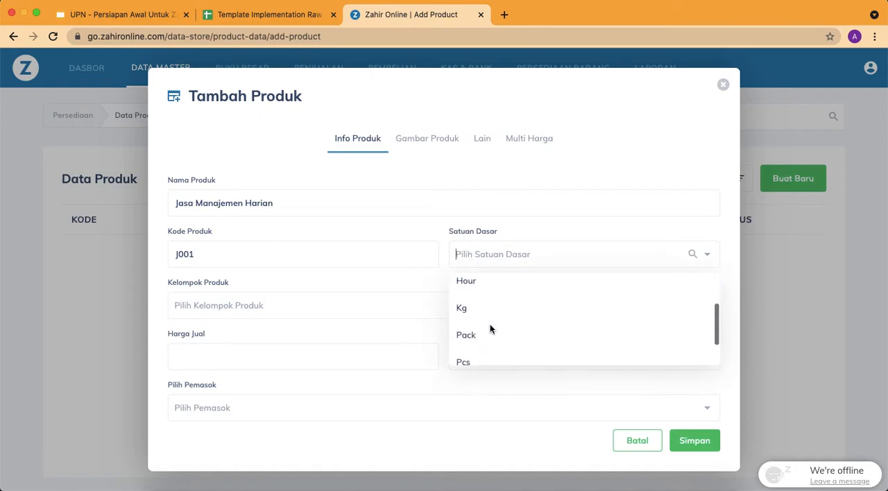
click(498, 255)
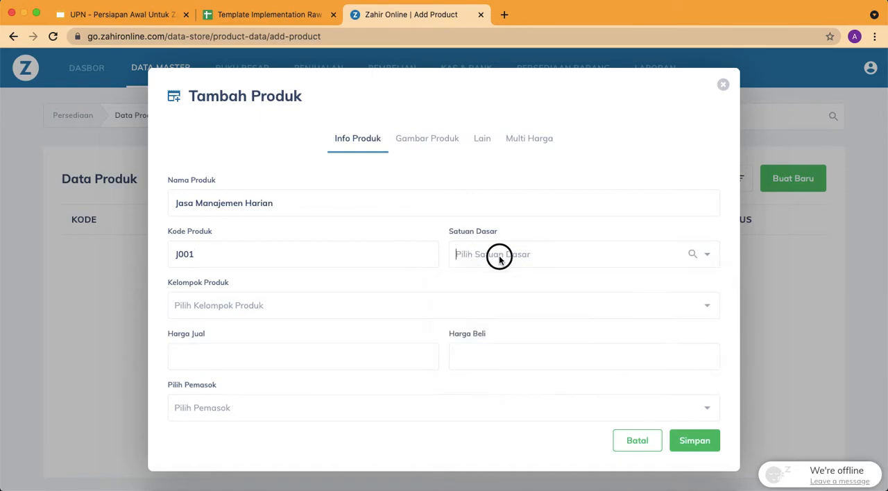
text(da)
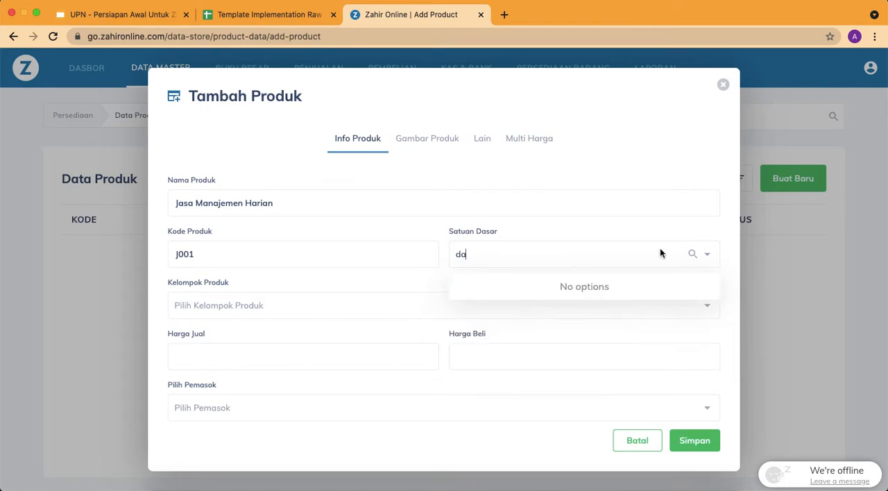
click(692, 255)
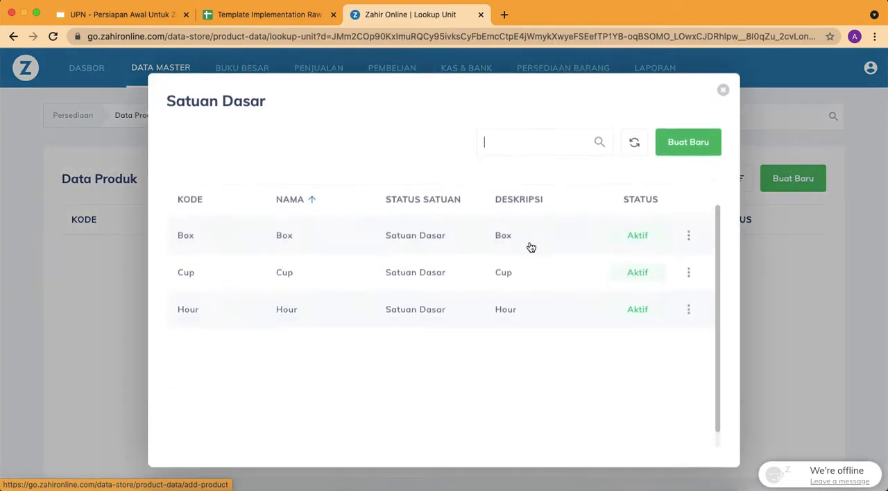
scroll(465, 295, down, 1)
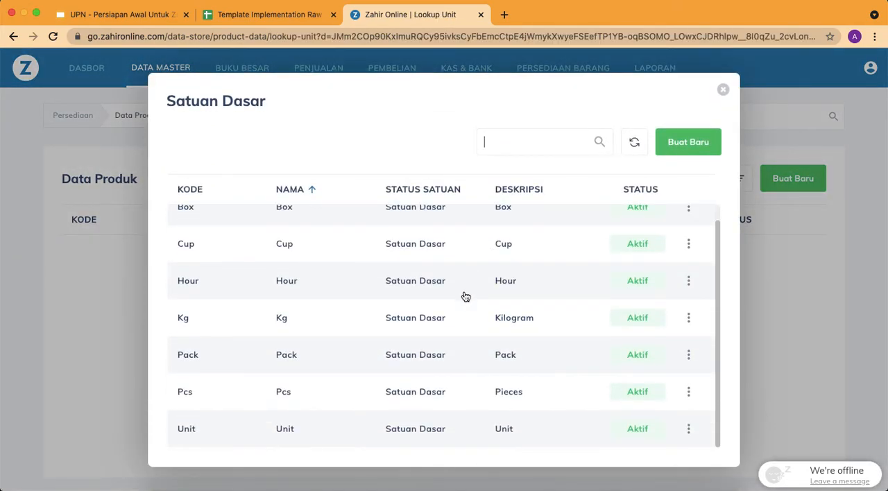
scroll(482, 341, up, 1)
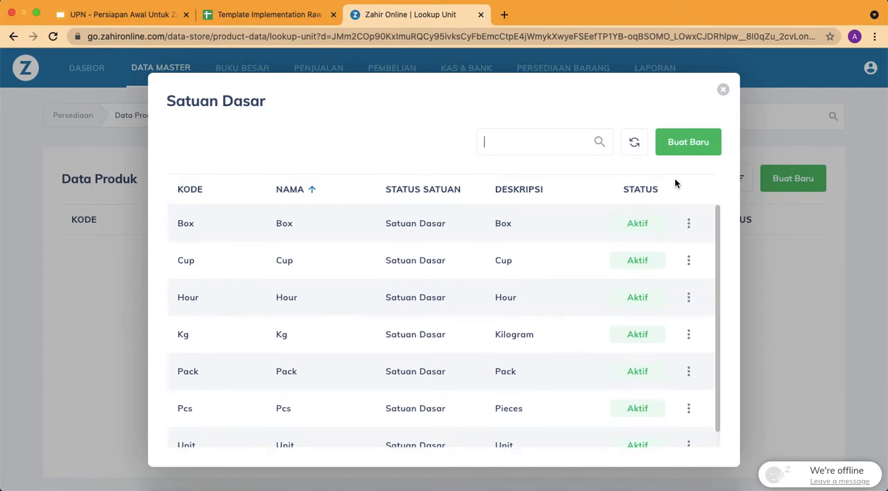
Try to add a new measurement unit with Day as its code, name and description, active and marked as Satuan Dasar
click(691, 143)
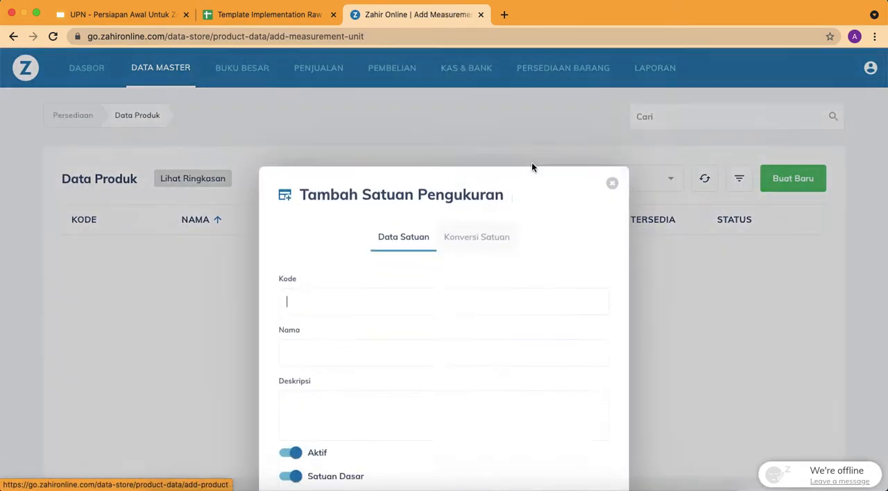
text(Day)
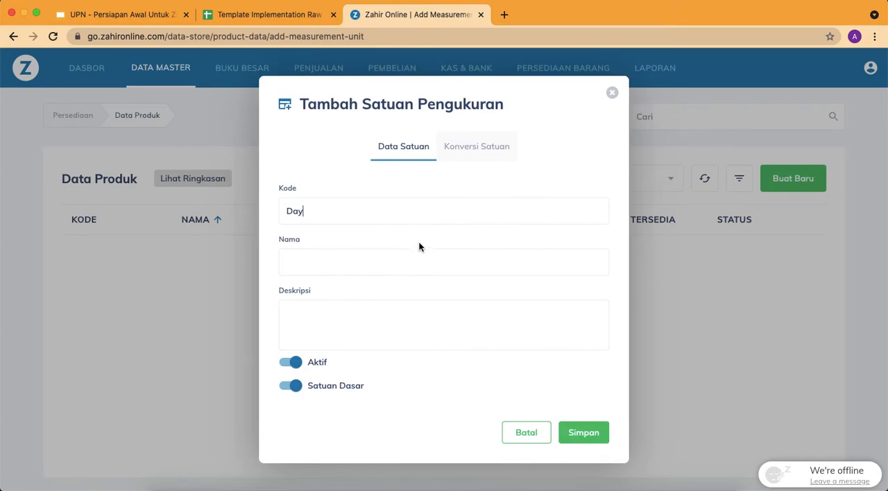
click(385, 317)
click(591, 437)
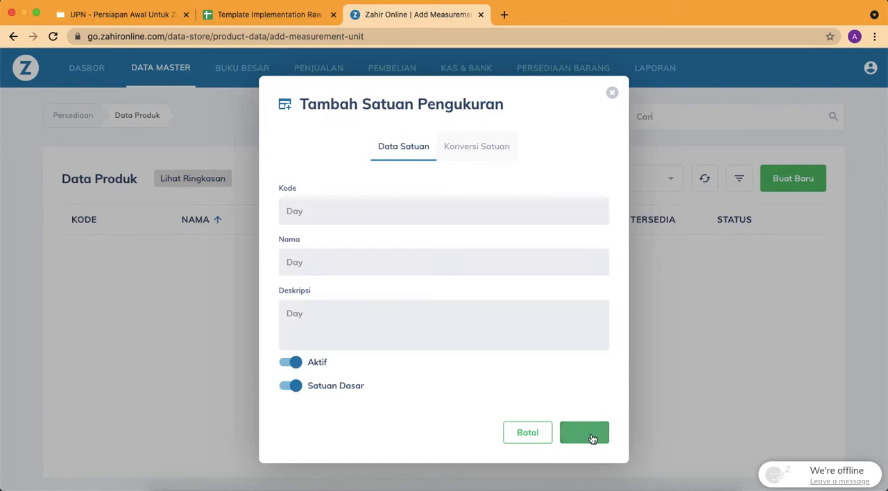
click(613, 93)
scroll(512, 270, down, 1)
scroll(512, 270, up, 1)
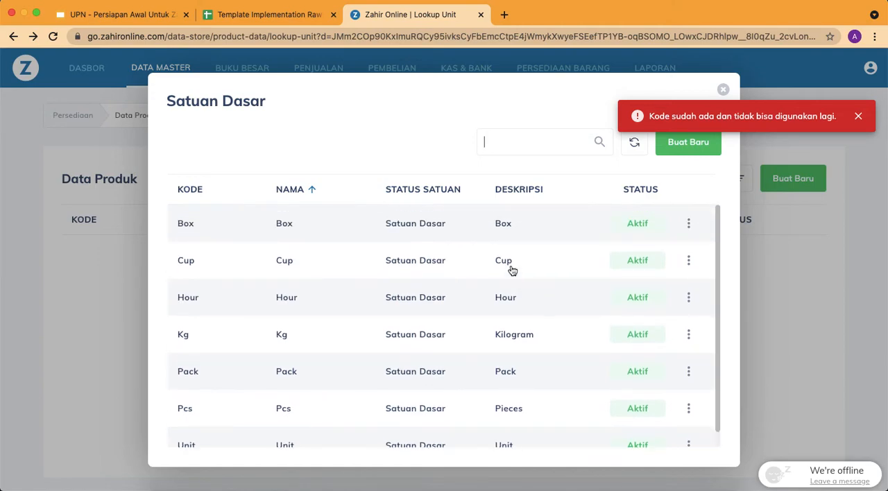
Discard the unfinished product and open the Satuan Pengukuran list in Data Master
click(723, 91)
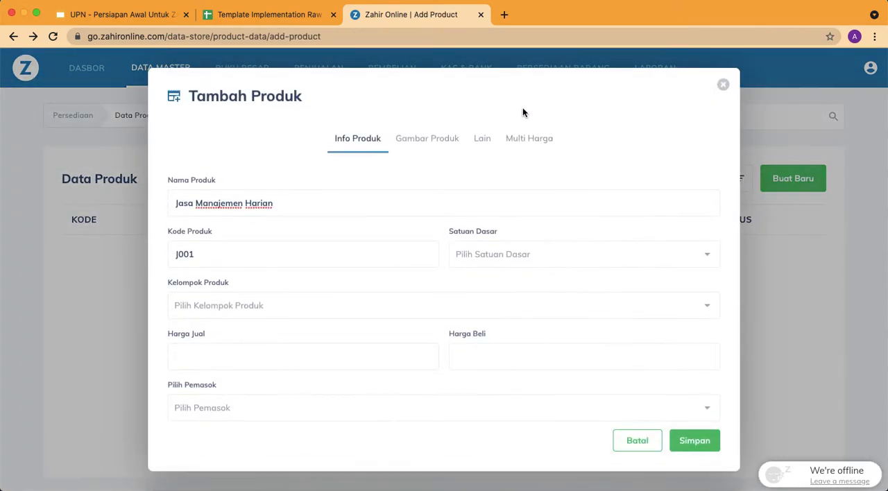
click(723, 86)
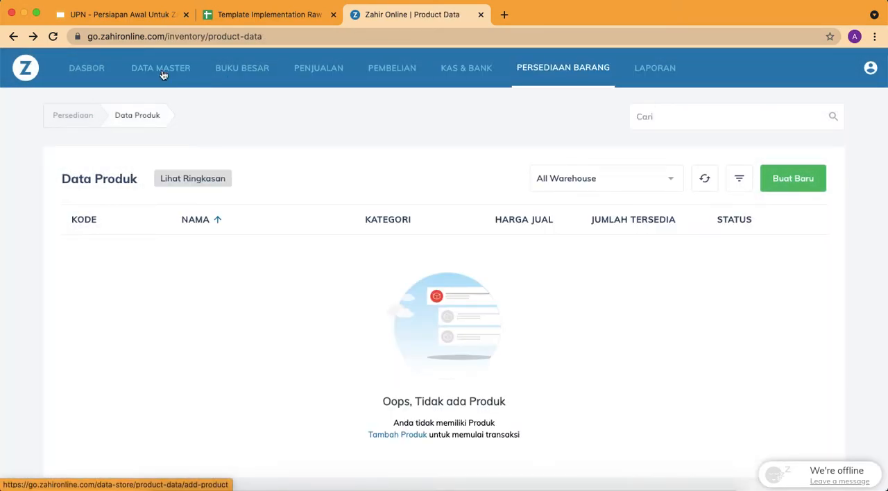
click(140, 71)
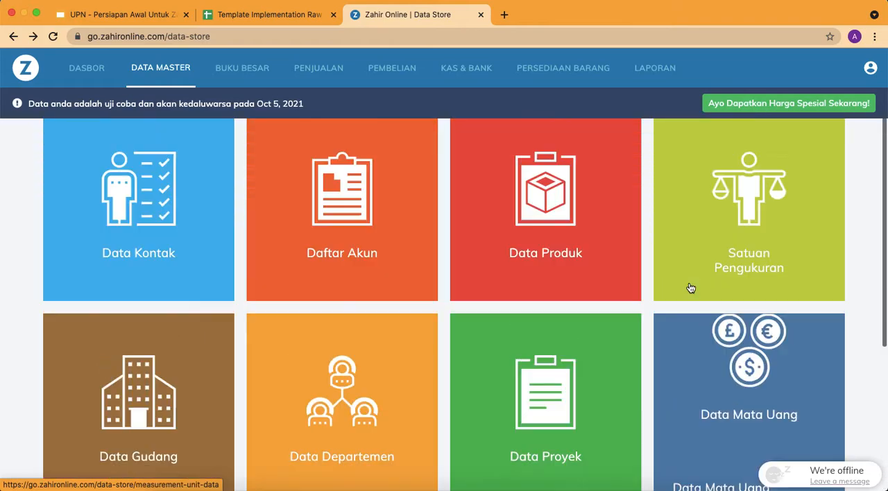
click(736, 256)
scroll(479, 332, down, 2)
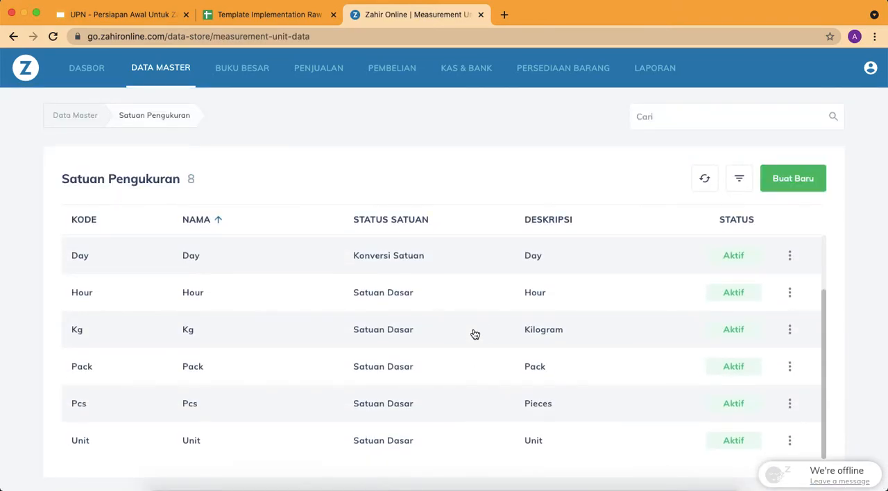
scroll(475, 334, up, 2)
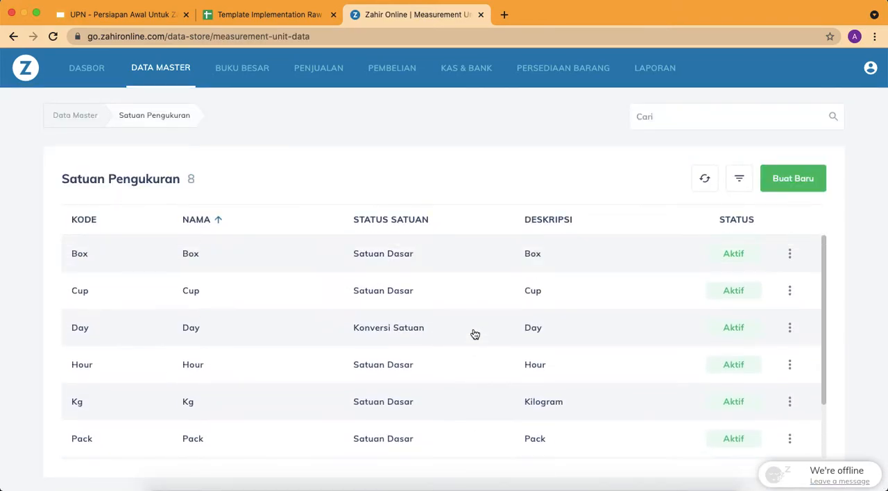
Edit the Day unit to make it a Satuan Dasar and save the change
click(786, 327)
click(742, 369)
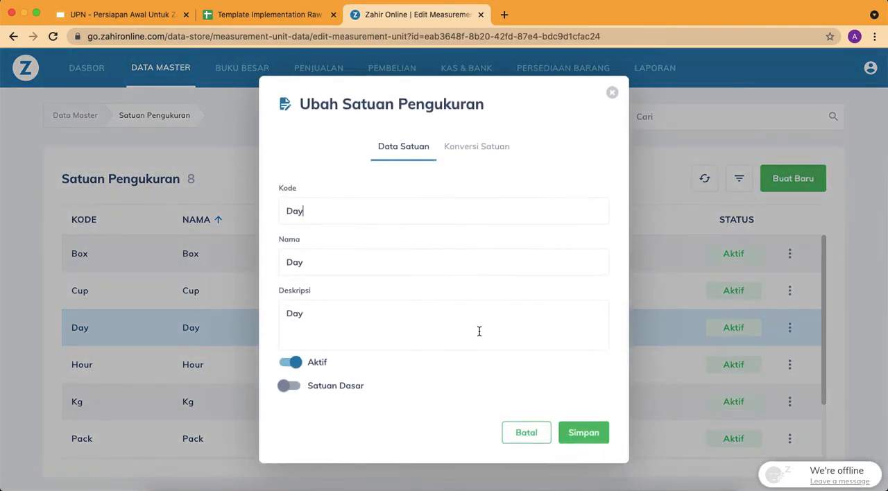
click(297, 390)
click(569, 434)
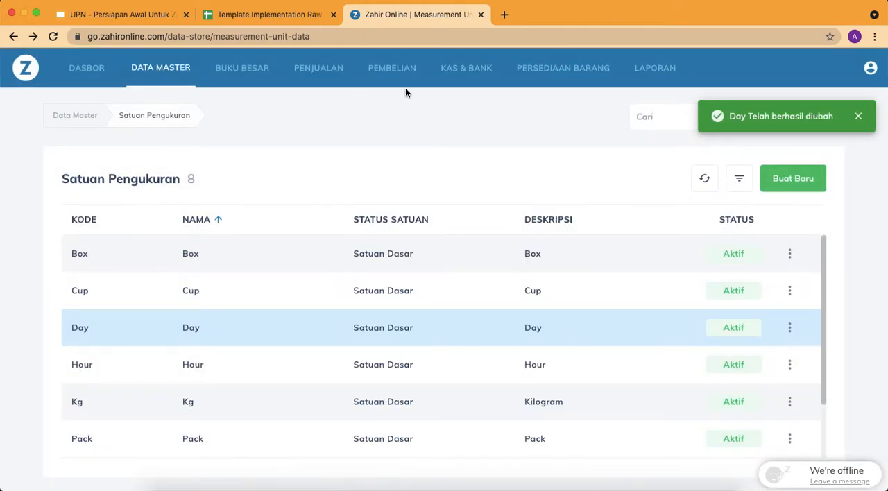
Start a new product from the Persediaan Barang product list, pasting J001 as its name and product code
click(564, 69)
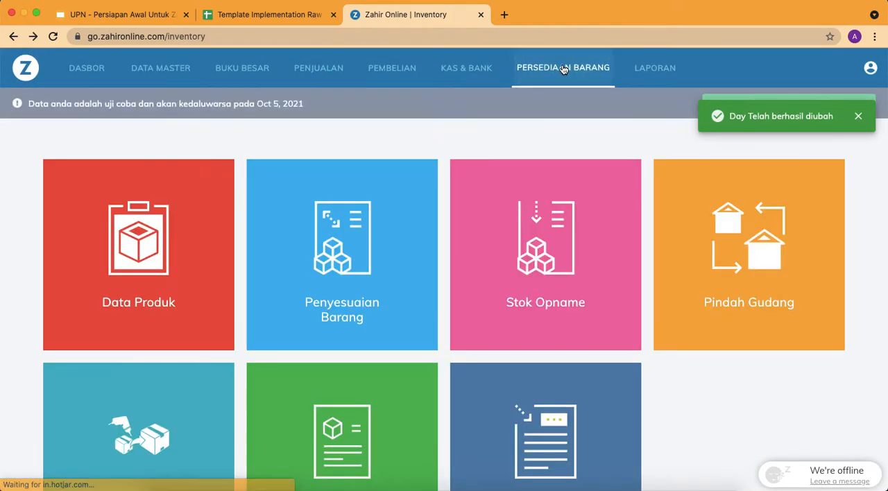
click(181, 234)
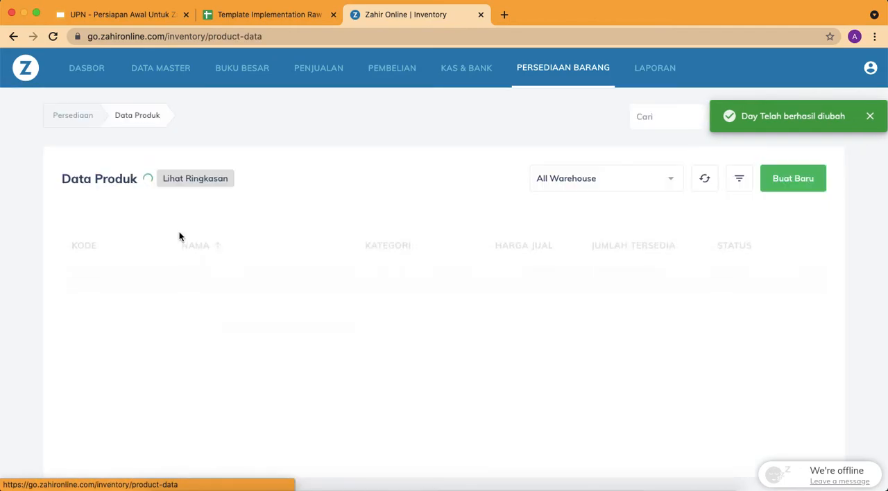
click(781, 177)
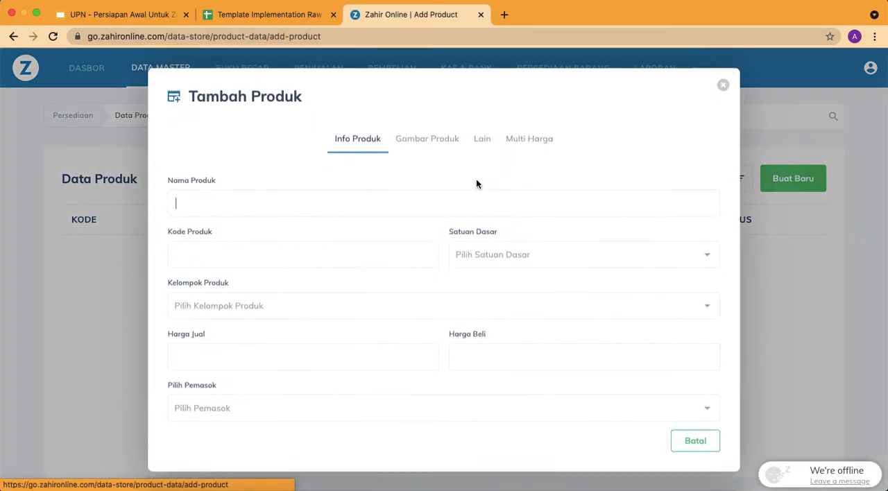
text(J001)
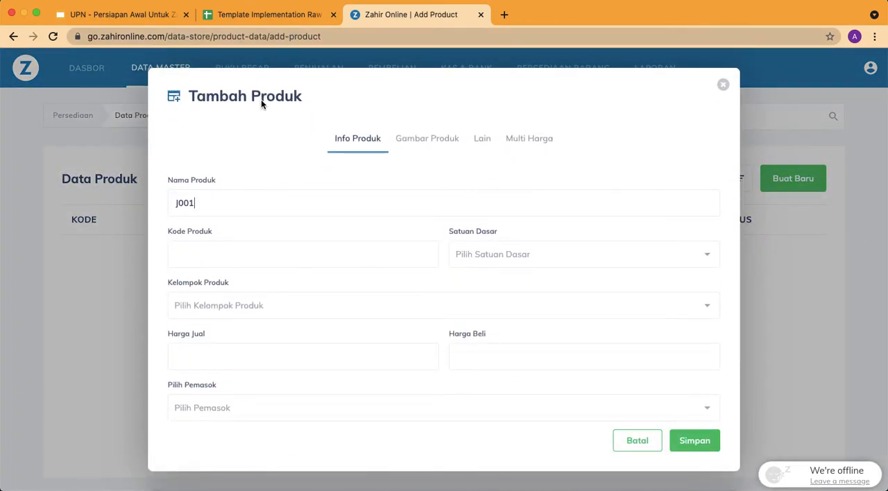
drag(217, 254, 114, 254)
text(J001)
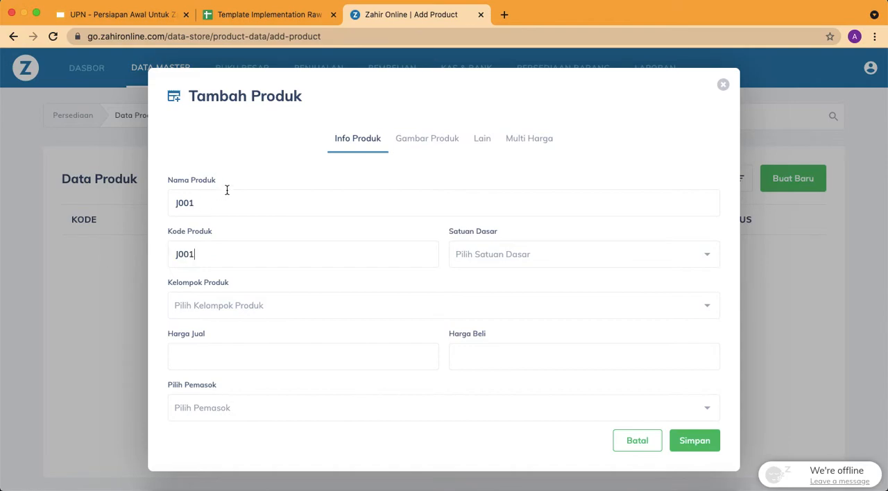
Copy the description Jasa Manajemen Harian from row 3 of the template's Item sheet and paste it as the product name
click(297, 12)
click(214, 189)
key(super+c)
click(413, 14)
double_click(185, 203)
key(super+v)
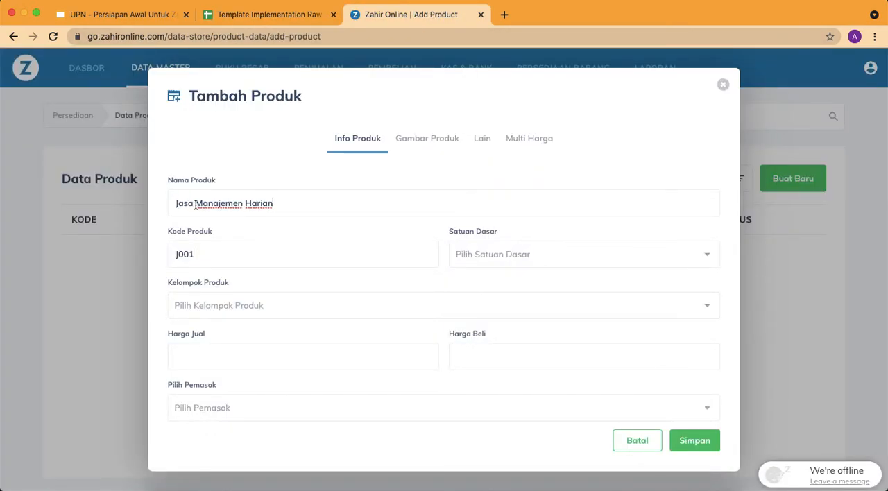
Set the product's base unit to Day and its product group to Jasa
click(494, 254)
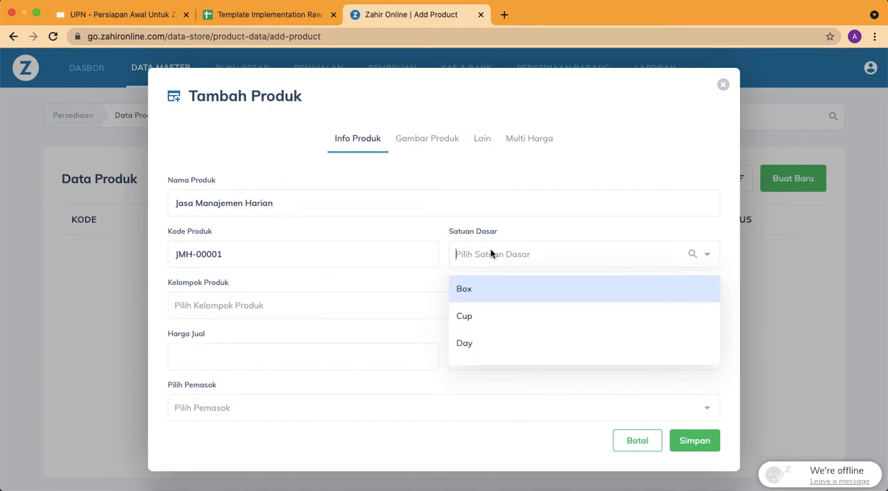
click(505, 342)
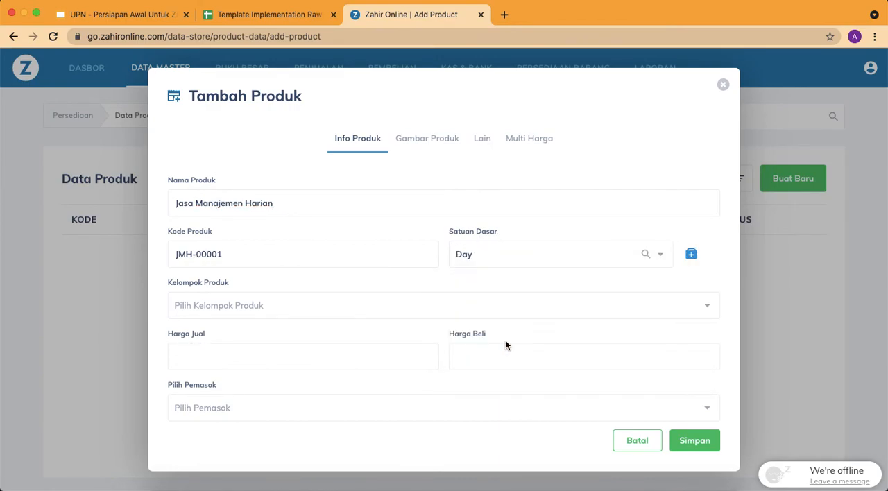
click(361, 303)
click(258, 368)
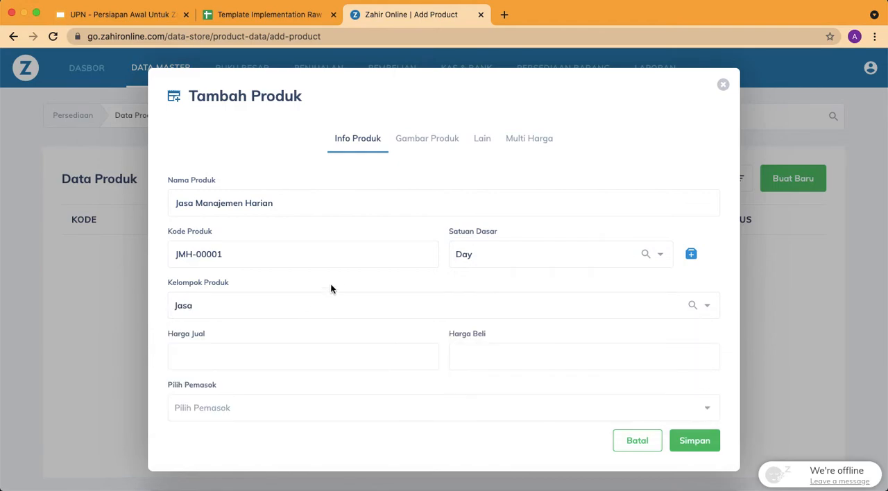
Look up the selling price in row 3 of the Item sheet, enter 5,000,000 as Harga Jual, and save the product
scroll(330, 285, down, 2)
click(323, 304)
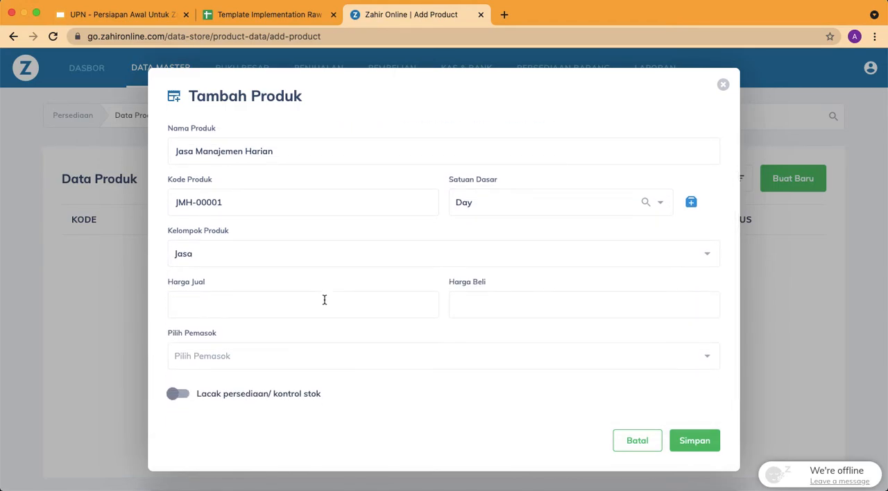
click(267, 13)
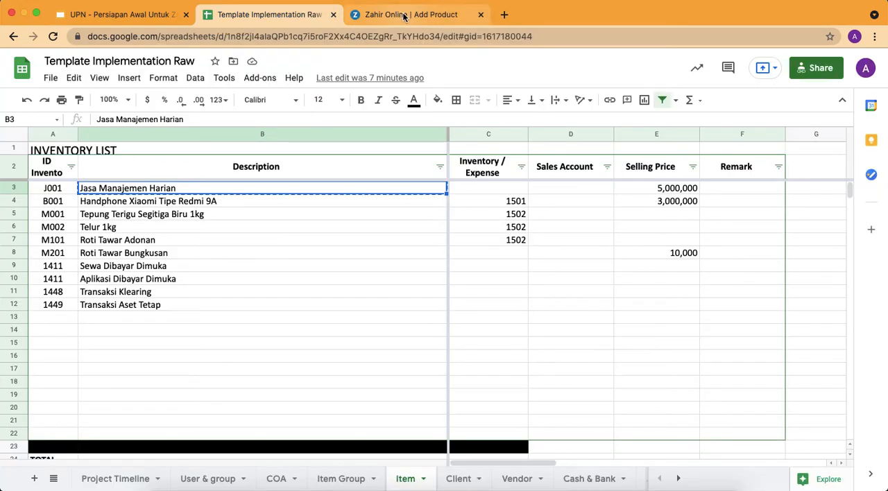
click(404, 15)
click(327, 311)
text(3)
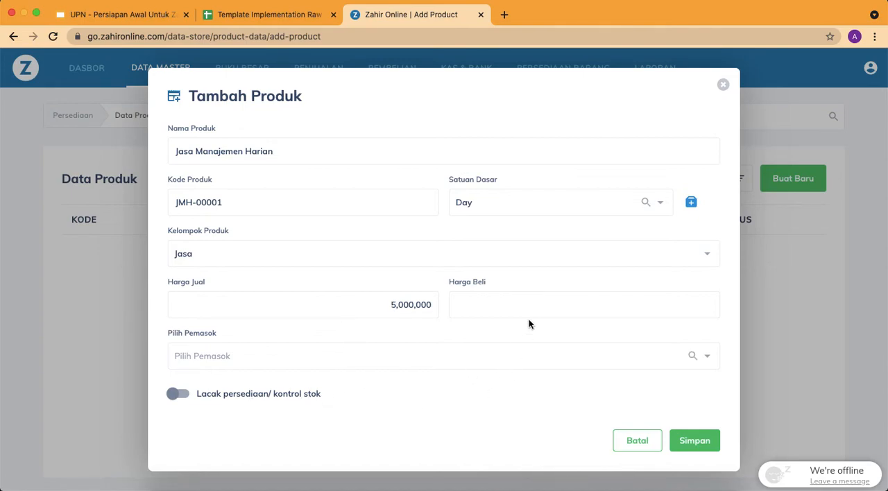
click(702, 447)
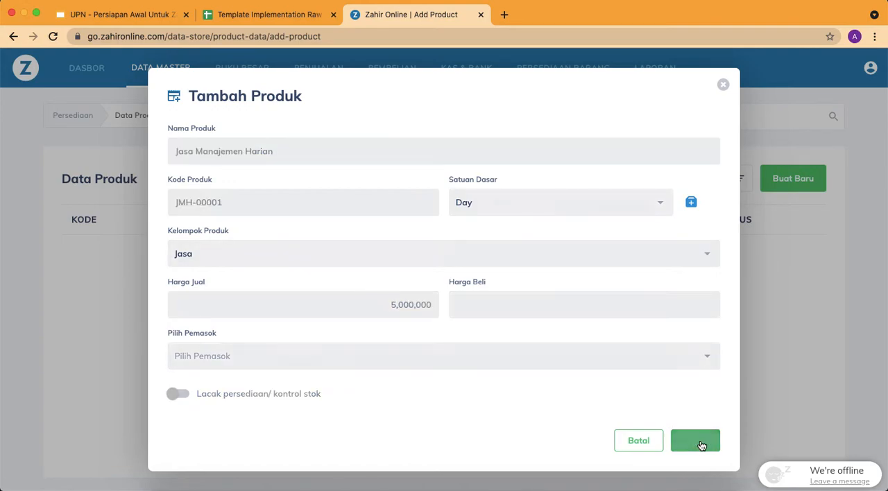
Switch to the template spreadsheet and copy the B001 code and description from row 4 of the Item sheet
click(269, 14)
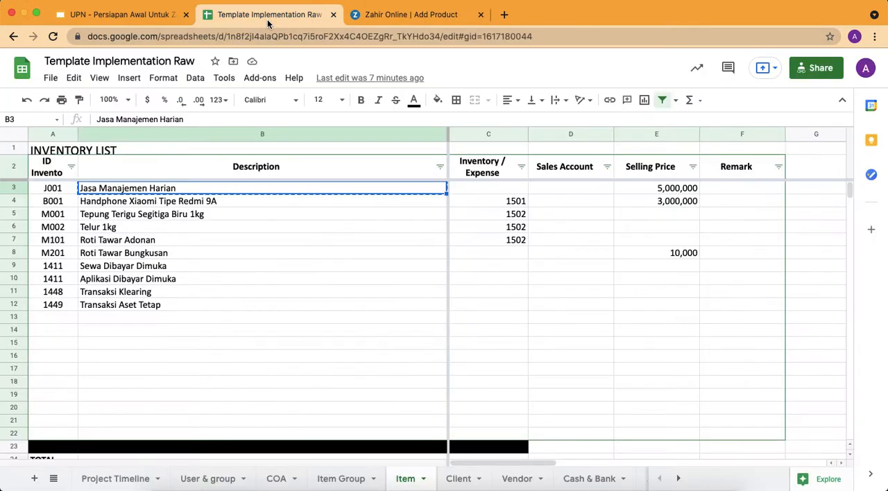
drag(63, 201, 117, 206)
key(super+c)
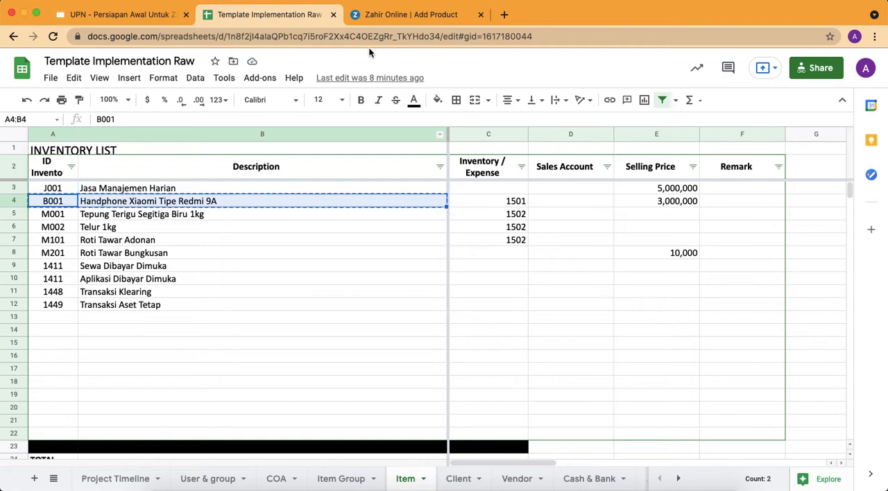
Switch back to Zahir Online and enter Handphone Xiaomi Tipe Redmi 9A as the product name with product code B001
click(410, 14)
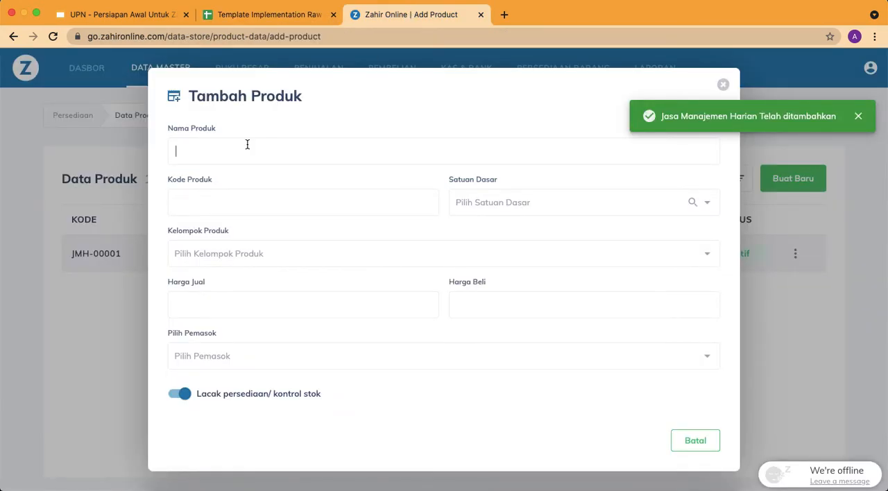
key(super+v)
double_click(186, 151)
key(BackSpace)
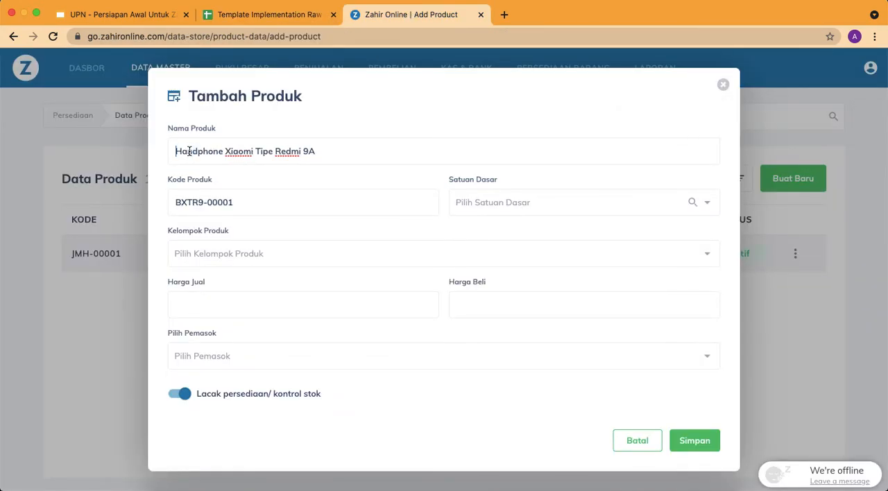
drag(254, 202, 136, 204)
text(B001)
Set the handphone's base unit to Unit and its product group to Barang
click(532, 201)
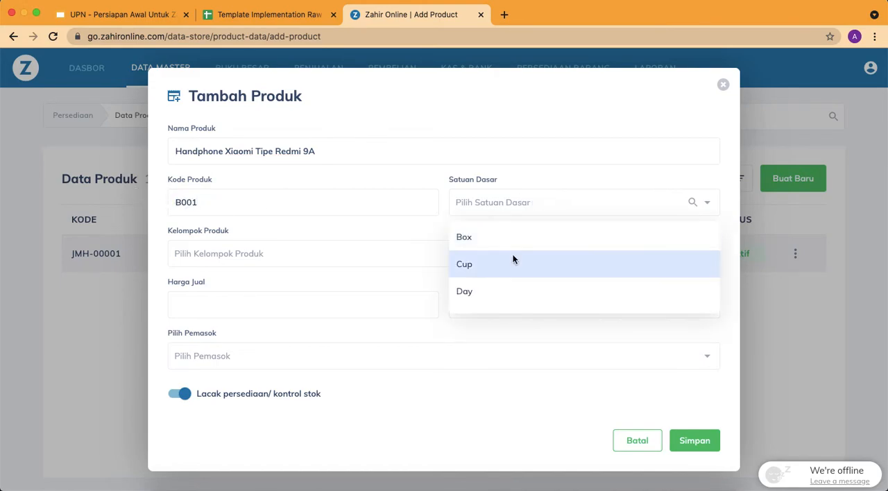
scroll(511, 270, down, 2)
scroll(511, 277, down, 2)
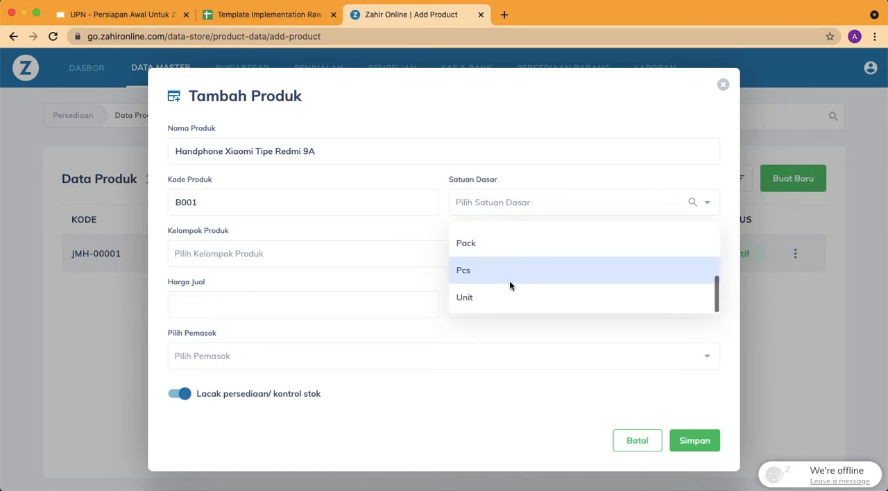
click(508, 298)
click(462, 253)
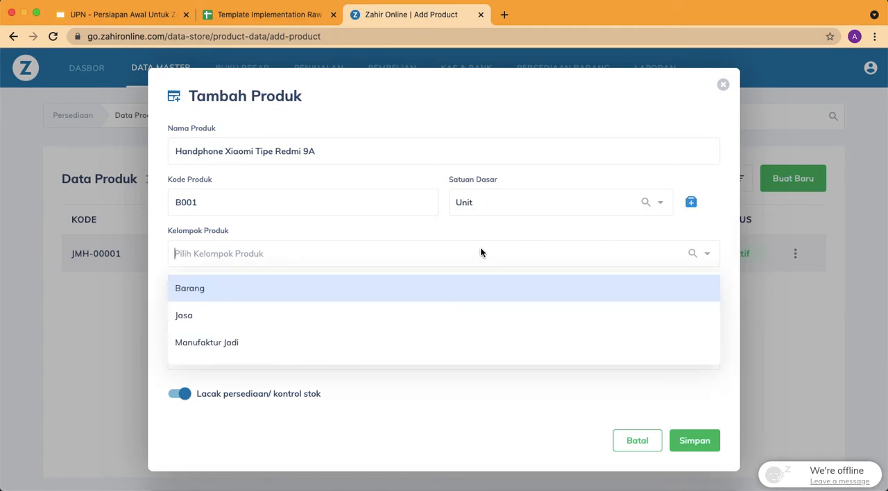
click(247, 297)
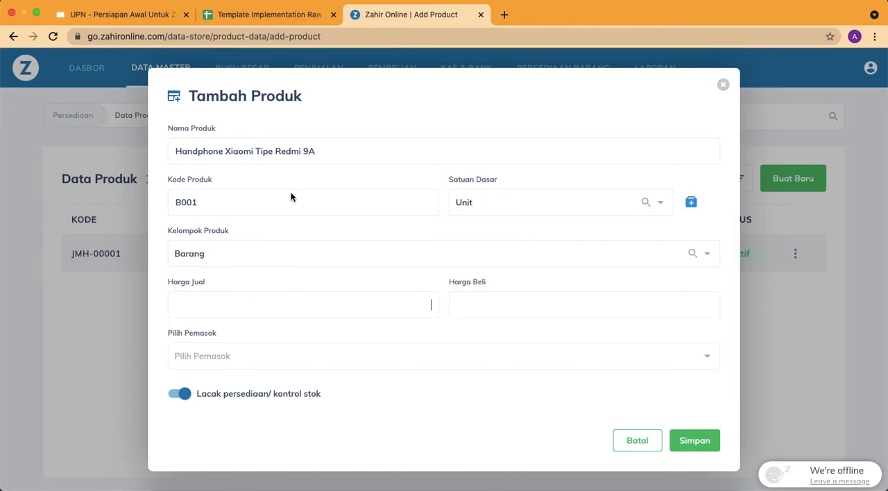
Check row 4's selling price in the template, enter Harga Jual 3,000,000 and Harga Beli 2,500,000, and save the product
click(299, 14)
click(383, 15)
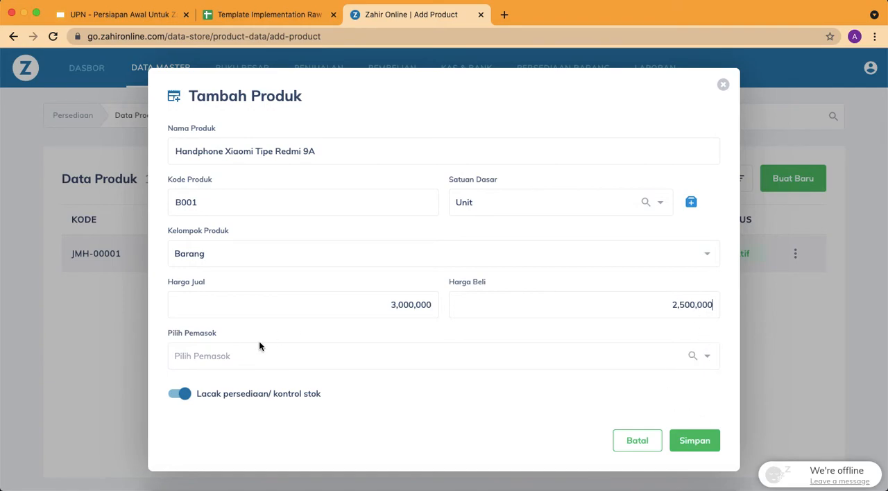
click(701, 442)
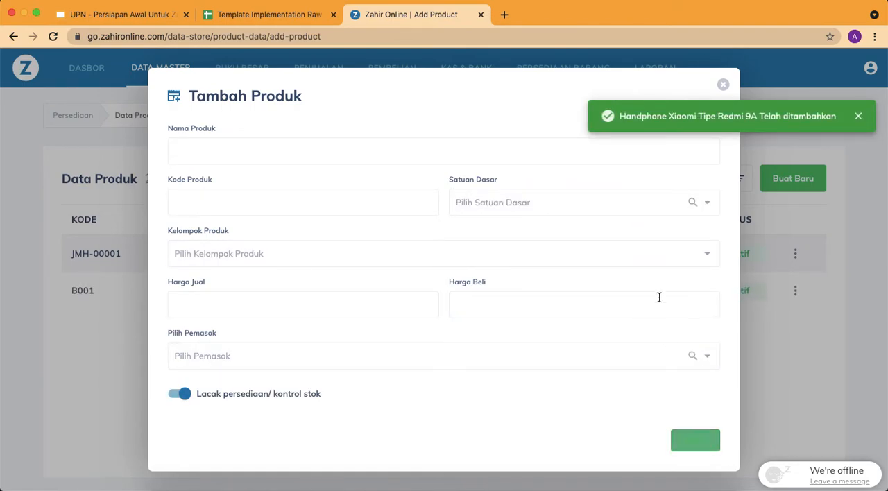
Copy row 5 of the template's Item sheet into a new product named Tepung Terigu Segitiga Biru 1kg with code M001
click(270, 14)
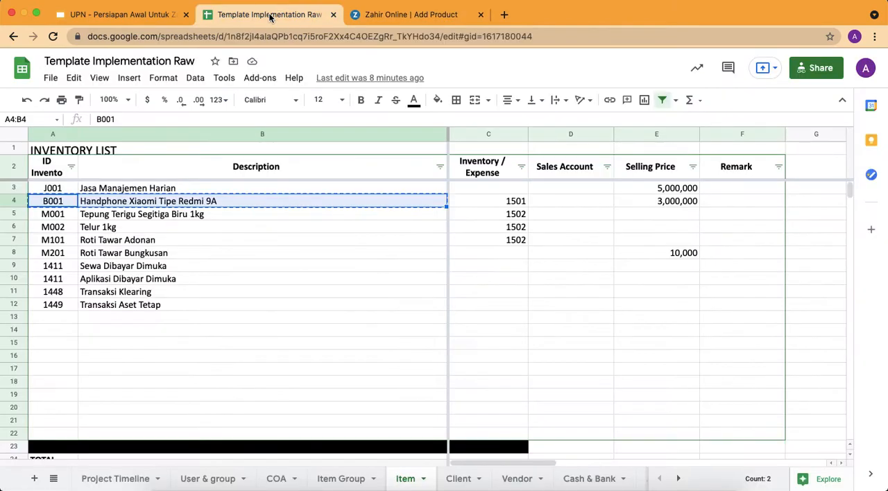
drag(59, 215, 108, 219)
key(ctrl+c)
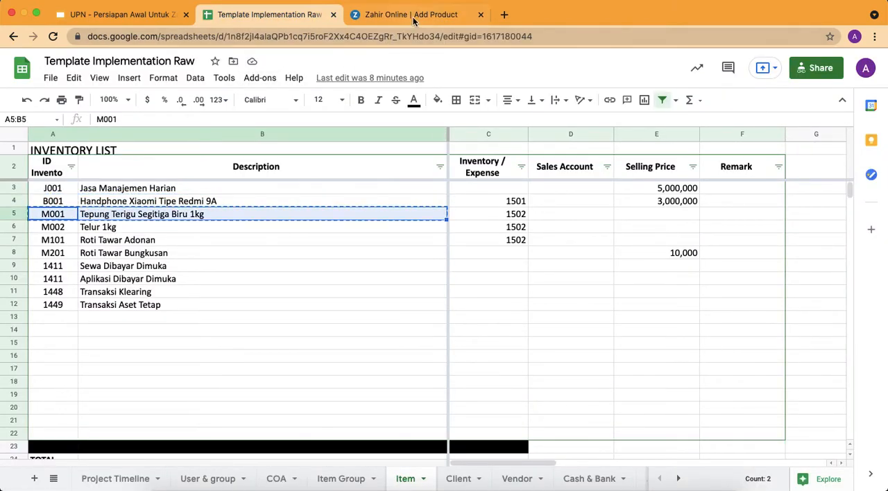
click(423, 13)
key(ctrl+v)
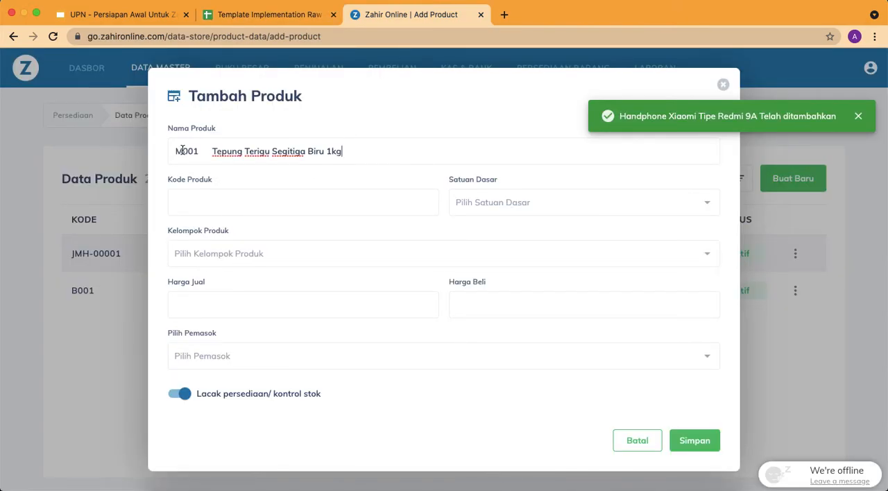
double_click(183, 150)
key(BackSpace)
drag(243, 200, 151, 198)
text(M001)
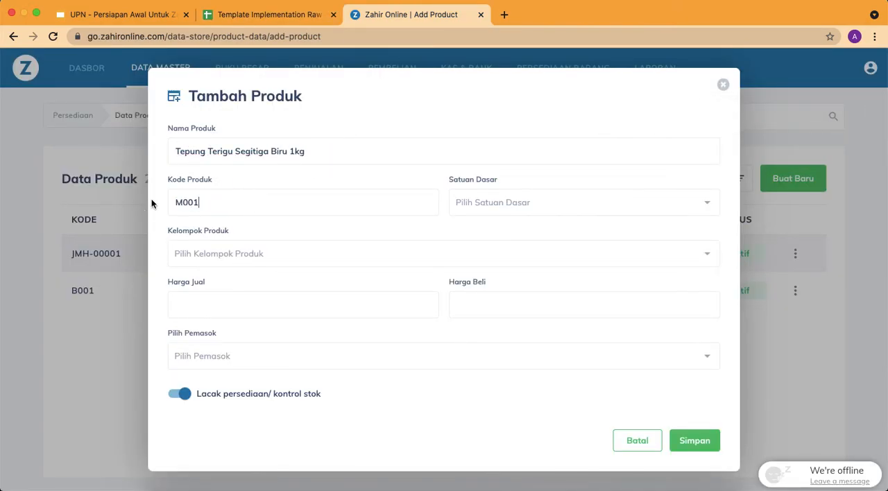
Set the flour product's base unit to Kg and its product group to Manufaktur Mentah
click(521, 203)
scroll(501, 278, down, 3)
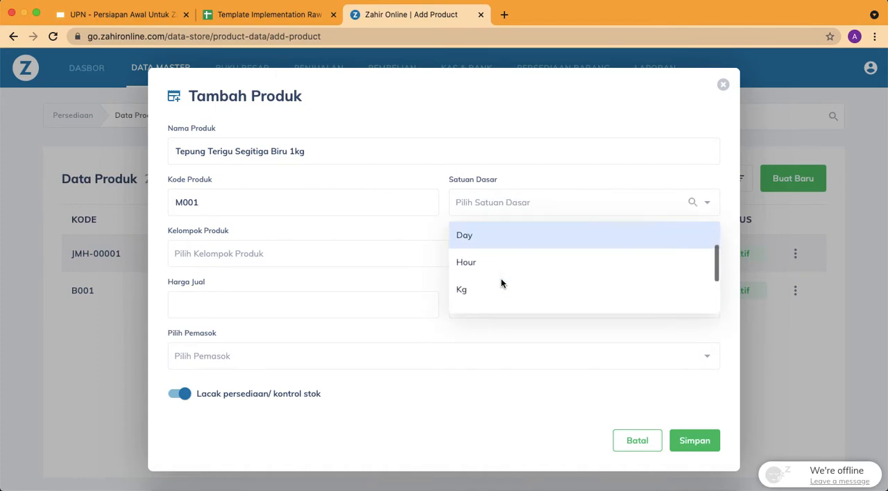
click(473, 261)
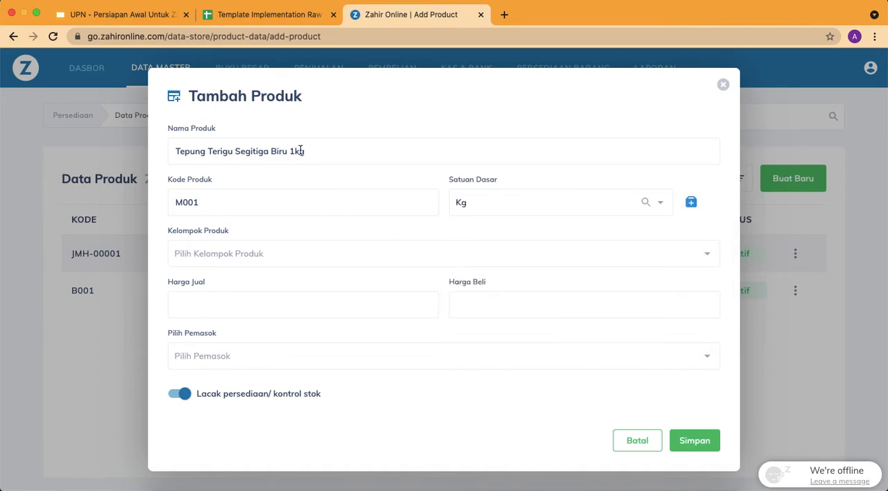
click(285, 260)
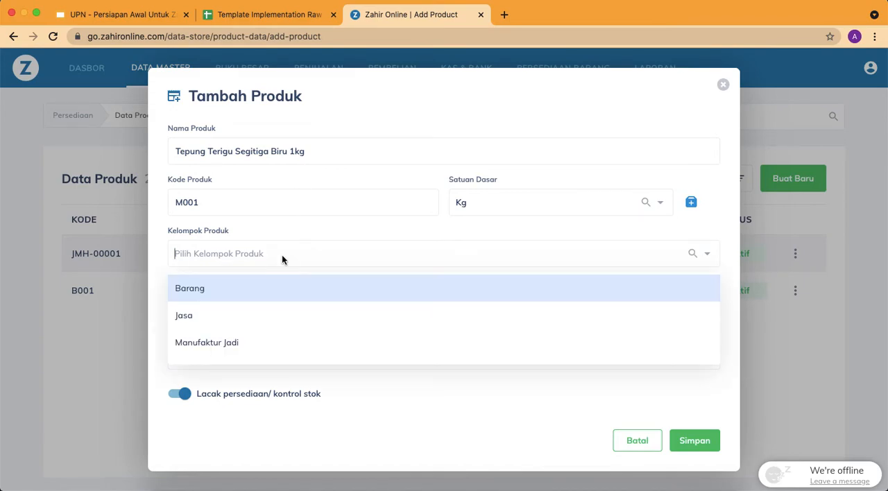
scroll(234, 347, down, 2)
click(236, 333)
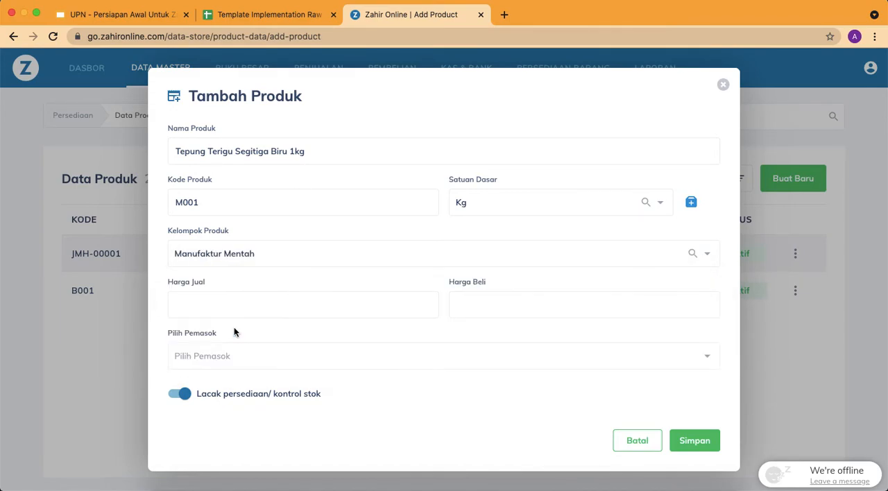
Check the template's Item sheet for the flour's selling price and save the product without prices
click(267, 14)
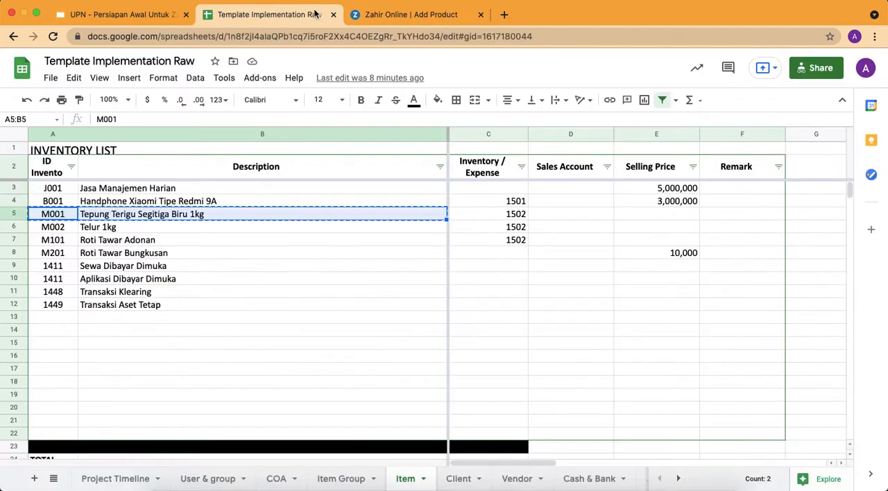
click(388, 14)
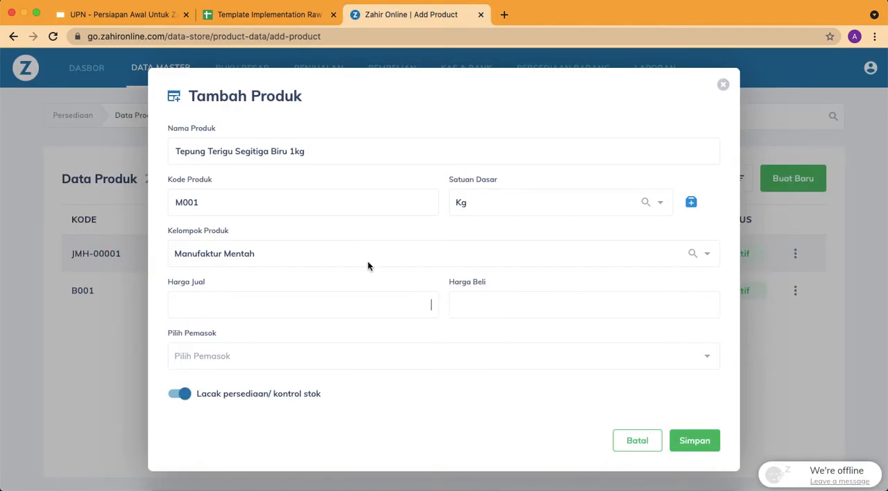
click(700, 440)
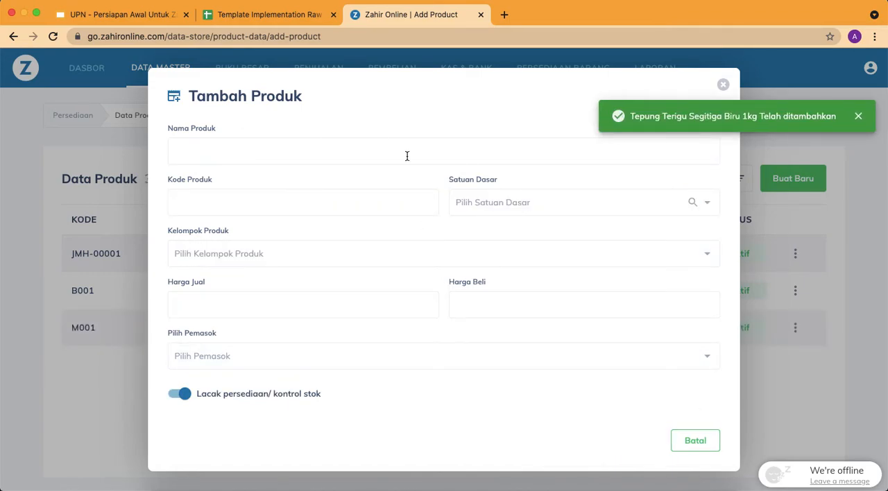
Copy the M002 code and description from row 6 of the template's Item sheet and paste them into the product name
click(281, 16)
drag(60, 228, 113, 234)
key(cmd+c)
click(410, 15)
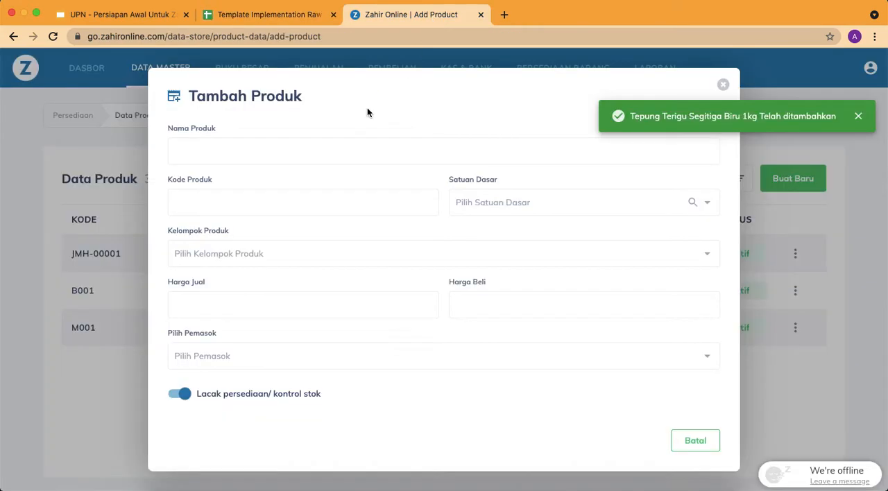
click(240, 147)
key(super+v)
Move the M002 code out of the product name into the product code, leaving Telur 1kg as the name
double_click(184, 151)
key(super+x)
click(210, 202)
drag(232, 202, 120, 206)
key(super+v)
drag(254, 202, 125, 205)
key(super+v)
Set Telur 1kg's base unit to Kg and its product group to Manufaktur Mentah
click(517, 219)
scroll(513, 284, down, 3)
click(513, 282)
click(297, 258)
scroll(242, 339, down, 2)
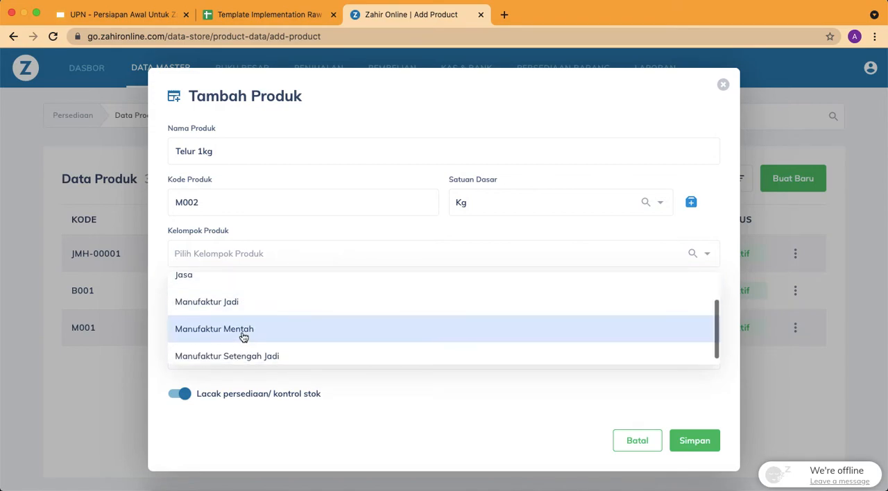
click(242, 333)
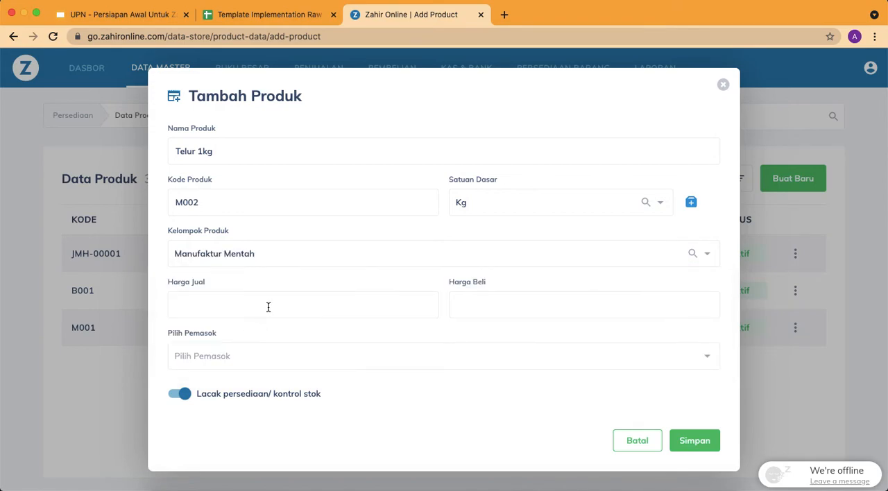
Check the template's Item sheet for Telur 1kg's selling price and save the product without prices
click(243, 15)
click(385, 14)
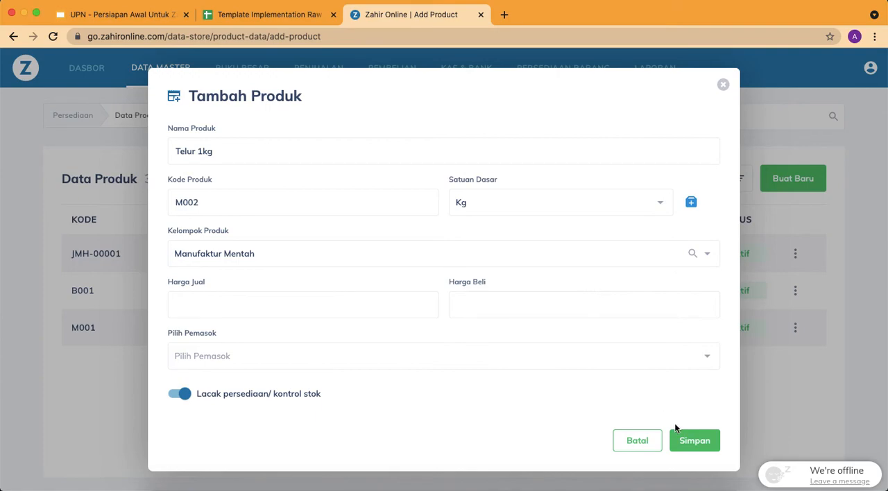
click(690, 438)
Copy row 7 of the template's Item sheet into a new product named Roti Tawar Adonan with code M101
click(262, 14)
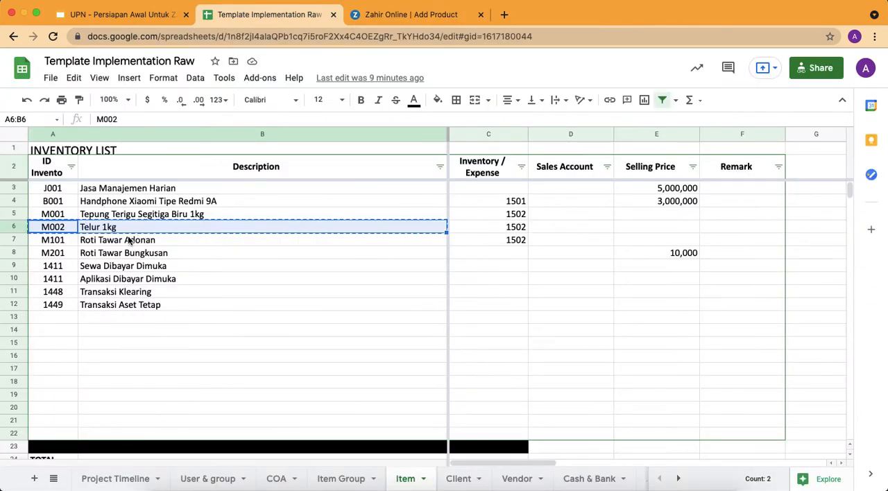
drag(62, 241, 114, 241)
key(ctrl+c)
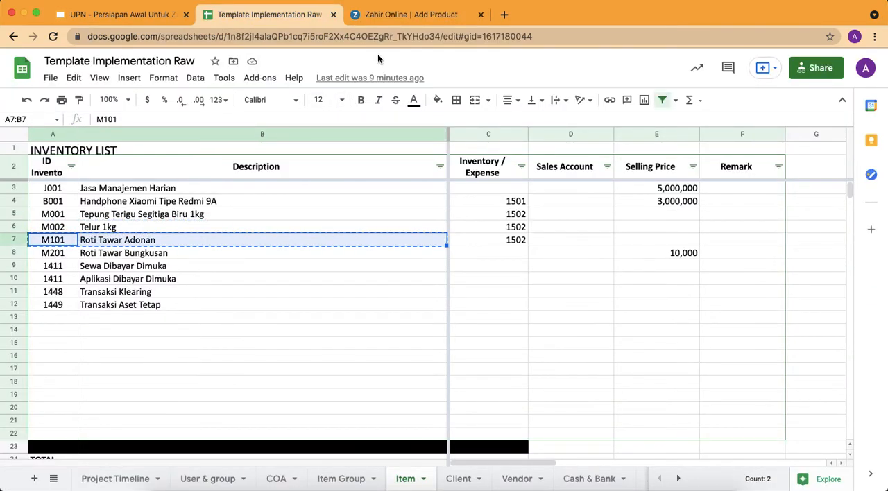
click(399, 15)
click(224, 157)
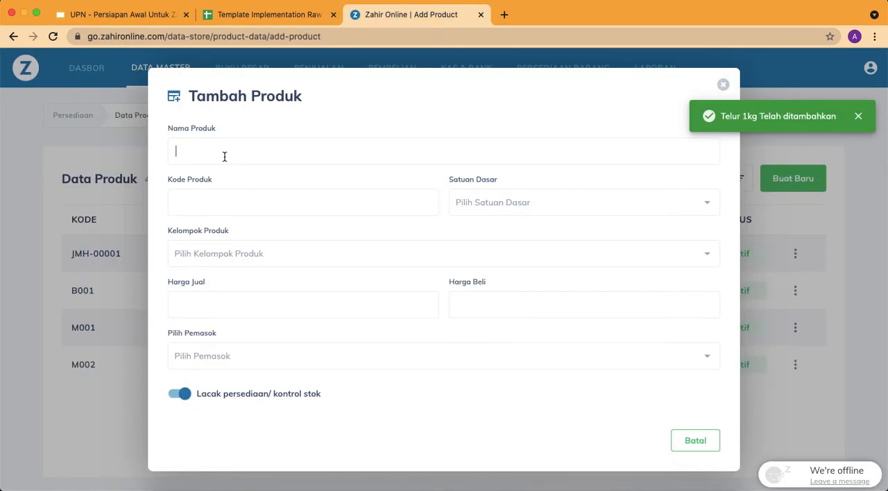
key(super+v)
double_click(191, 155)
key(BackSpace)
drag(233, 202, 154, 202)
text(M101)
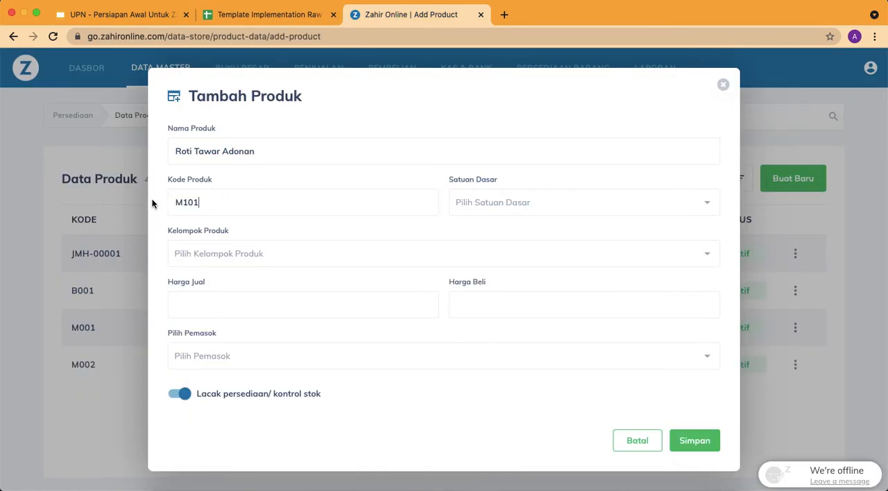
Set Roti Tawar Adonan's base unit to Unit and its group to Manufaktur Setengah Jadi, and save the product
click(527, 203)
scroll(511, 273, down, 5)
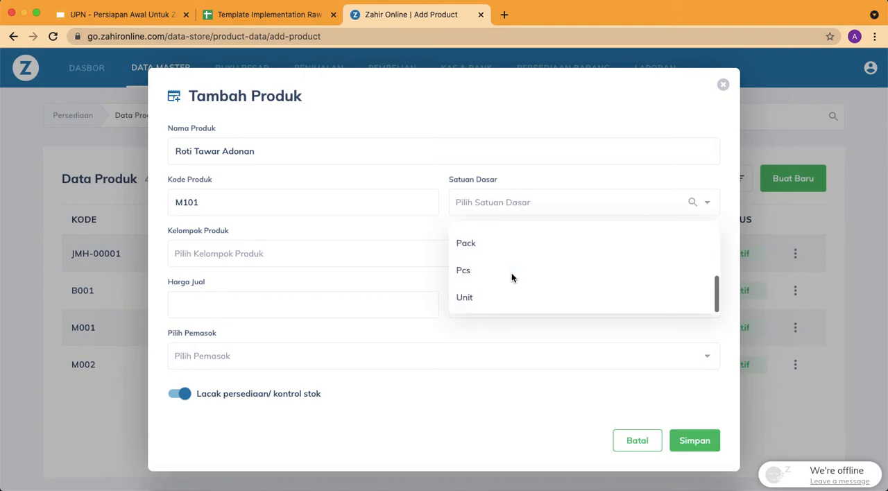
click(505, 292)
click(315, 256)
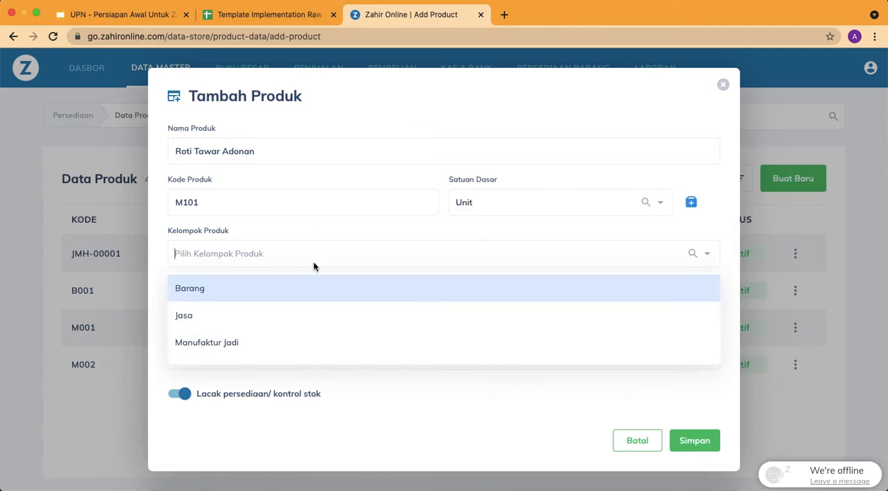
scroll(242, 349, down, 1)
scroll(241, 351, down, 1)
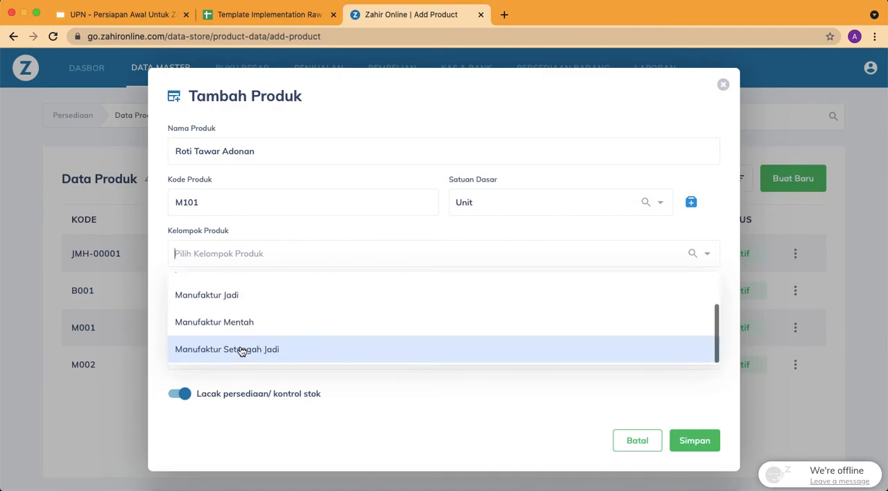
click(241, 350)
click(696, 442)
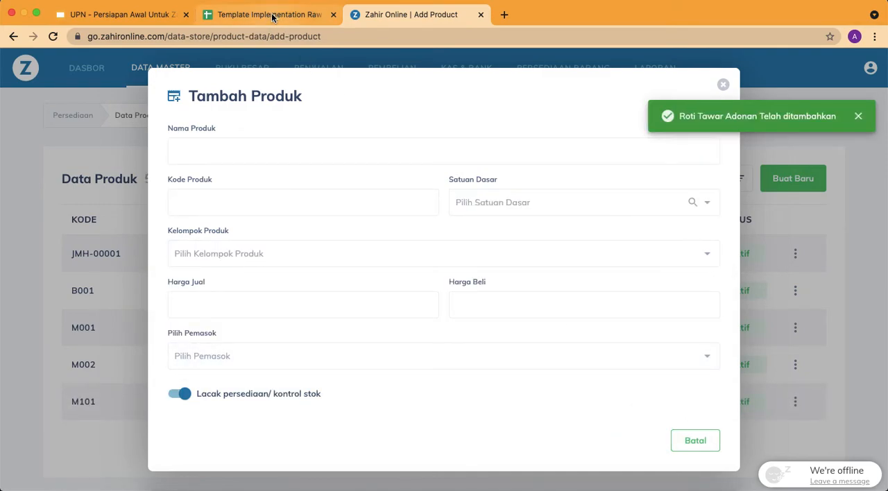
Copy row 8 of the template's Item sheet into a new product named Roti Tawar Bungkusan with code M201RTB-00001
click(258, 12)
drag(44, 257, 103, 253)
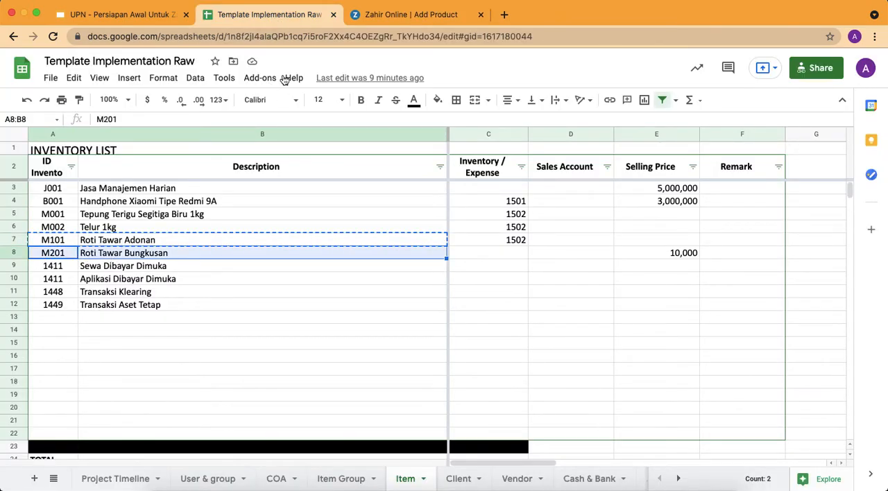
click(399, 14)
click(221, 150)
key(ctrl+v)
double_click(182, 151)
key(BackSpace)
click(211, 203)
drag(215, 201, 149, 205)
key(ctrl+v)
Set Roti Tawar Bungkusan's base unit to Unit and its product group to Manufaktur Jadi
click(464, 209)
scroll(490, 291, down, 3)
click(490, 291)
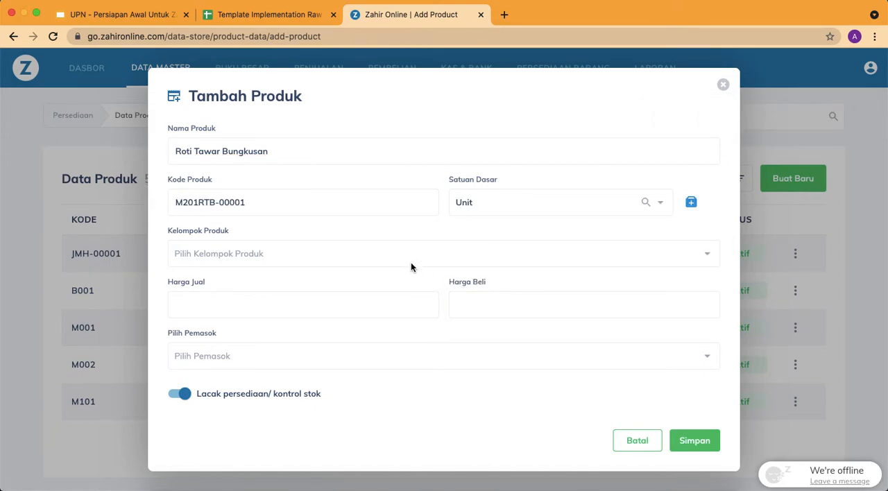
click(390, 254)
click(235, 345)
Look up the selling price in row 8 of the Item sheet, enter 10,000 as Harga Jual, and save the product
click(292, 15)
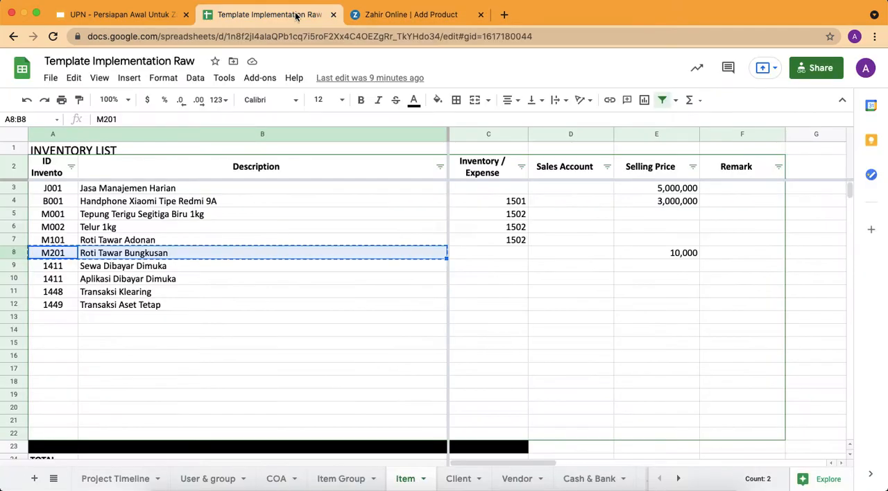
click(408, 19)
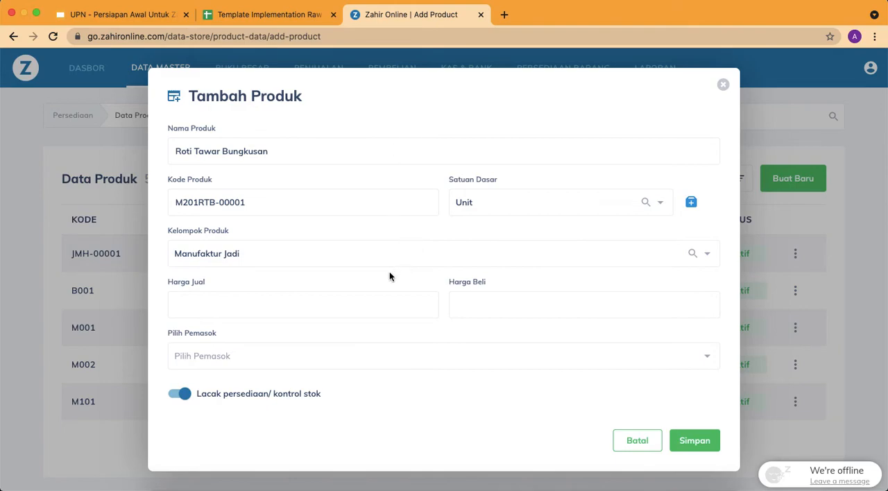
click(369, 297)
text(10,000)
click(691, 440)
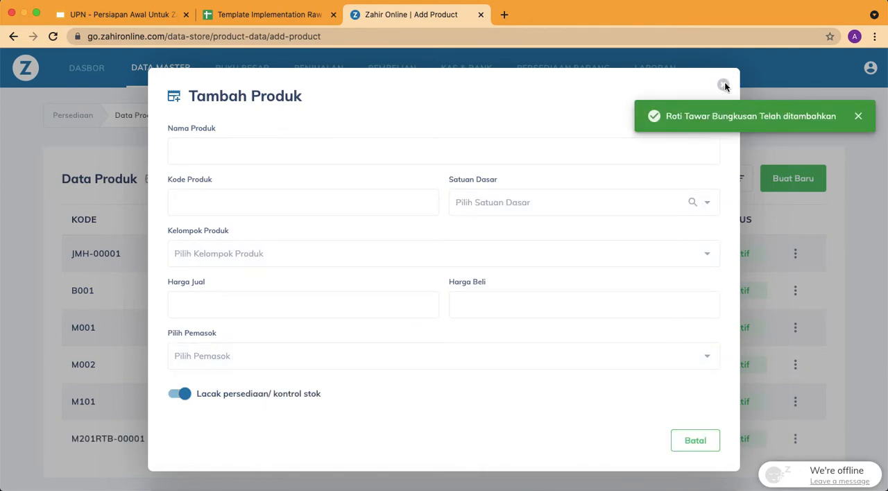
Close the blank new-product form and review the Daftar Barang & Jasa slide in the Google Slides preparation presentation
click(858, 116)
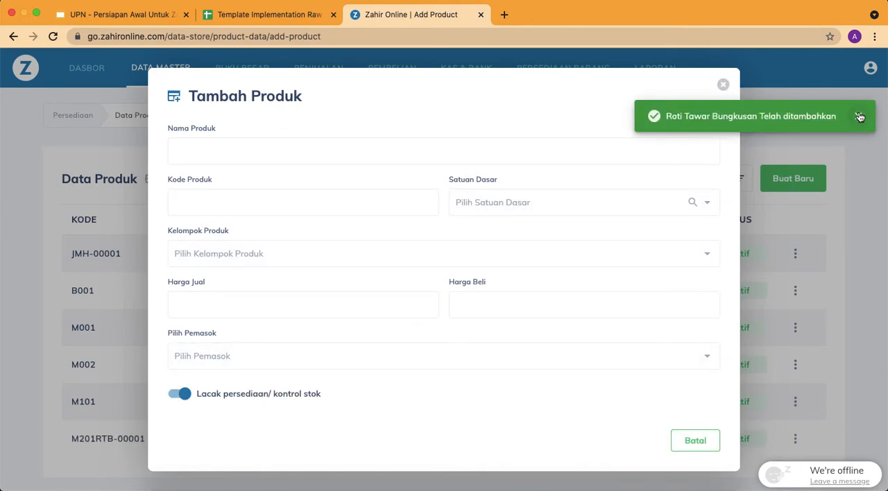
click(723, 86)
click(268, 14)
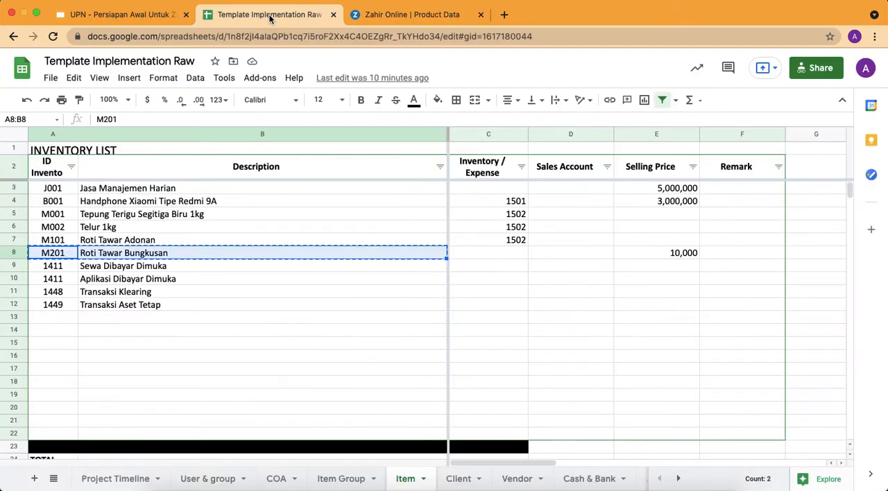
click(148, 22)
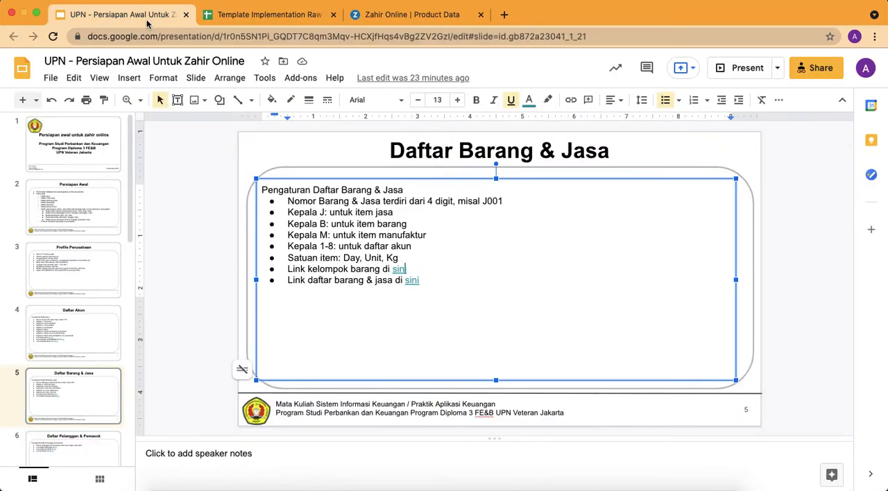
click(89, 387)
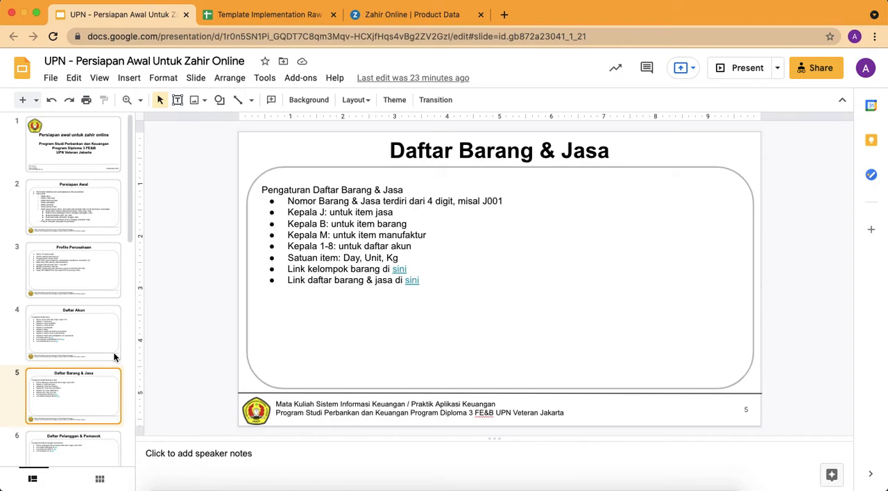
Switch back to Zahir Online, open the CSV data import and set its master data type to Data Kontak
click(422, 15)
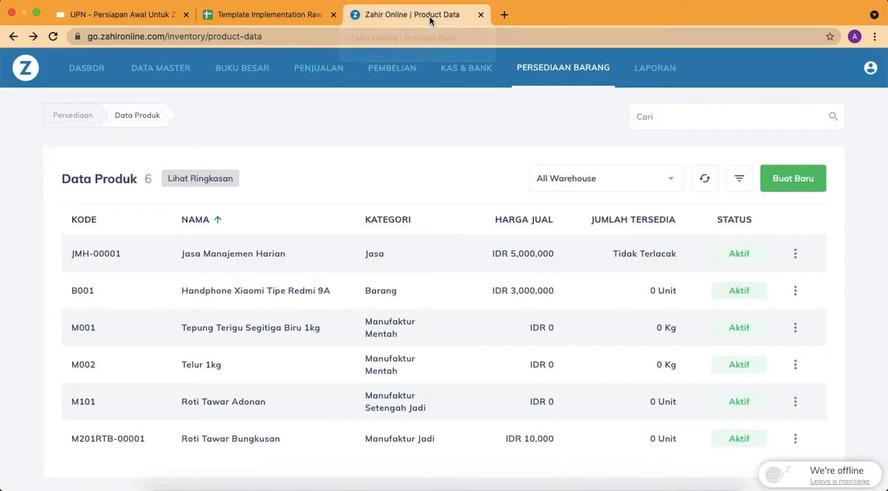
click(870, 69)
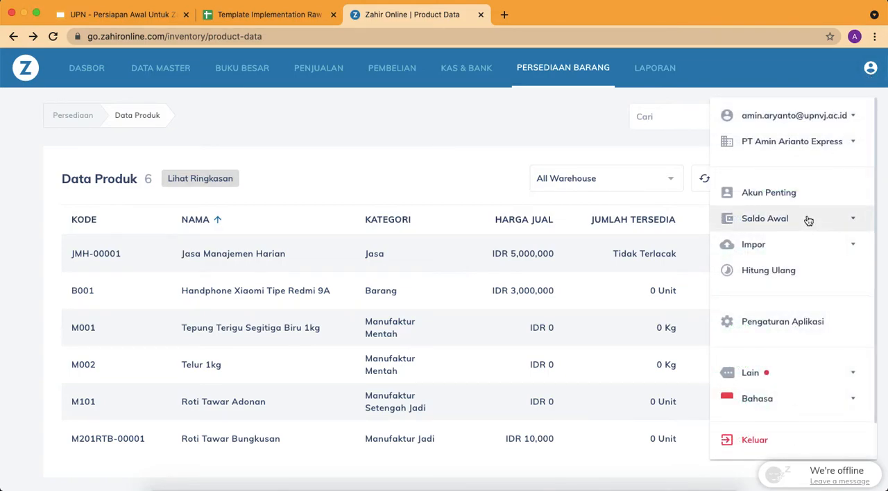
click(418, 136)
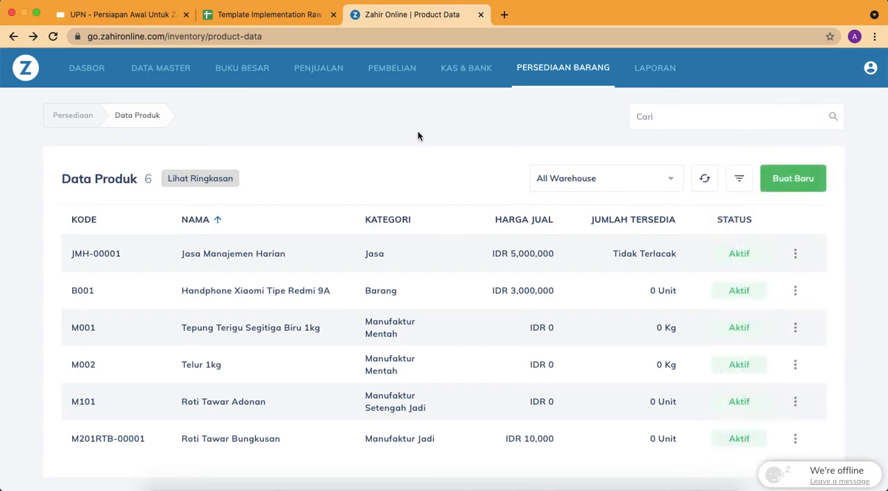
click(871, 68)
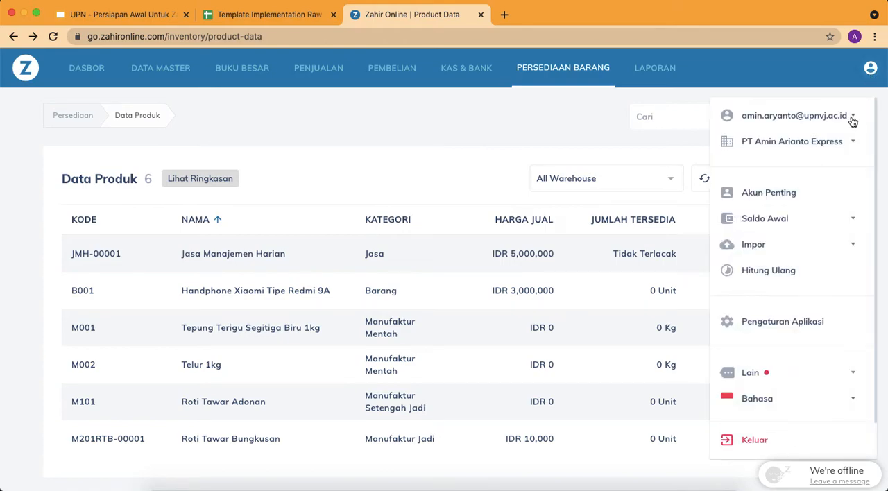
click(824, 245)
click(780, 271)
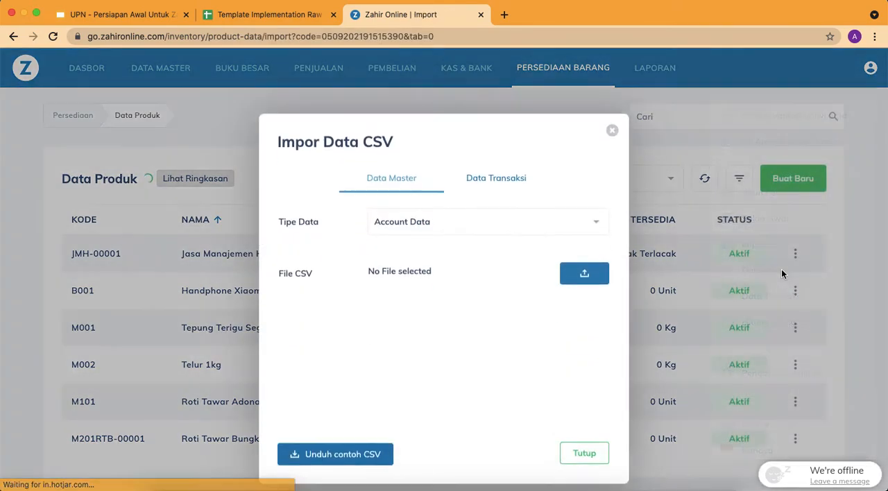
click(536, 202)
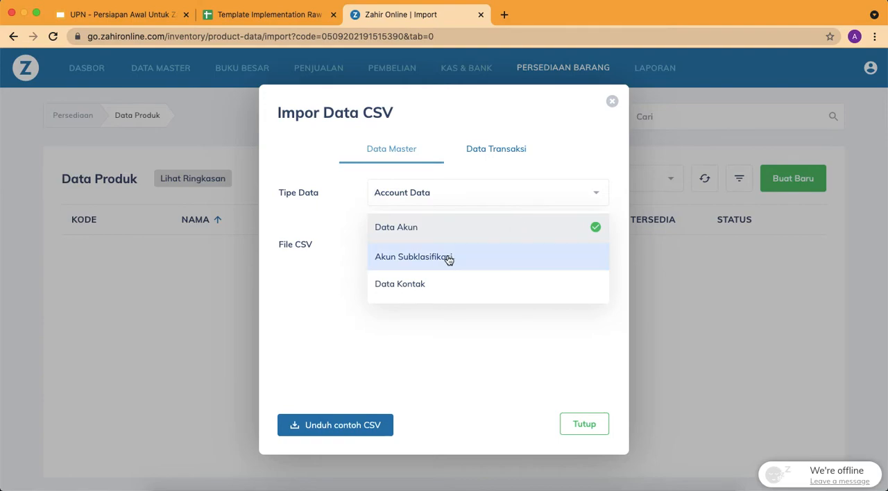
click(427, 285)
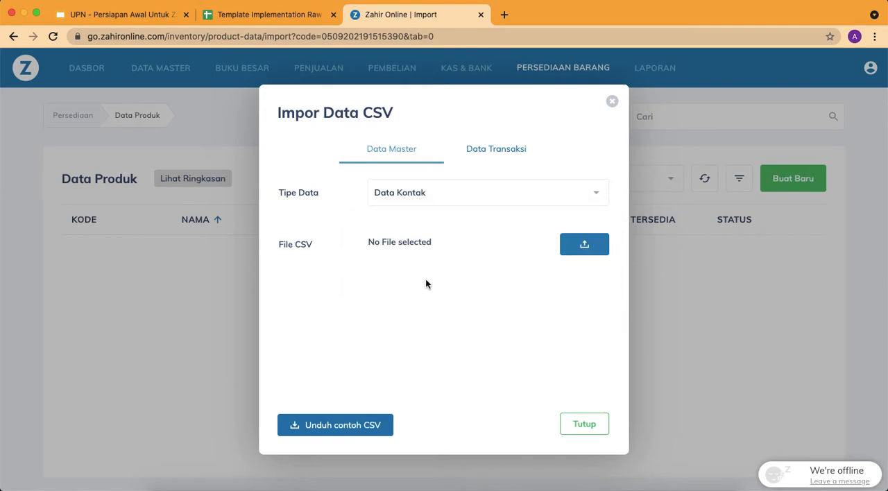
Check the Daftar Pelanggan & Pemasok slide in the presentation, and return to the import form in Zahir Online
click(137, 16)
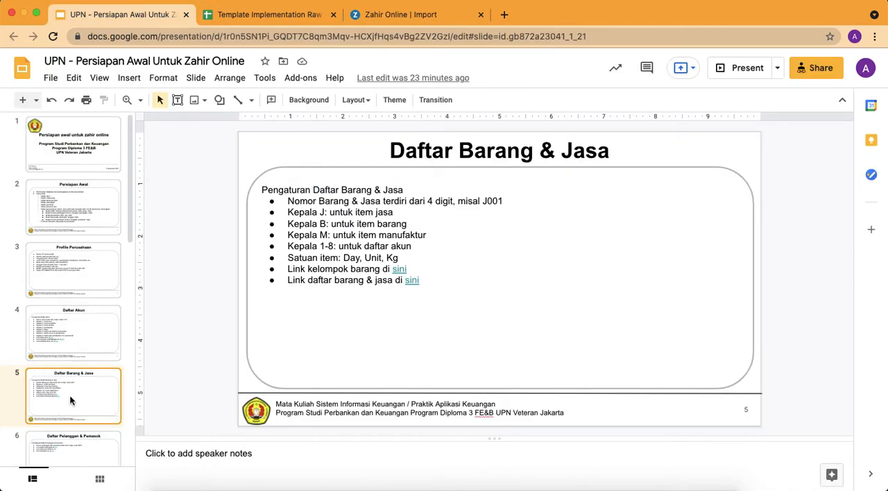
click(73, 444)
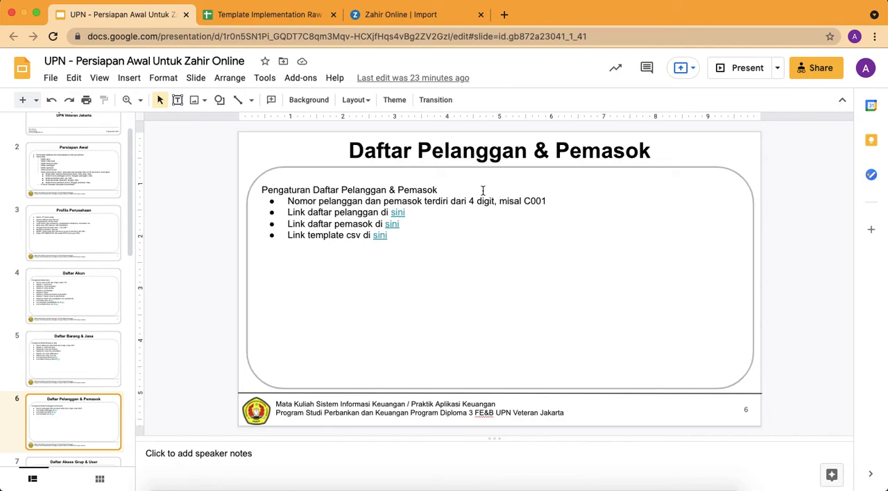
click(411, 15)
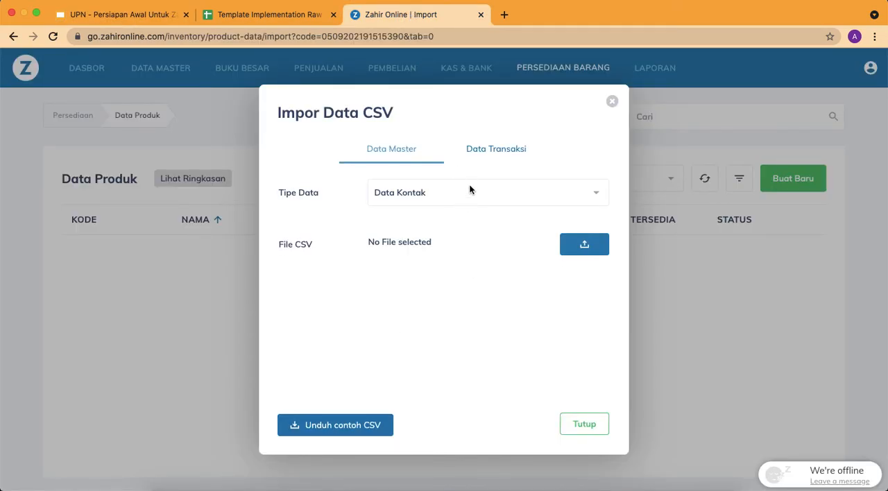
Import the contacts from Template Contact.csv on the Desktop and finish the import
click(585, 246)
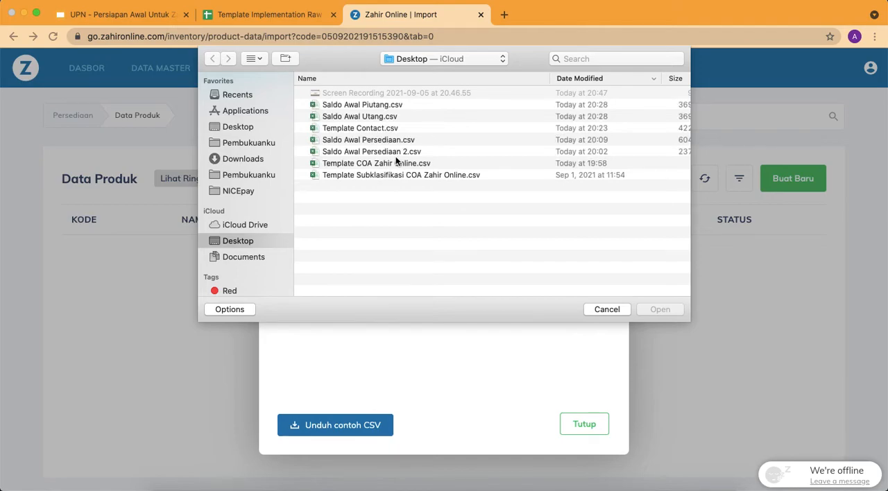
double_click(368, 129)
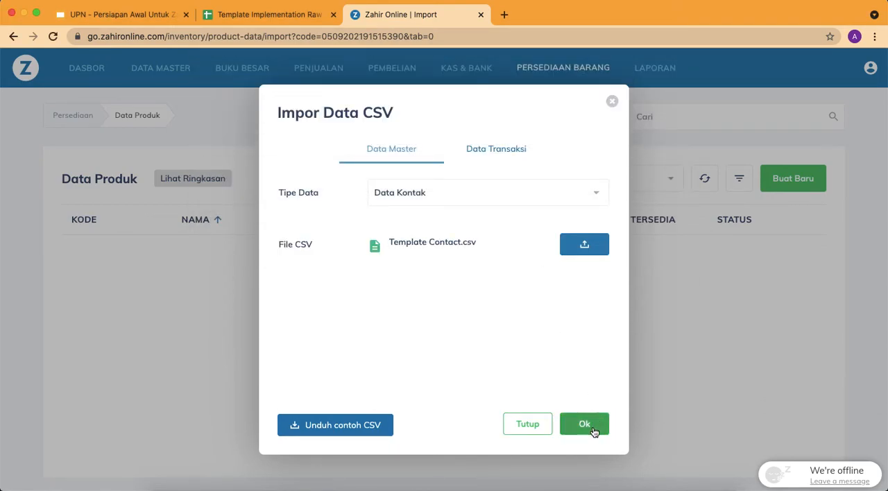
click(592, 429)
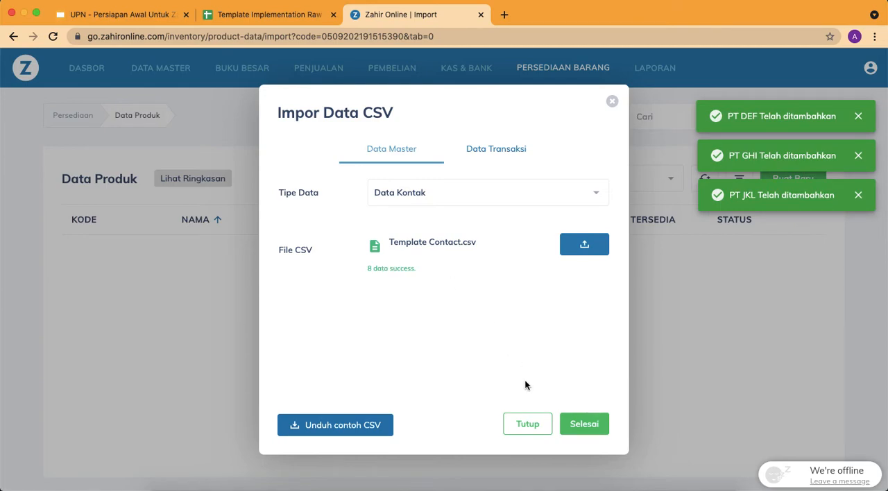
click(584, 424)
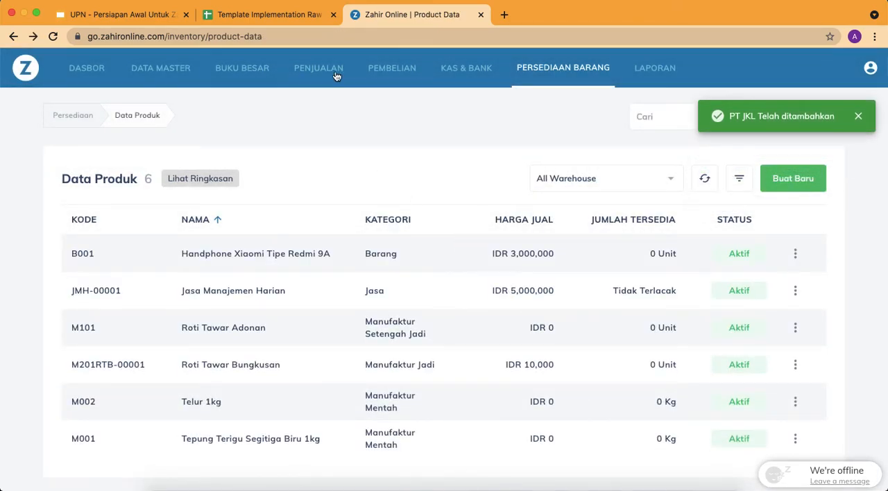
Open the Data Kontak list in the master data and look through the imported customers and suppliers
click(156, 72)
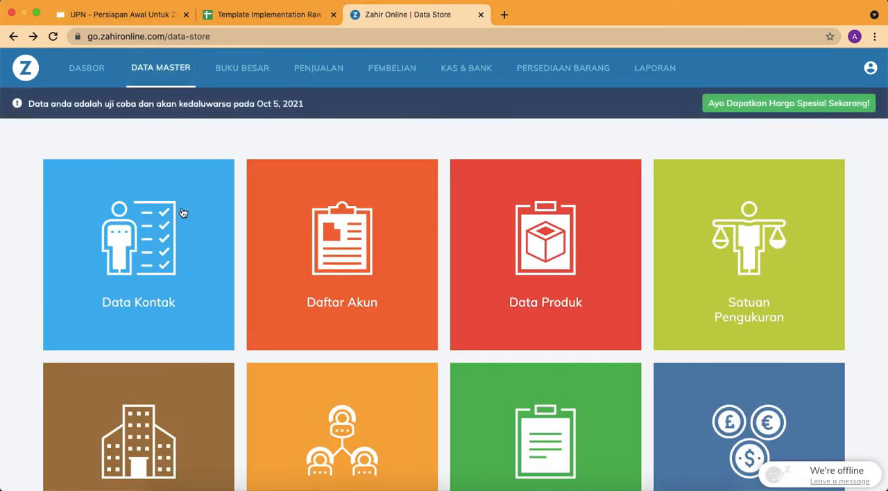
click(183, 212)
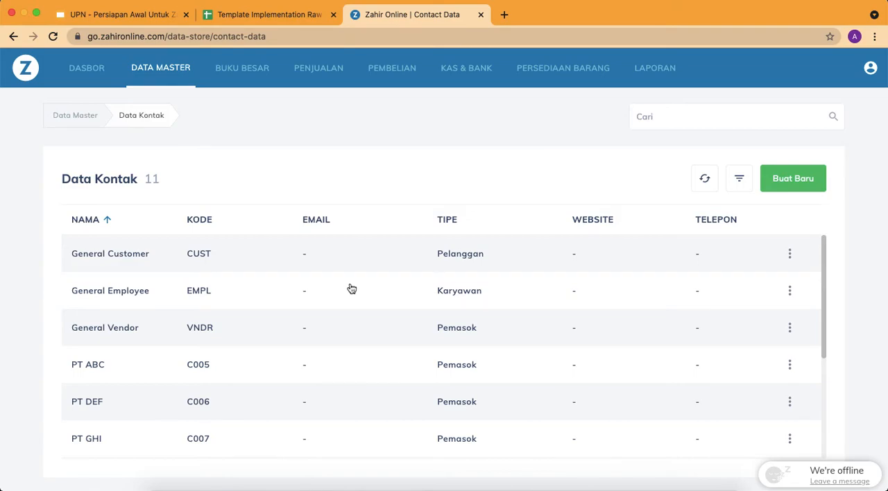
scroll(385, 326, down, 1)
scroll(386, 326, down, 5)
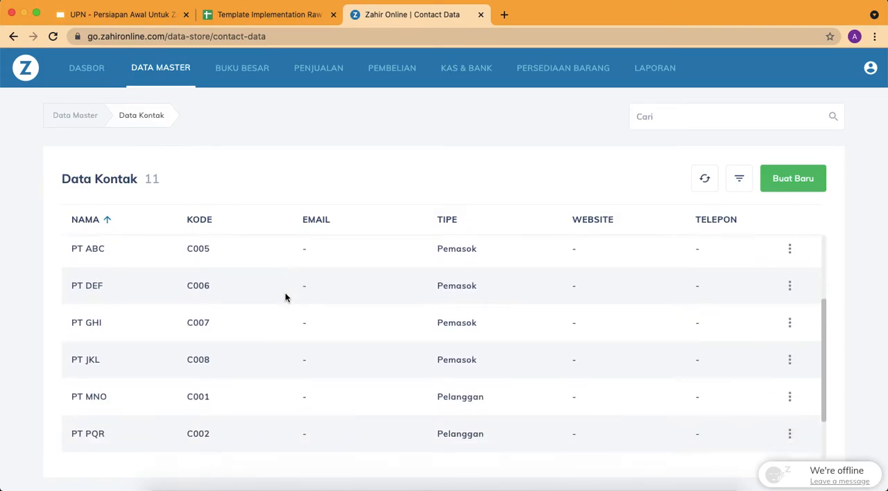
scroll(285, 298, down, 2)
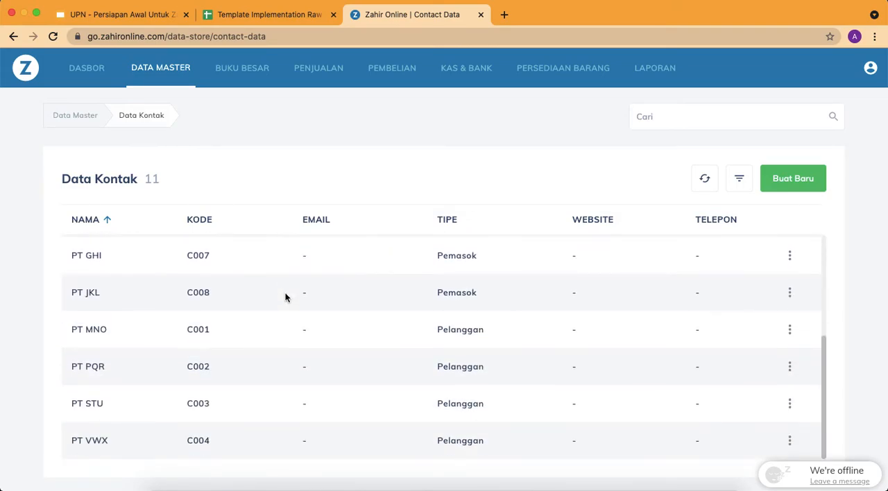
Edit the contact PT MNO, set its Klasifikasi Alamat to General, and save the contact
click(790, 330)
click(738, 381)
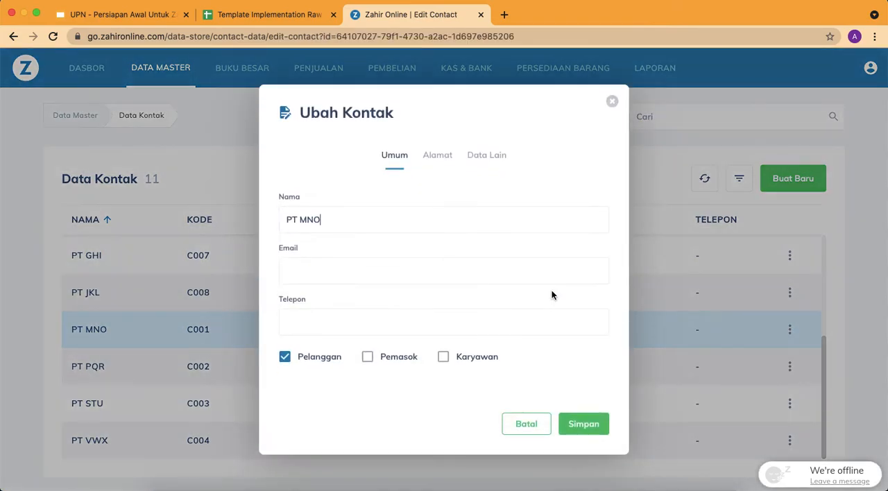
click(489, 156)
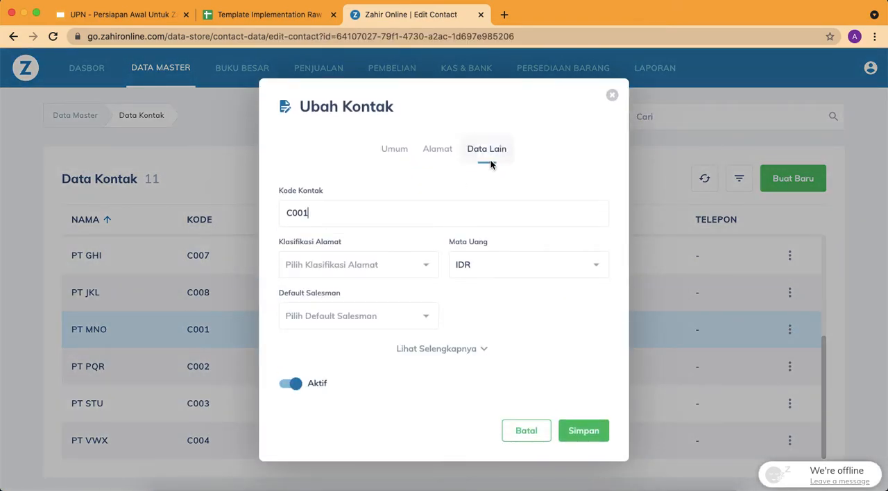
click(427, 258)
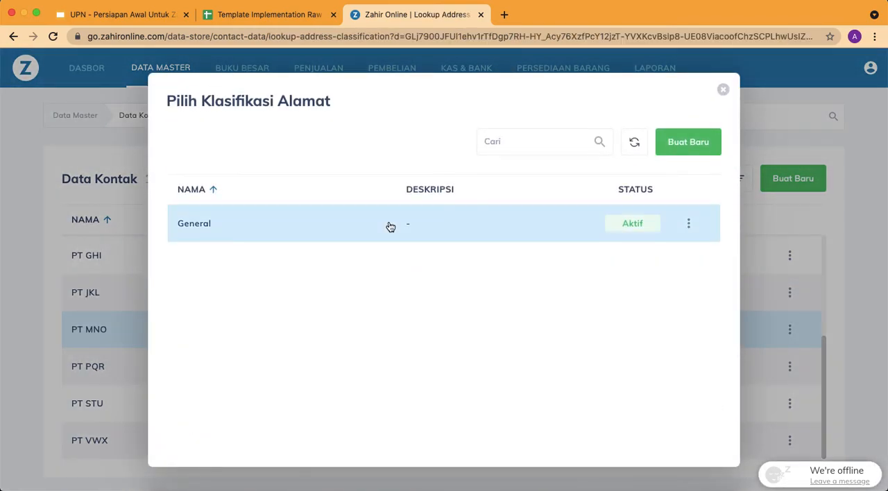
click(622, 230)
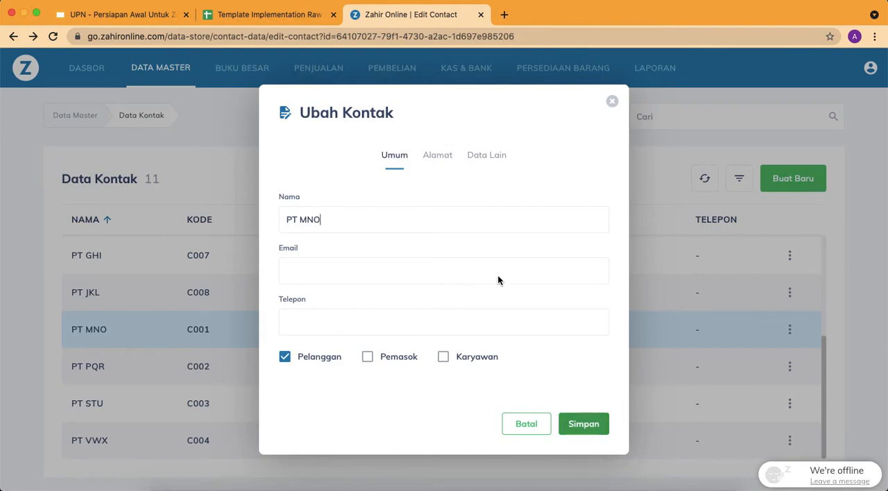
click(493, 170)
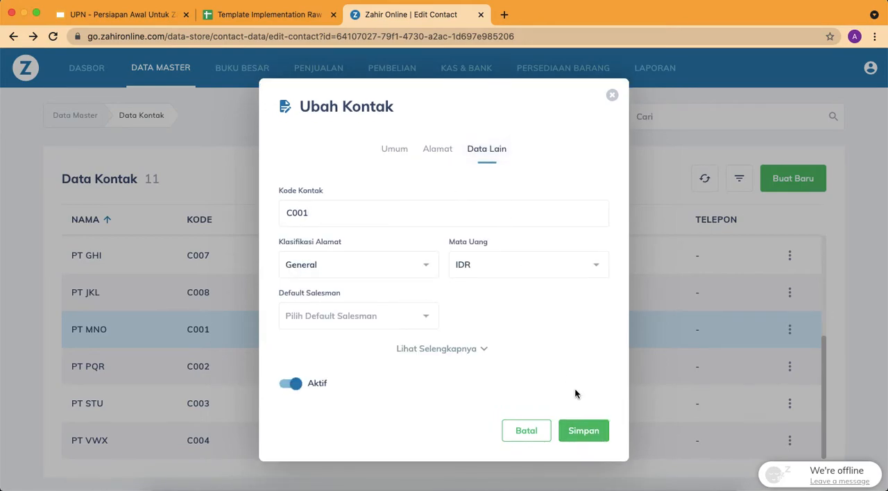
click(589, 428)
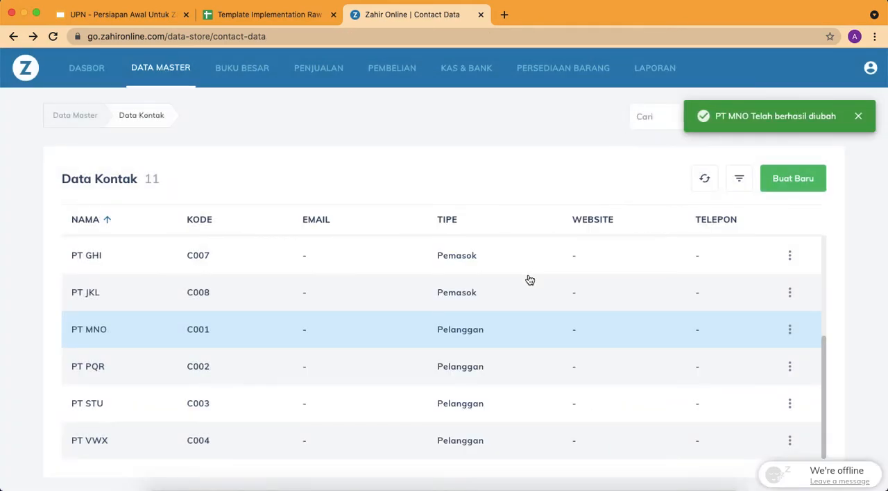
Set PT PQR's Klasifikasi Alamat to General, save the contact, and return to the contact list
click(539, 376)
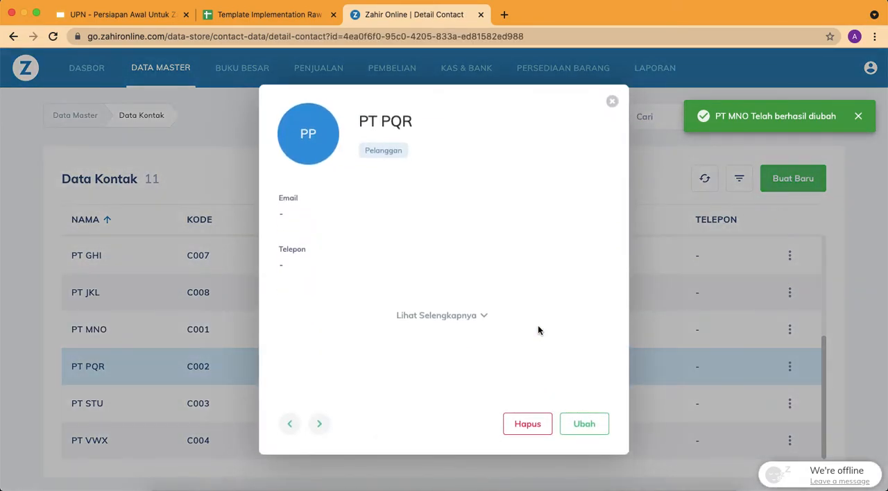
click(602, 421)
click(479, 160)
click(423, 266)
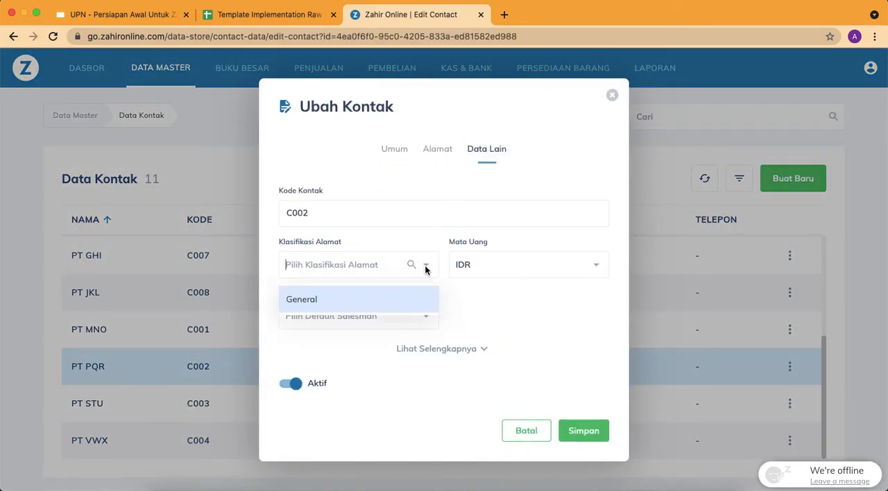
click(376, 300)
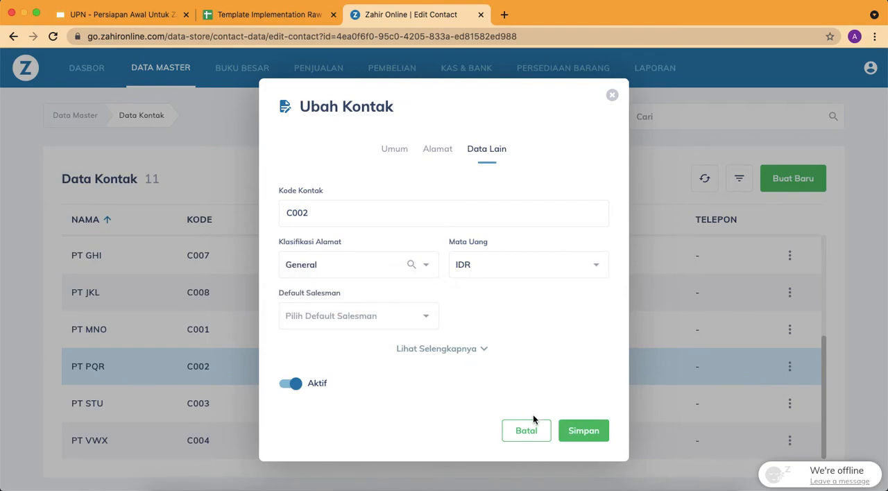
click(591, 434)
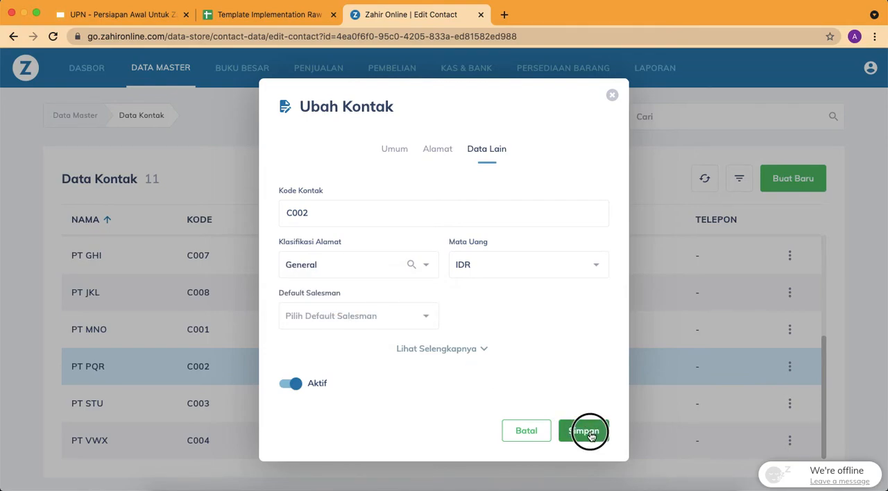
click(612, 96)
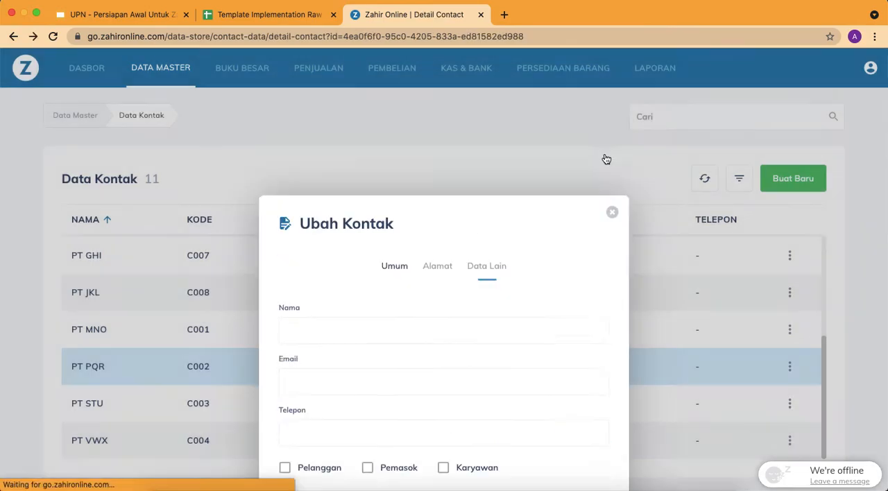
click(612, 104)
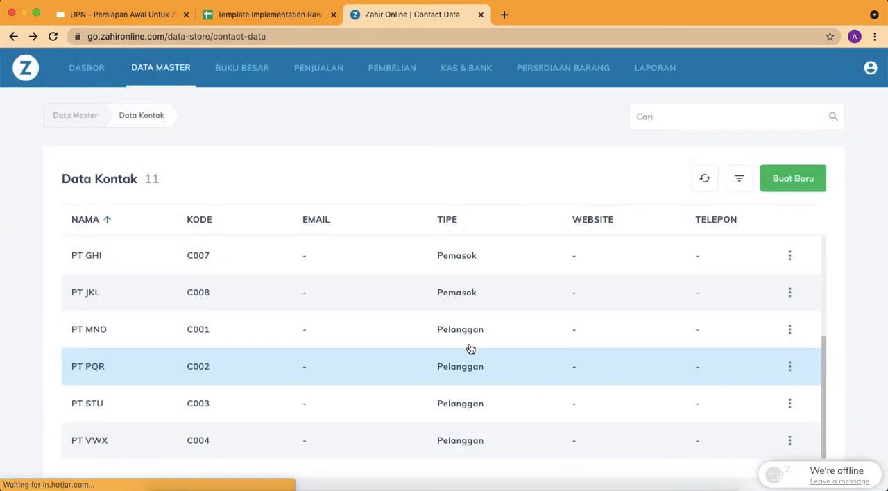
Edit the contact PT STU, set its Klasifikasi Alamat to General, and save the contact
click(790, 407)
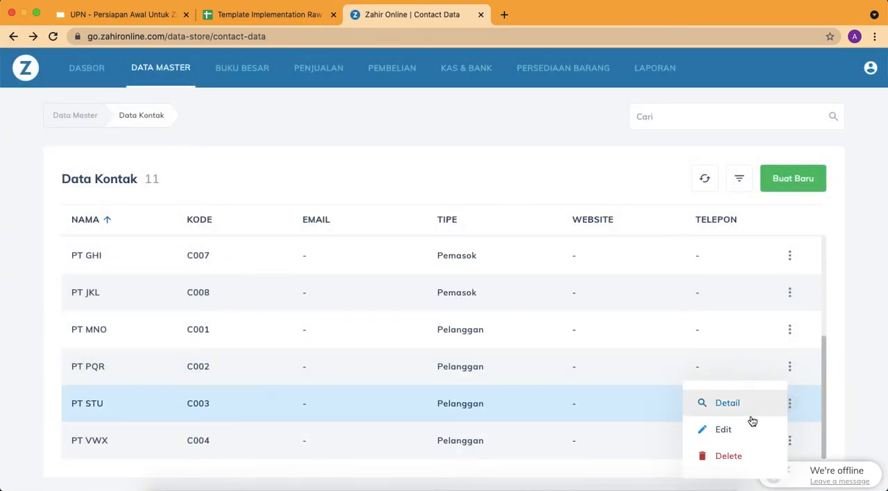
click(734, 431)
click(470, 153)
click(423, 265)
click(357, 300)
click(606, 420)
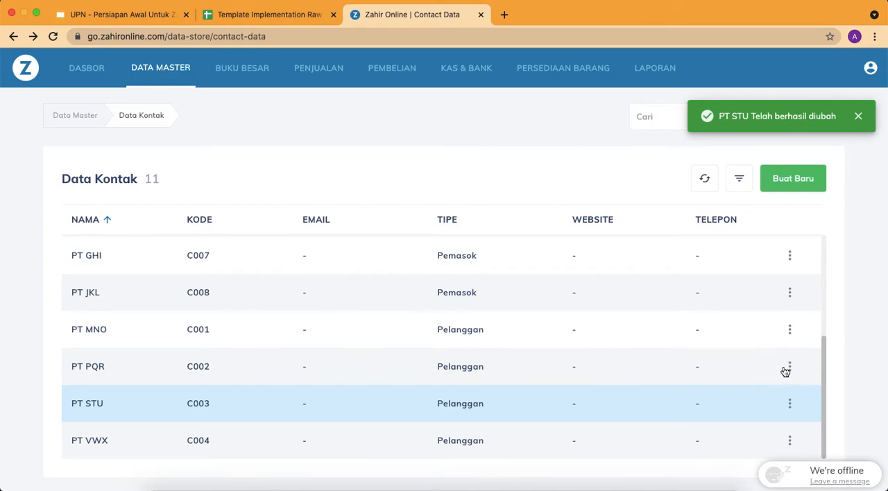
Reopen the contact PT PQR, select General as its Klasifikasi Alamat again, and save it
click(789, 367)
click(734, 414)
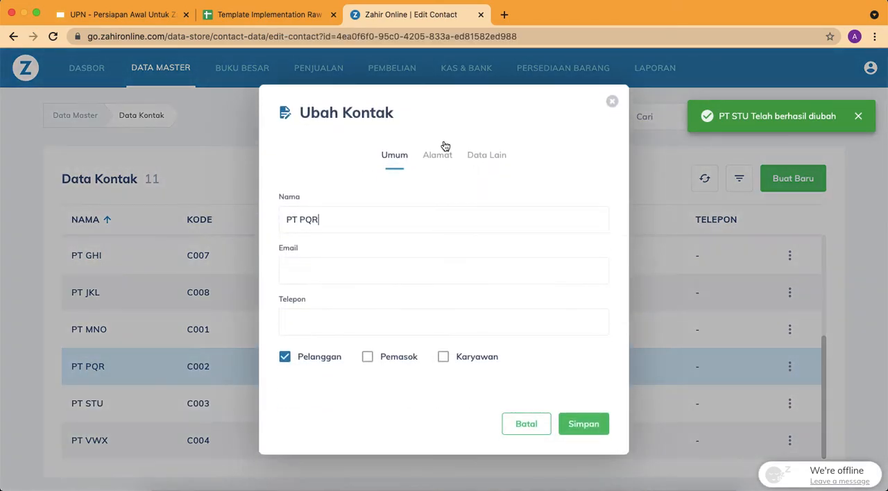
click(473, 155)
click(426, 273)
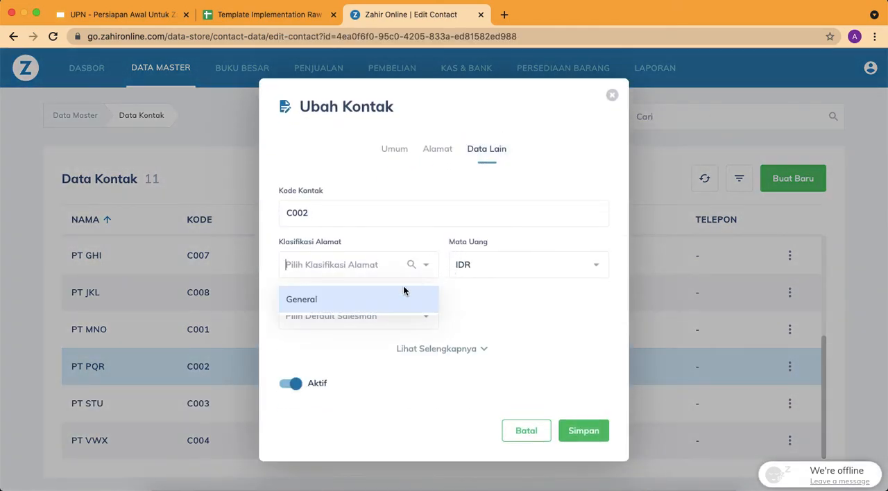
click(338, 301)
click(591, 432)
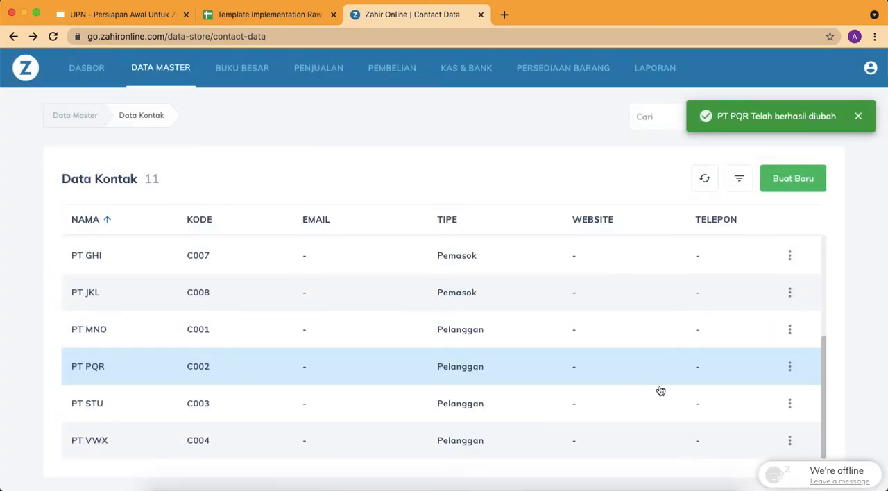
Edit the contact PT VWX, choose General as its Klasifikasi Alamat, and save the changes
click(790, 441)
click(740, 431)
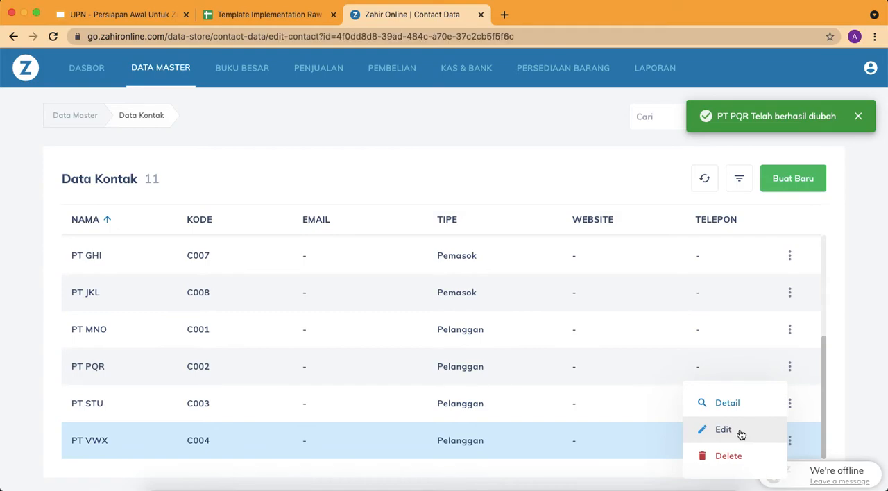
click(478, 157)
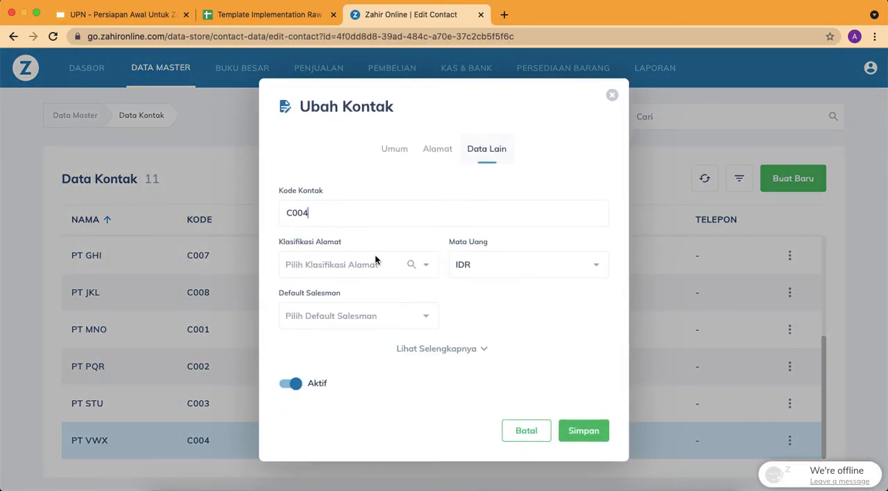
click(426, 267)
click(378, 305)
click(590, 430)
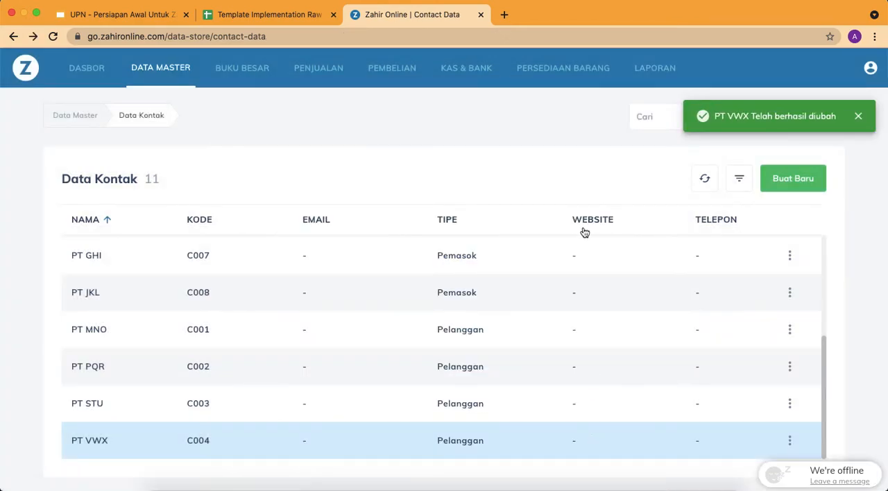
Edit the supplier PT ABC, pick General from the Klasifikasi Alamat lookup, and save the contact
scroll(585, 366, up, 3)
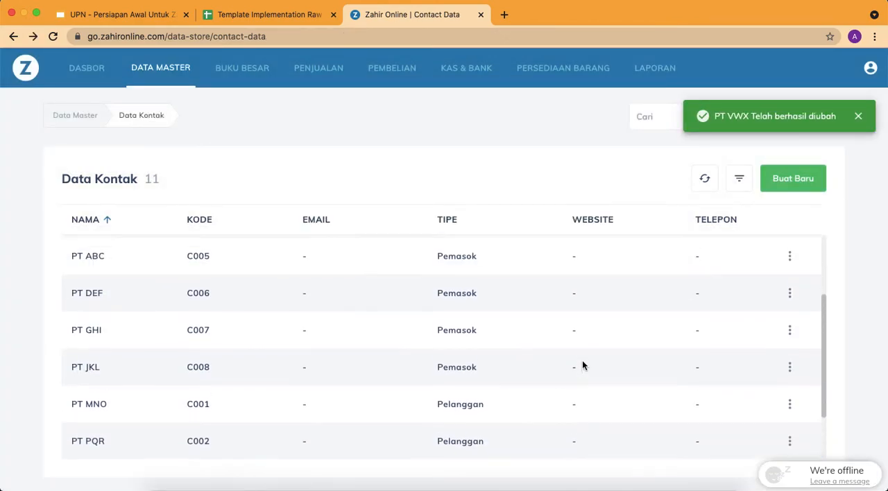
click(790, 290)
click(732, 335)
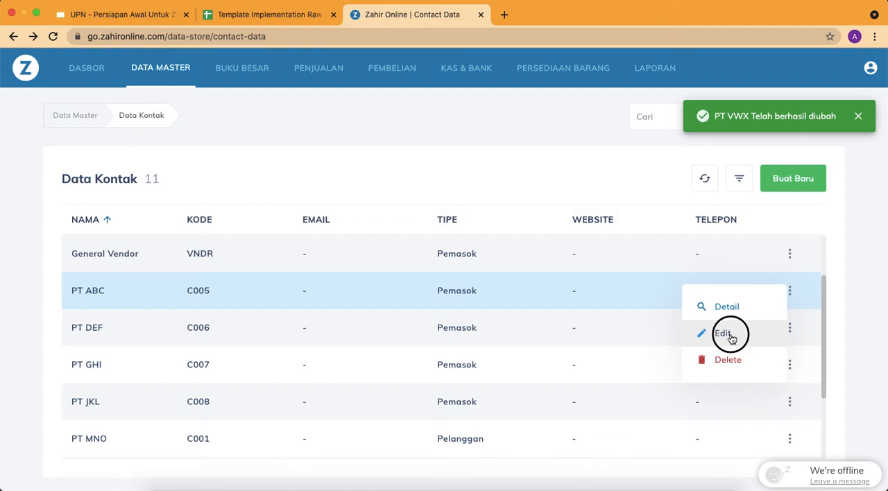
click(486, 155)
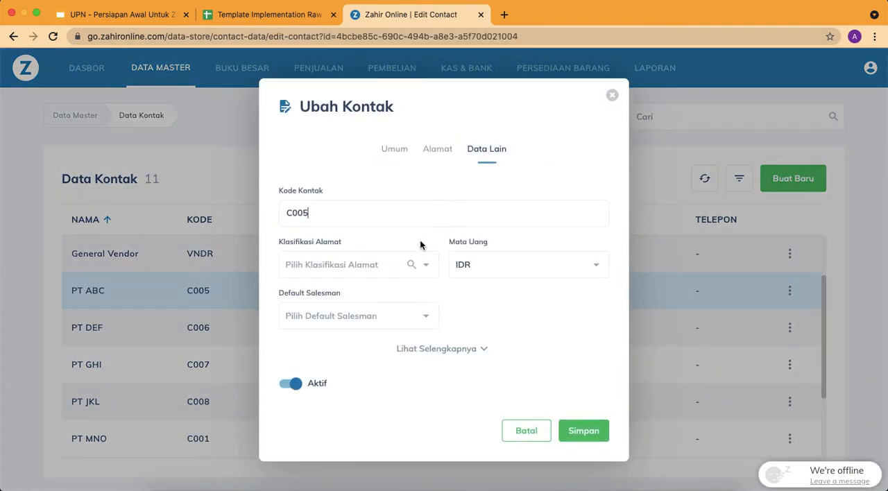
click(409, 265)
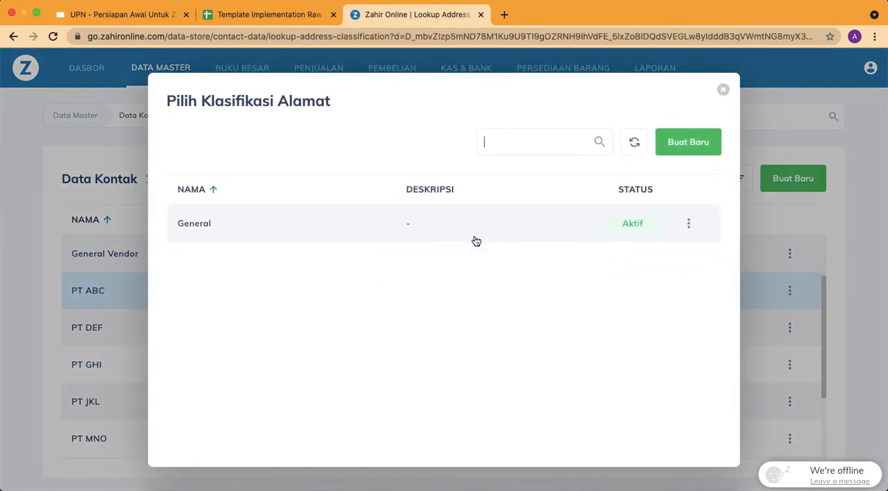
click(476, 241)
click(595, 229)
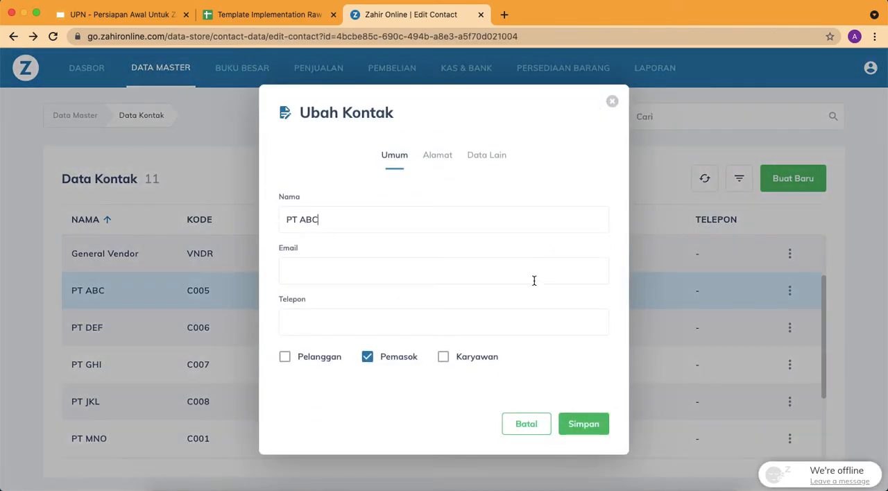
click(486, 157)
click(582, 426)
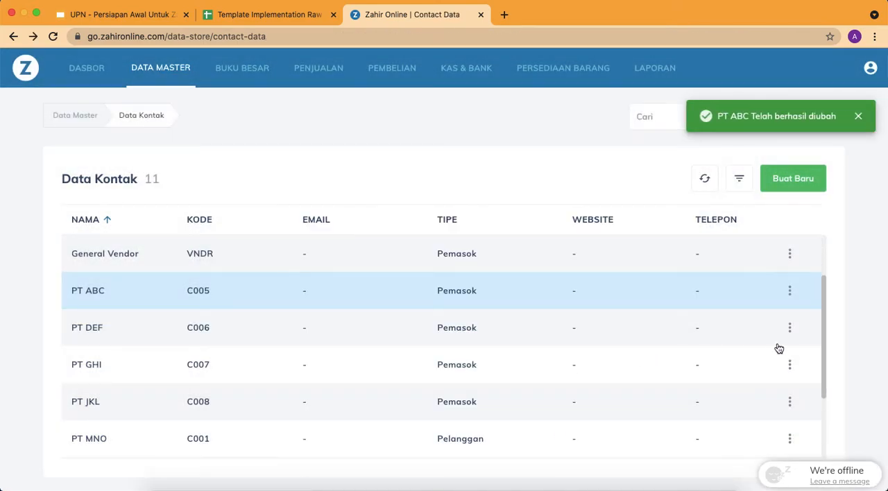
Edit the supplier PT DEF, set its Klasifikasi Alamat to General, and save the contact
click(791, 329)
click(738, 383)
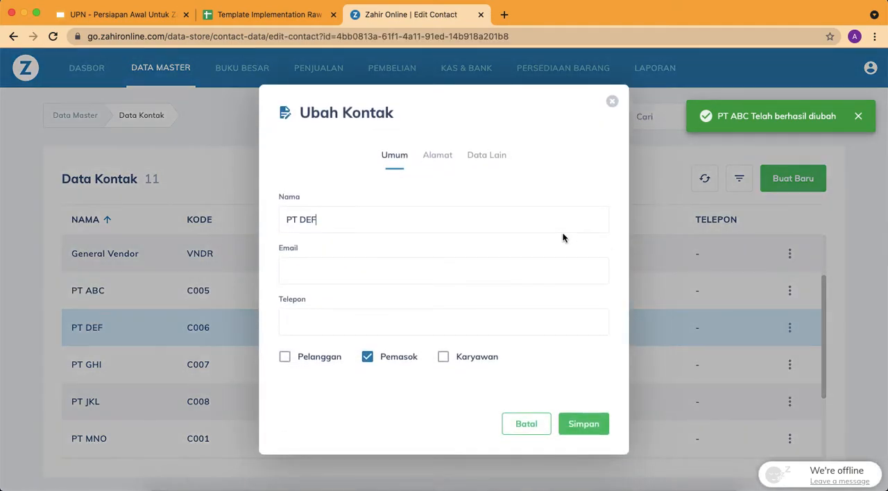
click(490, 156)
click(424, 270)
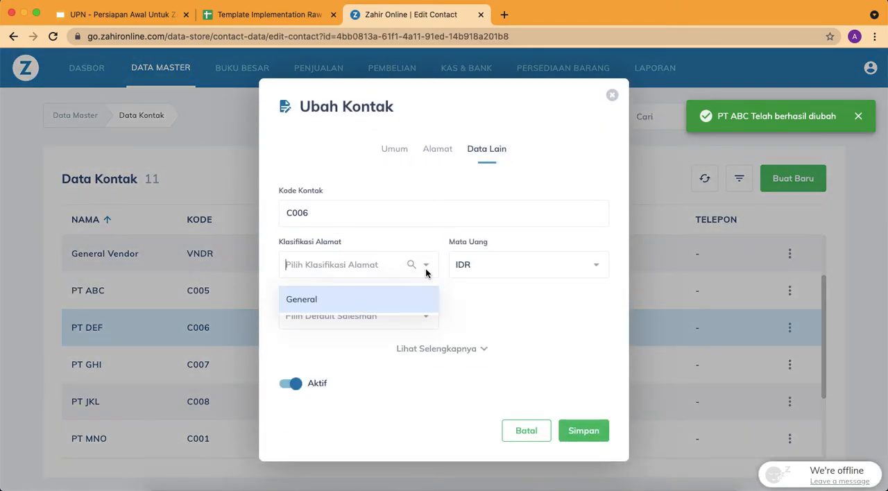
click(371, 298)
click(584, 436)
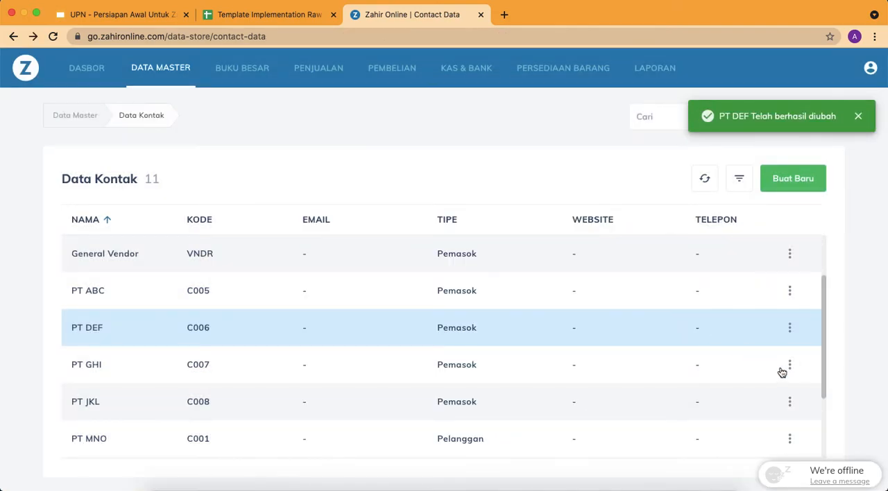
Set the Klasifikasi Alamat of supplier PT GHI to General and save the contact
click(789, 365)
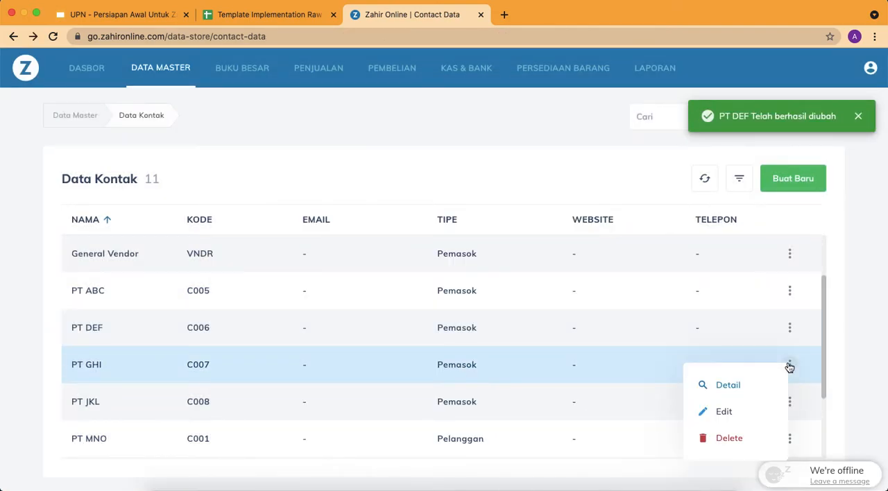
click(739, 410)
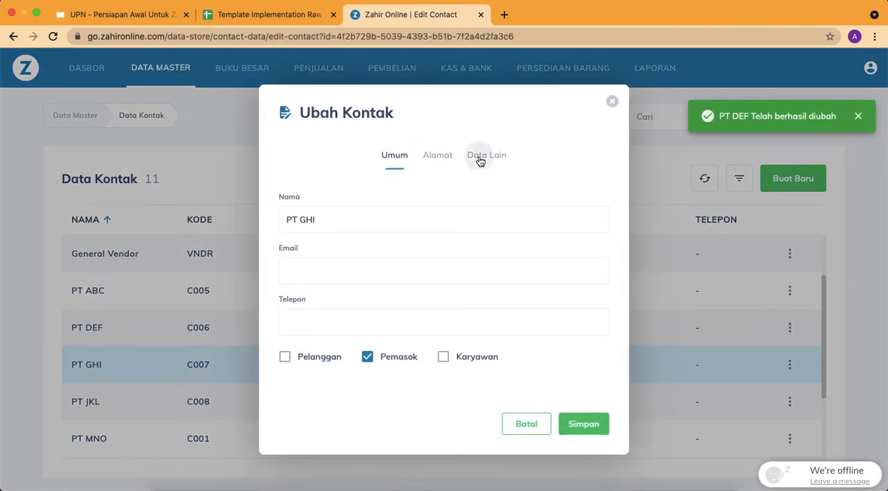
click(484, 157)
click(425, 266)
click(390, 303)
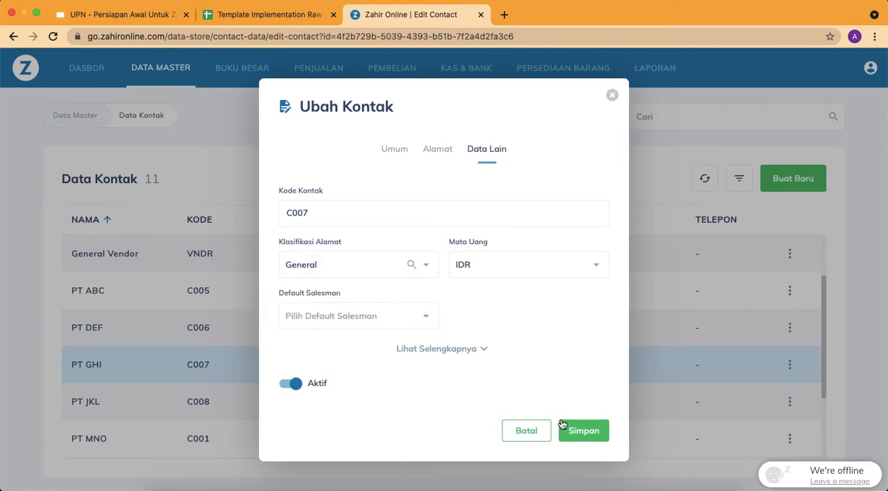
click(579, 437)
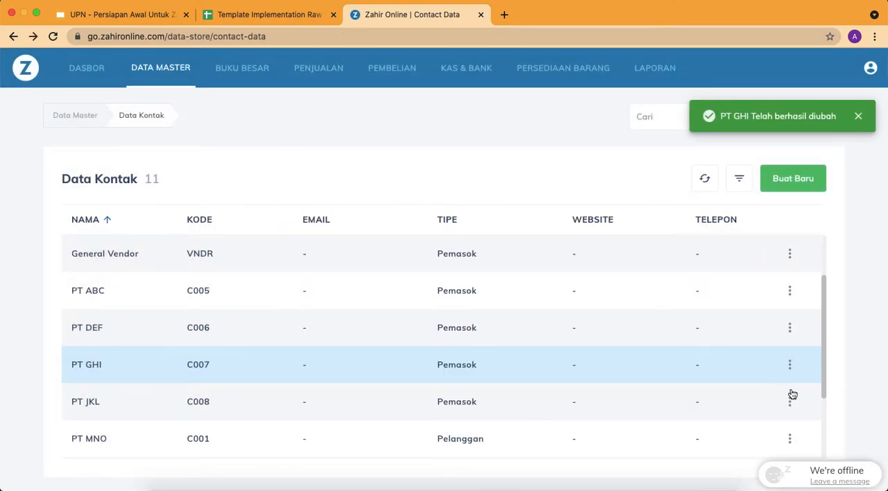
Set the Klasifikasi Alamat of supplier PT JKL to General and save the contact
click(790, 401)
click(751, 429)
click(486, 154)
click(420, 264)
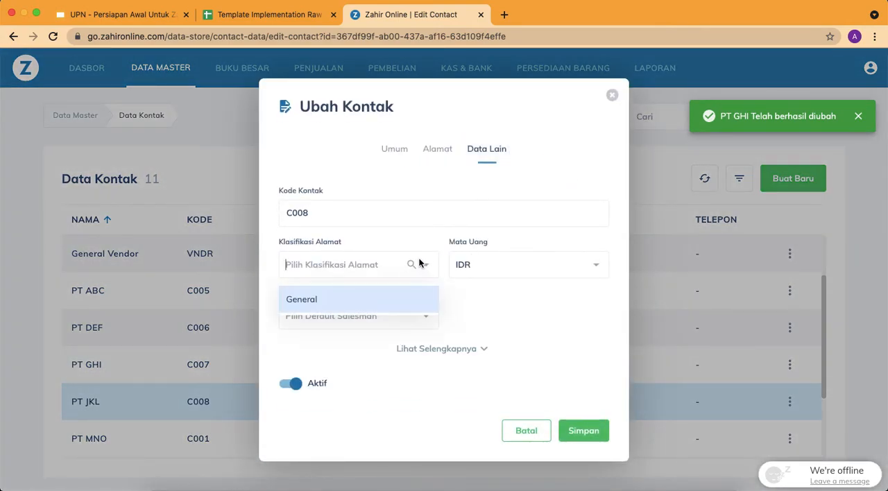
click(393, 300)
click(577, 432)
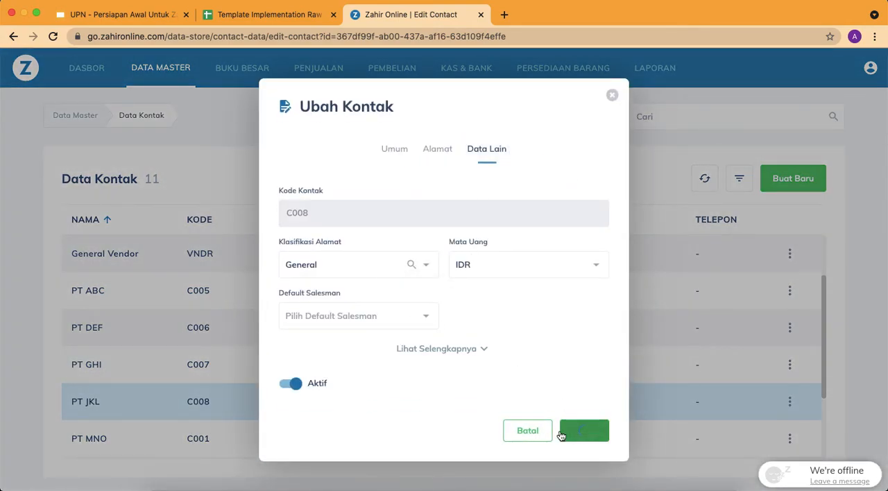
Look through the whole Data Kontak list to review the customers and suppliers
scroll(553, 391, down, 2)
scroll(553, 389, up, 1)
scroll(552, 389, up, 1)
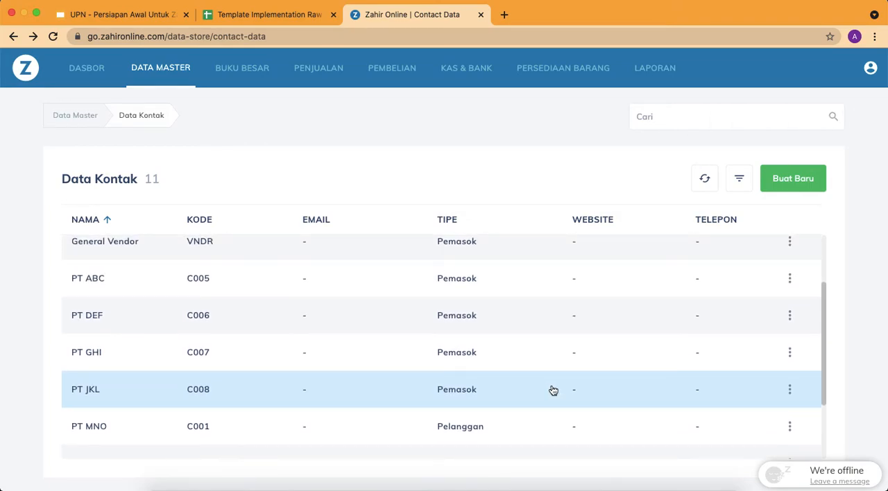
scroll(553, 390, up, 2)
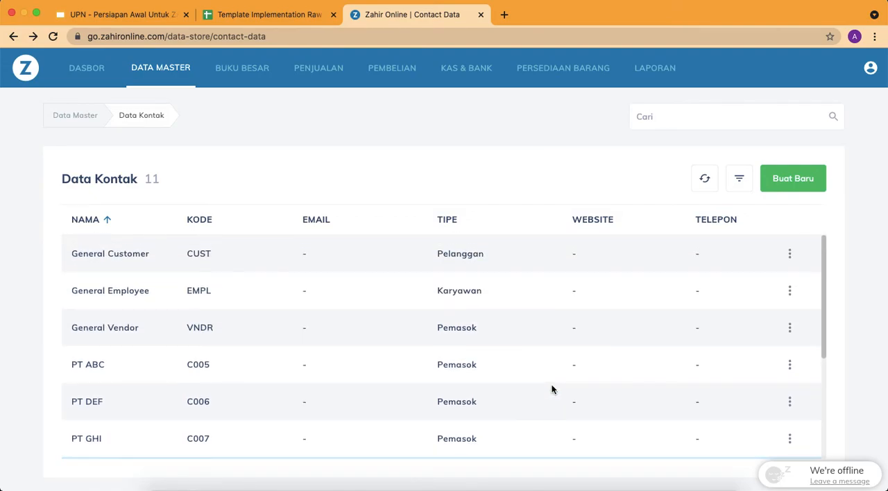
scroll(552, 384, down, 4)
scroll(552, 389, up, 5)
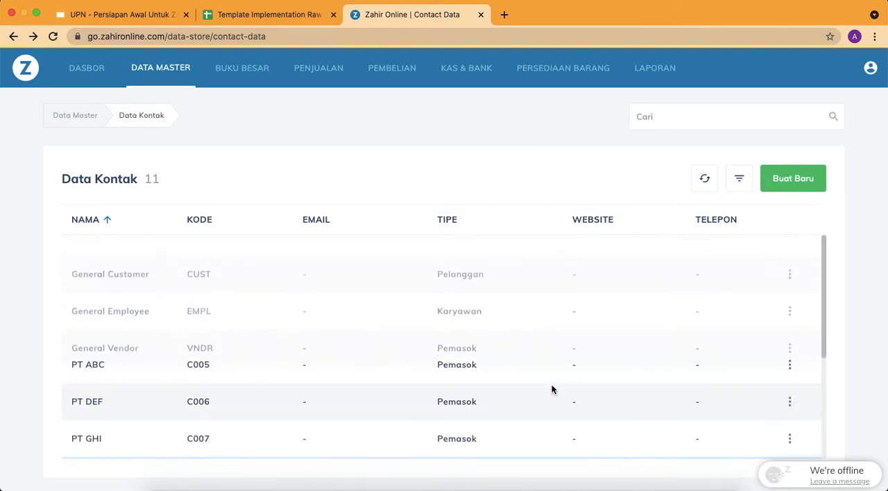
Open the CSV import for master data, check which data types it offers, and close it without importing
click(871, 71)
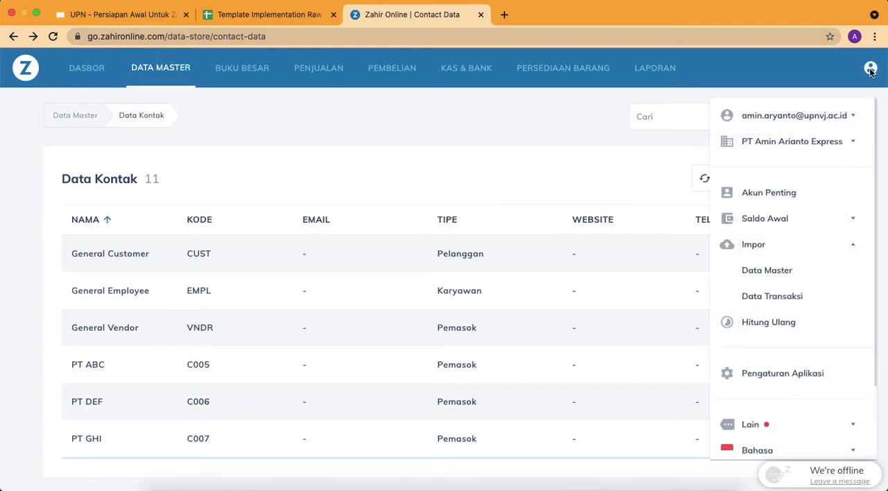
click(813, 244)
click(812, 244)
click(794, 272)
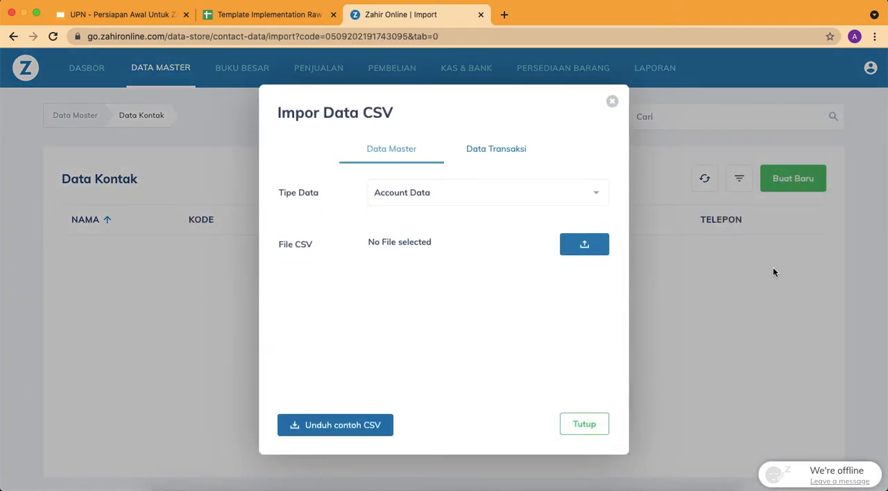
click(480, 198)
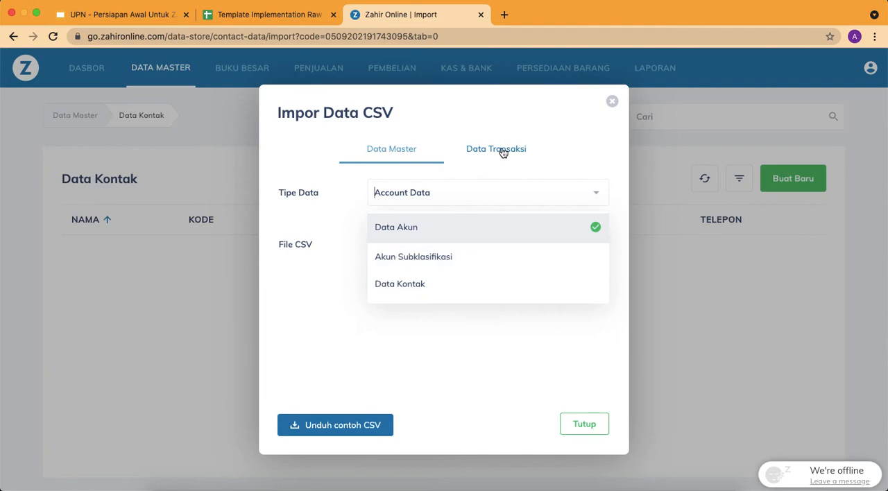
click(612, 103)
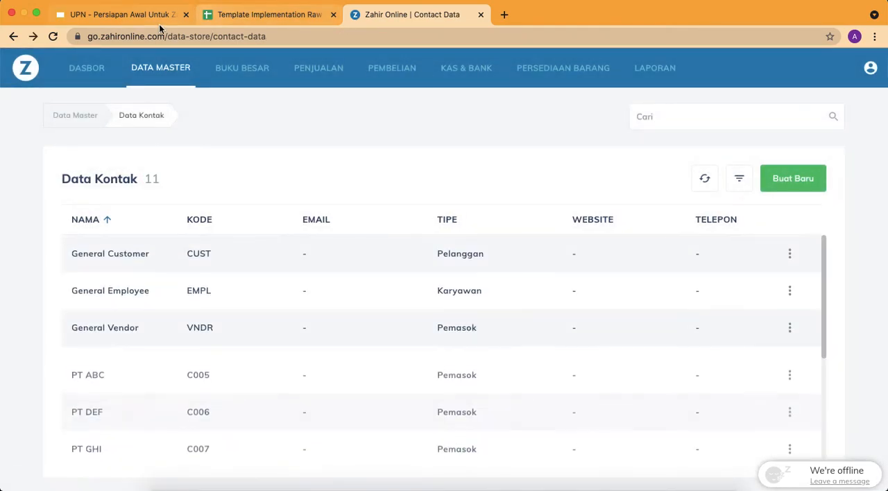
Switch to the Google Slides presentation and review the slides on Daftar Akses Grup & User and Saldo Awal
click(145, 19)
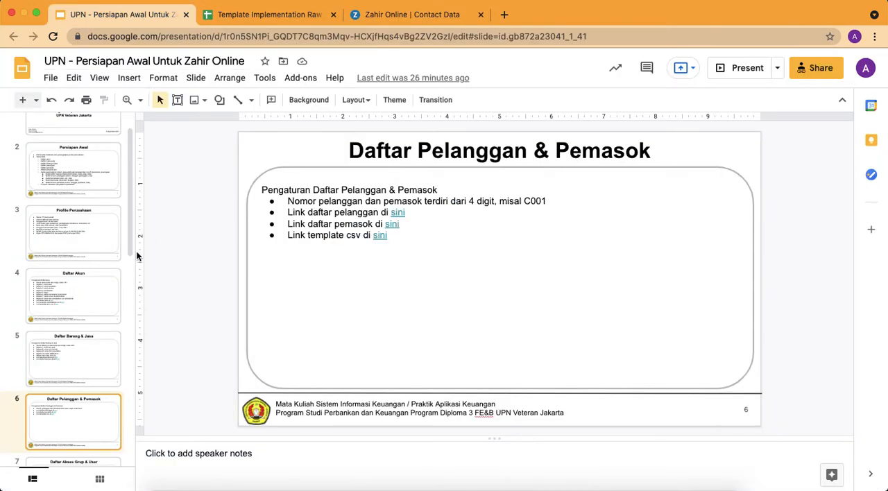
click(414, 15)
click(148, 12)
key(Down)
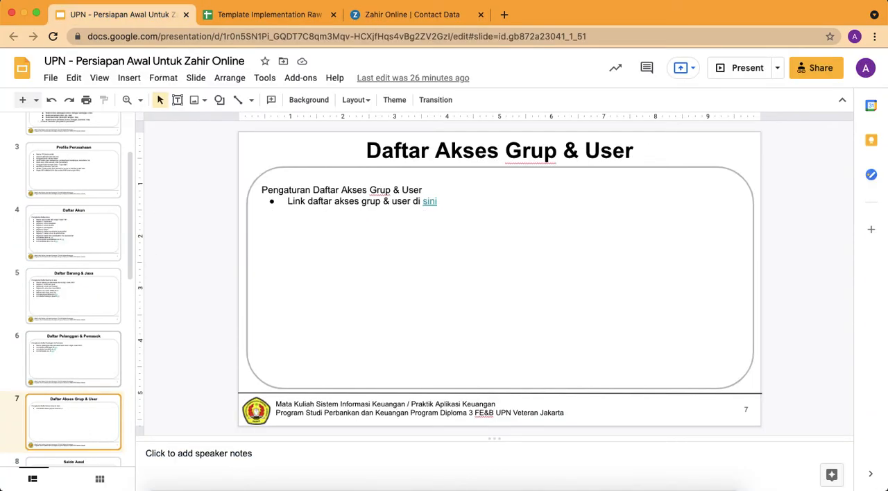
key(Down)
key(Down)
key(Up)
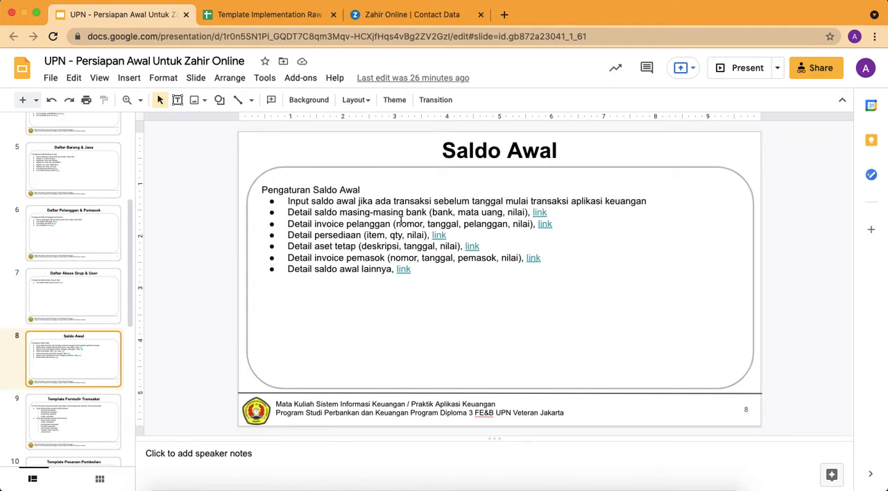
Switch to Zahir Online and import the Piutang opening balances from Saldo Awal Piutang.csv, then close the receivables balance window
click(384, 18)
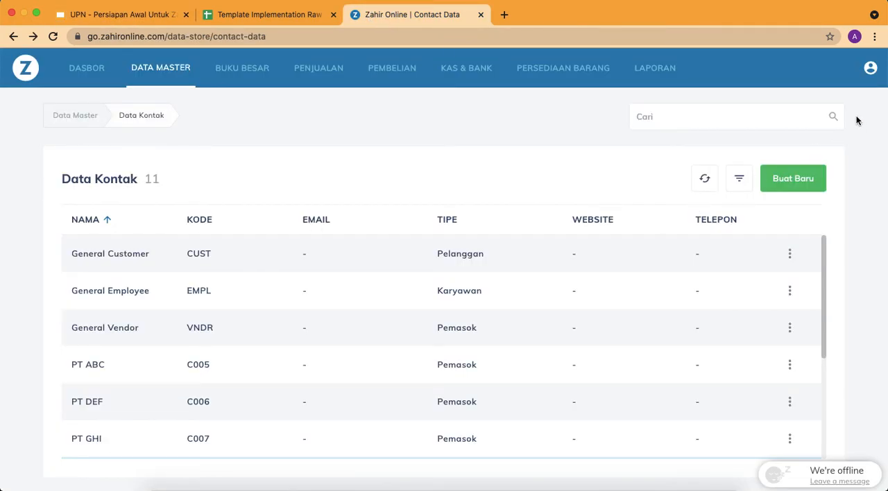
click(870, 72)
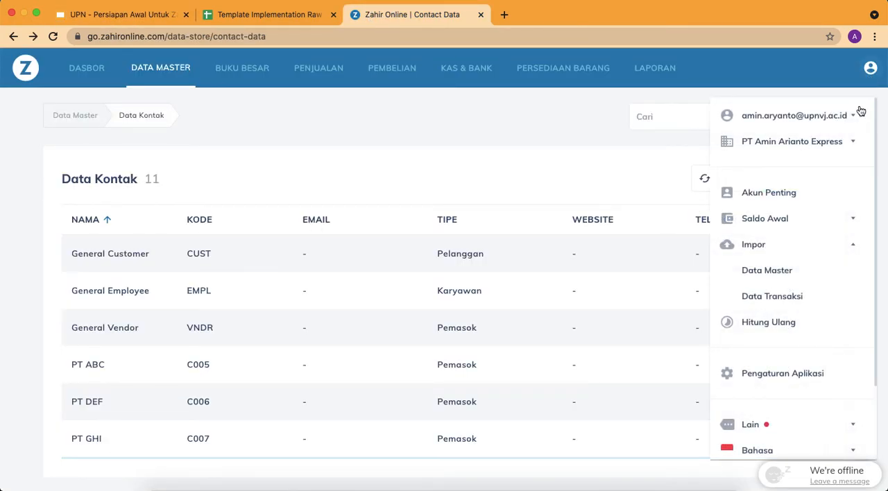
click(825, 220)
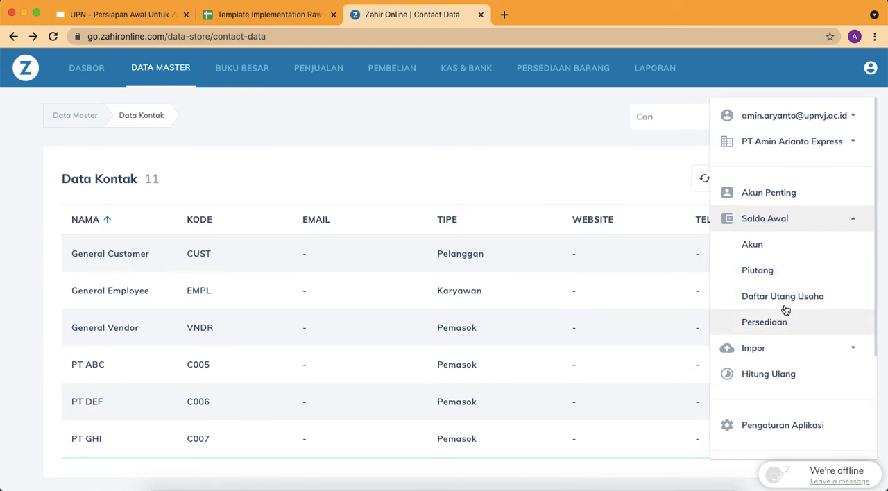
click(785, 272)
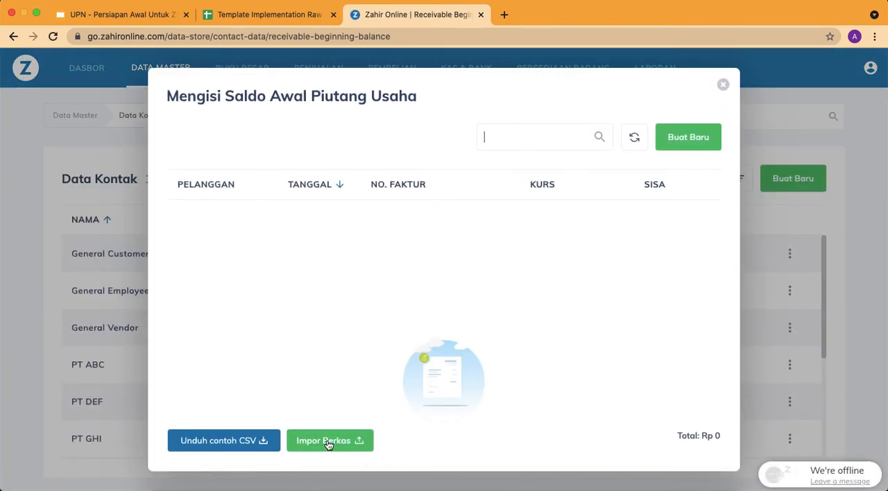
click(328, 443)
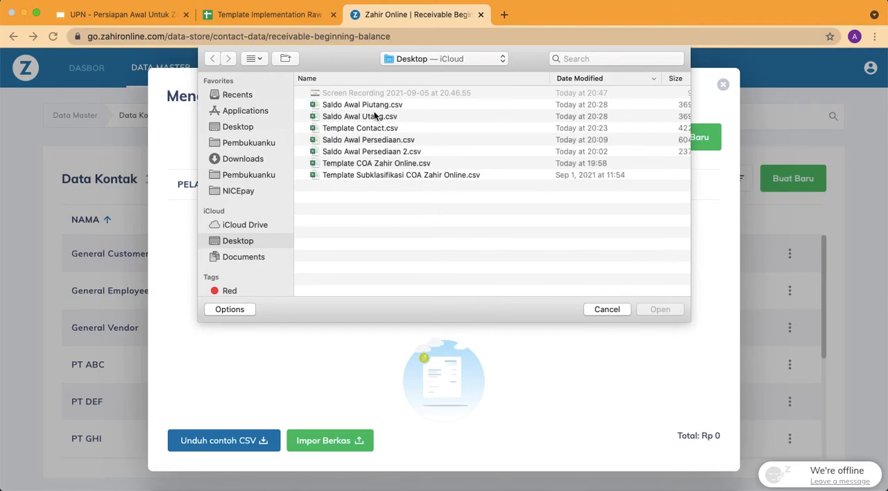
double_click(369, 105)
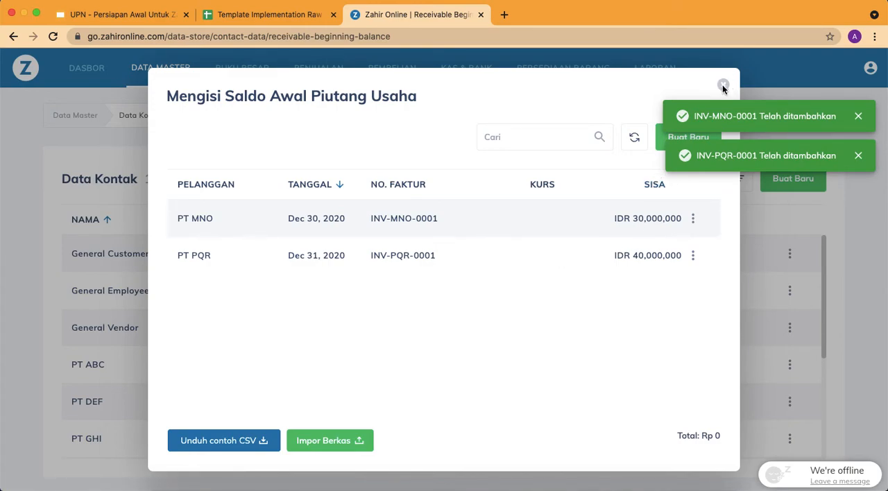
click(860, 119)
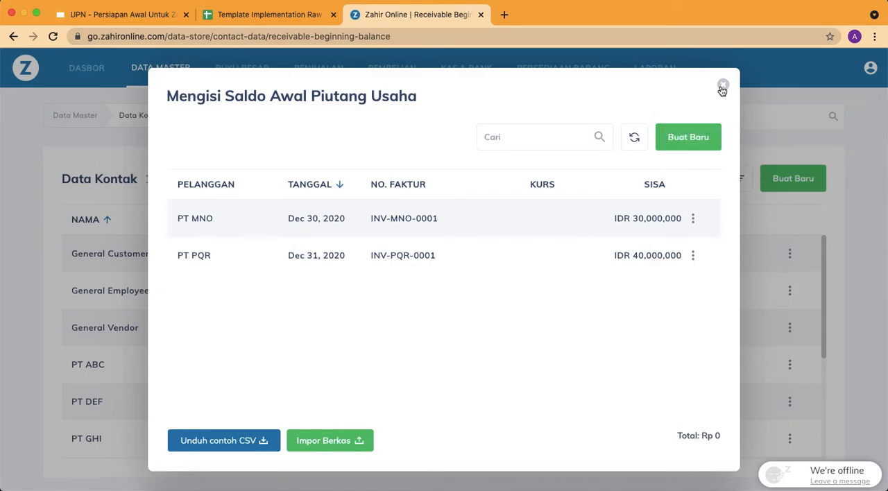
click(723, 85)
Import the Persediaan opening balances from the file Saldo Awal Persediaan.csv
click(871, 71)
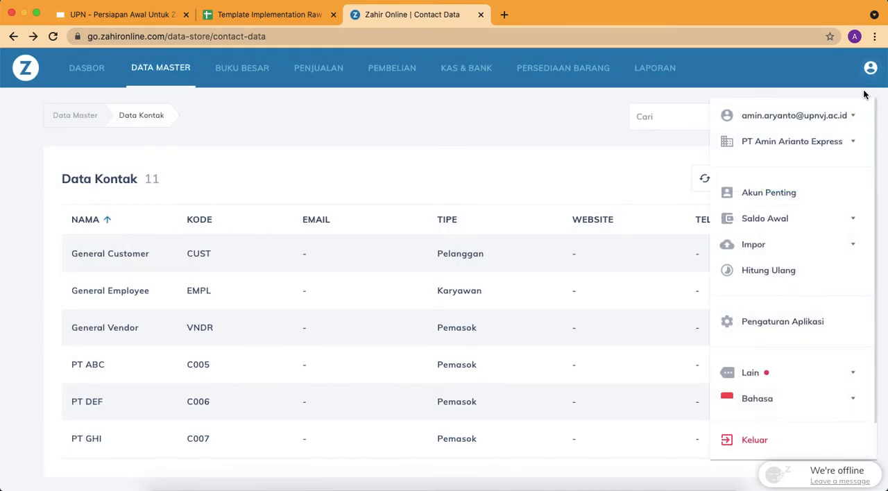
click(819, 220)
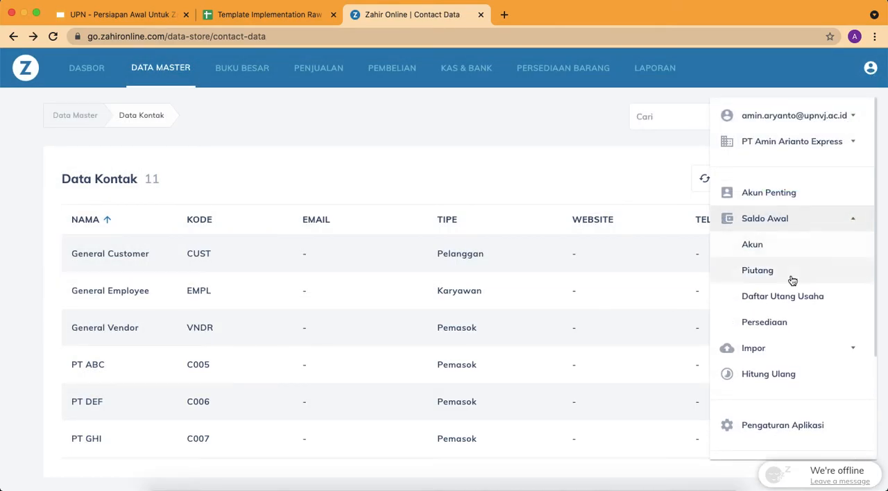
click(788, 322)
click(346, 439)
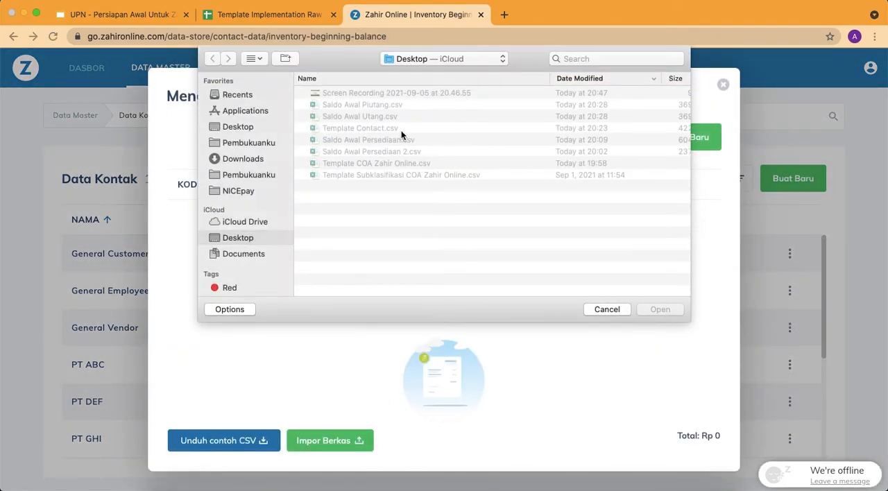
double_click(385, 139)
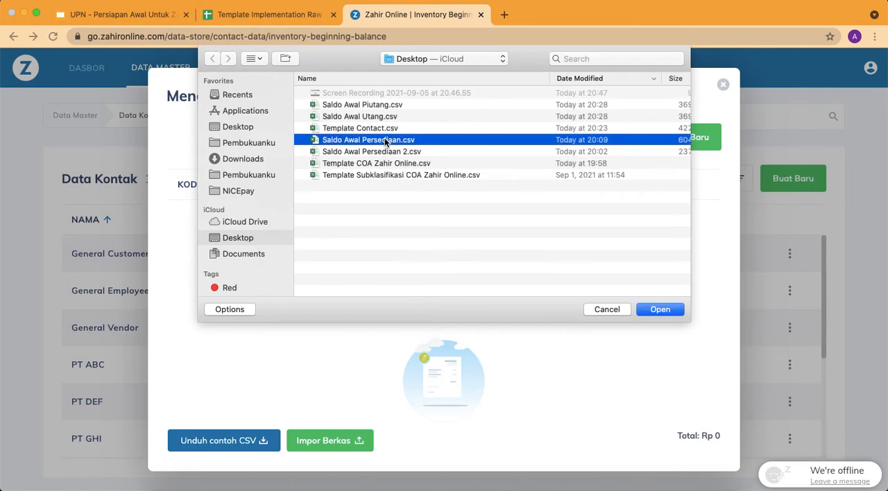
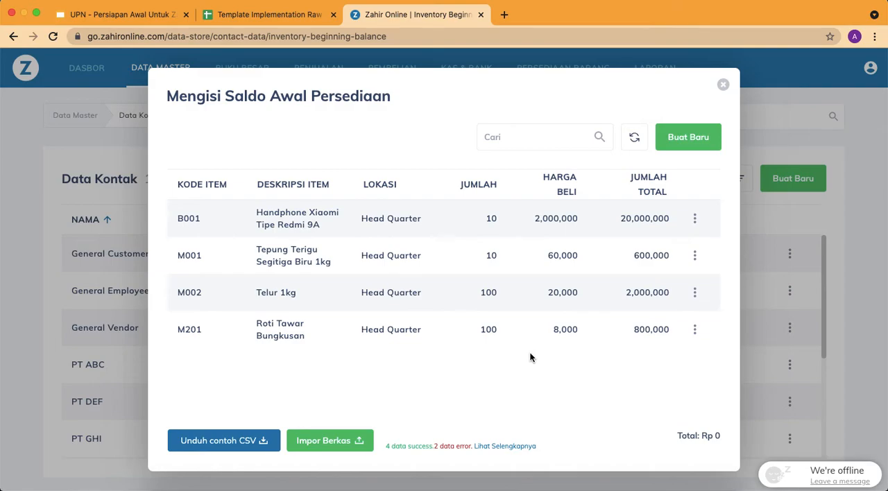
Close the inventory balance window, then import the Daftar Utang Usaha opening balances from Saldo Awal Utang.csv and close that window
click(724, 87)
click(871, 67)
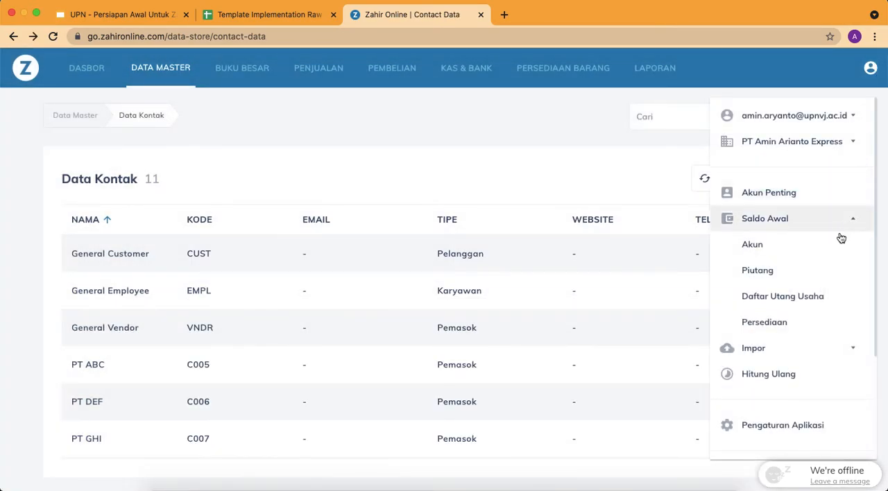
click(780, 297)
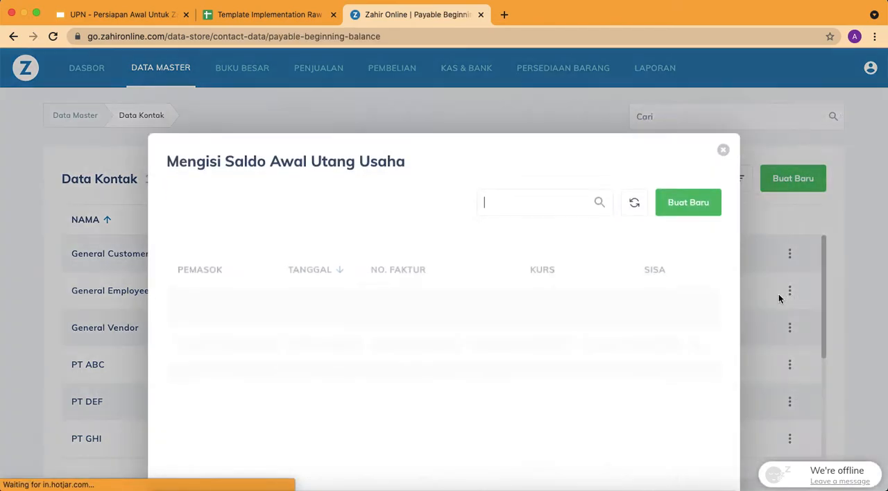
click(350, 447)
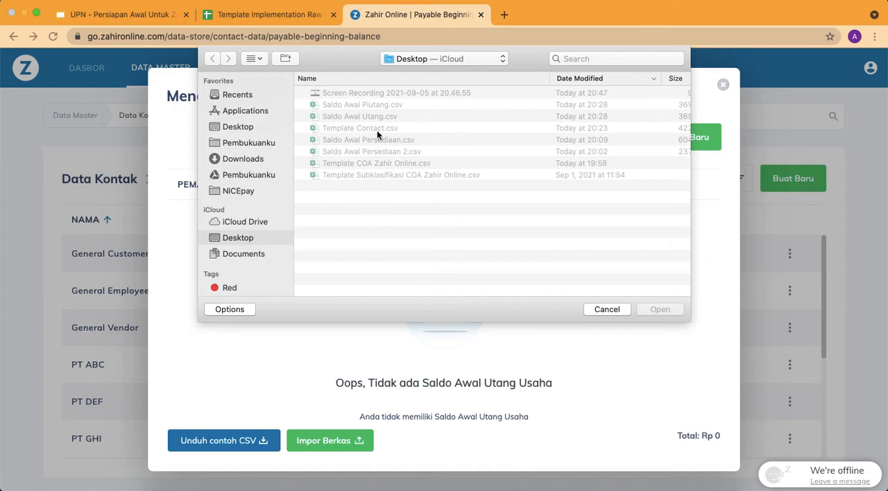
double_click(383, 113)
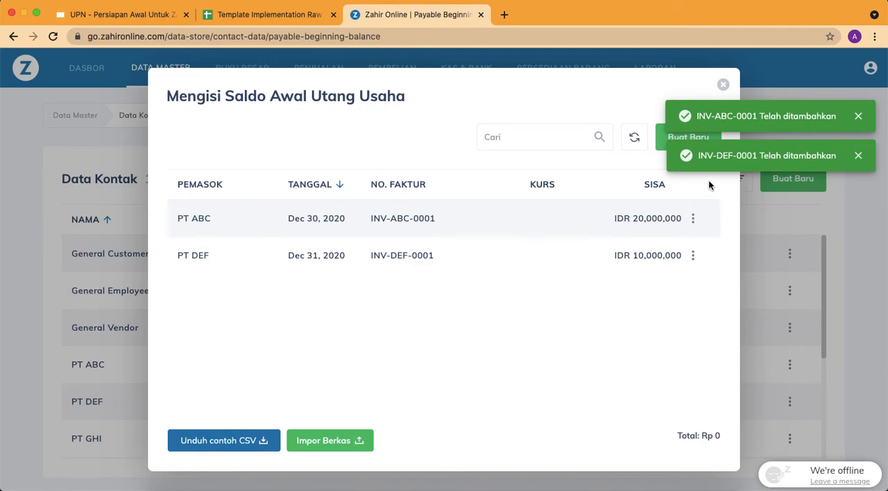
click(722, 89)
In the Akun opening balances, set the debit of Kas Kecil Kantor to Rp 1,000,000, as listed in the COA sheet of Template Implementation Raw
click(871, 67)
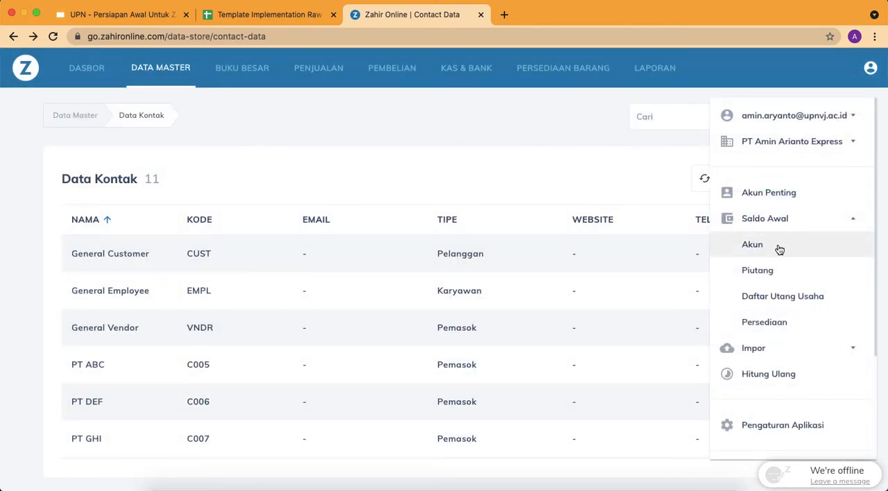
click(753, 245)
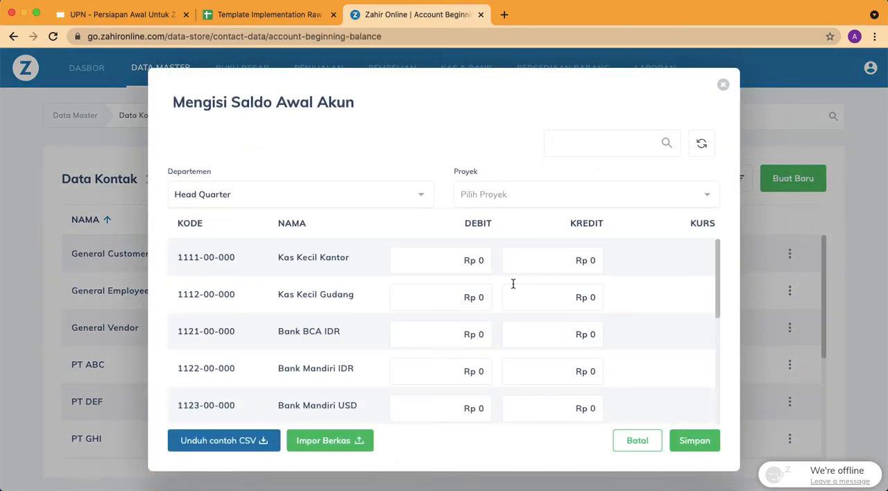
click(271, 15)
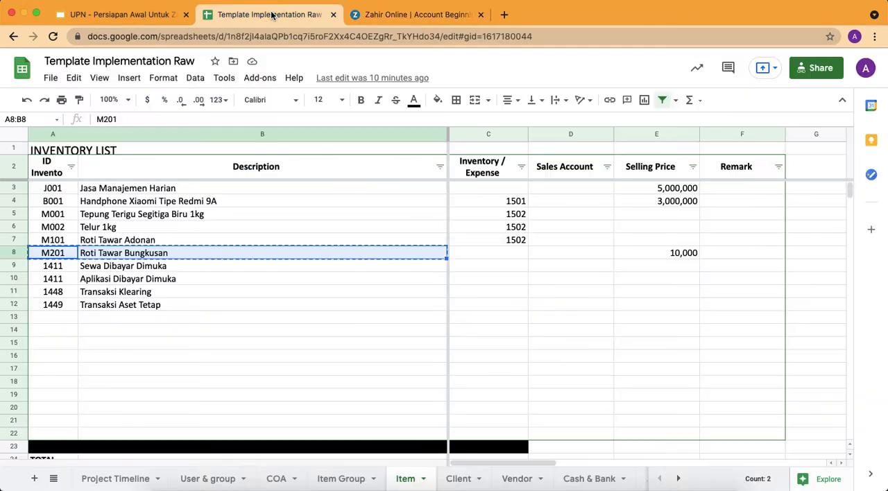
click(275, 479)
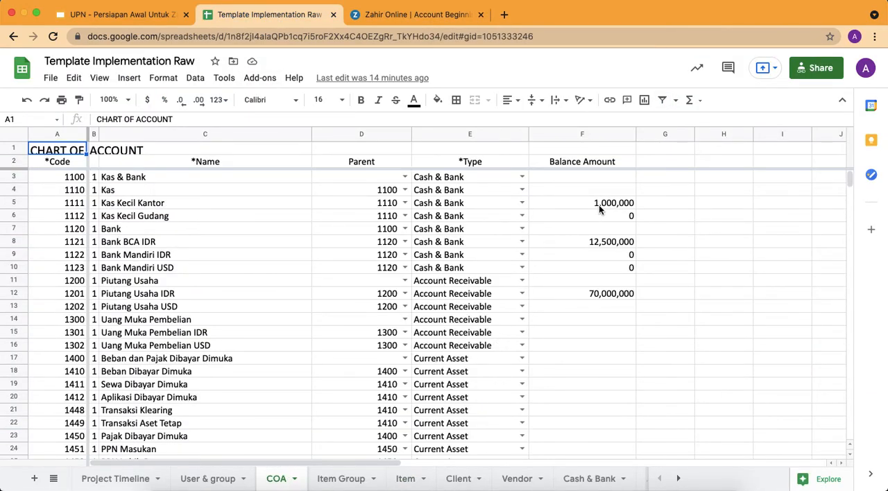
click(606, 206)
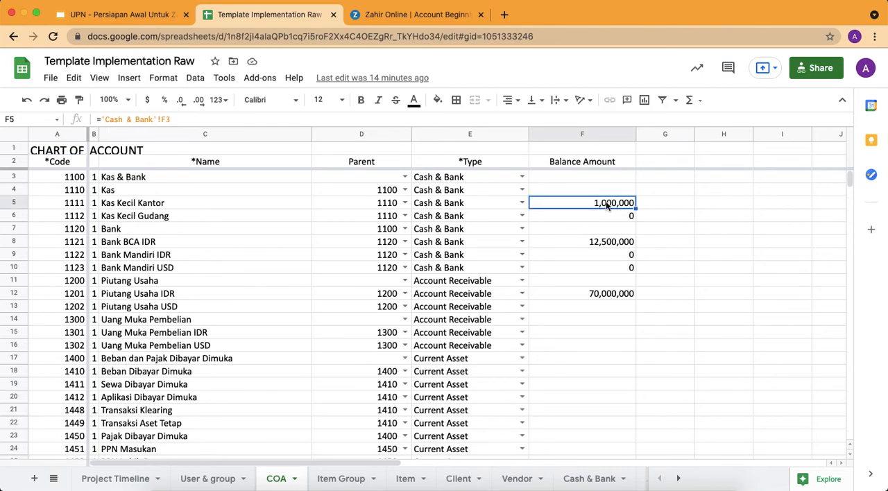
click(435, 20)
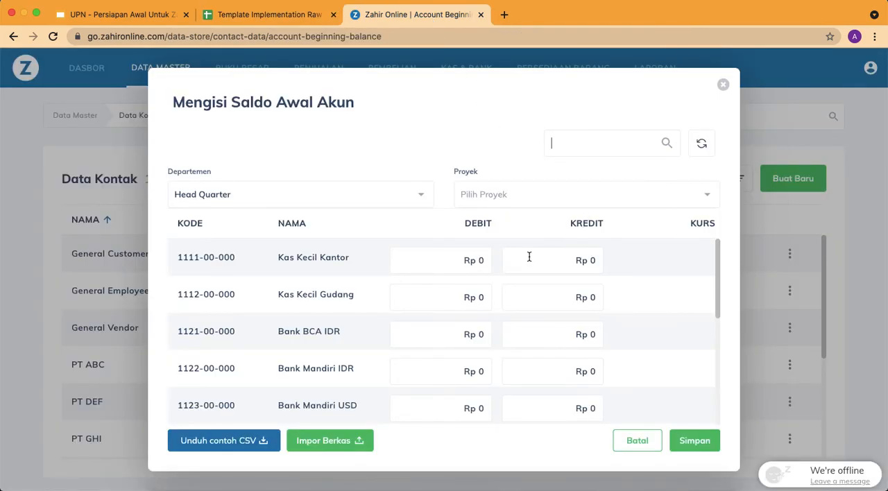
double_click(458, 263)
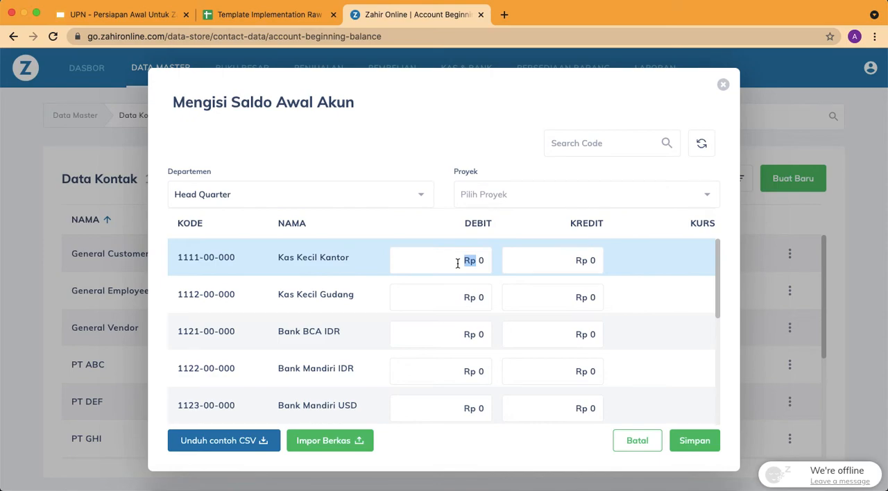
click(483, 261)
text(1,000,000)
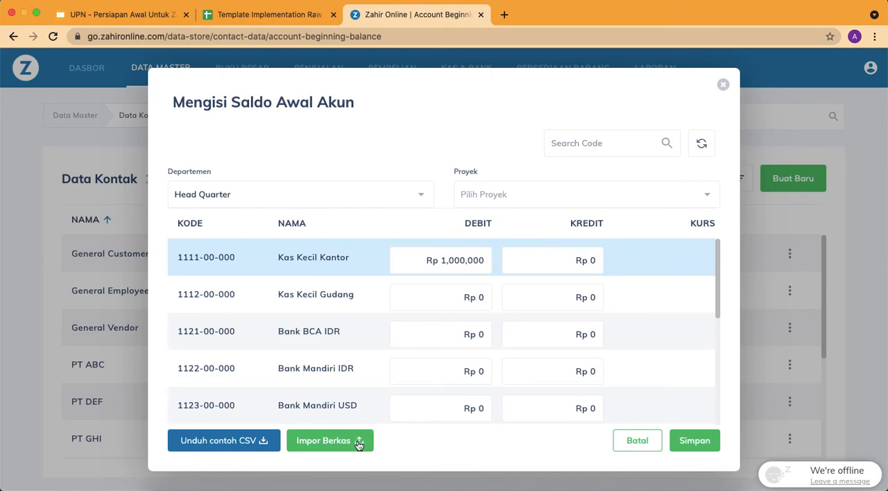
Look up the Bank BCA IDR balance in the COA sheet and set that account's opening debit to Rp 12,500,000 in Zahir Online
click(326, 15)
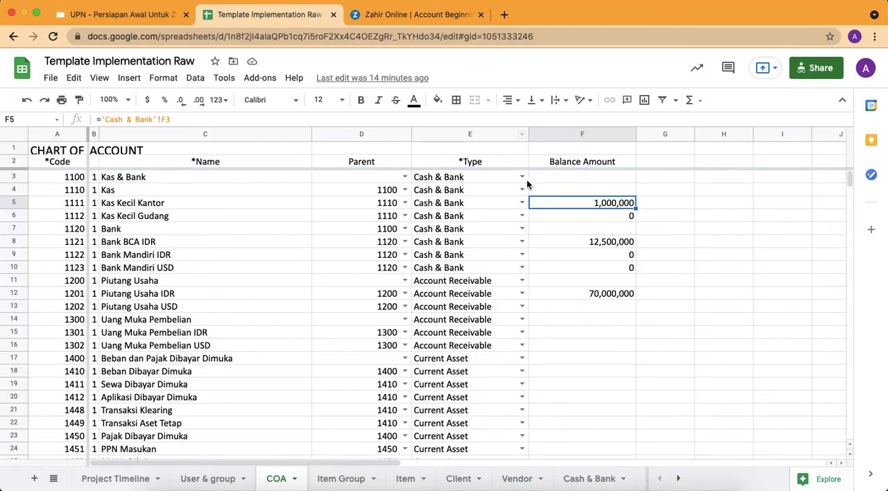
click(574, 243)
key(Return)
key(Escape)
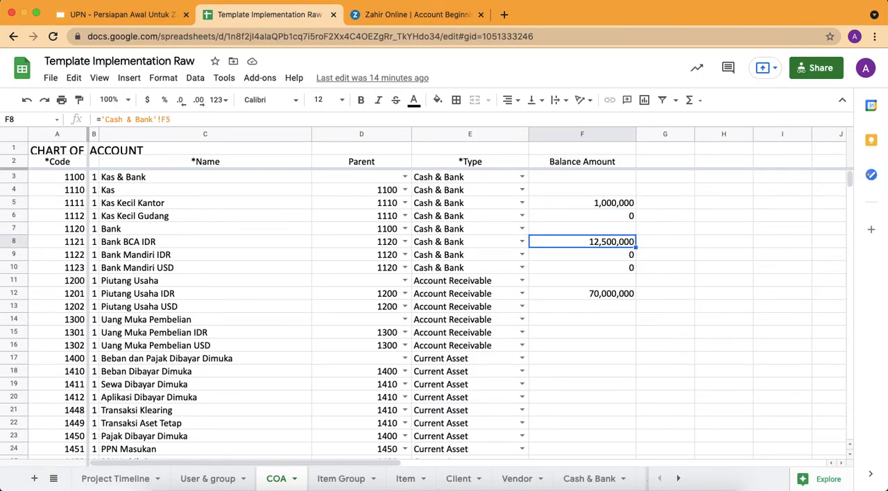
click(417, 14)
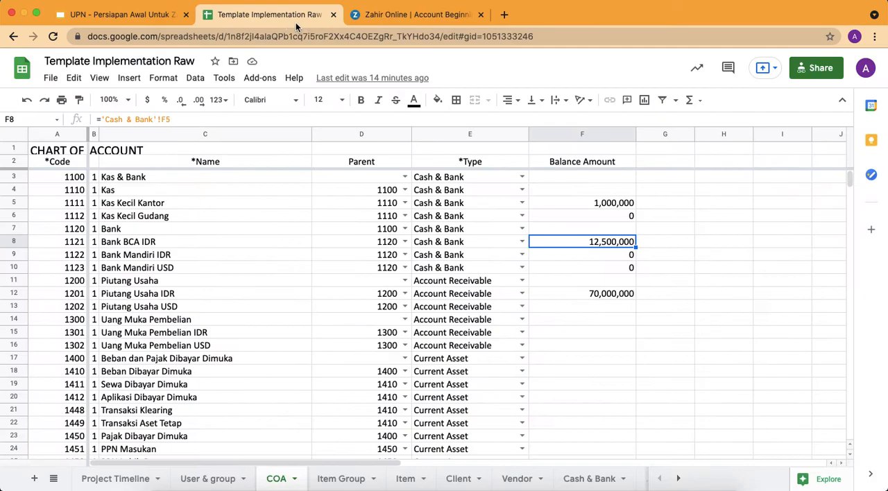
click(300, 17)
click(420, 20)
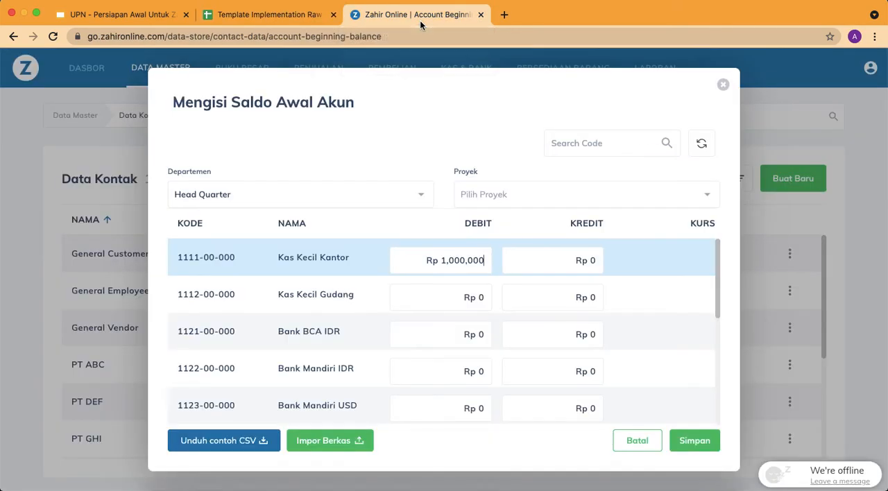
click(478, 335)
text(12,500,00)
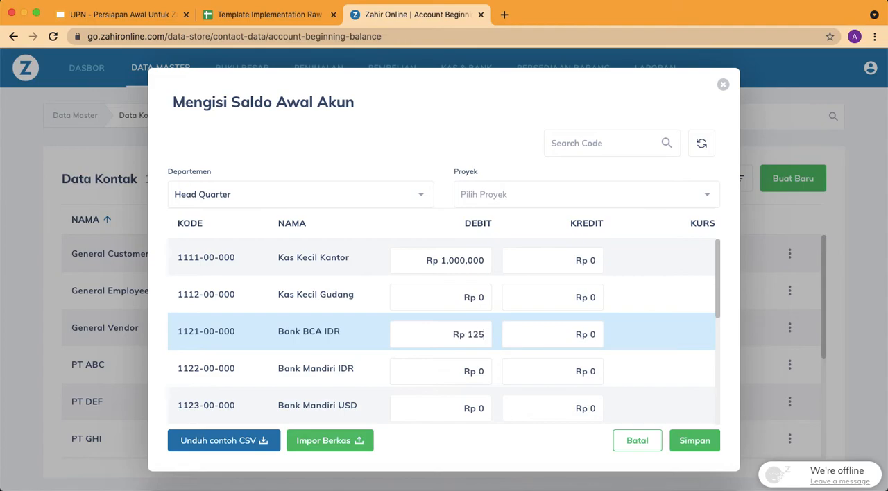
text(0)
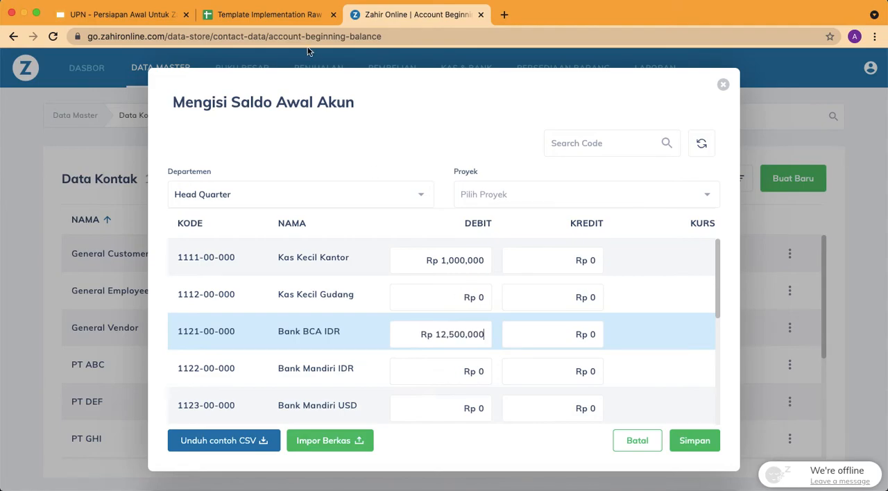
Switch to the COA spreadsheet and examine the balance amounts of Piutang Usaha IDR, the Persediaan accounts and Hutang Usaha IDR
click(269, 15)
click(583, 296)
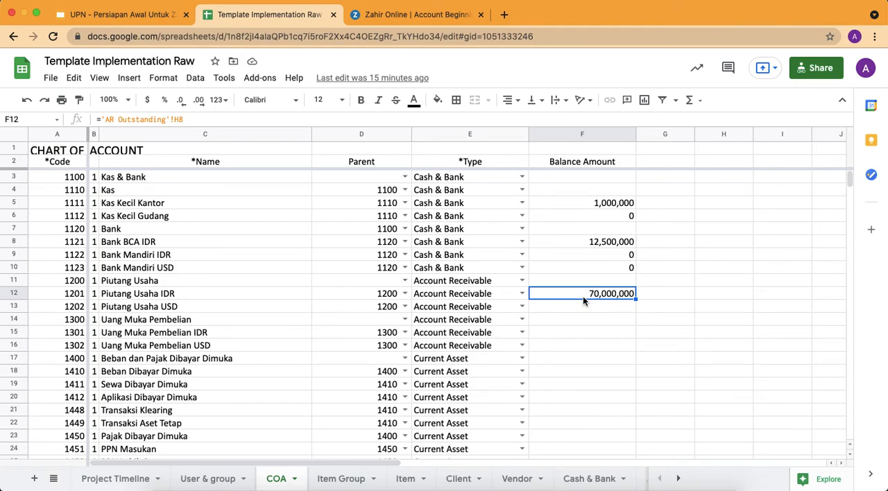
scroll(583, 296, down, 6)
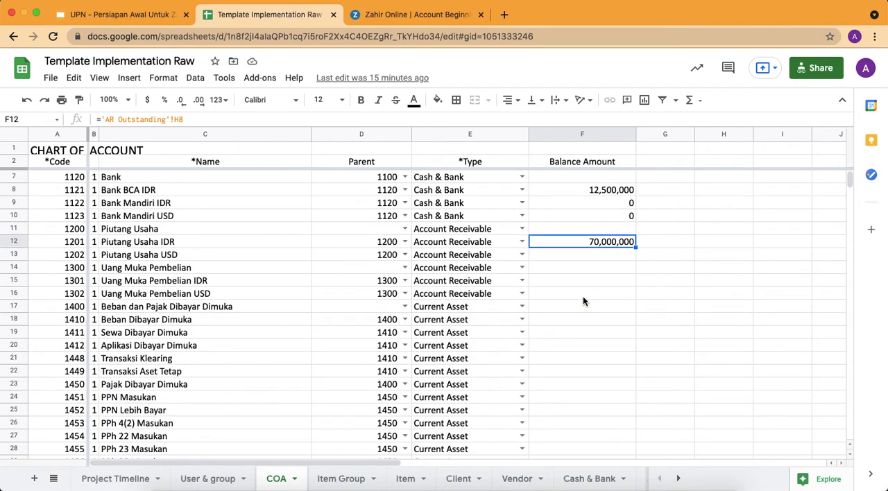
scroll(583, 296, down, 1)
click(583, 295)
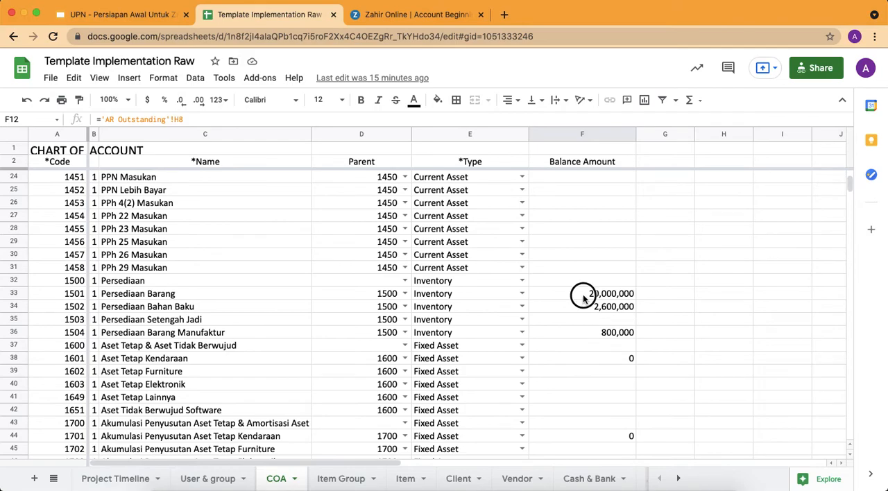
scroll(583, 294, down, 1)
scroll(583, 294, down, 1)
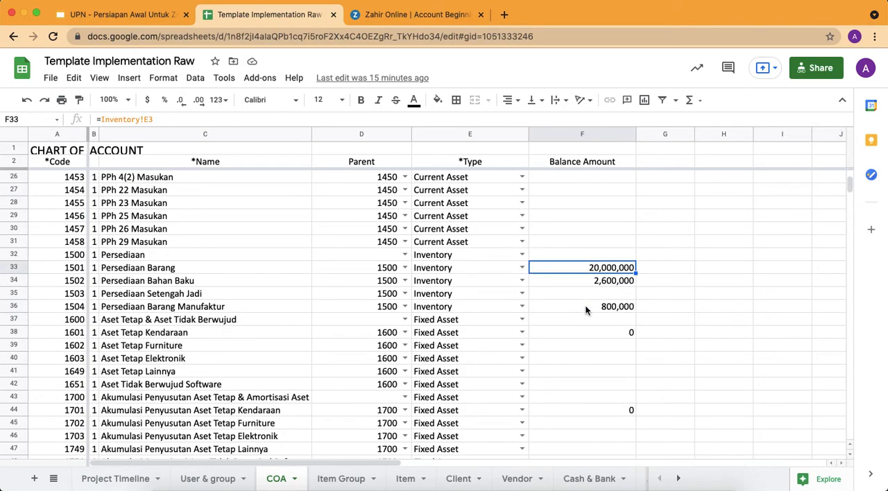
shift+click(586, 306)
scroll(586, 305, down, 5)
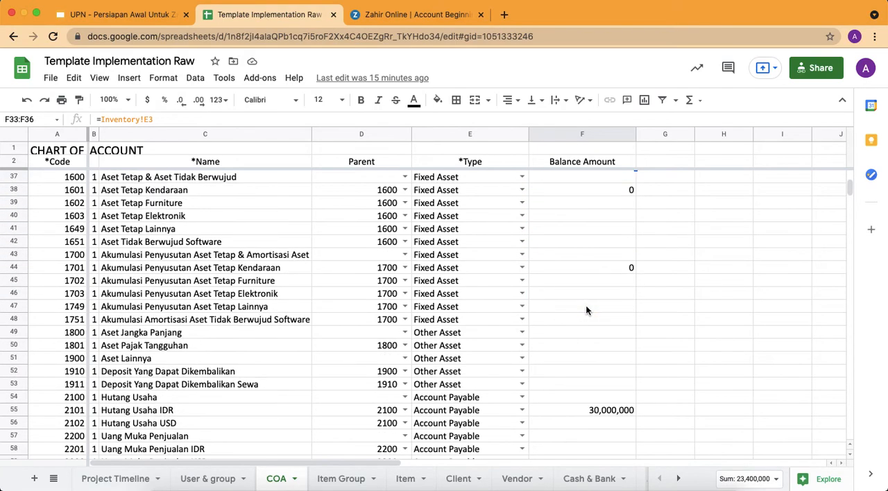
click(583, 347)
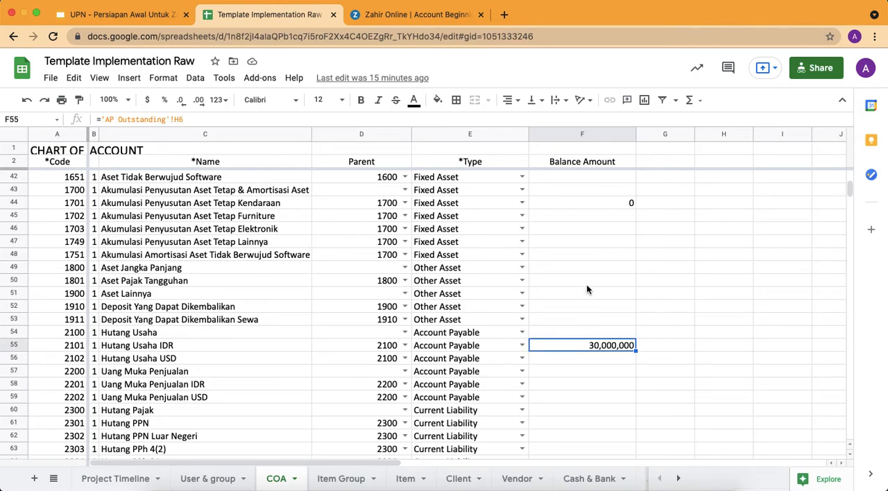
Look up the Hutang PPh 29 balance in the COA sheet and set that account's opening credit to Rp 350,000 in Zahir Online
scroll(586, 285, down, 4)
scroll(587, 285, down, 1)
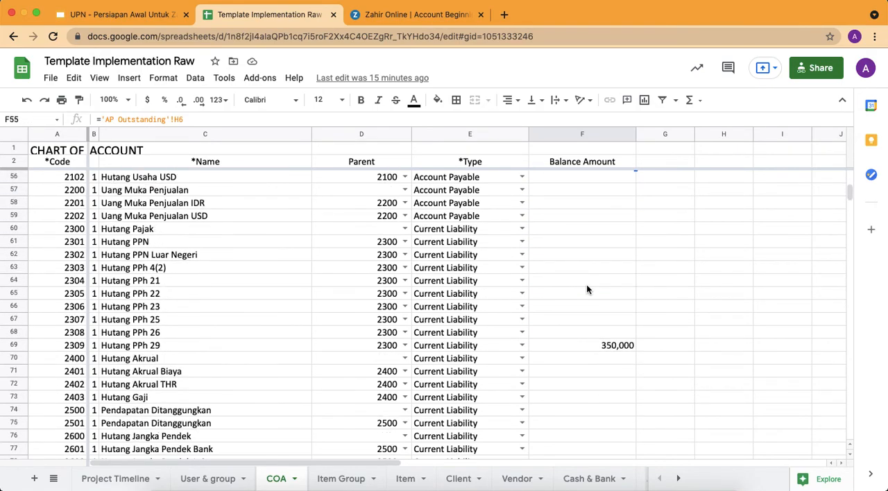
click(605, 346)
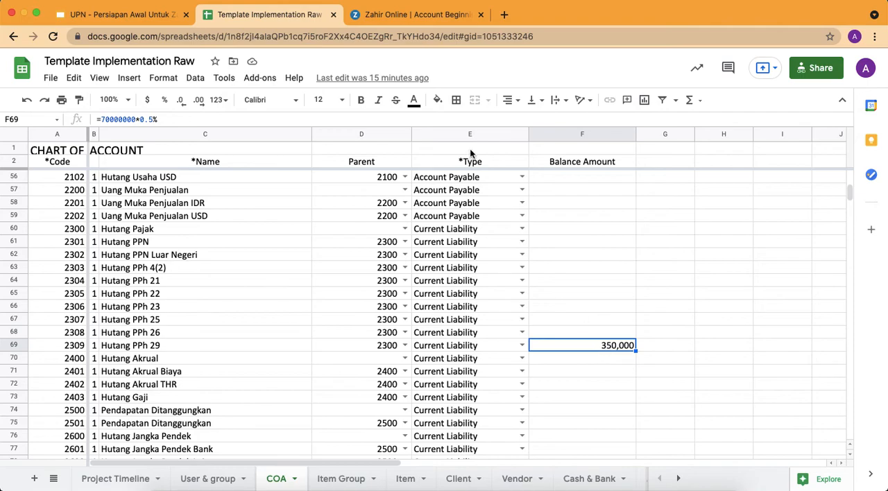
click(417, 15)
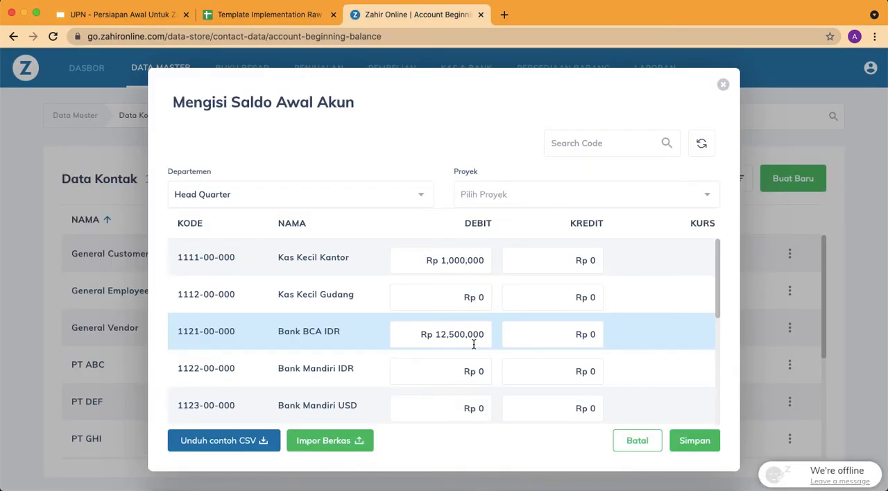
scroll(476, 343, down, 15)
scroll(469, 341, down, 15)
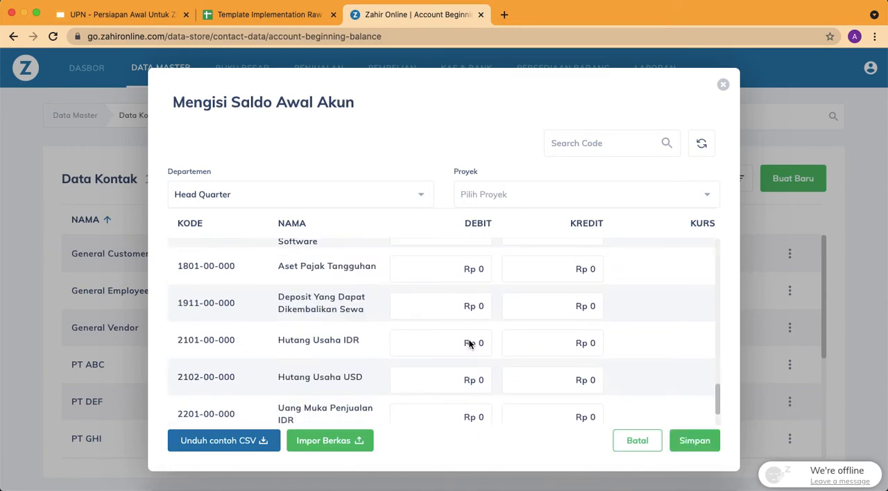
scroll(440, 316, down, 5)
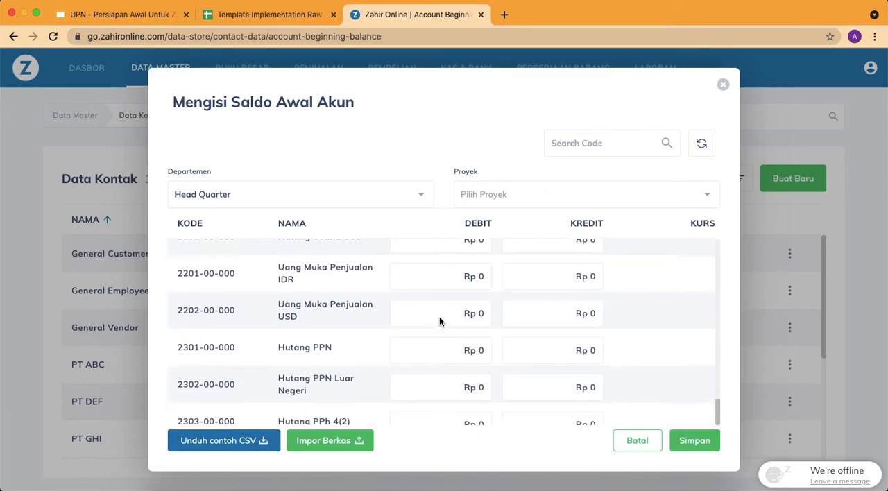
scroll(440, 322, down, 5)
click(476, 345)
double_click(591, 343)
text(350,000)
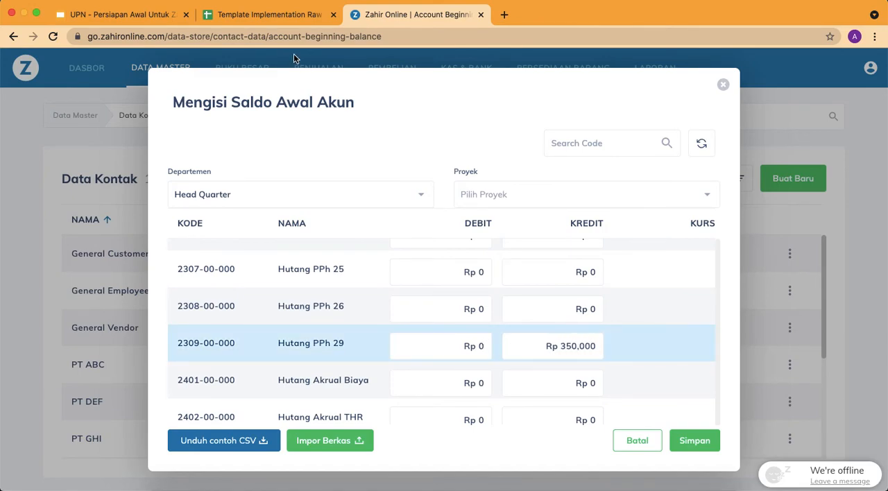
Look up the Modal Disetor balance in the COA sheet and set that account's opening credit to Rp 12,500,000 in Zahir Online
click(273, 15)
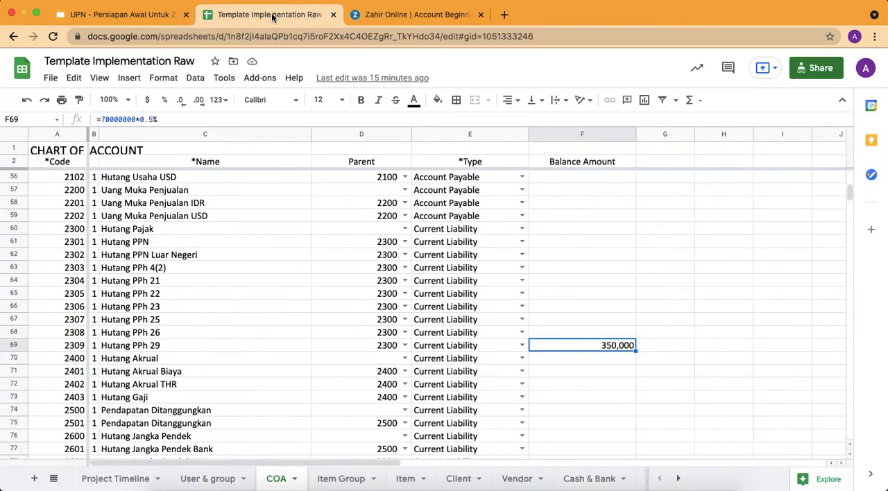
scroll(560, 295, down, 2)
scroll(560, 294, down, 4)
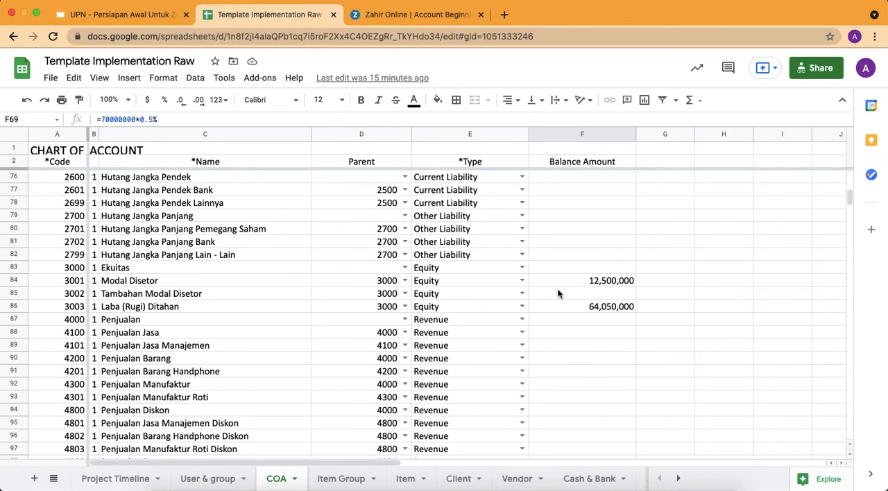
click(603, 281)
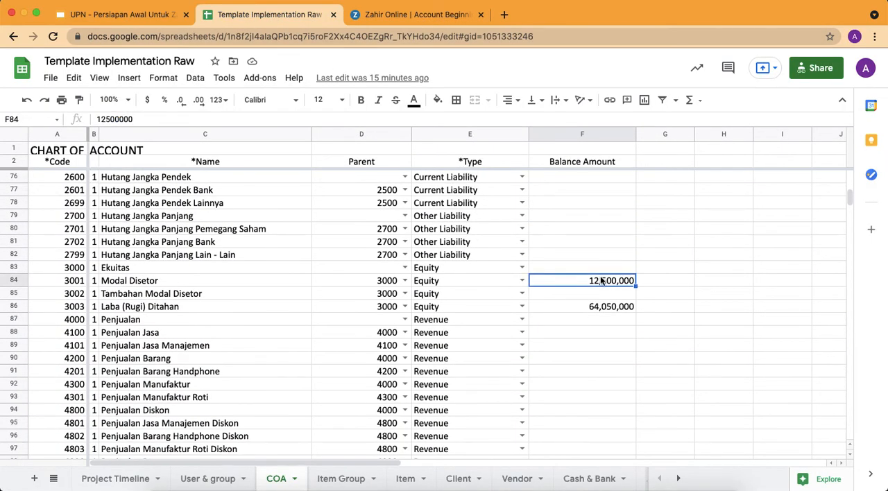
click(425, 15)
scroll(495, 332, down, 2)
scroll(496, 332, down, 8)
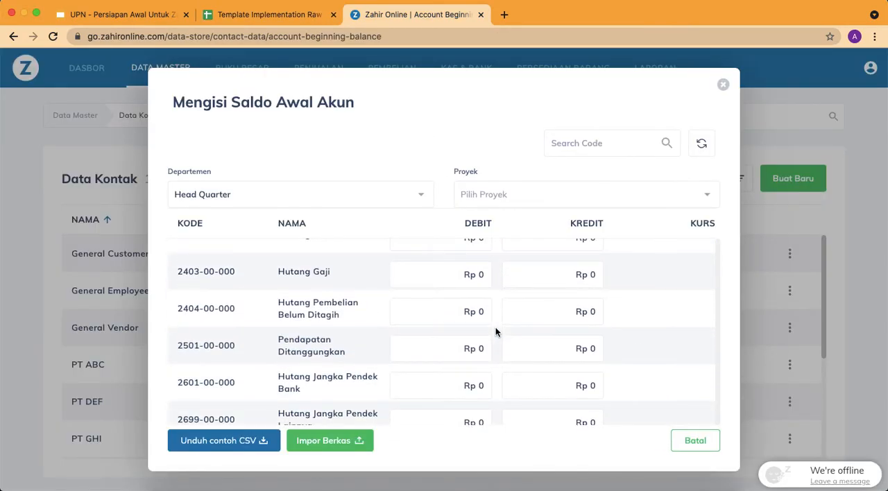
scroll(497, 333, down, 3)
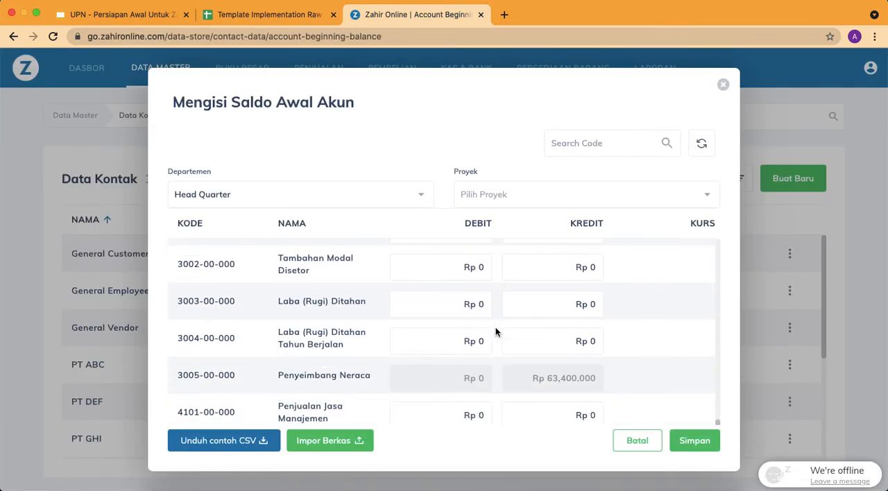
scroll(496, 333, up, 1)
click(591, 277)
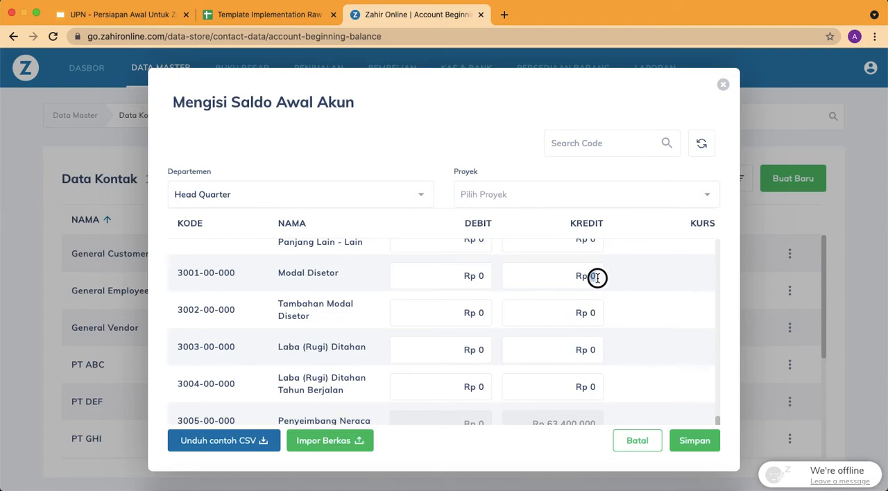
text(12,500,000)
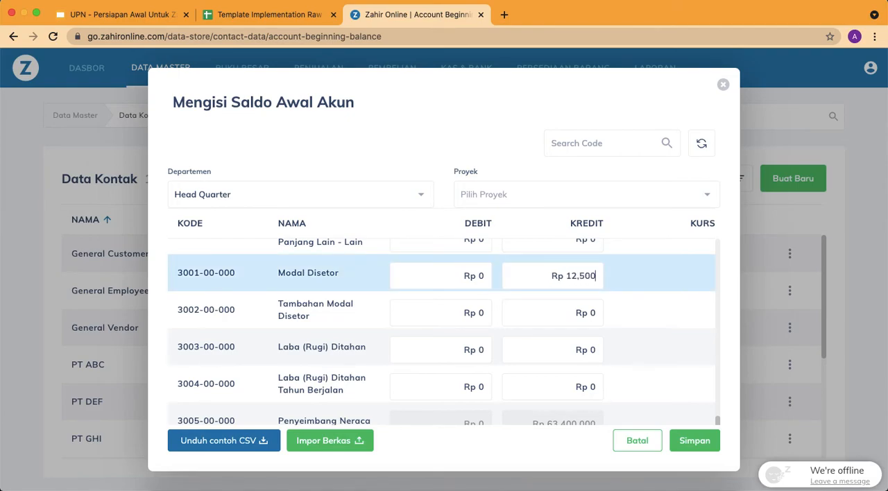
Look up the Laba (Rugi) Ditahan balance in the COA sheet and set that account's opening credit to Rp 64,050,000 in Zahir Online
click(302, 9)
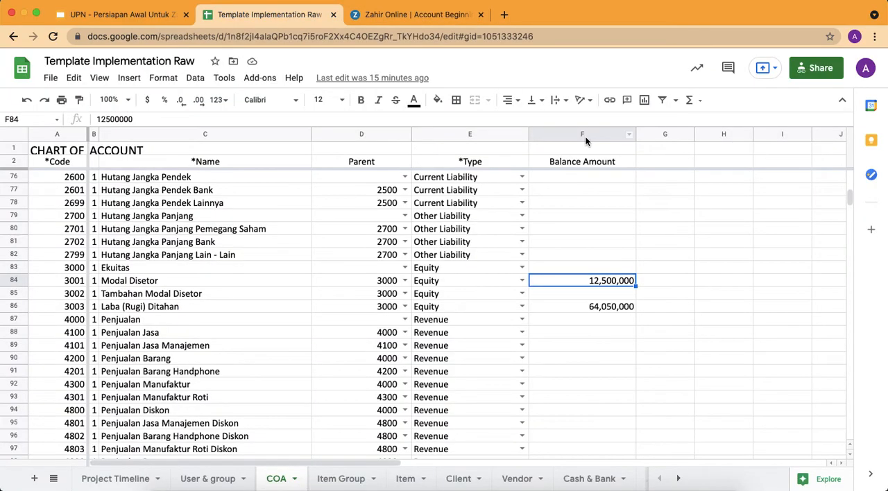
click(592, 308)
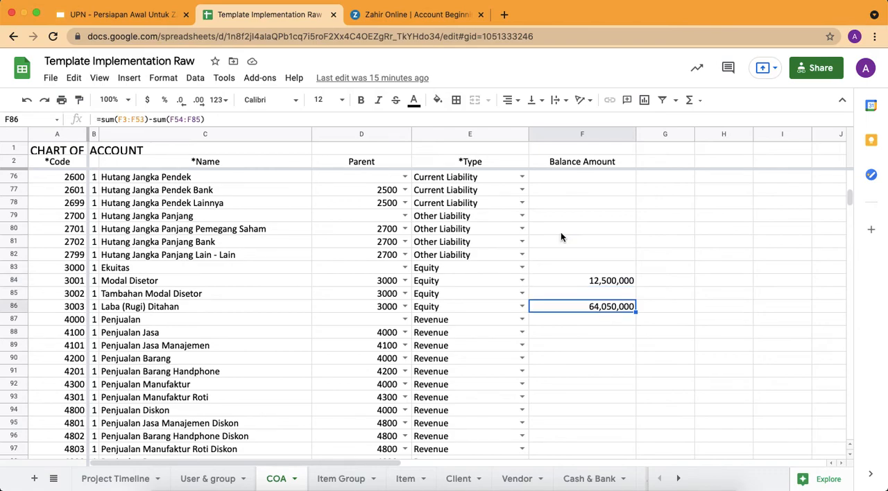
click(428, 15)
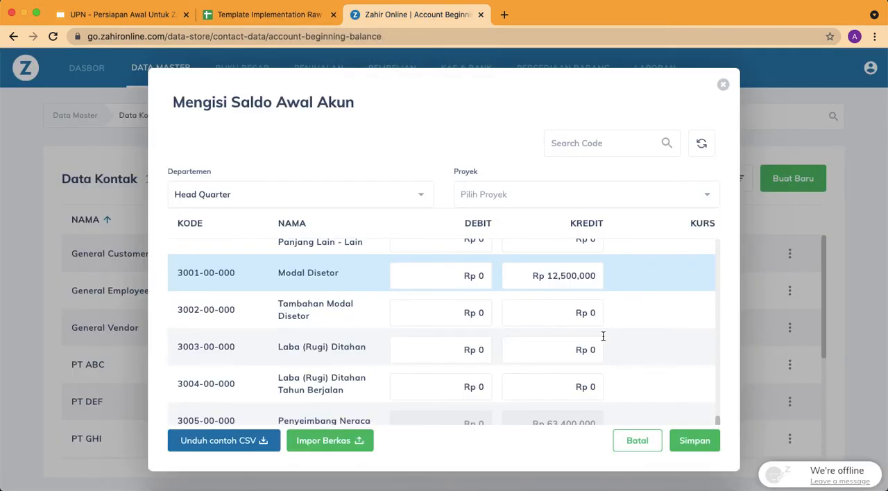
scroll(526, 348, down, 1)
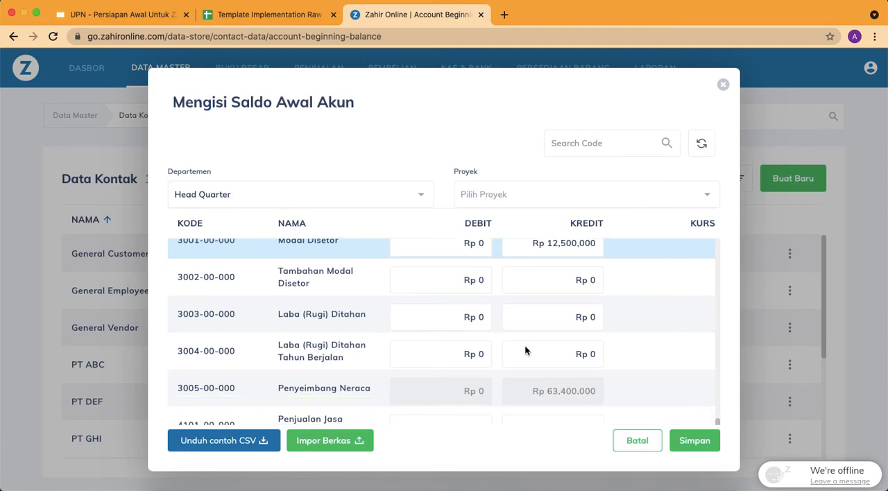
click(594, 316)
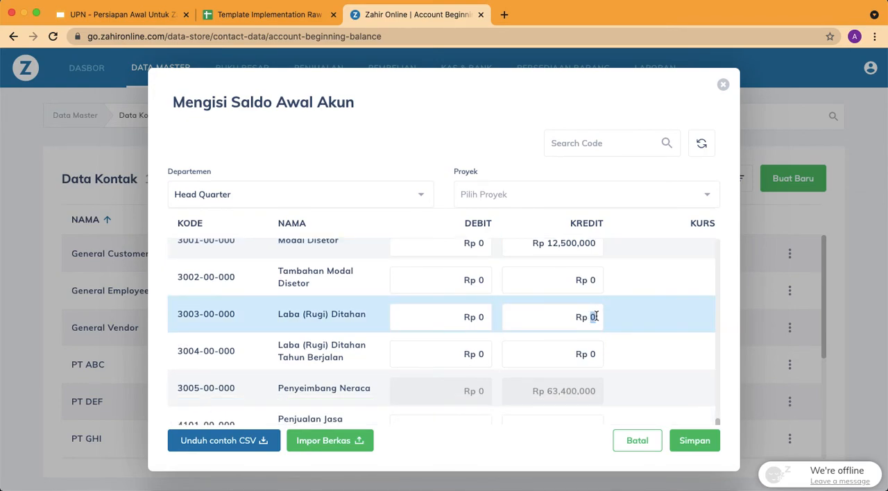
click(321, 16)
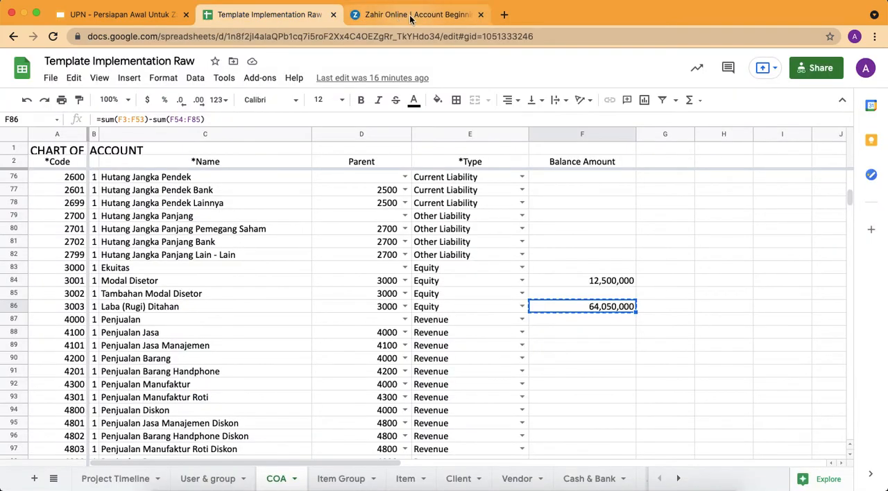
click(410, 15)
text(64,050,000)
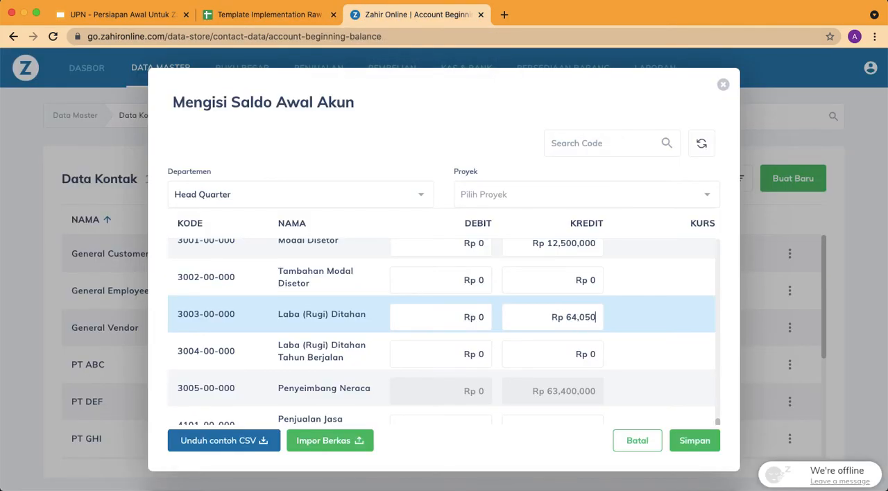
click(546, 275)
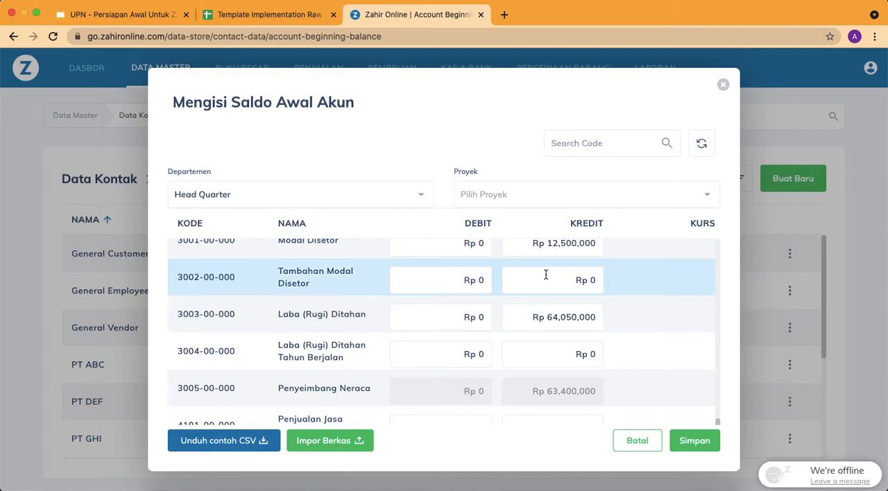
click(554, 352)
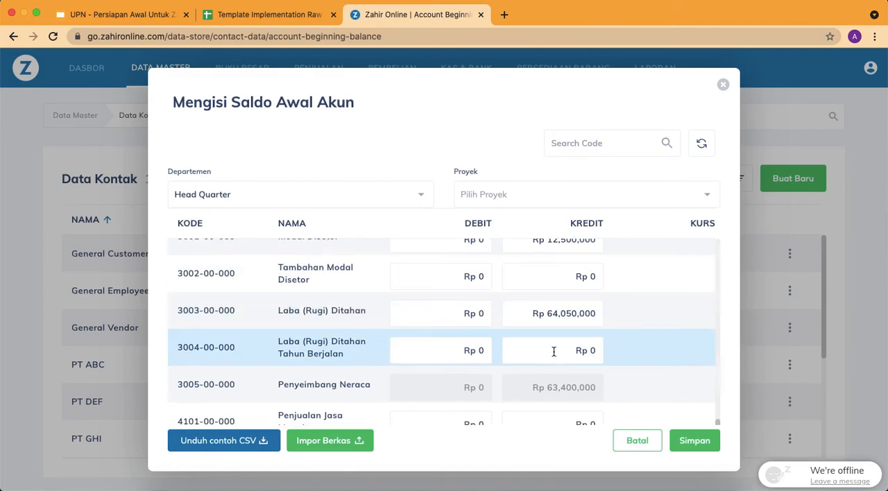
scroll(553, 351, down, 3)
In the COA sheet, check the sums of the liability and equity balances in F55:F86 and the asset balances in F5:F46
click(269, 20)
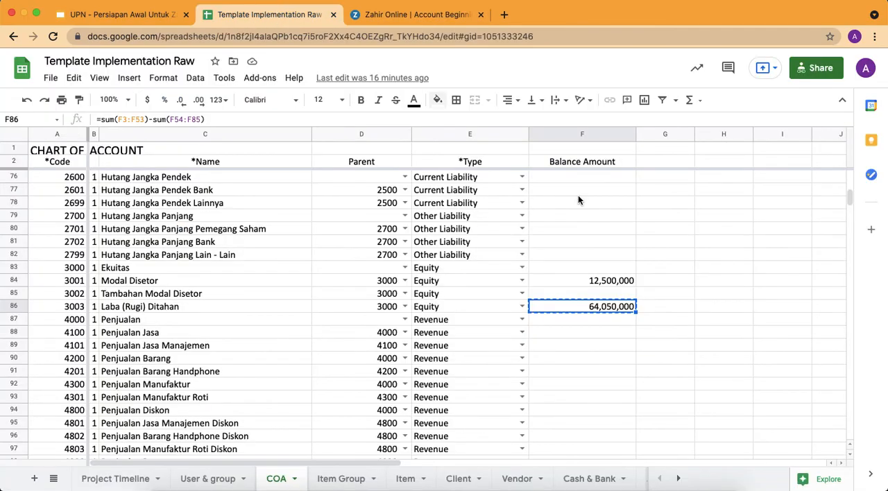
scroll(632, 347, down, 4)
scroll(632, 353, up, 1)
scroll(631, 350, up, 15)
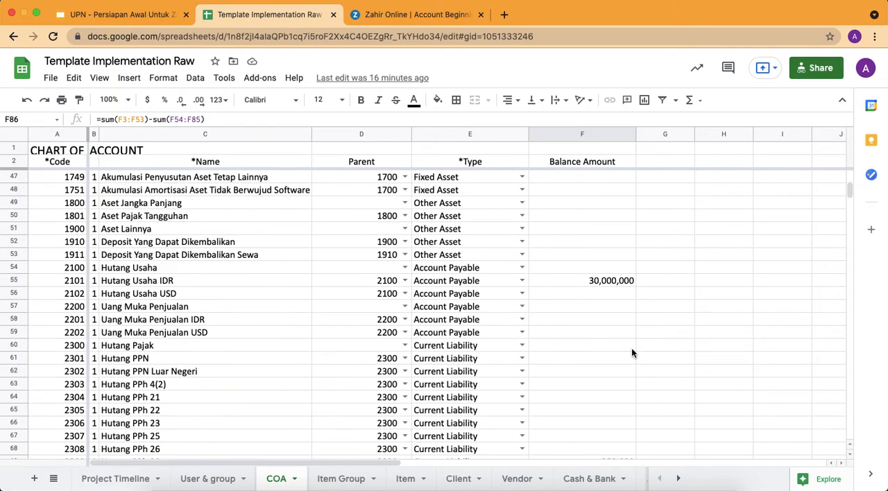
shift+click(609, 285)
scroll(609, 287, up, 6)
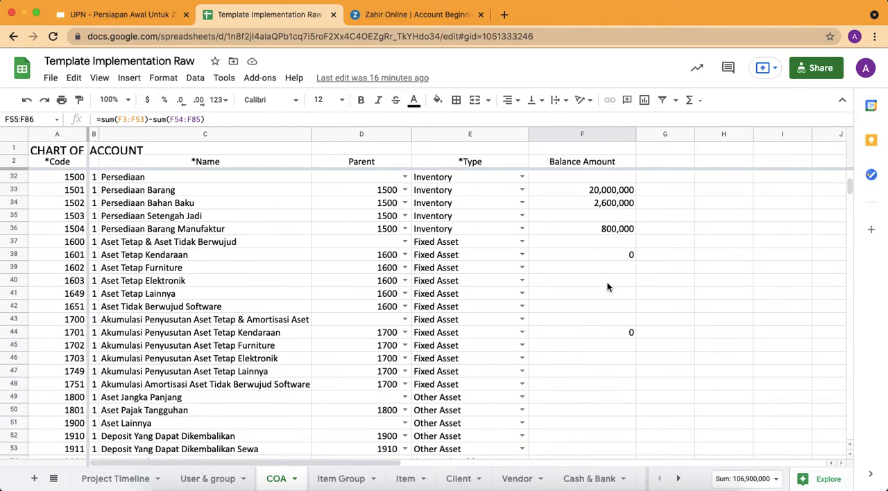
click(615, 369)
scroll(614, 370, up, 7)
scroll(614, 370, up, 3)
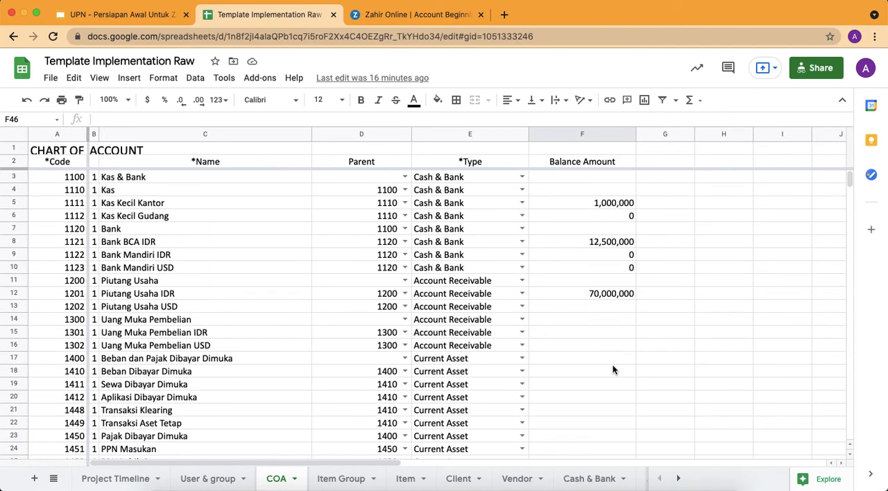
shift+click(583, 202)
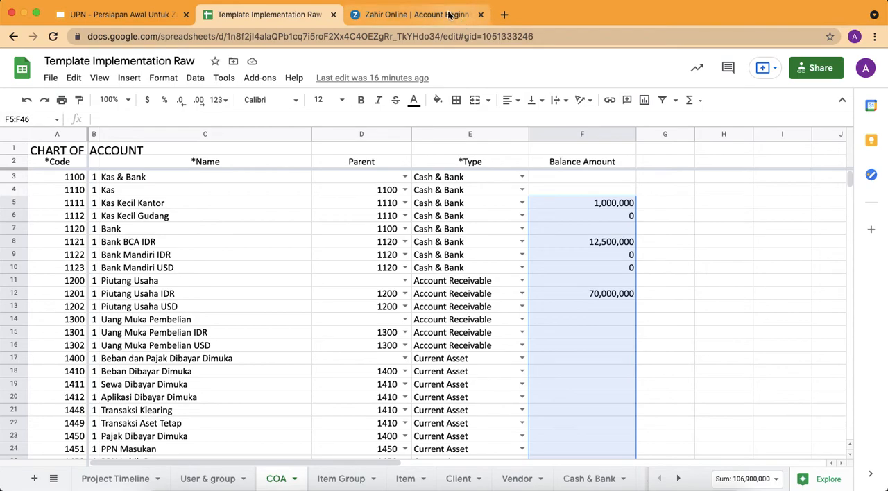
Return to Zahir Online and save the account opening balances
click(417, 14)
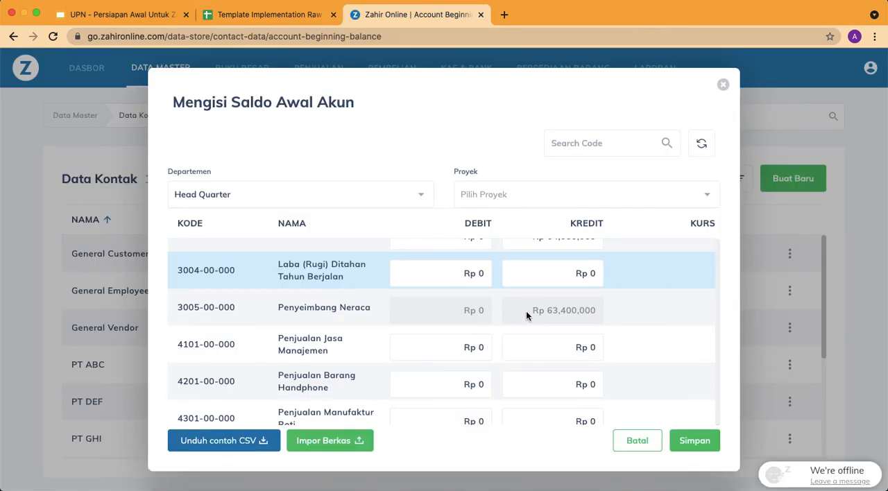
click(526, 311)
click(694, 440)
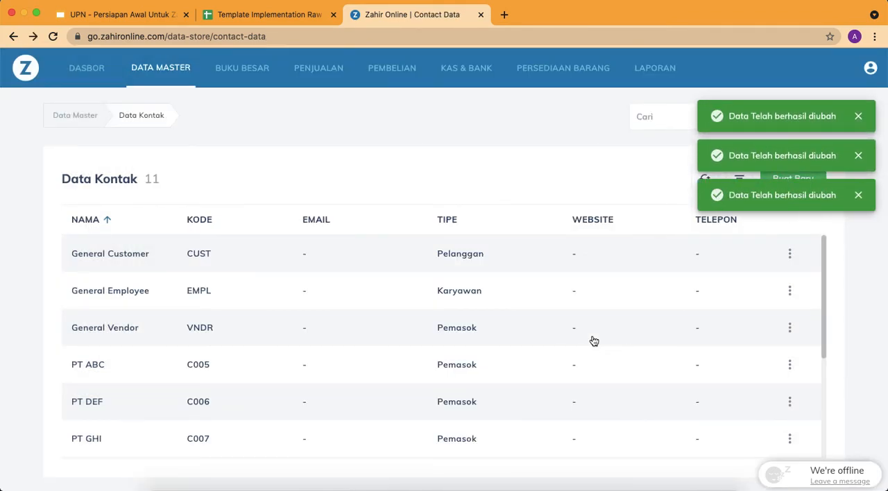
Review the Saldo Awal slide in the UPN preparation presentation and return to Zahir Online
click(254, 18)
click(142, 16)
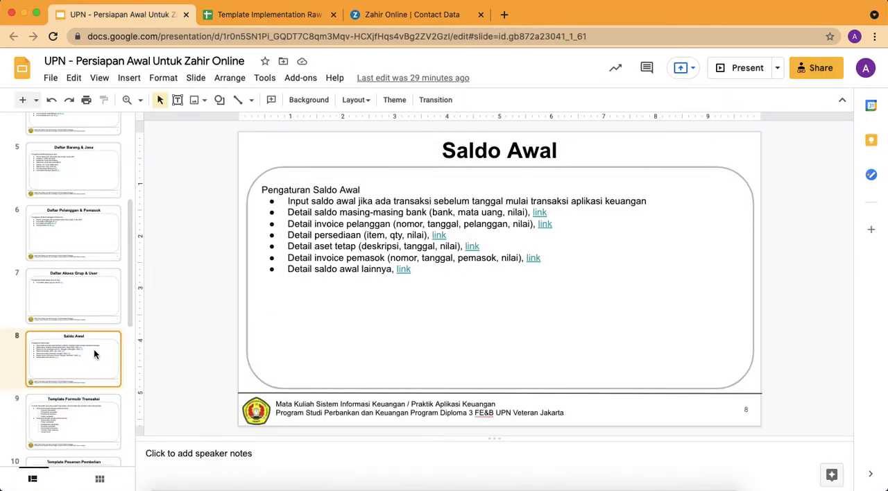
click(400, 16)
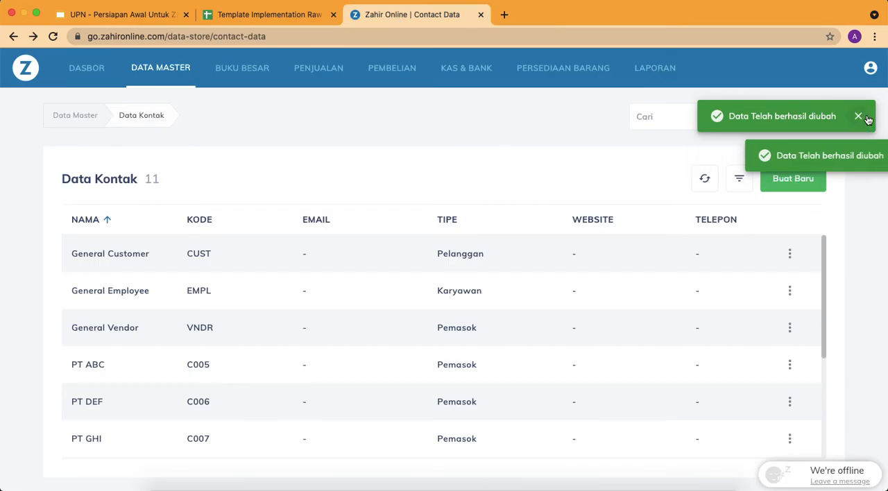
Open the standard Neraca report's filter settings from the financial reports
click(648, 69)
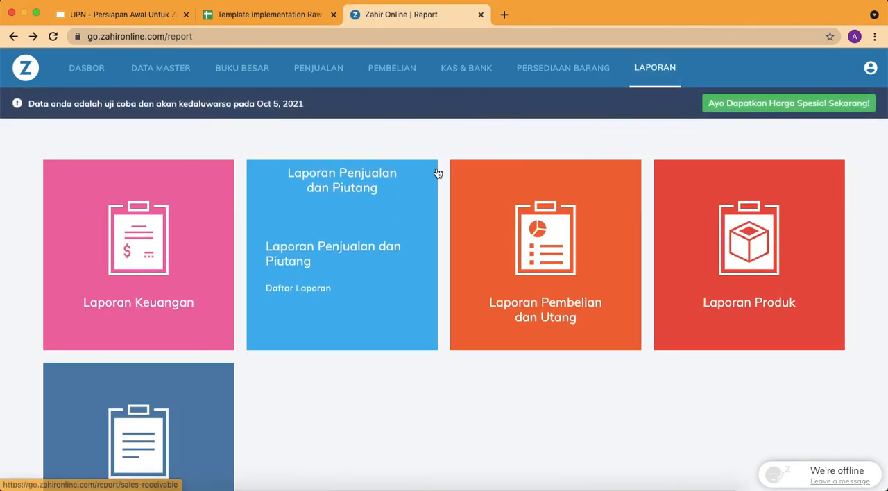
click(182, 213)
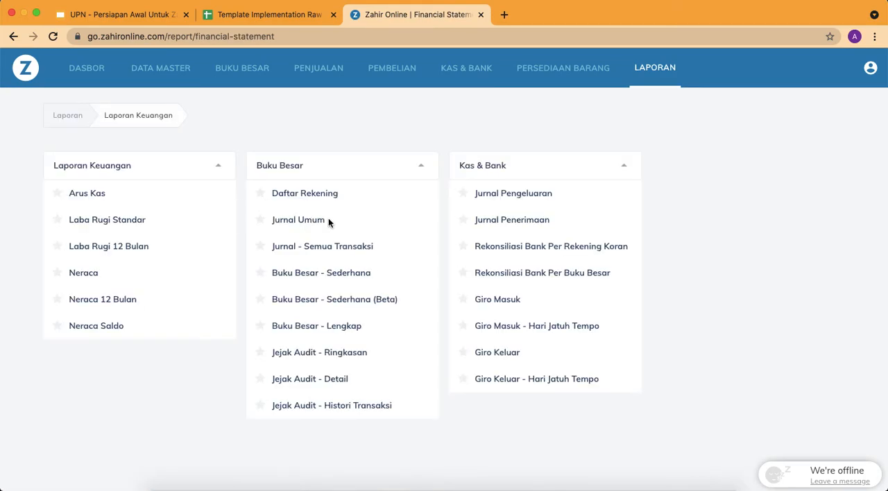
click(87, 276)
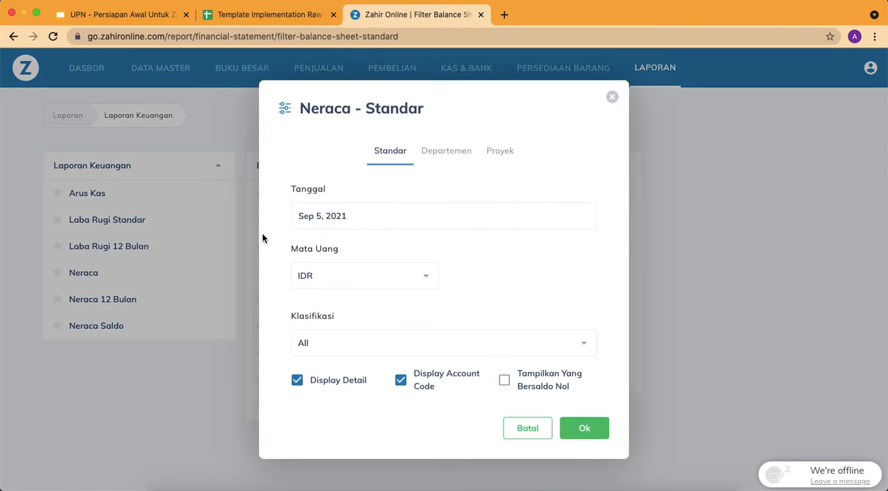
Set the Neraca report date to Dec 31, 2020 and generate the report
click(345, 217)
click(361, 209)
click(361, 209)
click(361, 209)
click(361, 210)
click(361, 210)
click(361, 210)
click(361, 210)
click(361, 211)
click(360, 210)
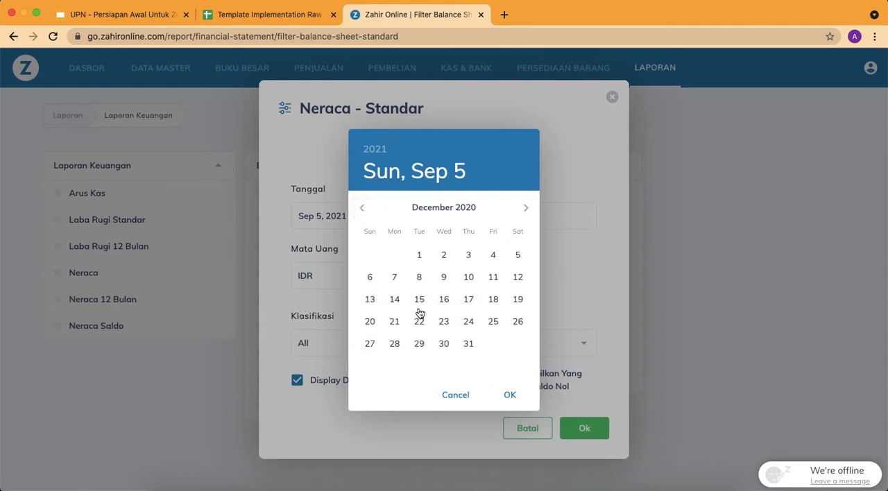
click(467, 345)
click(513, 395)
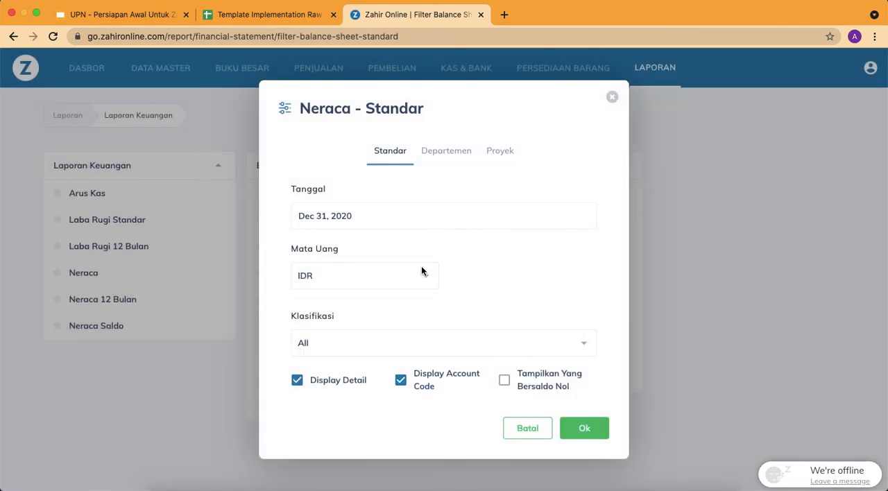
click(589, 430)
Compare the Kas & Bank and Piutang Usaha IDR balances in the Neraca report with the COA sheet
scroll(578, 337, down, 1)
scroll(578, 337, down, 5)
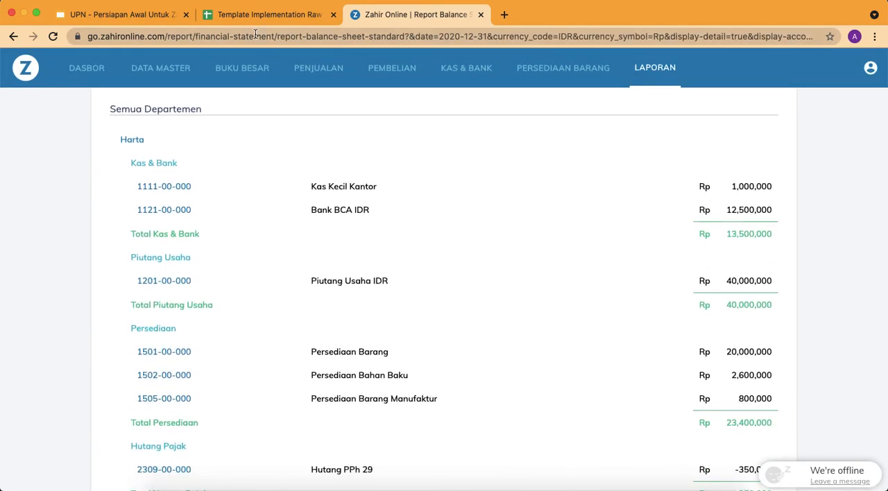
click(278, 15)
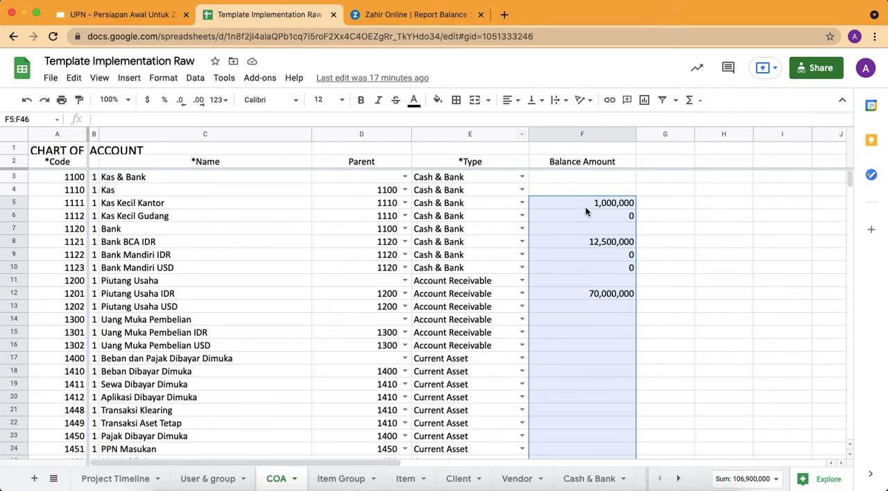
click(420, 15)
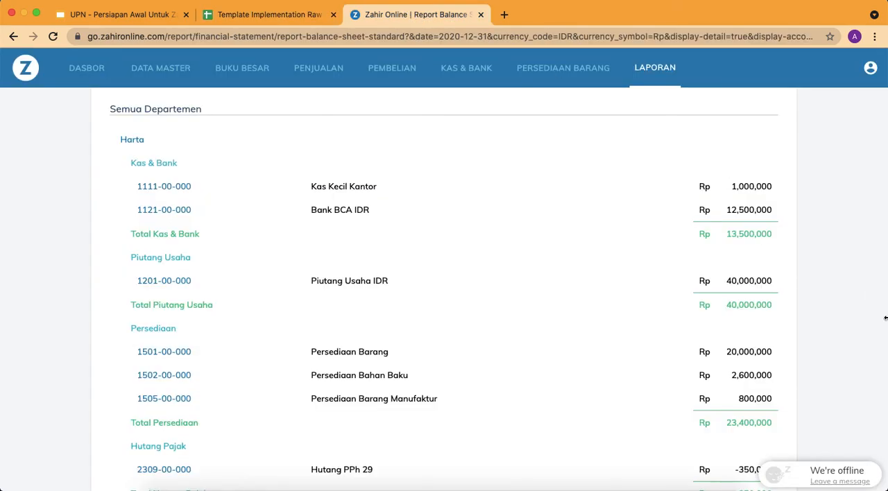
scroll(741, 292, down, 2)
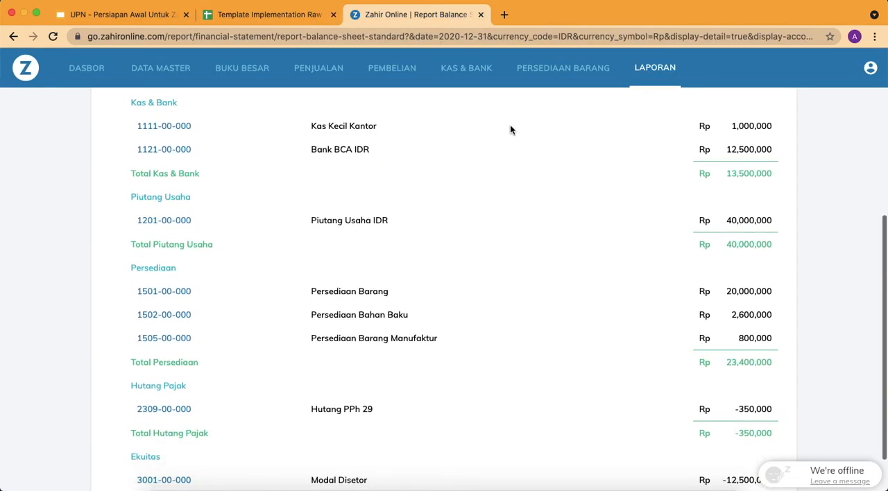
click(260, 14)
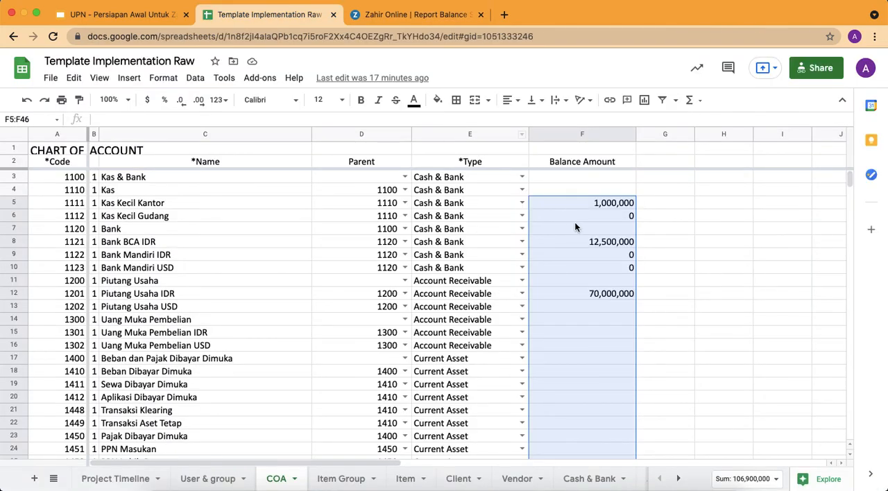
click(603, 297)
click(444, 14)
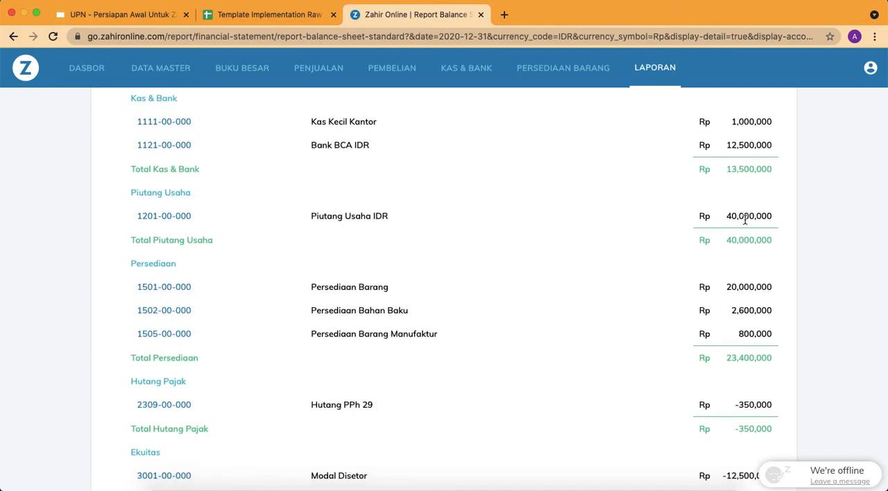
Compare the Persediaan account balances in the Neraca report with the inventory rows of the COA sheet
scroll(742, 217, down, 1)
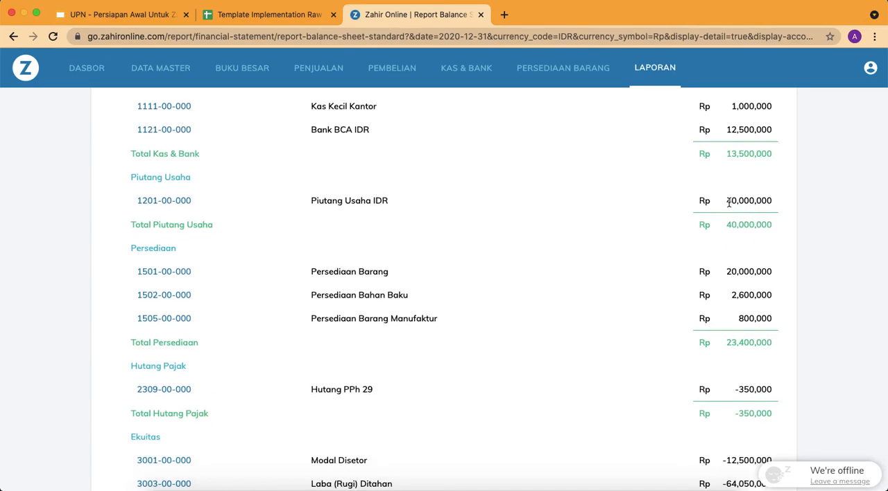
scroll(736, 208, up, 5)
scroll(728, 205, down, 3)
scroll(729, 201, down, 3)
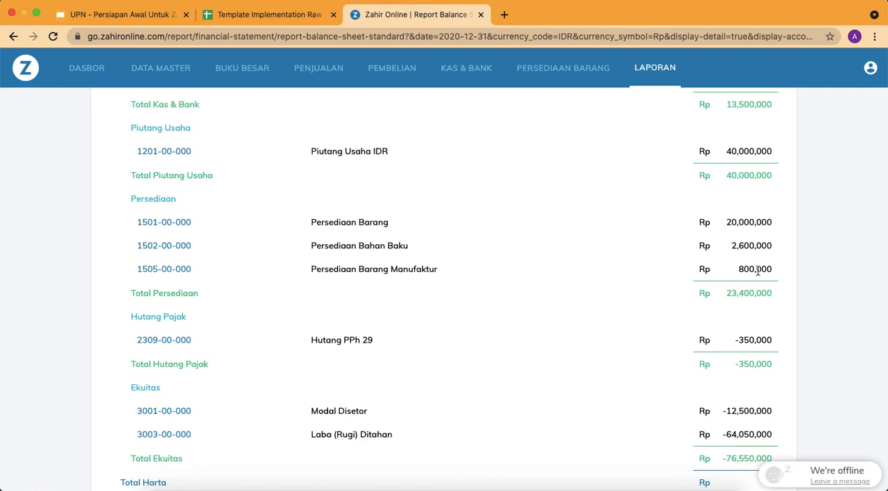
click(270, 14)
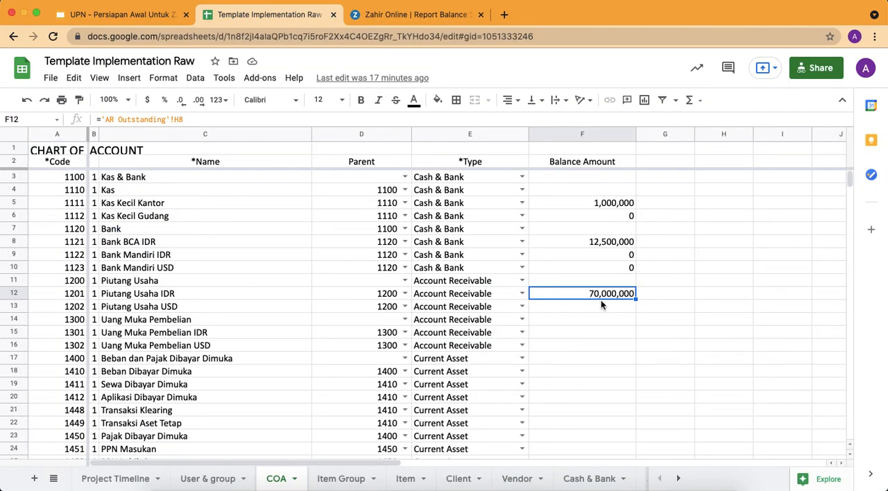
scroll(655, 343, down, 3)
scroll(654, 337, down, 5)
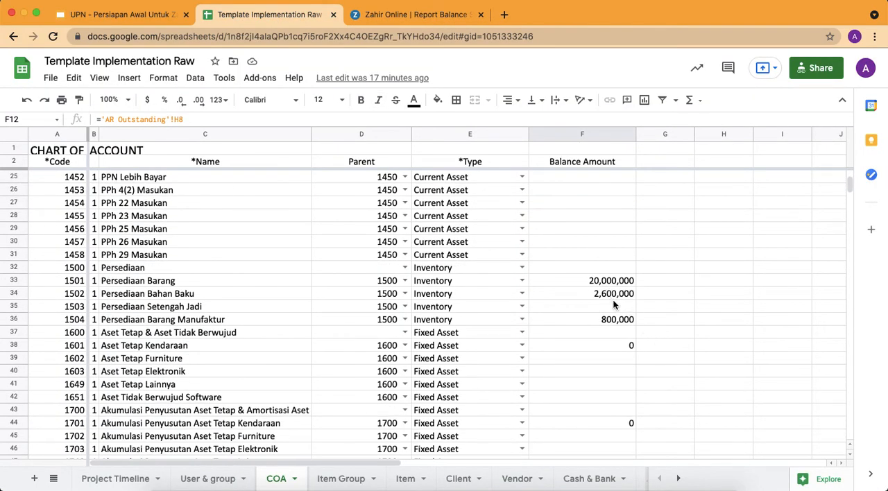
click(431, 14)
scroll(650, 184, down, 2)
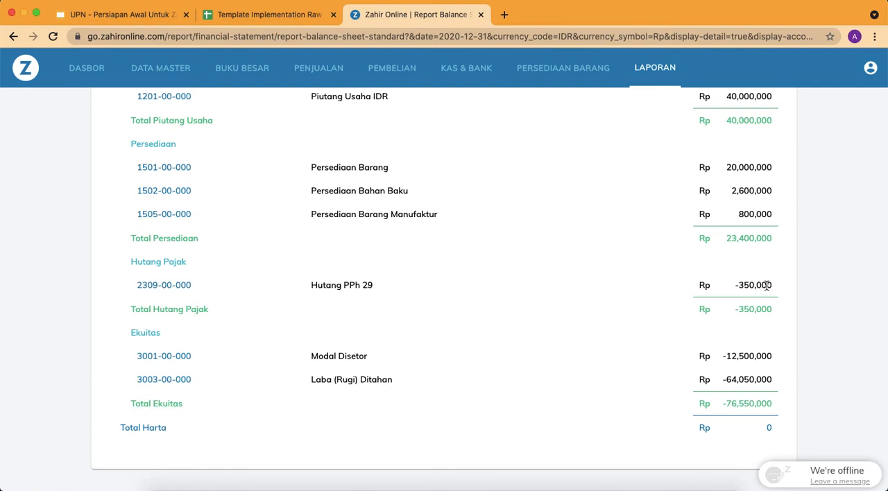
Check the Hutang PPh 29, Modal Disetor and Laba (Rugi) Ditahan balances in the COA sheet against the Neraca report
click(305, 16)
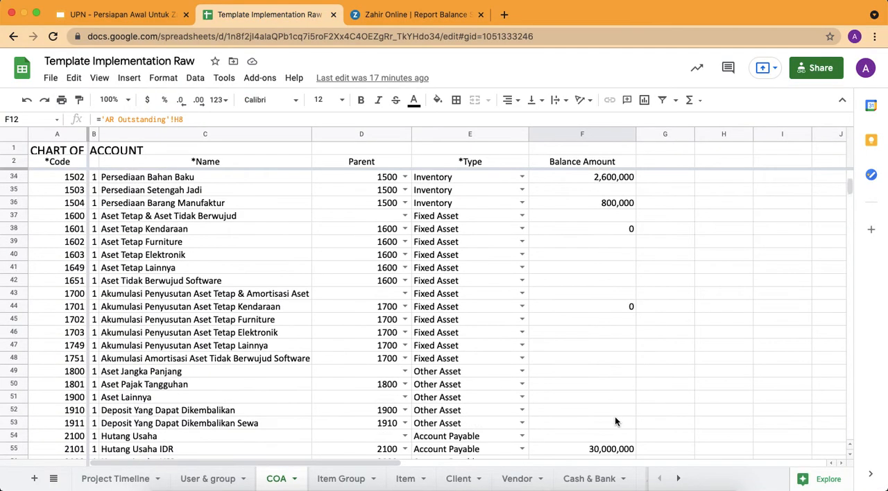
scroll(615, 421, down, 10)
click(606, 283)
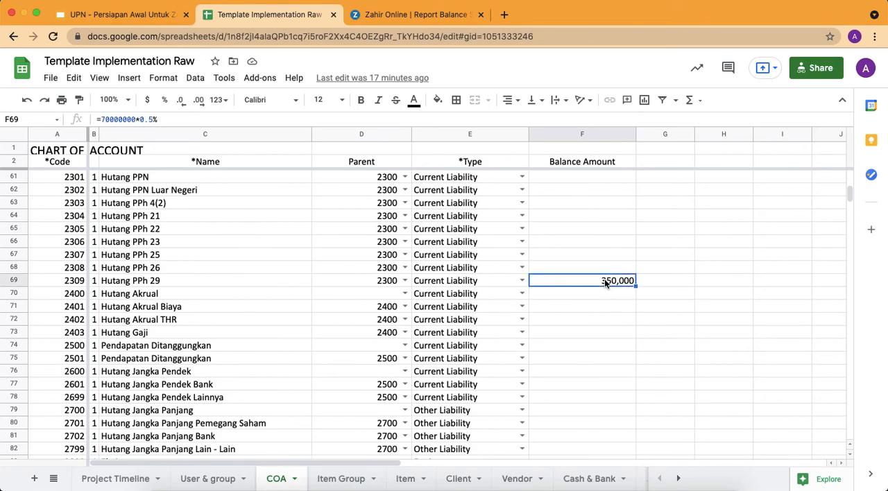
scroll(605, 283, down, 4)
click(595, 318)
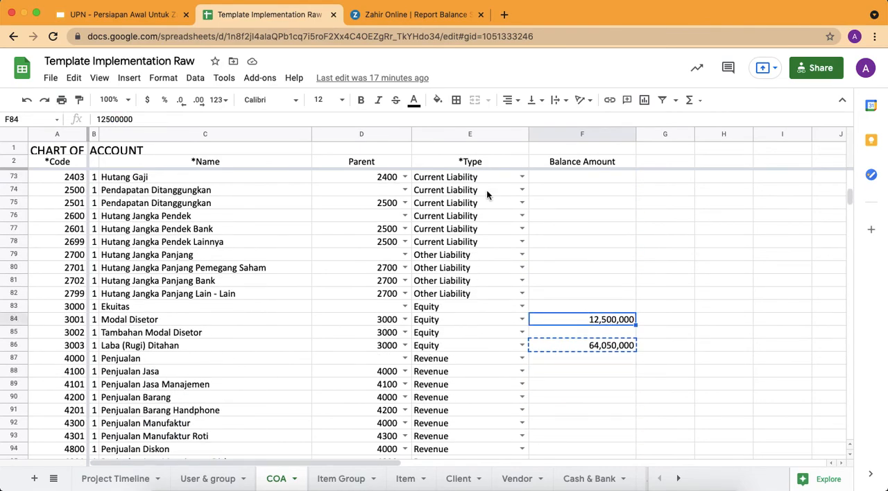
click(390, 17)
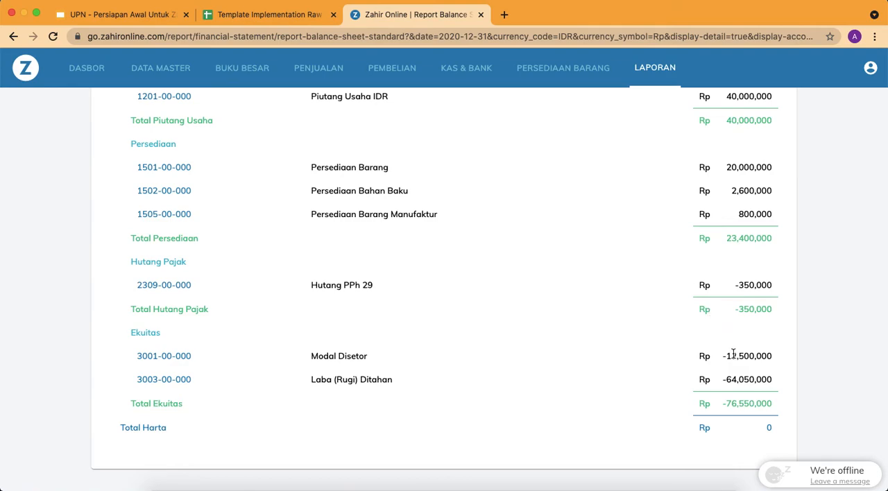
Examine the equity balances, Total Harta and Piutang Usaha figures in the Neraca report for discrepancies with the COA sheet
drag(742, 377, 754, 379)
click(739, 400)
drag(765, 431, 775, 432)
scroll(694, 238, up, 1)
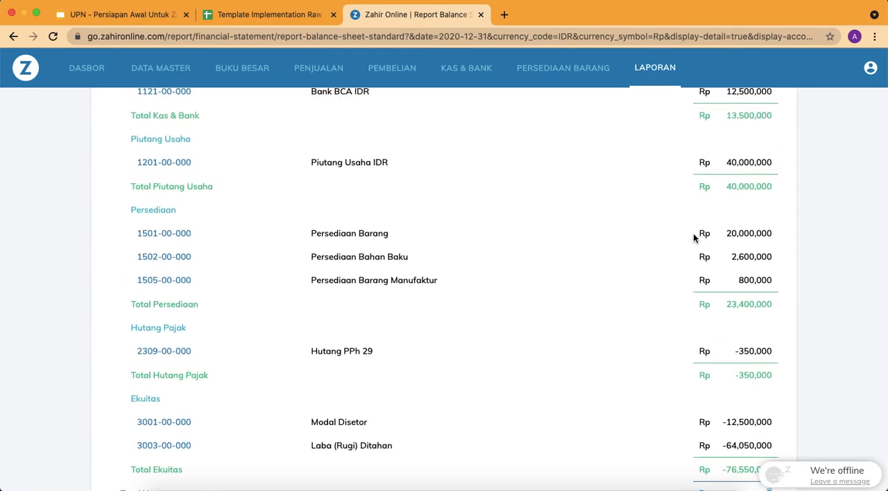
scroll(694, 234, up, 2)
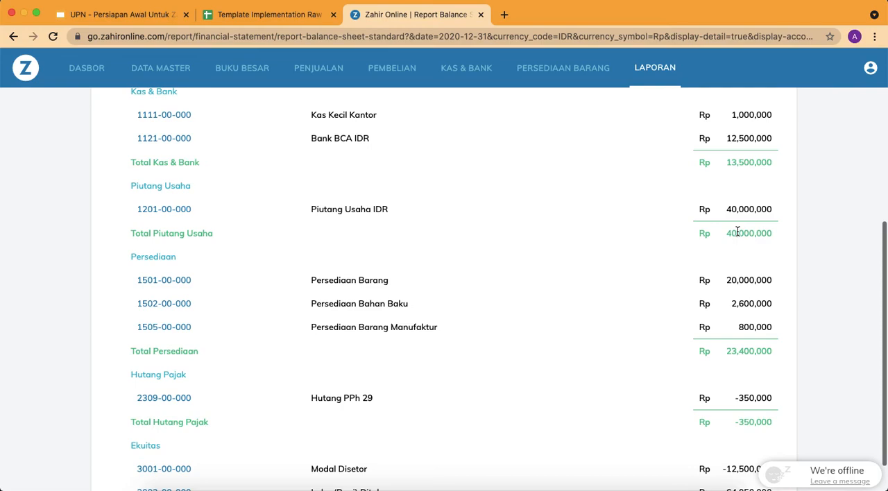
scroll(736, 231, down, 3)
scroll(738, 232, up, 3)
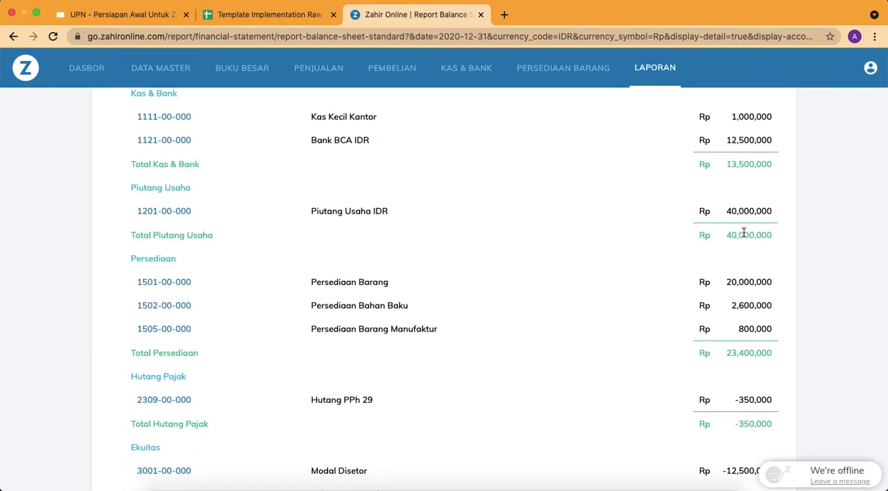
click(270, 21)
click(380, 25)
Open the PT MNO entry of the Piutang Usaha opening balances for editing
scroll(405, 224, up, 4)
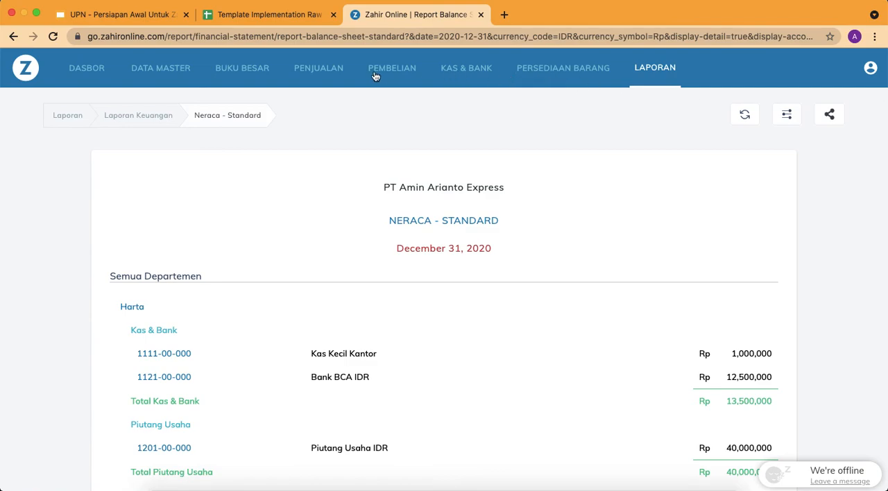
click(872, 72)
click(782, 268)
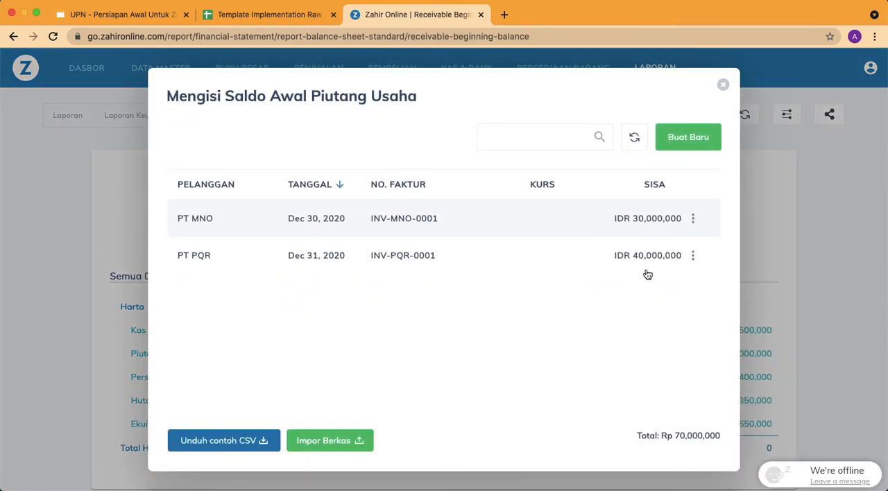
click(695, 258)
click(694, 218)
click(714, 246)
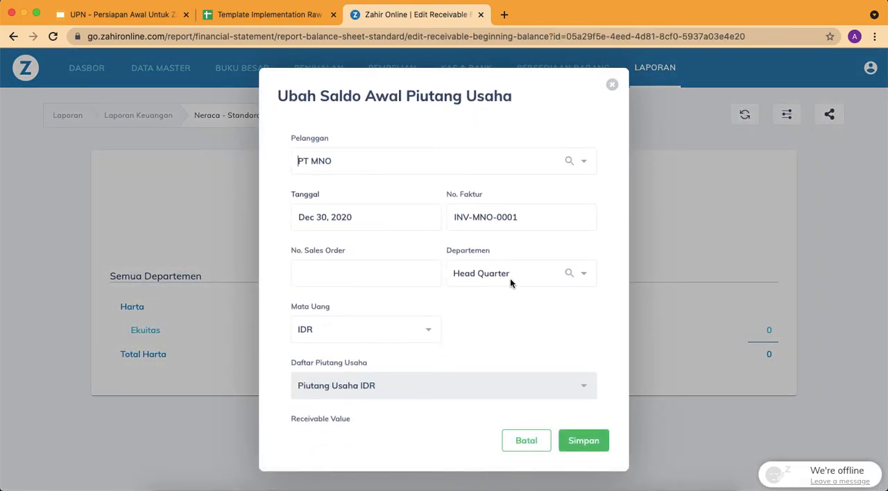
Reselect Dec 30, 2020 as the date of PT MNO's receivable opening balance
scroll(417, 298, down, 2)
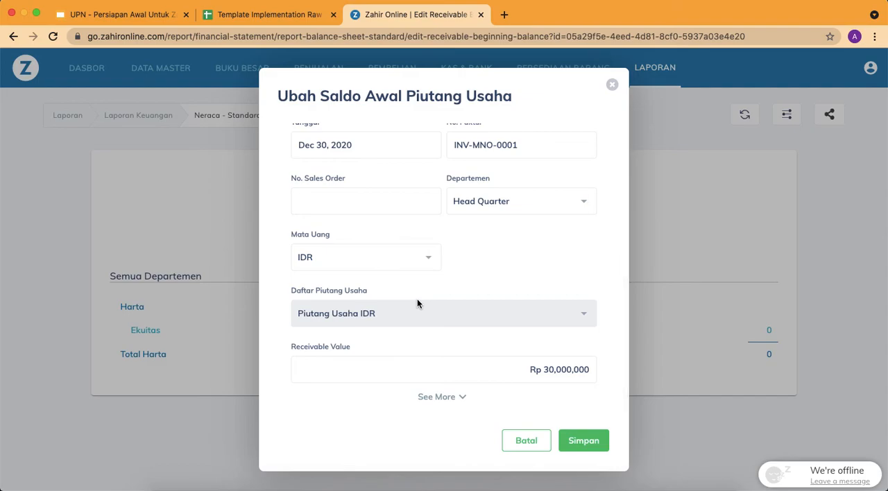
scroll(459, 364, up, 2)
click(419, 223)
click(421, 347)
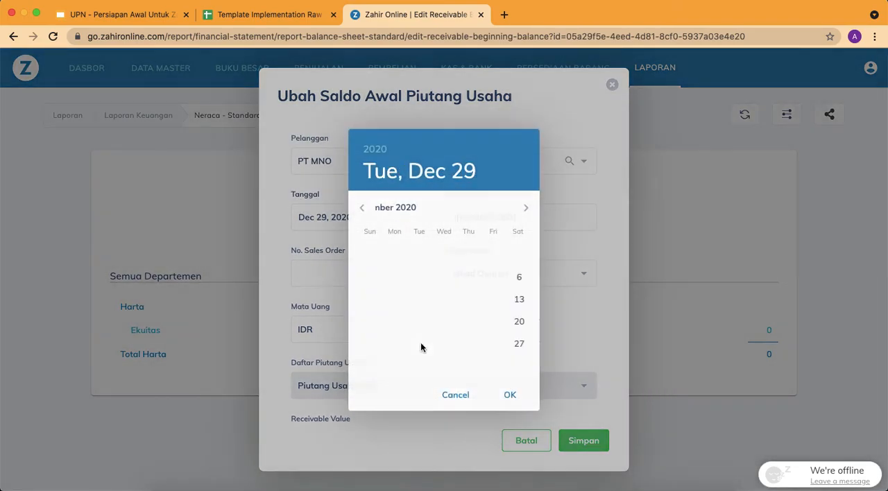
click(375, 210)
click(446, 345)
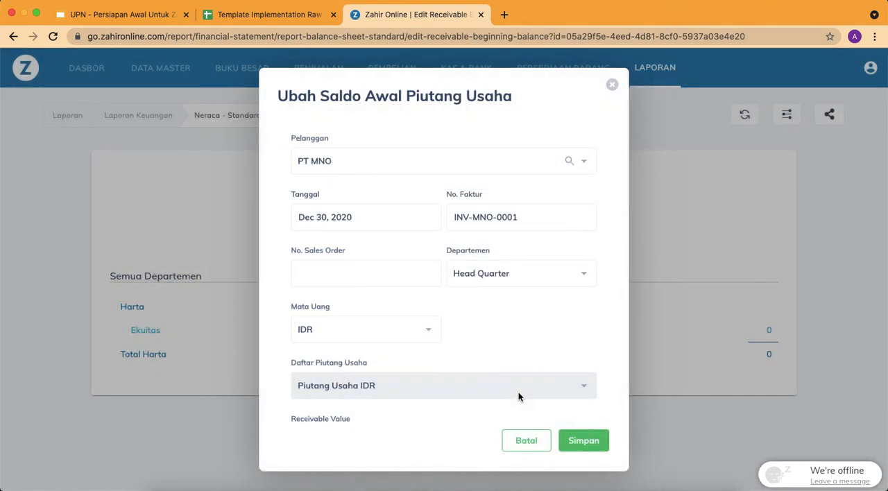
Expand the additional payment term fields of PT MNO's receivable opening balance and save the entry
scroll(509, 390, down, 2)
click(458, 397)
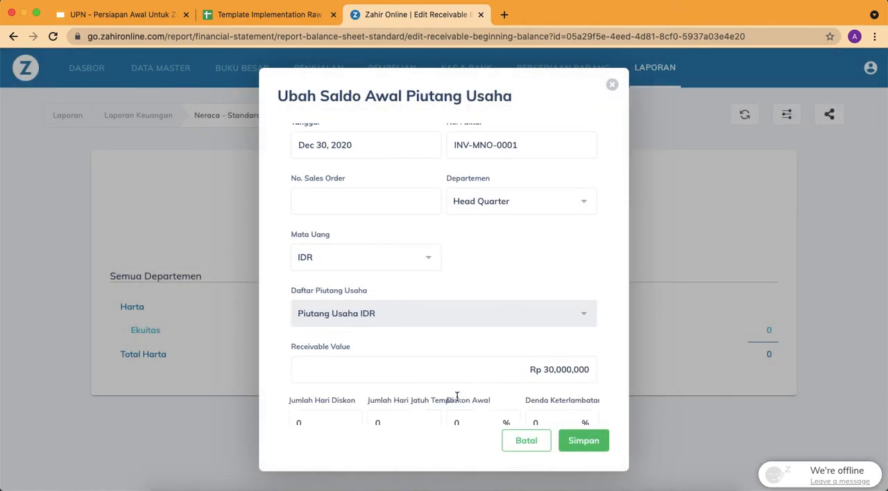
scroll(457, 396, down, 2)
click(582, 441)
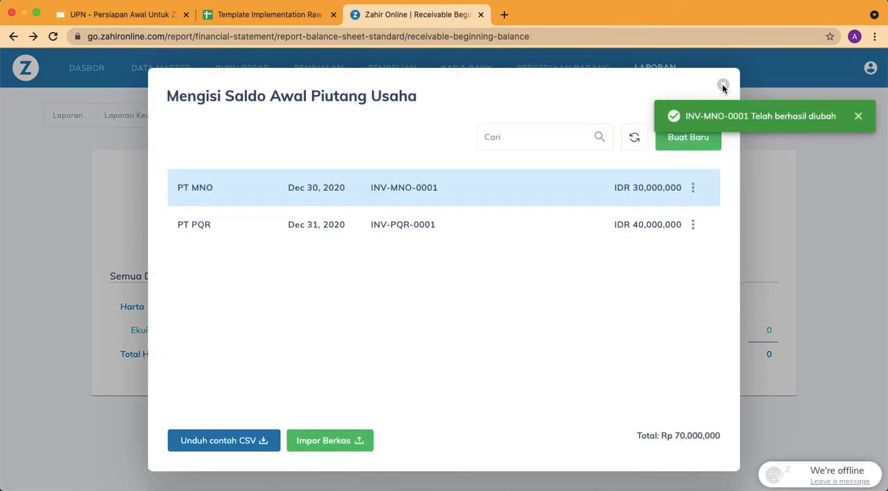
Close the receivable opening balance list, refresh the Neraca report and recheck the Piutang Usaha IDR balance and total
click(723, 84)
click(745, 115)
scroll(616, 283, down, 3)
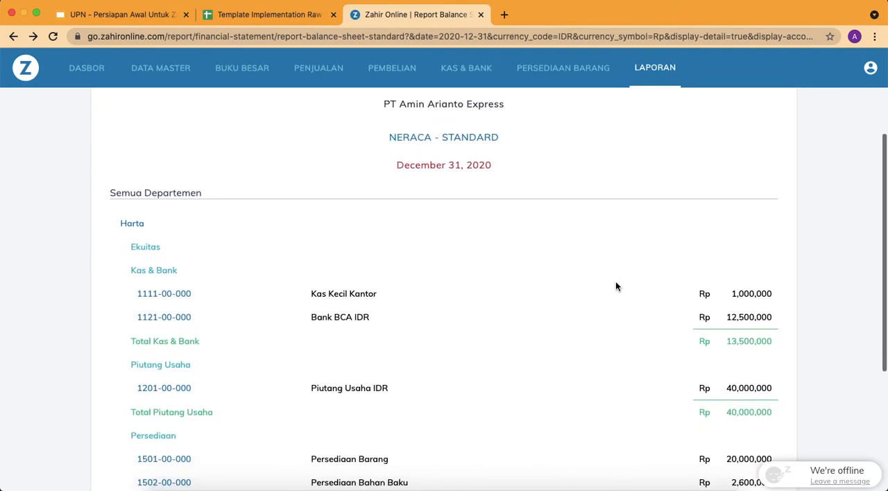
double_click(751, 389)
double_click(747, 412)
double_click(750, 391)
scroll(750, 391, down, 3)
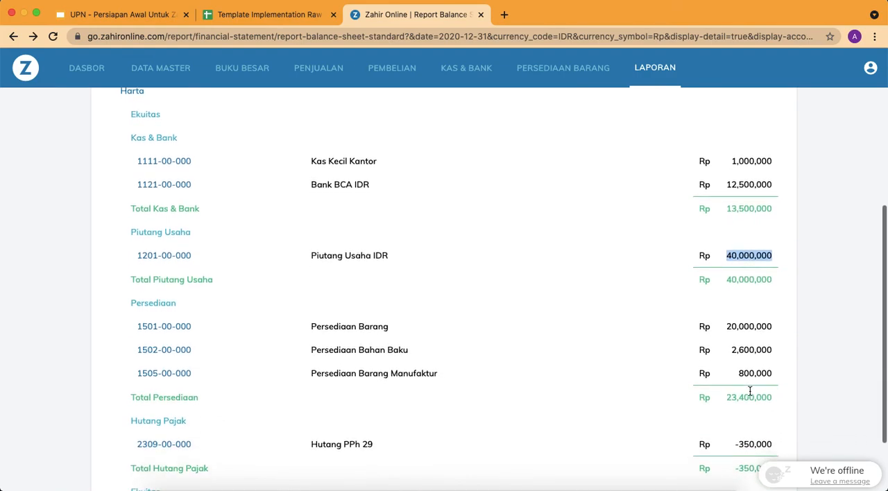
scroll(734, 237, down, 3)
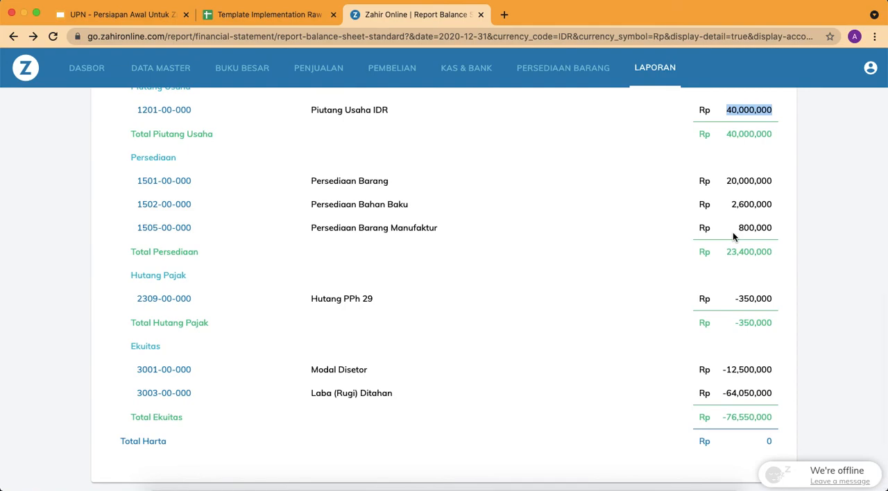
Check the Hutang Usaha IDR balance in the COA sheet against the Neraca report in Zahir Online
click(270, 14)
scroll(477, 306, up, 5)
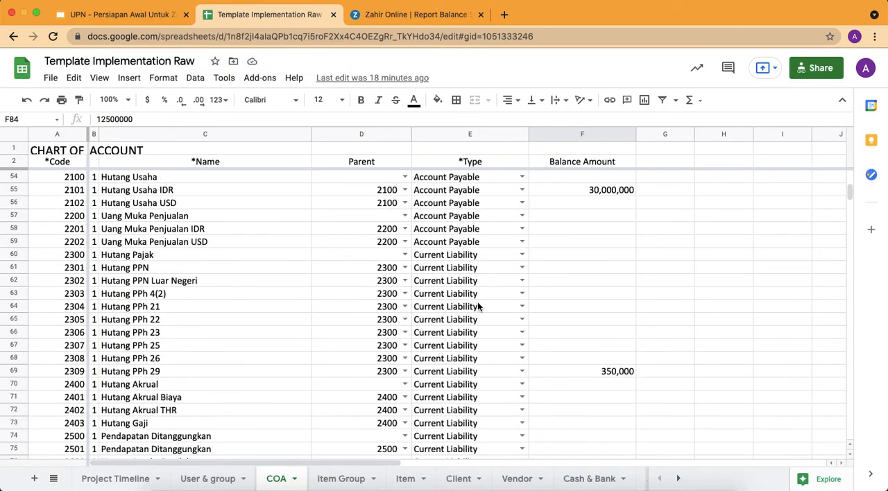
click(594, 271)
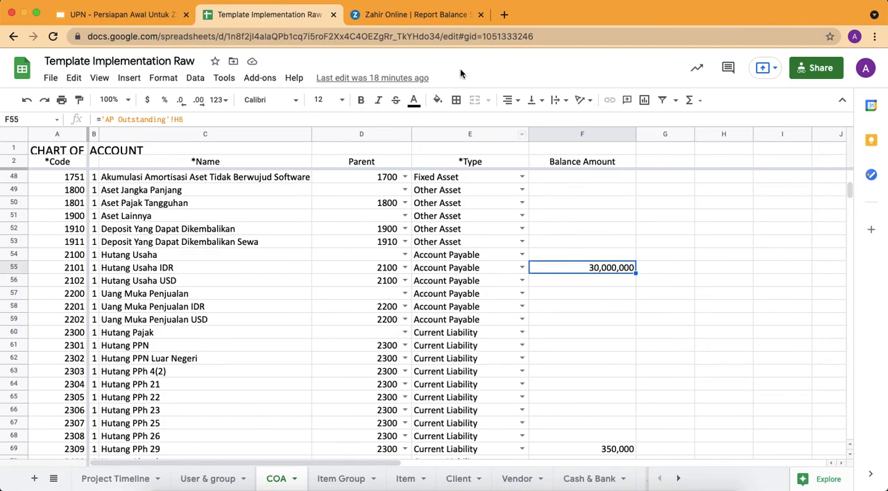
click(434, 17)
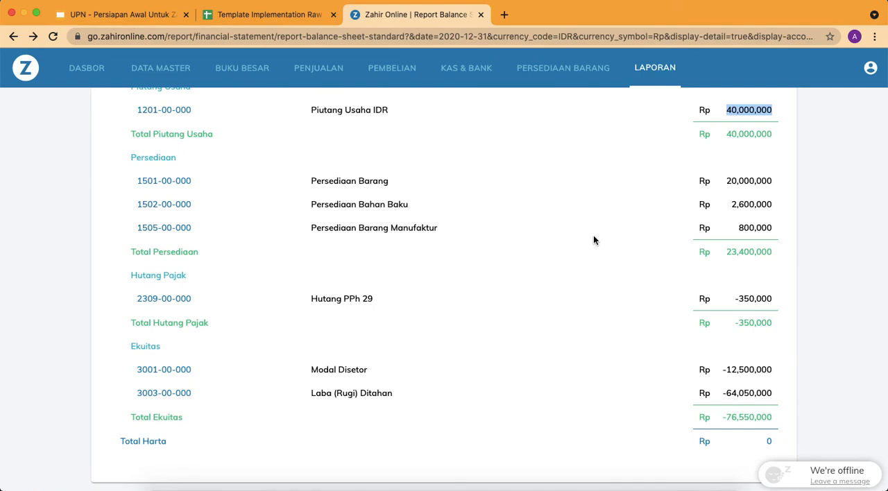
Review the customer entries in the accounts receivable opening balance list and close it
scroll(594, 240, up, 5)
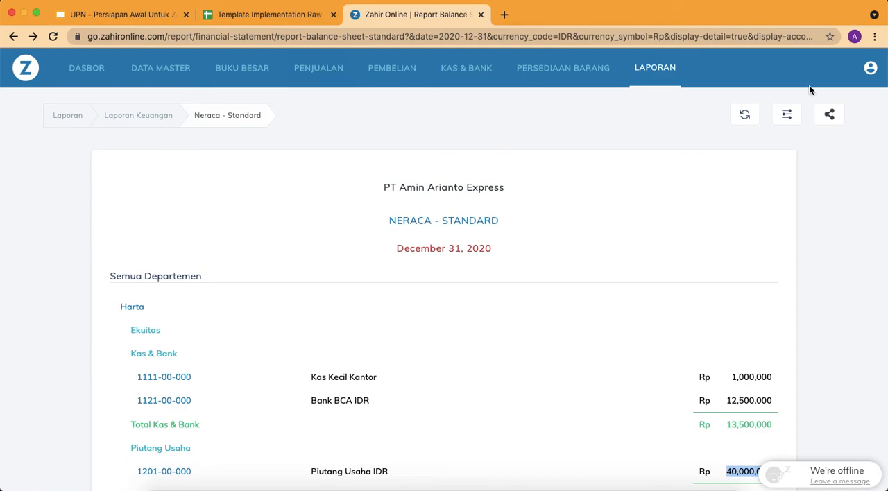
click(655, 68)
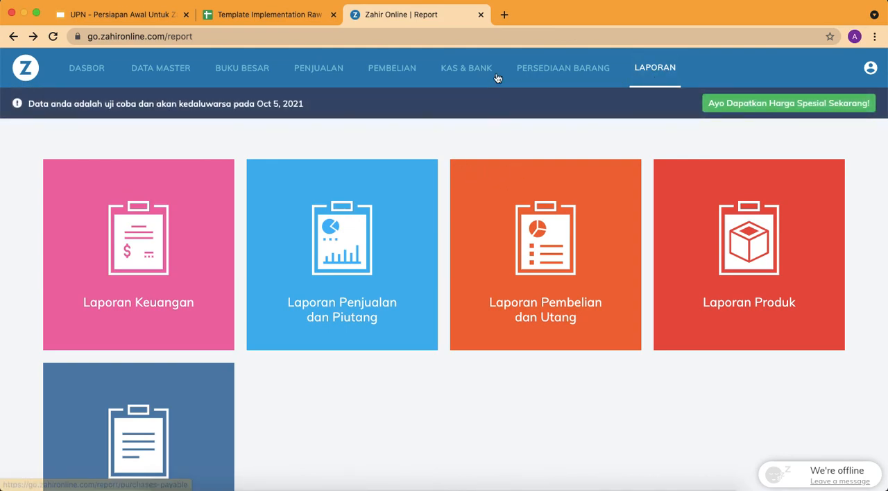
click(540, 69)
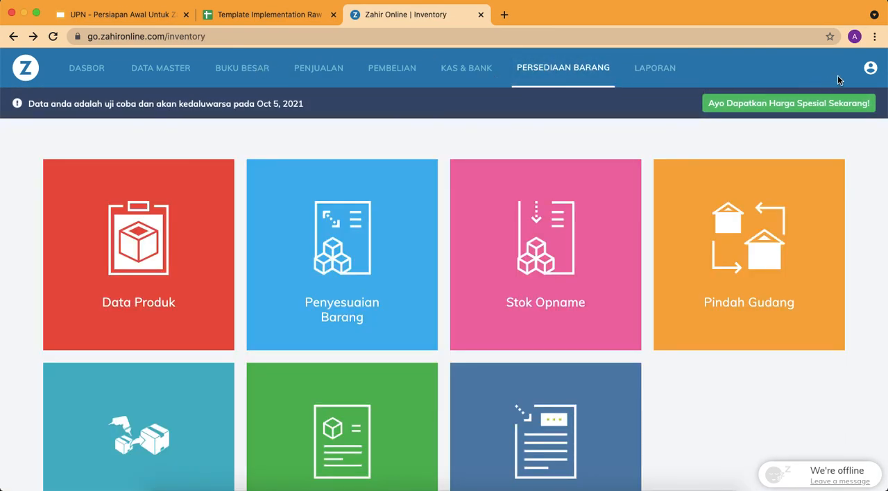
click(868, 72)
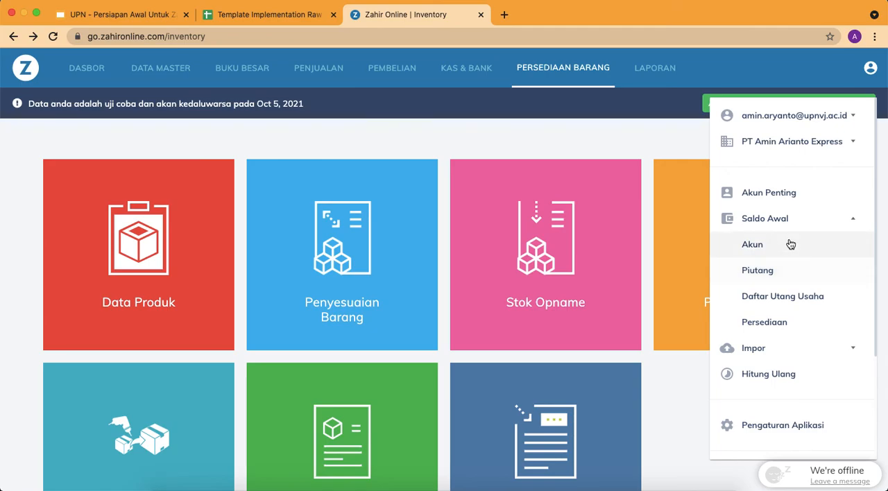
click(784, 272)
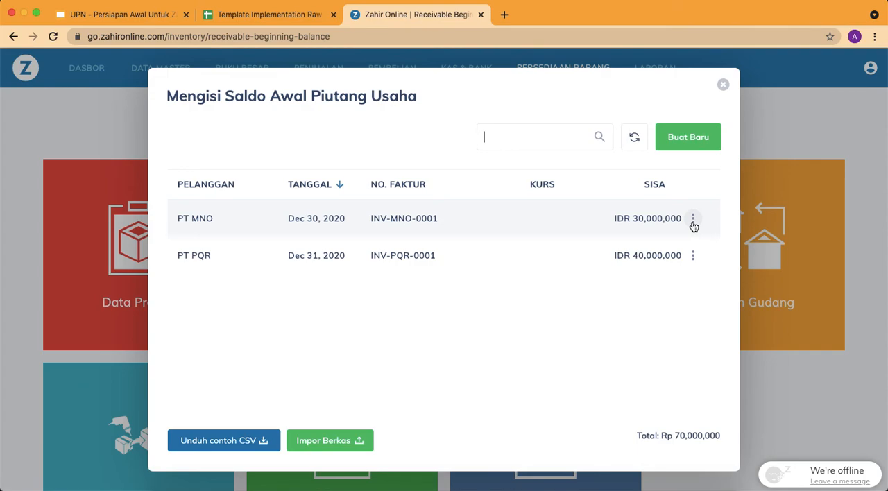
click(723, 88)
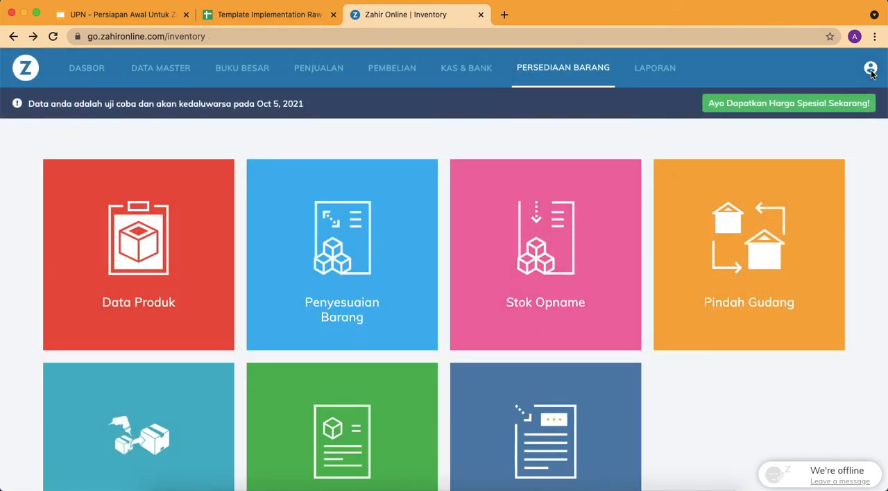
Inspect PT ABC's entry in the accounts payable opening balances, cancel the edit and close the list
click(871, 68)
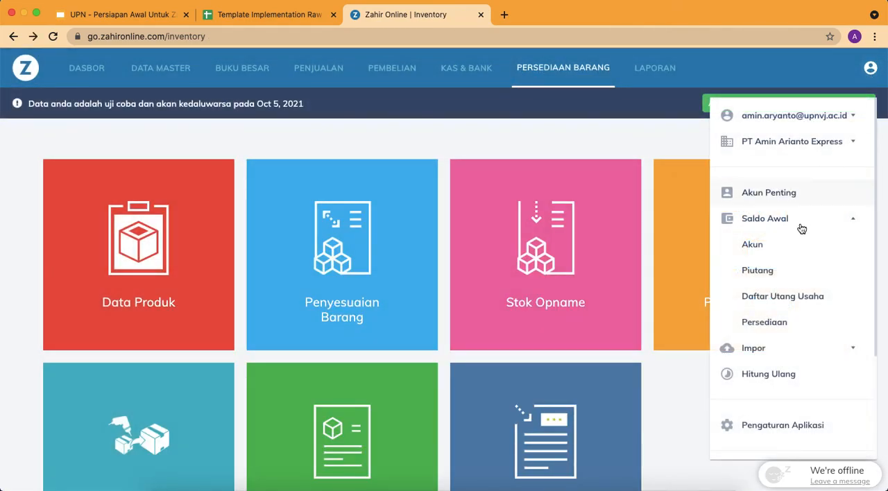
click(783, 297)
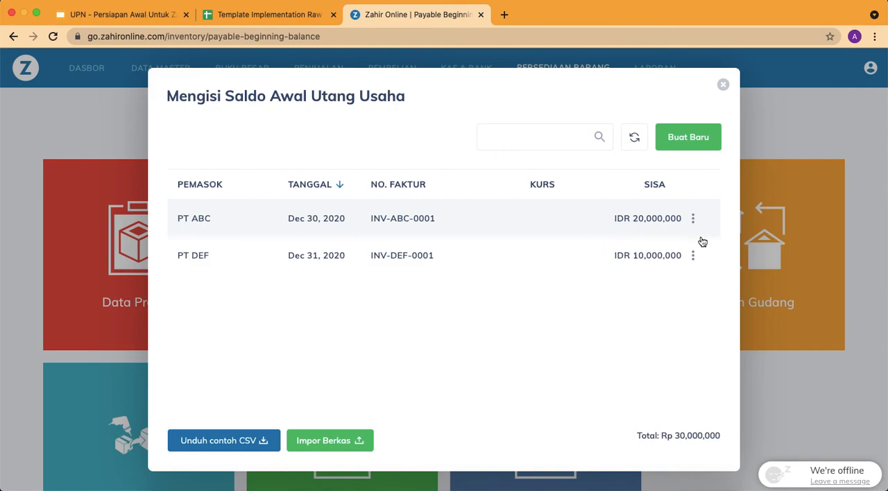
click(693, 219)
click(707, 243)
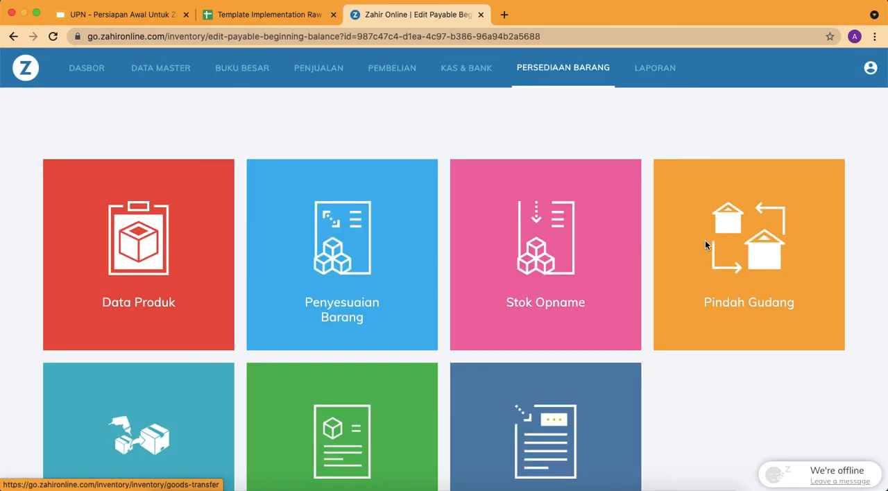
scroll(476, 307, down, 5)
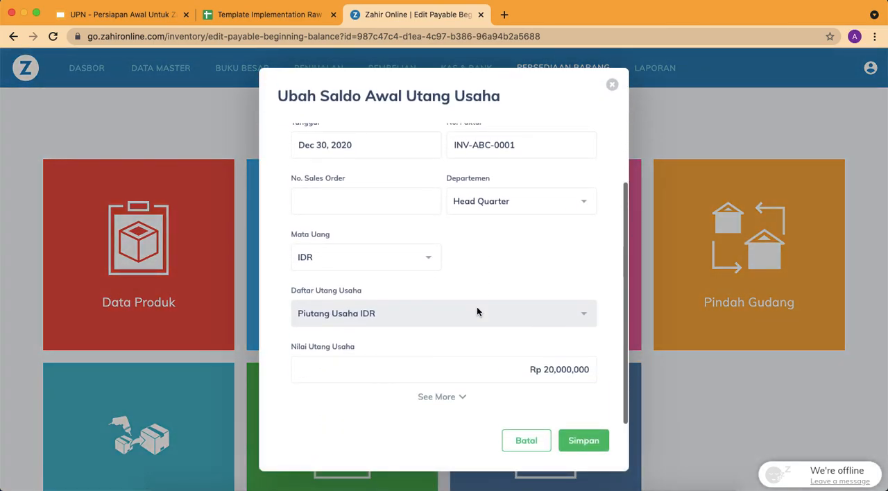
click(525, 444)
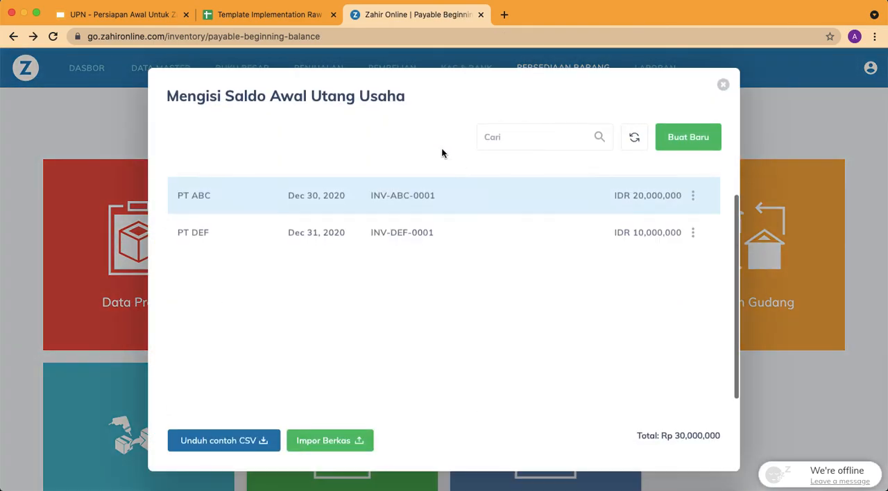
click(723, 84)
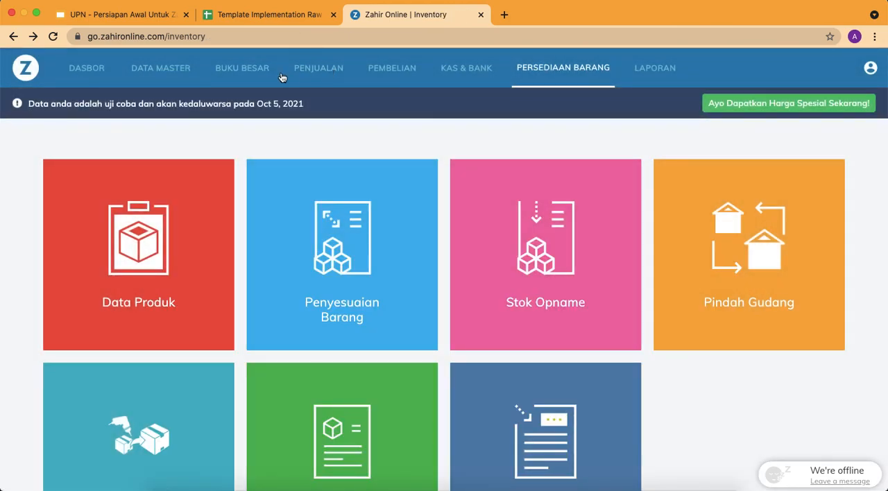
Open PT MNO's contact record, review its address and expanded other data down to the payment term, and save it
click(167, 70)
click(158, 236)
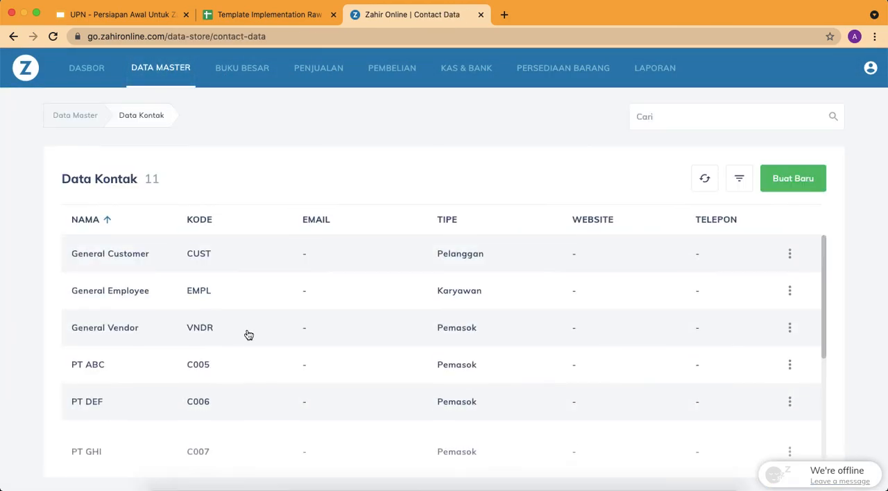
scroll(249, 339, down, 5)
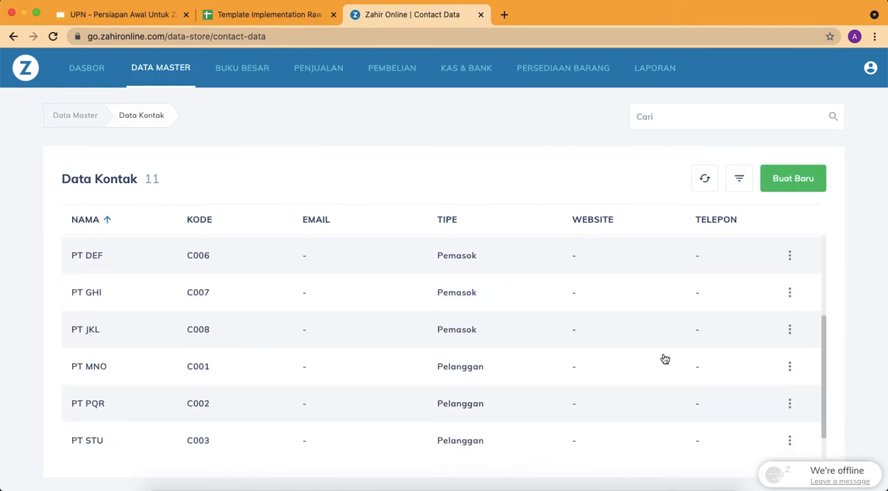
click(790, 366)
click(727, 414)
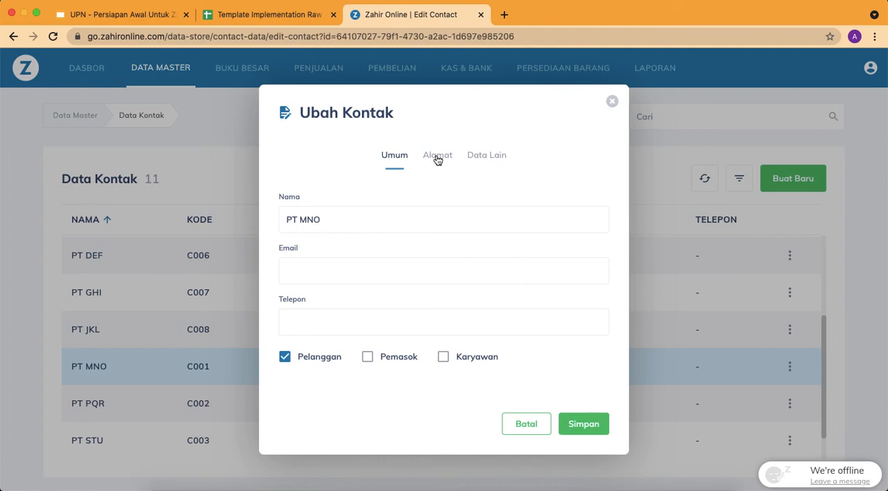
click(435, 158)
click(482, 156)
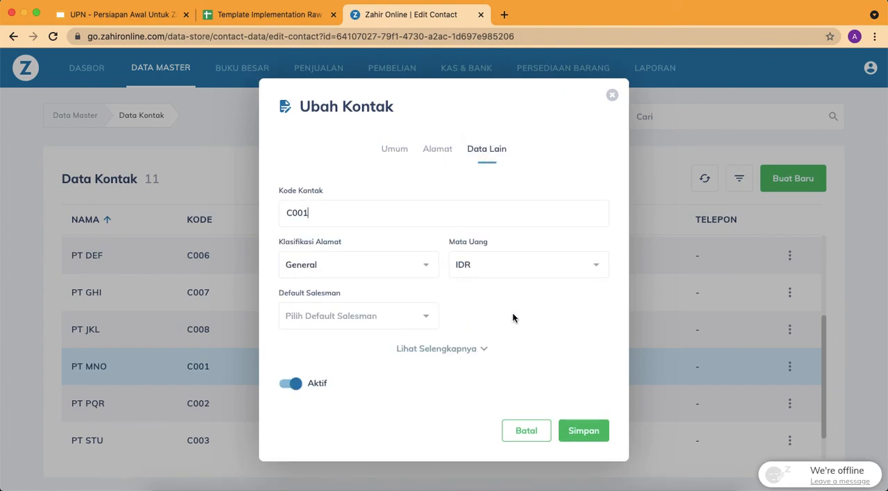
click(482, 349)
scroll(491, 314, down, 3)
scroll(492, 314, down, 5)
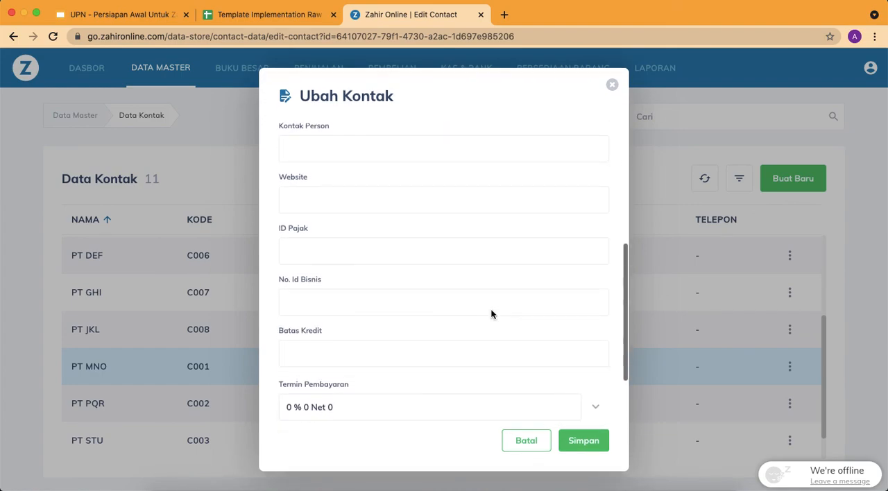
click(585, 442)
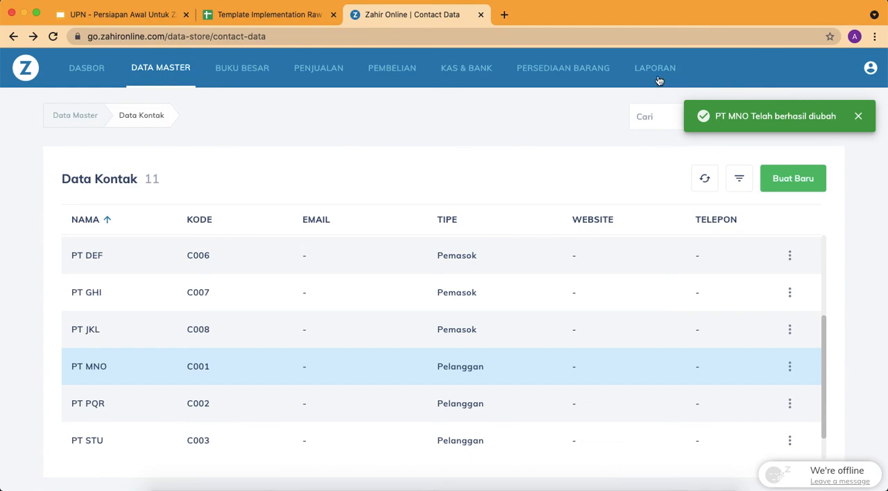
In the account opening balances, set the debit of Piutang Usaha IDR (1201-00-000) to Rp 70,000,000
click(870, 69)
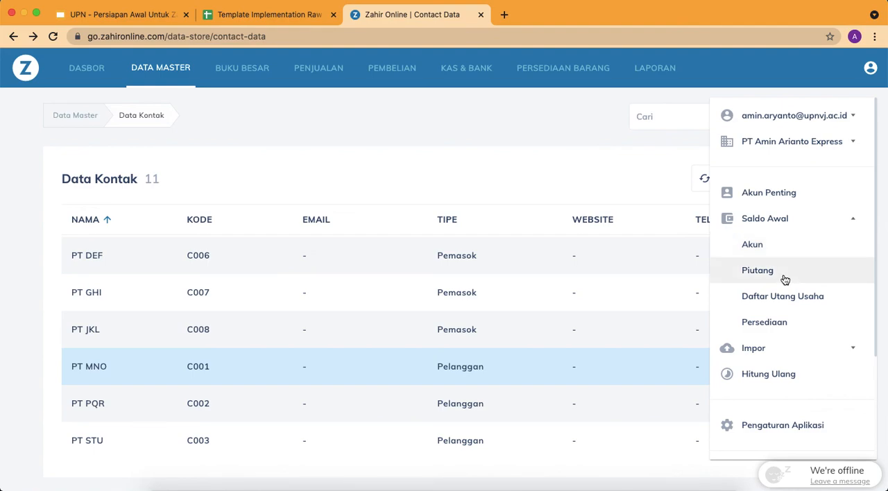
click(784, 246)
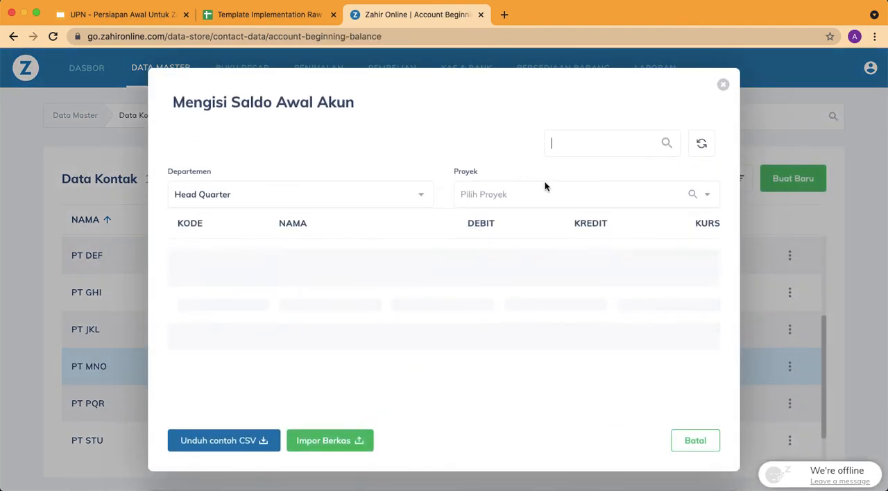
scroll(412, 298, down, 5)
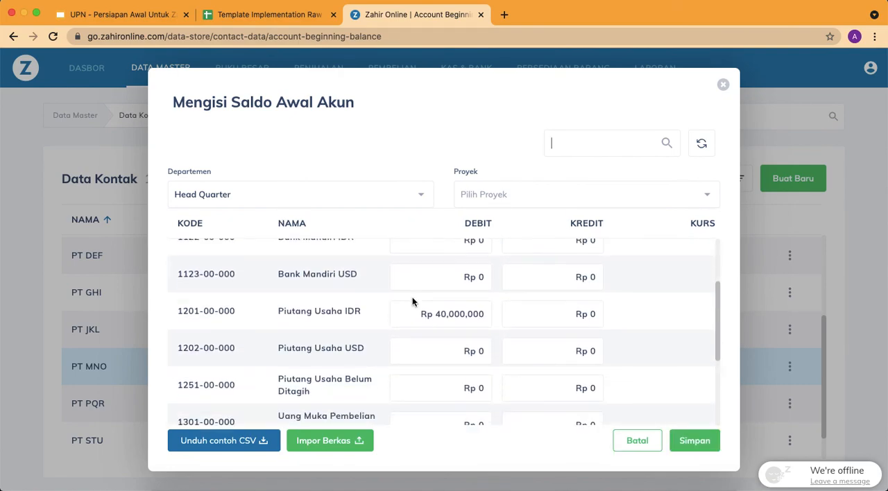
scroll(412, 302, up, 1)
click(444, 280)
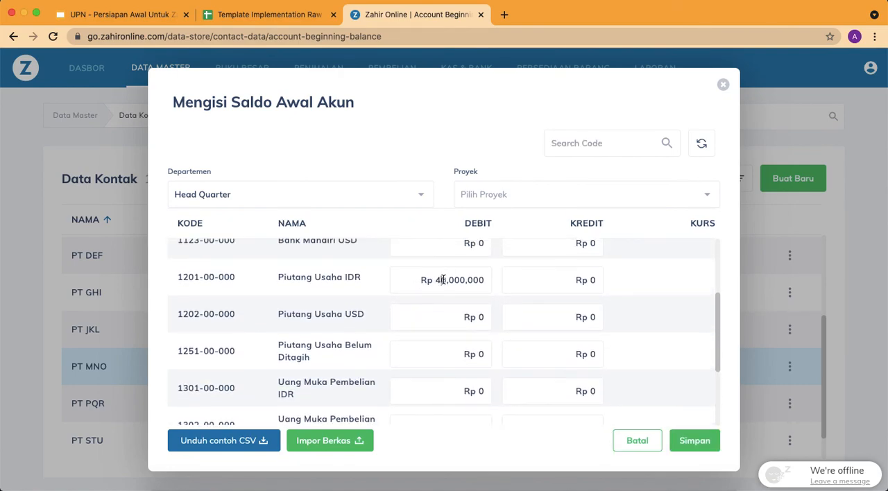
key(BackSpace)
text(7)
Set the credit of Hutang Usaha IDR (2101-00-000) to Rp 30,000,000 and save the account opening balances
scroll(444, 331, down, 6)
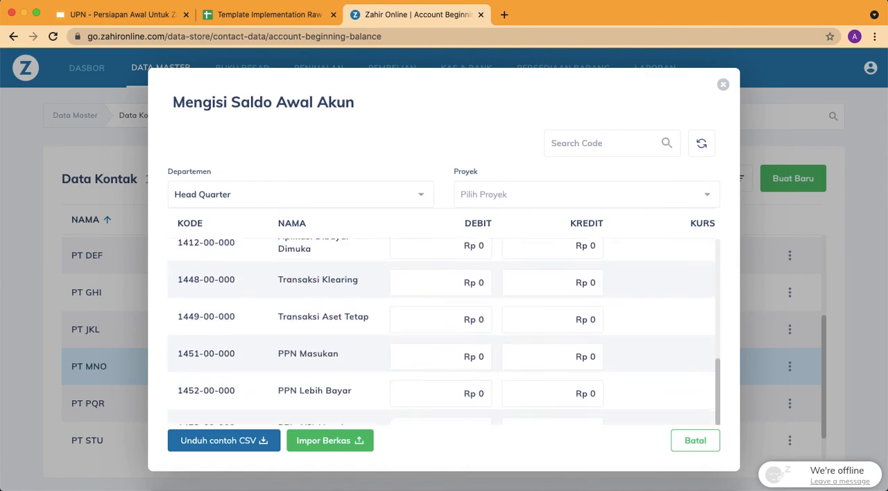
scroll(444, 331, down, 3)
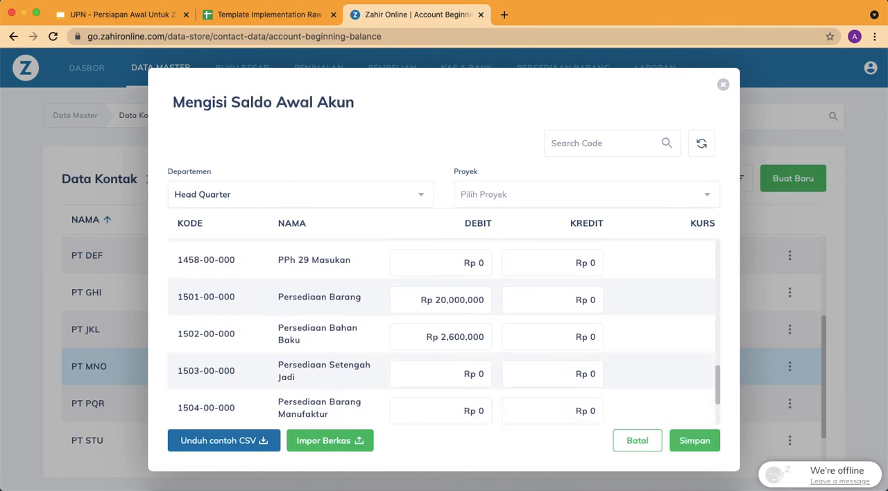
scroll(445, 331, down, 6)
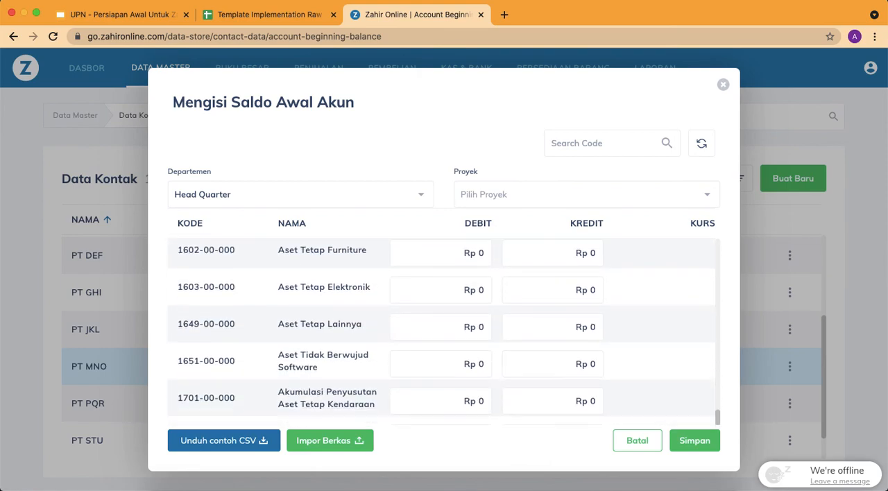
scroll(444, 331, down, 5)
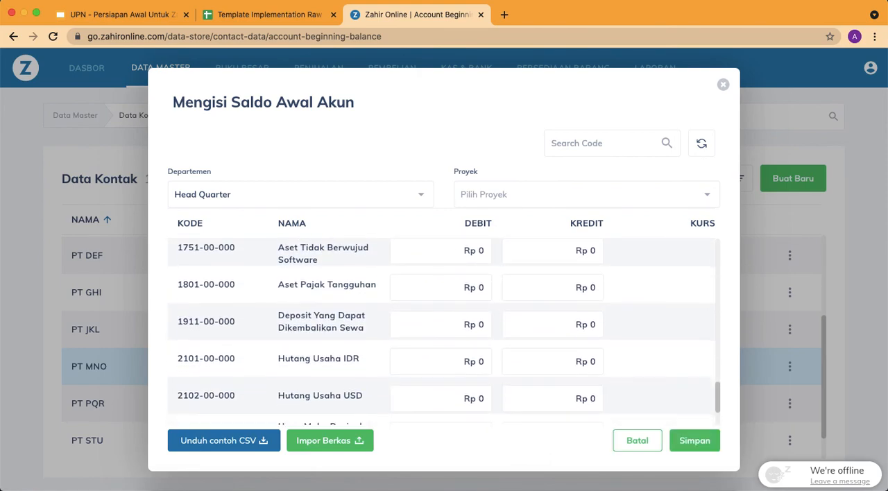
scroll(543, 289, down, 2)
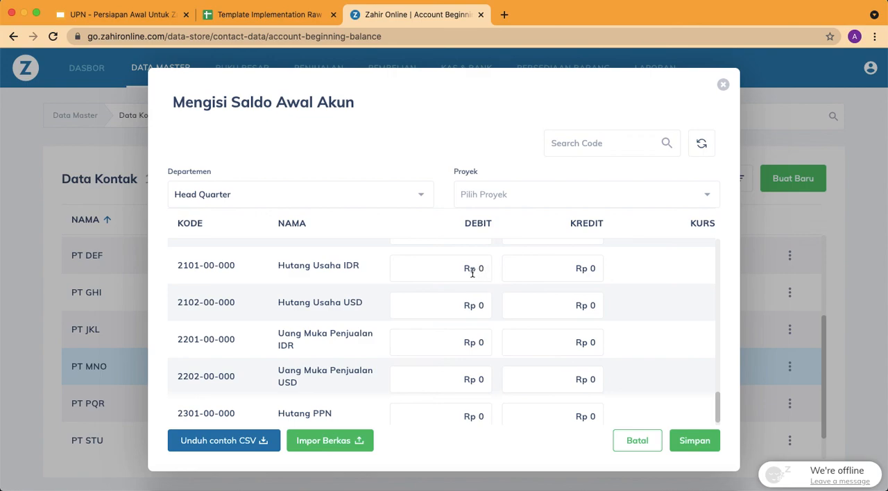
click(595, 267)
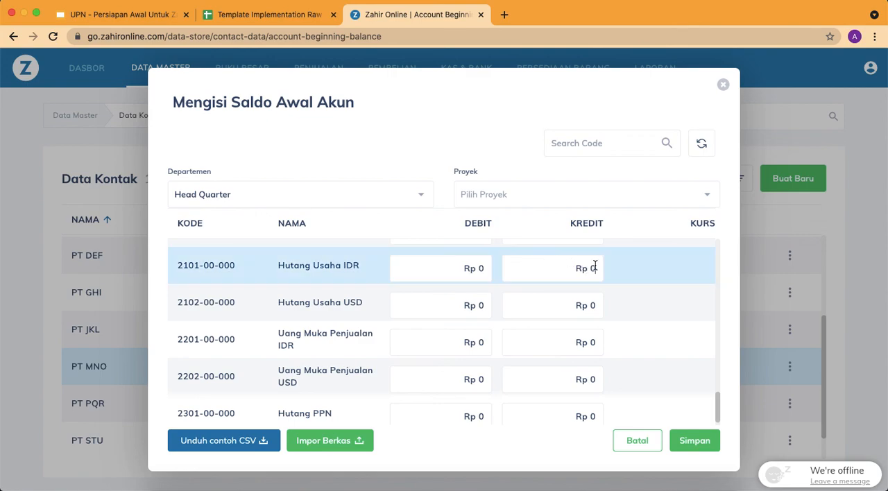
key(BackSpace)
text(30,000,000)
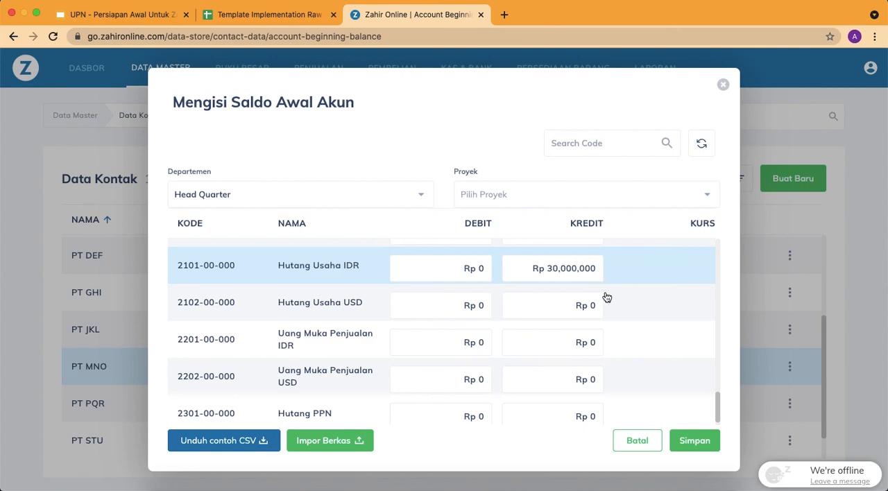
click(691, 440)
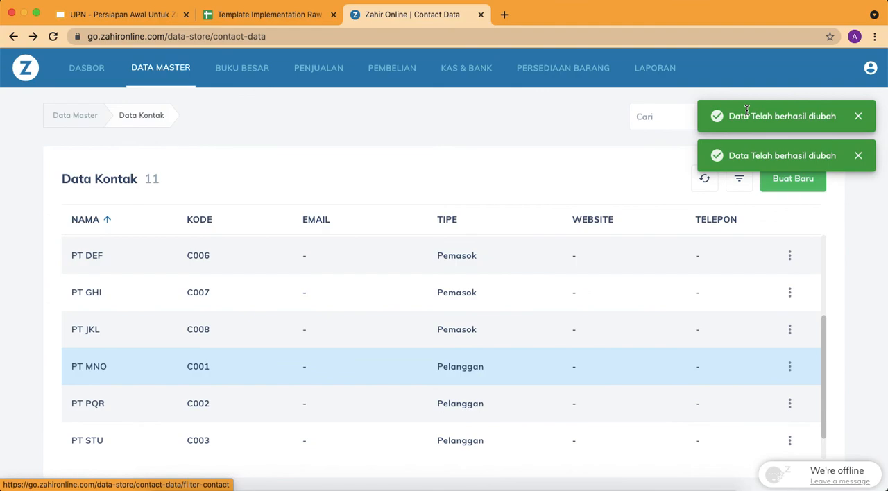
Reopen and refresh the Neraca report, and check the Piutang Usaha IDR and Hutang Usaha IDR balances
click(655, 67)
click(176, 247)
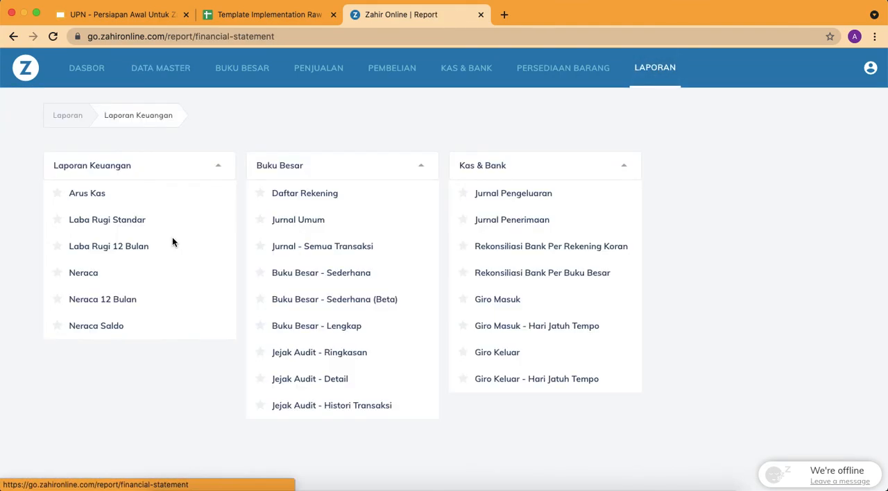
click(82, 274)
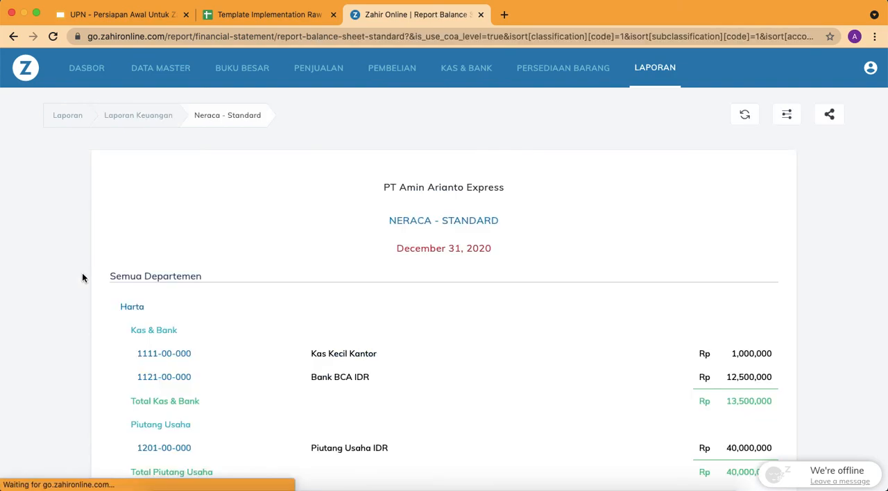
click(744, 115)
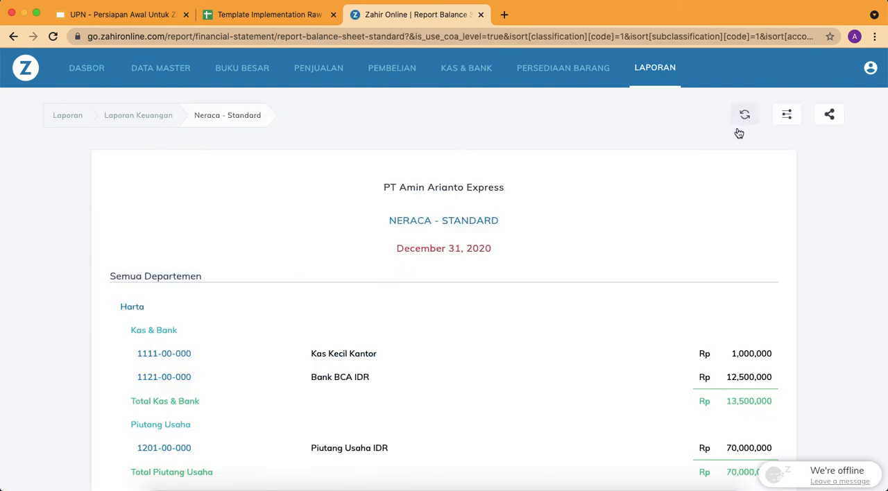
scroll(623, 276, down, 5)
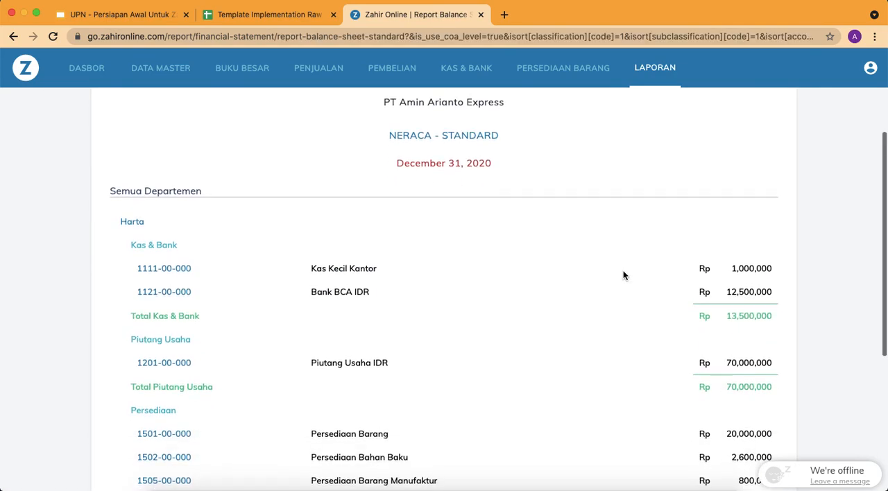
scroll(706, 280, down, 3)
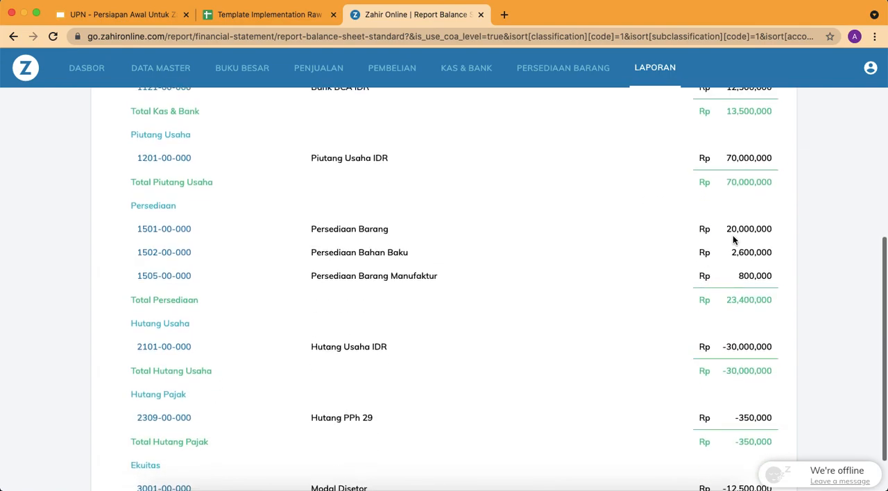
Review the Neraca report from Kas & Bank down to Total Harta, and return to the Laporan Keuangan report list
scroll(753, 271, down, 4)
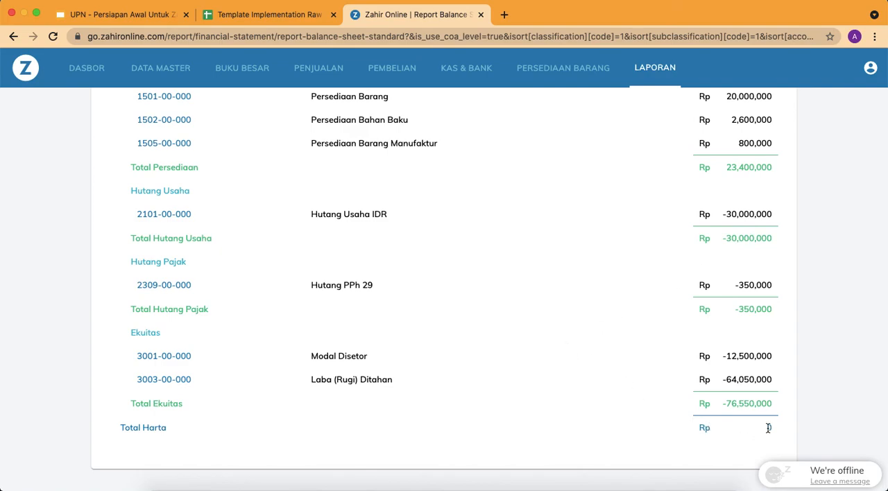
scroll(768, 423, up, 3)
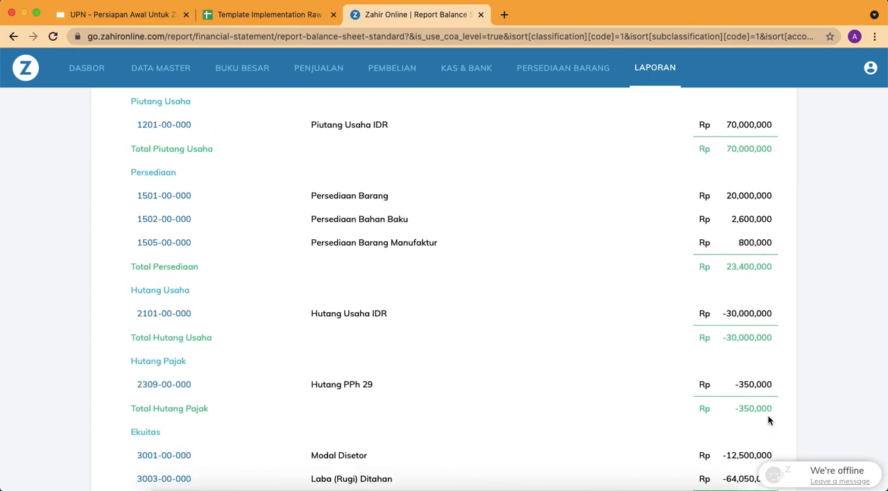
scroll(769, 420, up, 10)
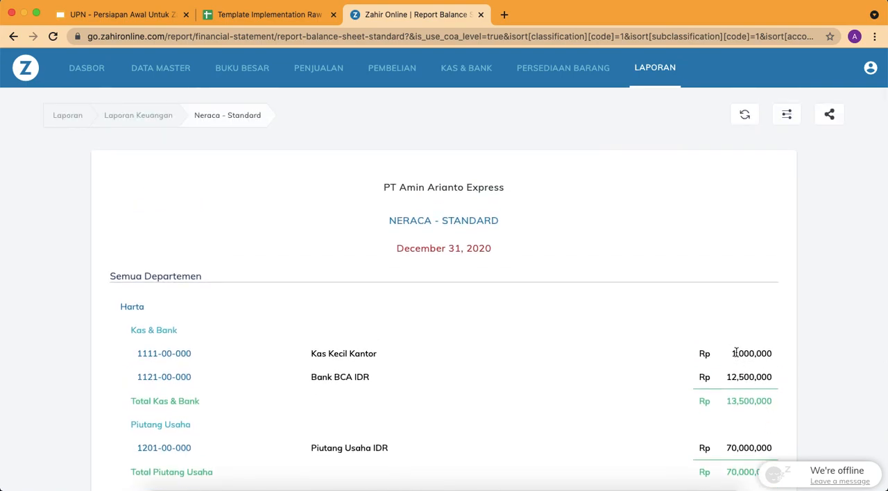
scroll(730, 337, down, 6)
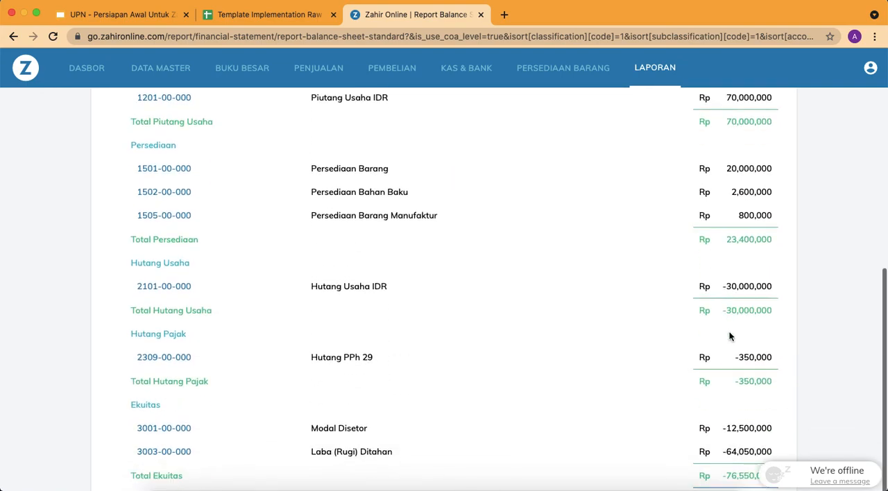
scroll(730, 337, up, 6)
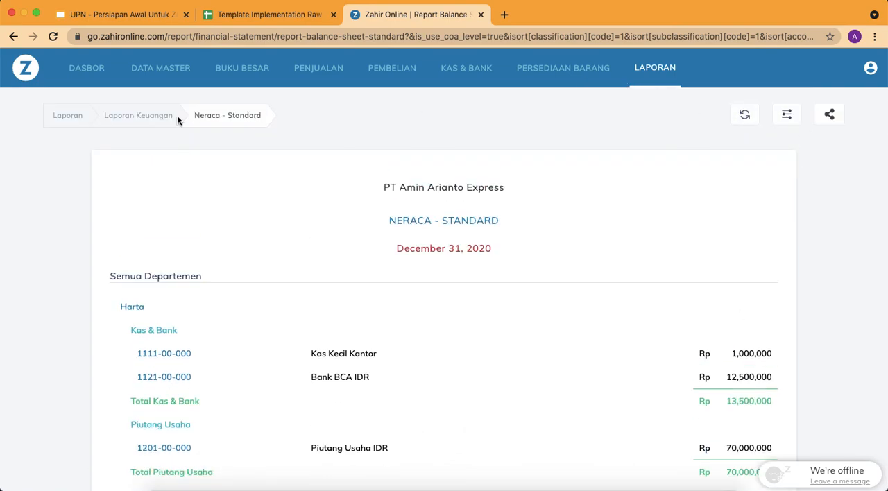
click(154, 118)
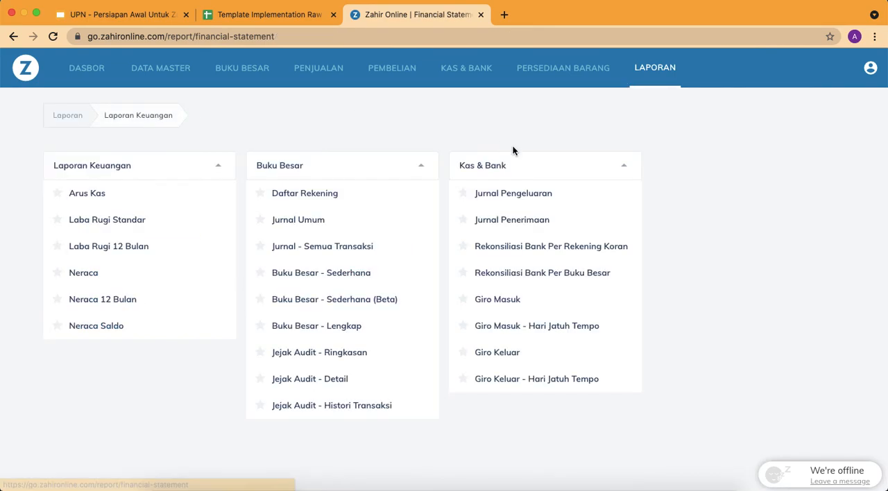
Switch to the Google Slides presentation, view the Template Formulir Transaksi slide, and go back to the Persiapan Awal overview on slide 2
click(153, 17)
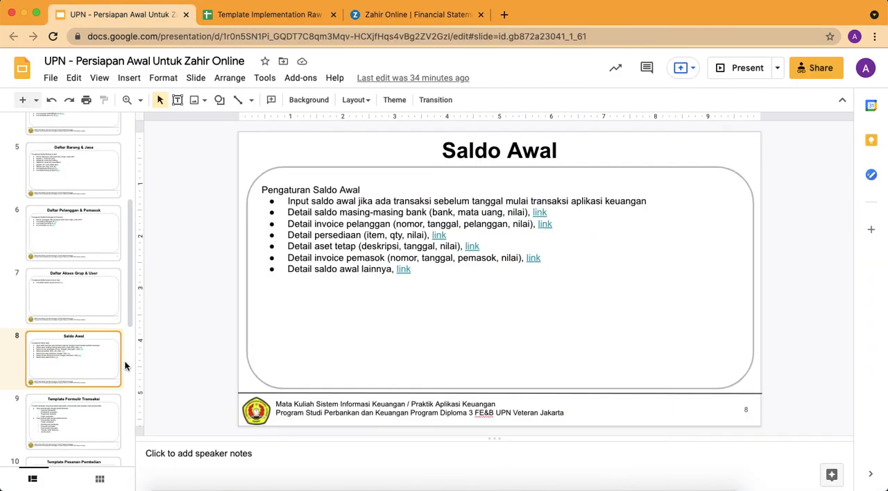
key(Down)
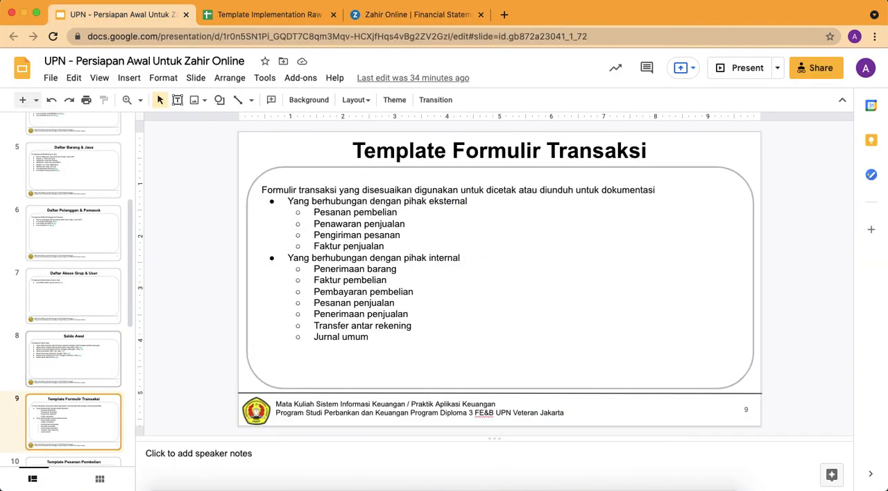
key(Down)
key(Down)
key(Up)
key(Up)
key(Up)
key(Up)
key(Up)
key(Up)
key(Up)
key(Up)
key(Up)
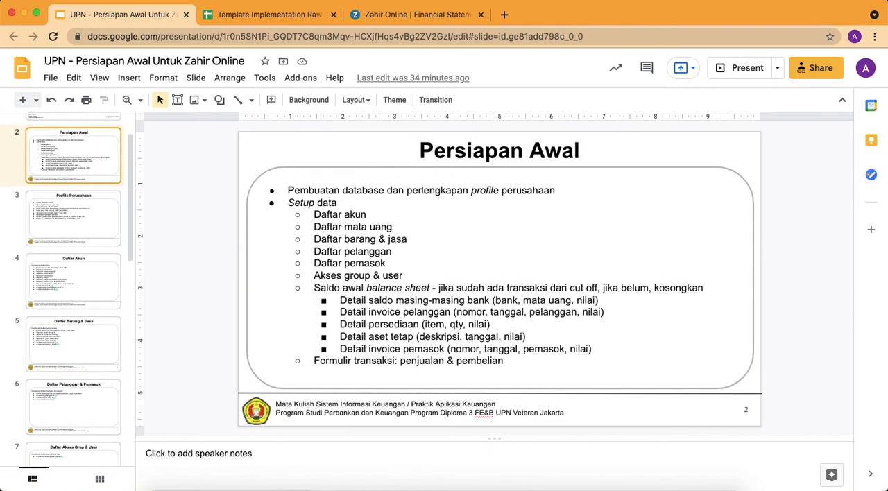